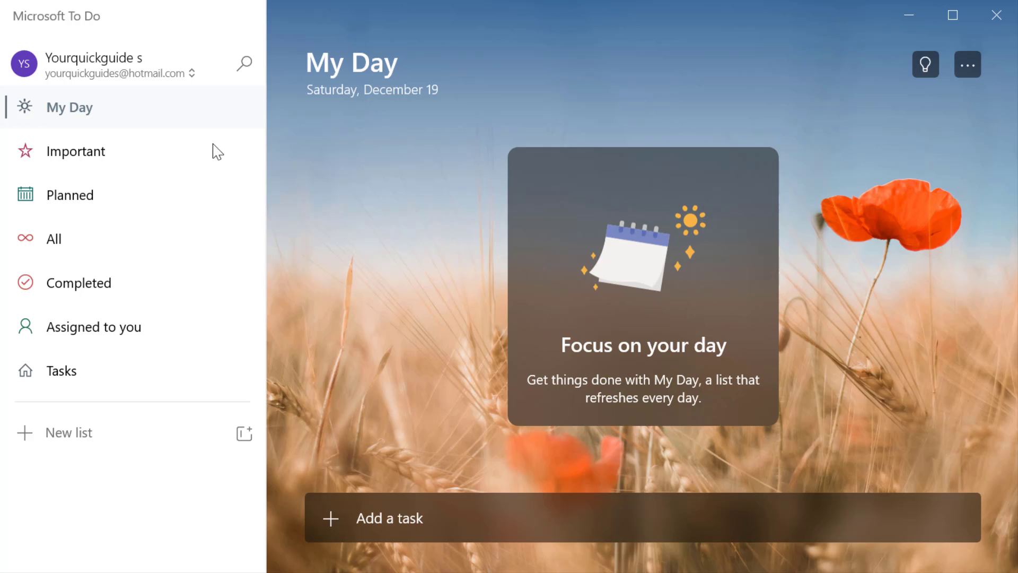
Add the task "Run for 10 Minutes" to My Day and view its details
{"action": "left_click", "coordinate": [103, 121]}
{"action": "left_click", "coordinate": [643, 502]}
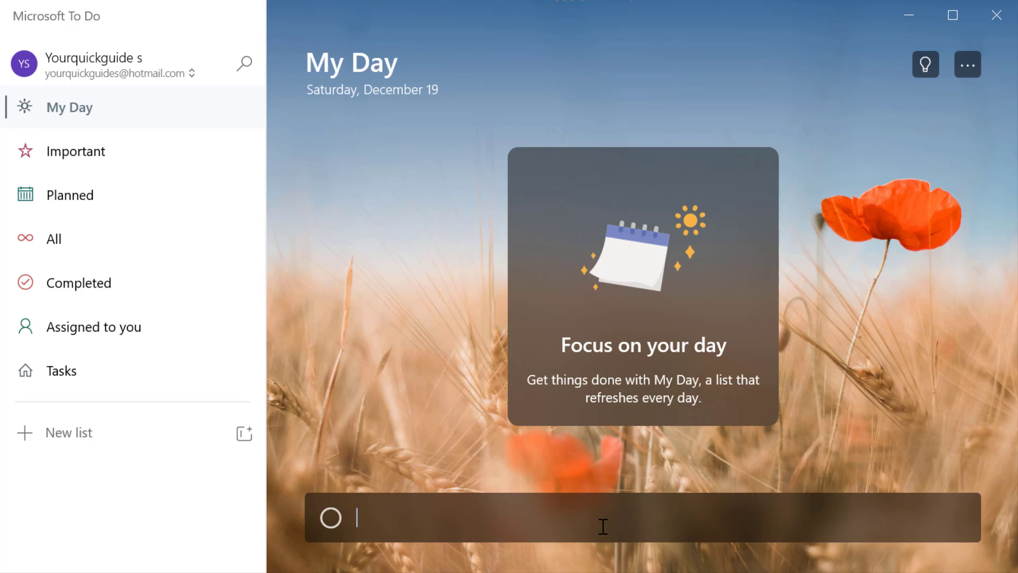
{"action": "type", "text": "Ru"}
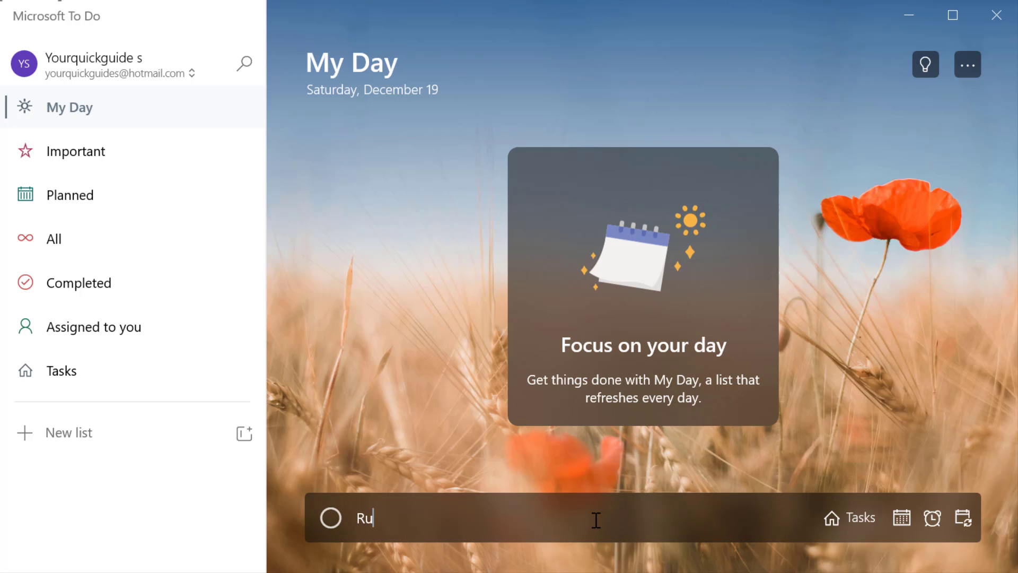
{"action": "type", "text": "n for 10 Minutes"}
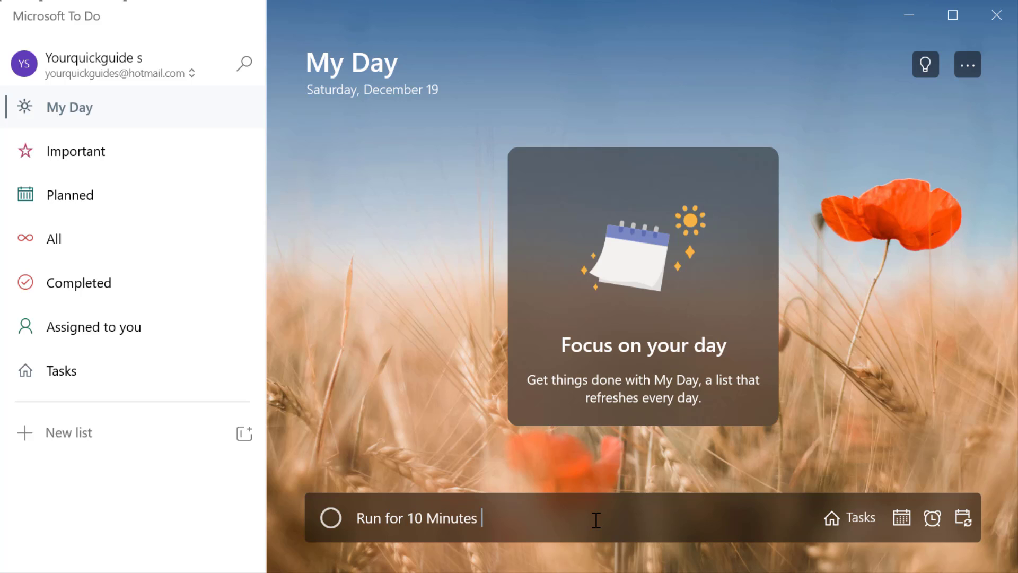
{"action": "key", "text": "Return"}
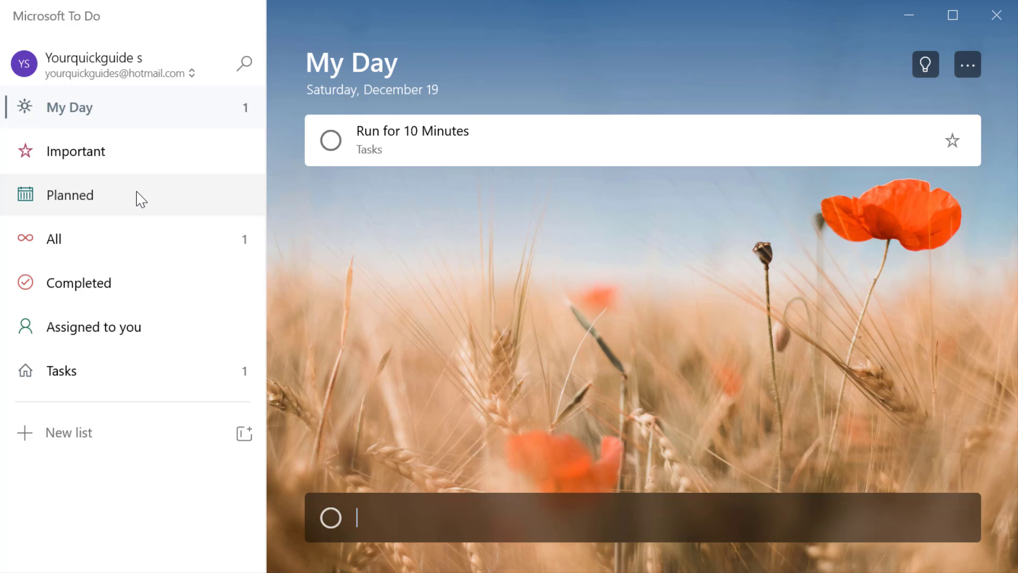
{"action": "left_click", "coordinate": [540, 140]}
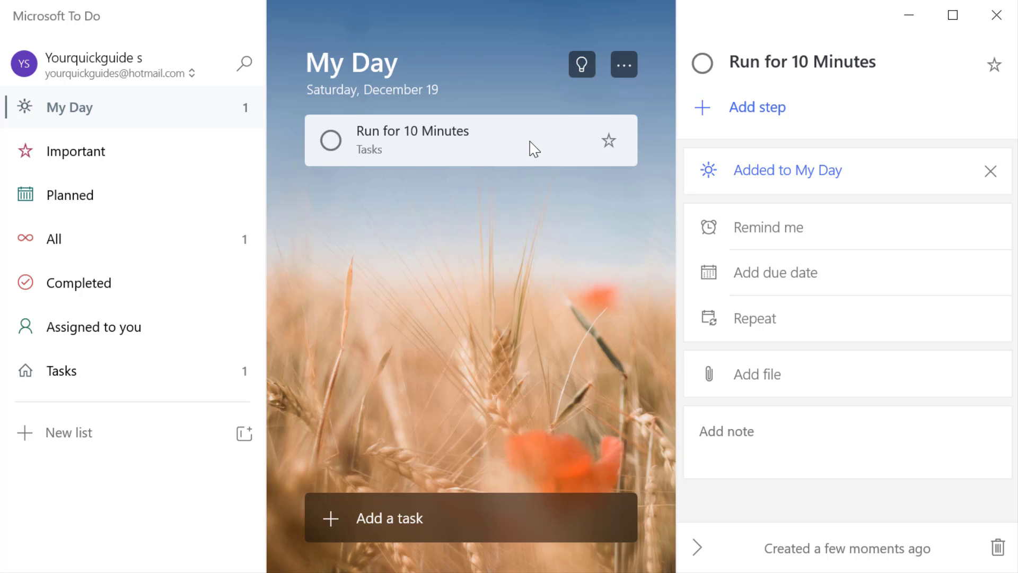
{"action": "left_click", "coordinate": [530, 142]}
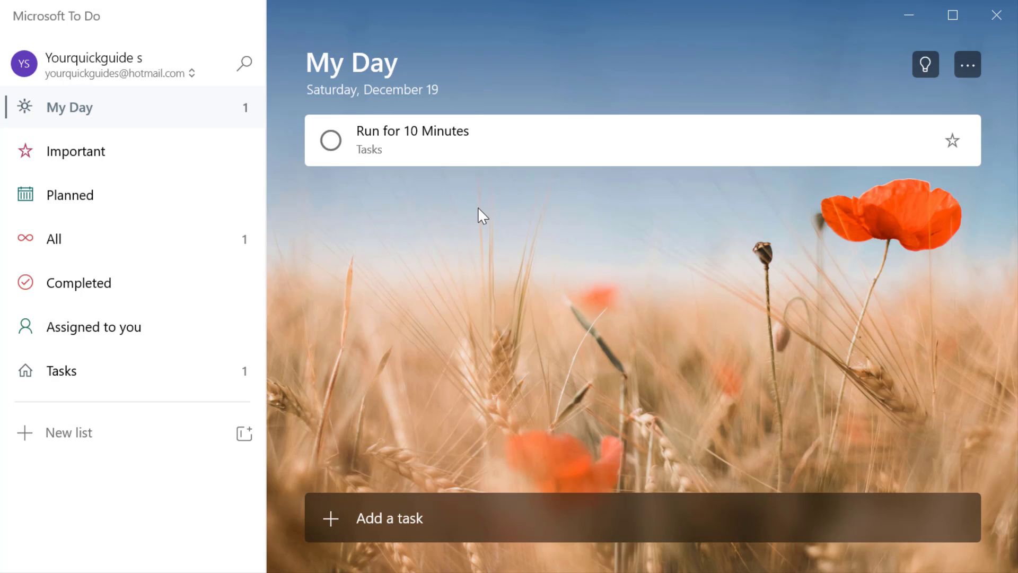
Toggle the "Run for 10 Minutes" task between completed and open twice, leaving it open
{"action": "left_click", "coordinate": [330, 143]}
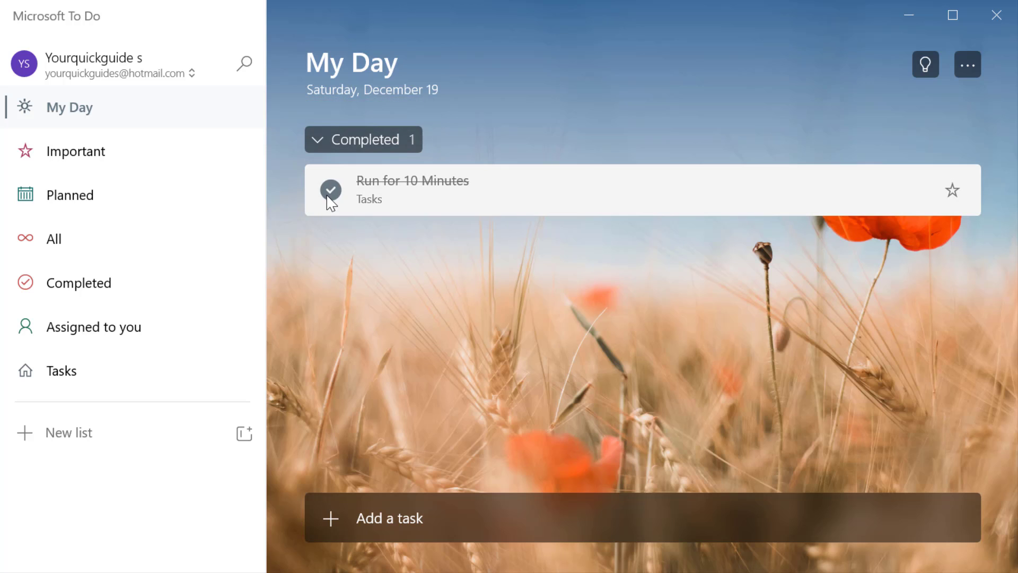
{"action": "left_click", "coordinate": [330, 190]}
{"action": "left_click", "coordinate": [330, 141]}
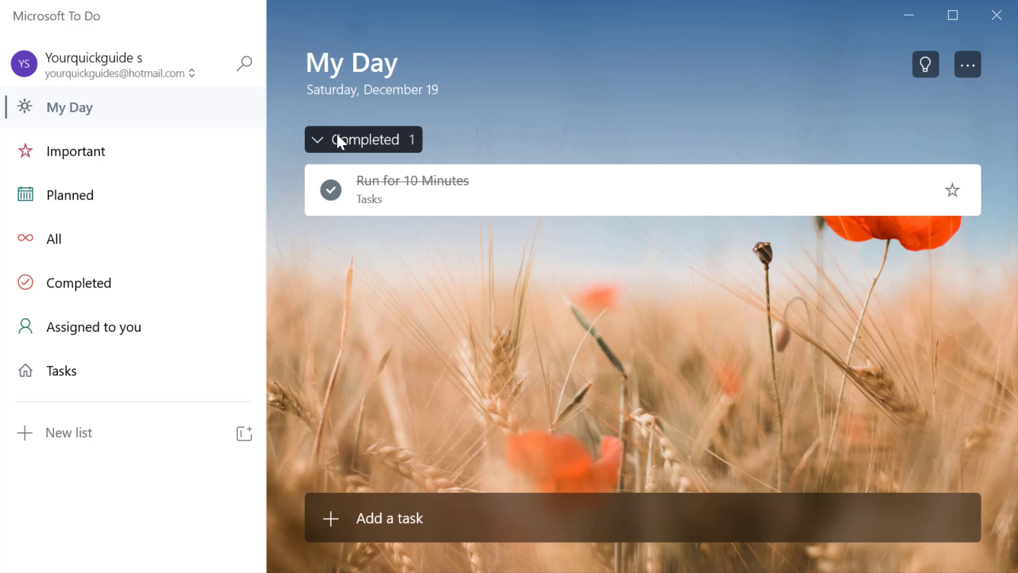
{"action": "left_click", "coordinate": [331, 190]}
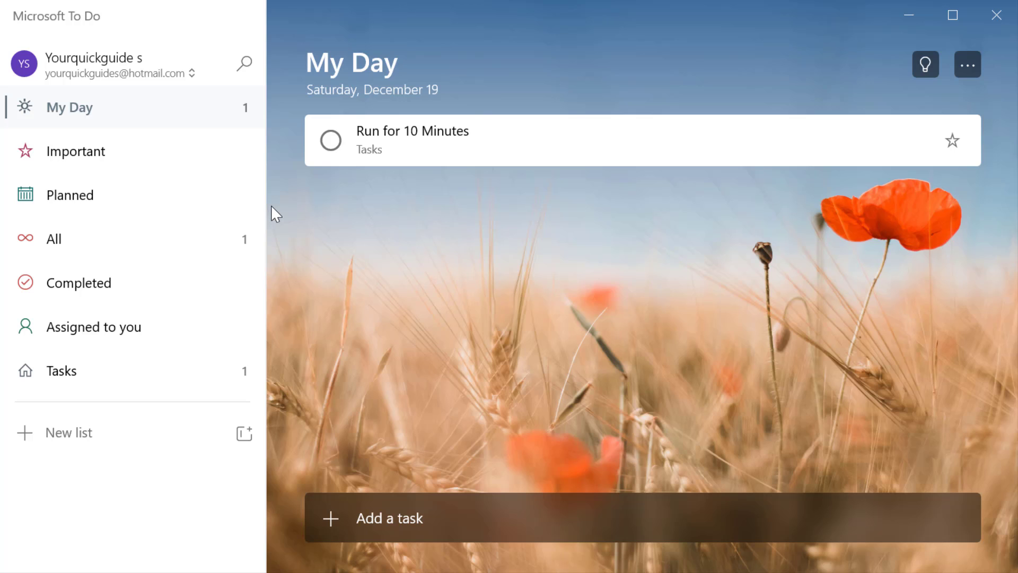
Complete the task again, collapse and expand the Completed group, and reopen the task
{"action": "left_click", "coordinate": [331, 141]}
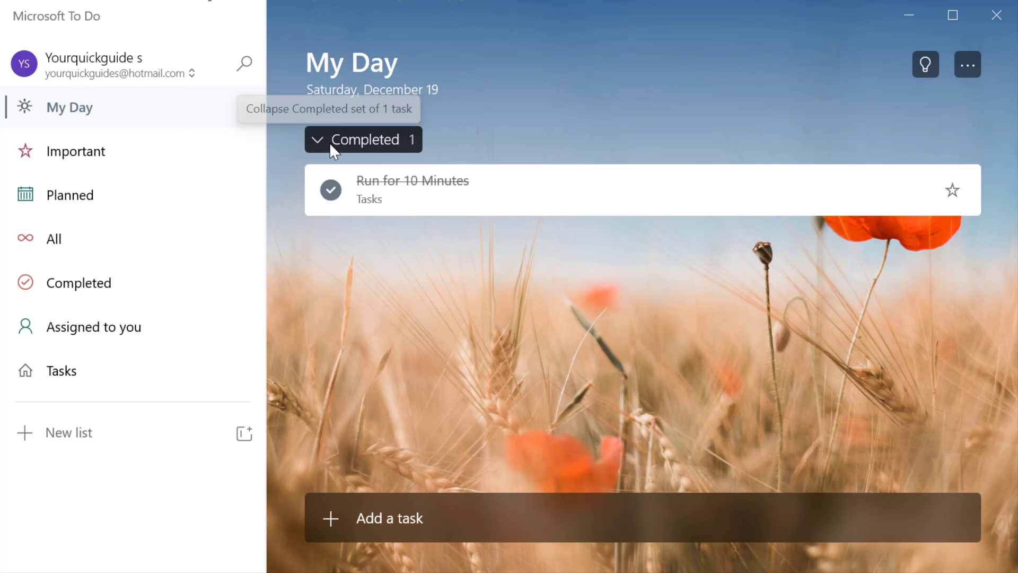
{"action": "left_click", "coordinate": [328, 145]}
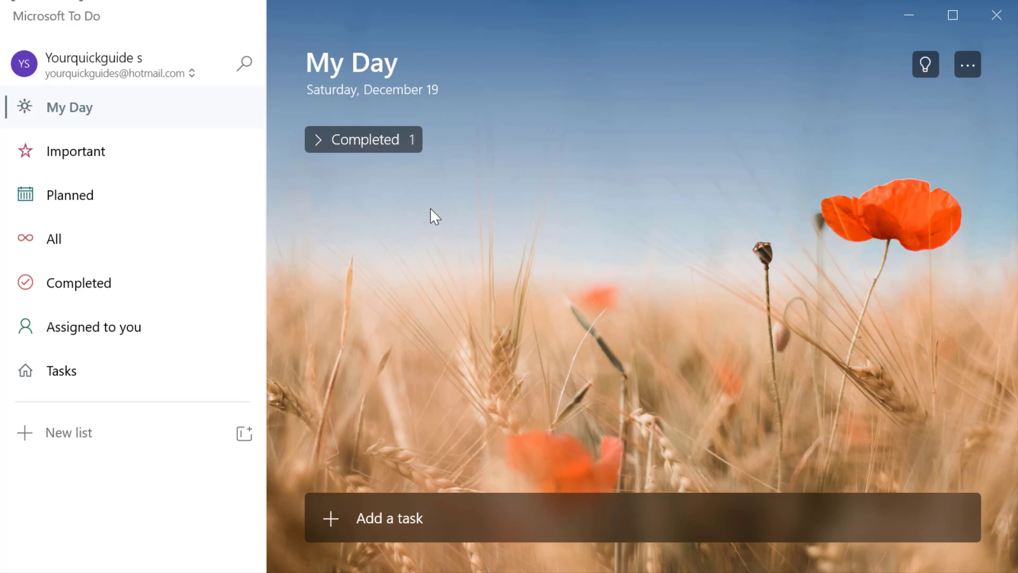
{"action": "left_click", "coordinate": [321, 139]}
{"action": "left_click", "coordinate": [338, 183]}
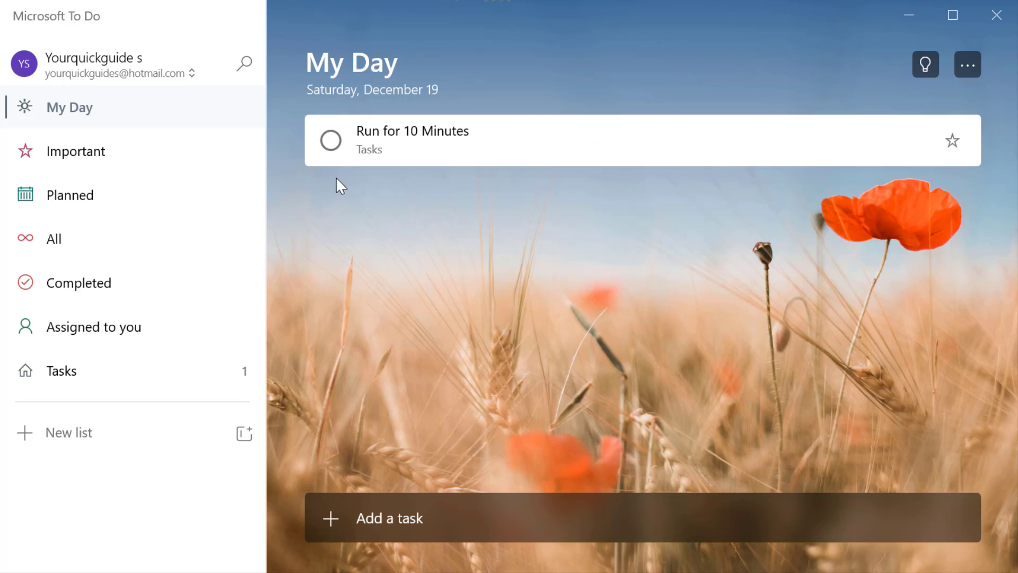
Add the steps "Wear Sport shoes" and "Have Breakfast" to the "Run for 10 Minutes" task
{"action": "left_click", "coordinate": [569, 150]}
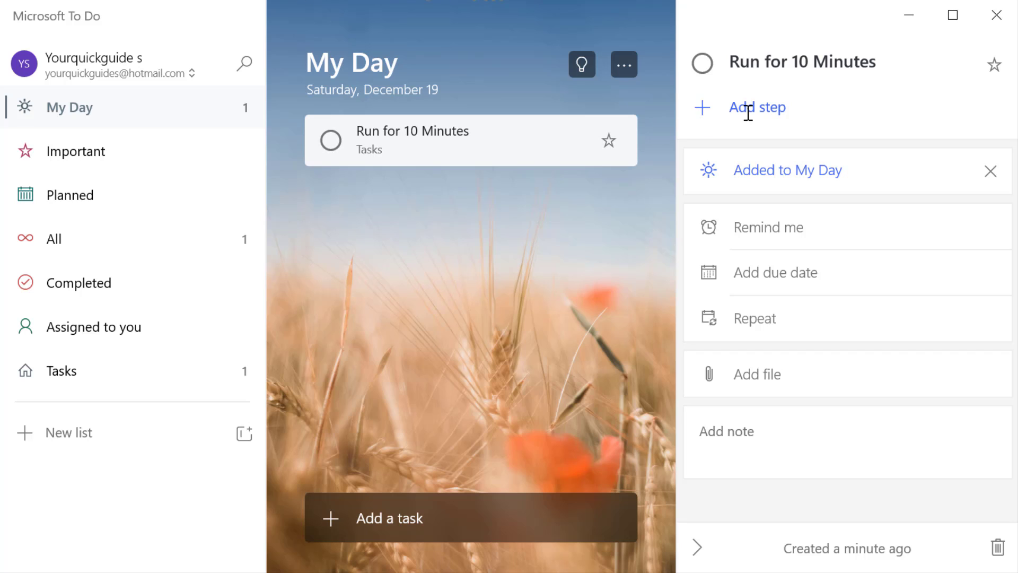
{"action": "left_click", "coordinate": [711, 115]}
{"action": "type", "text": "Wear Sport shoes"}
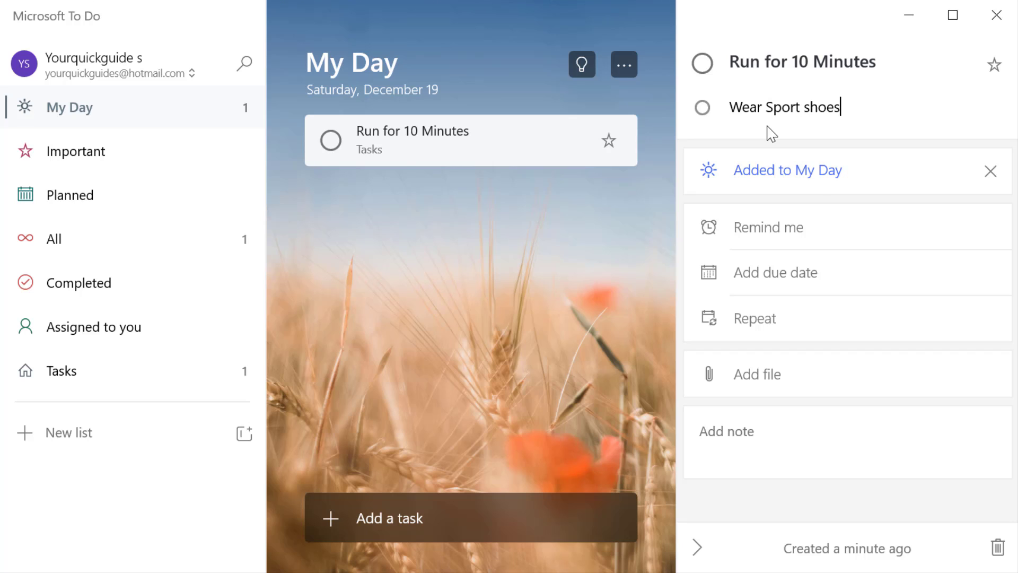
{"action": "key", "text": "Return"}
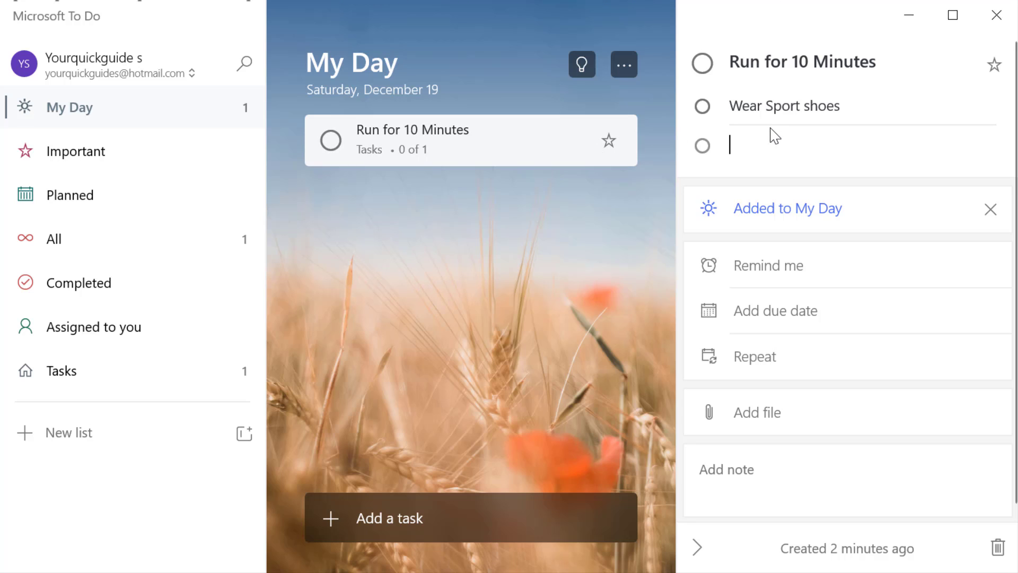
{"action": "type", "text": "Have Breakfast"}
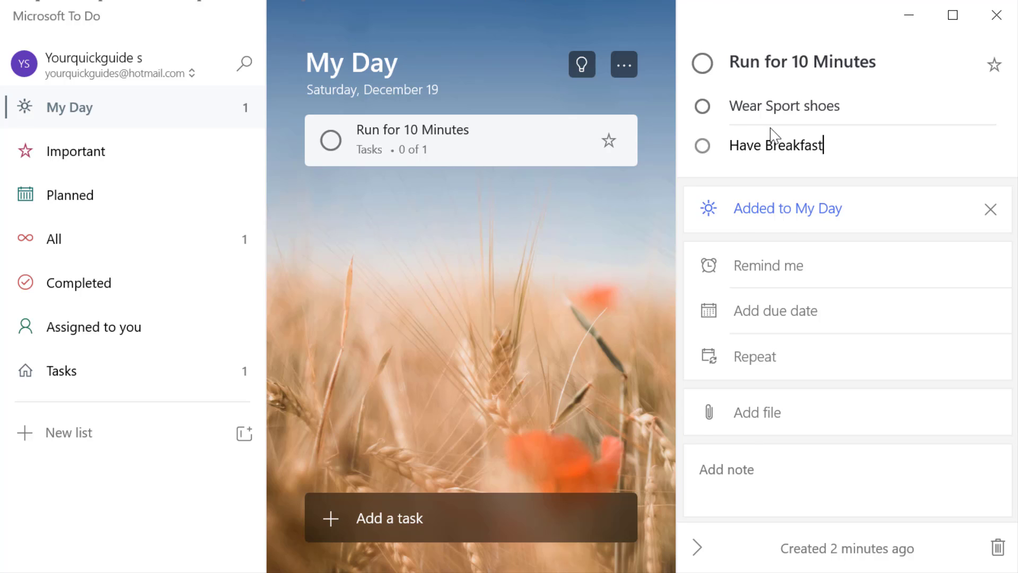
{"action": "key", "text": "Return"}
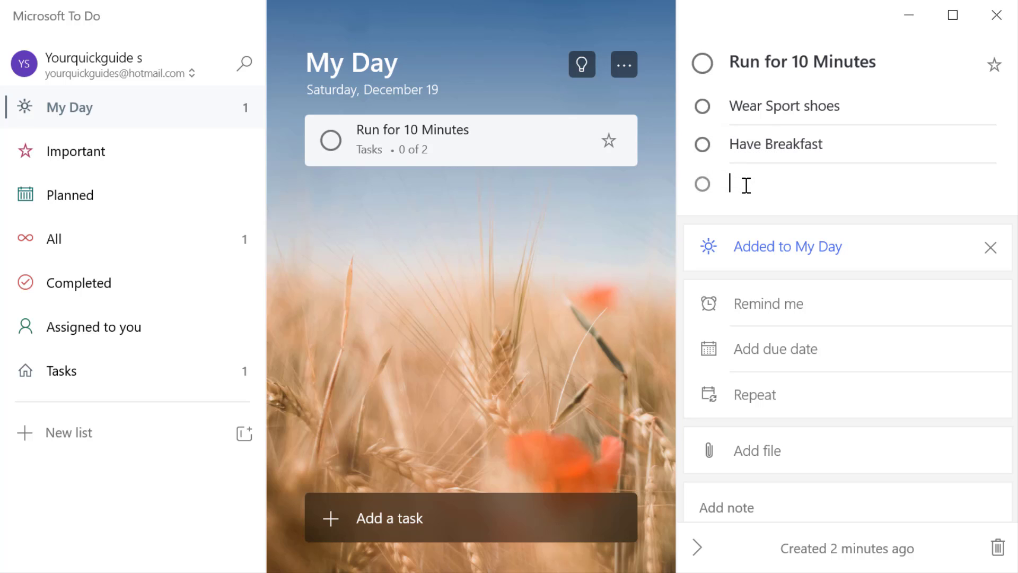
Add a third step to the task reading "Pick up" followed by the person's first name
{"action": "type", "text": "Meet "}
{"action": "type", "text": "John"}
{"action": "key", "text": "Left"}
{"action": "key", "text": "Left"}
{"action": "key", "text": "Left"}
{"action": "key", "text": "Left"}
{"action": "key", "text": "BackSpace"}
{"action": "key", "text": "BackSpace"}
{"action": "key", "text": "BackSpace"}
{"action": "key", "text": "BackSpace"}
{"action": "key", "text": "BackSpace"}
{"action": "type", "text": "Pick up"}
{"action": "left_click", "coordinate": [878, 183]}
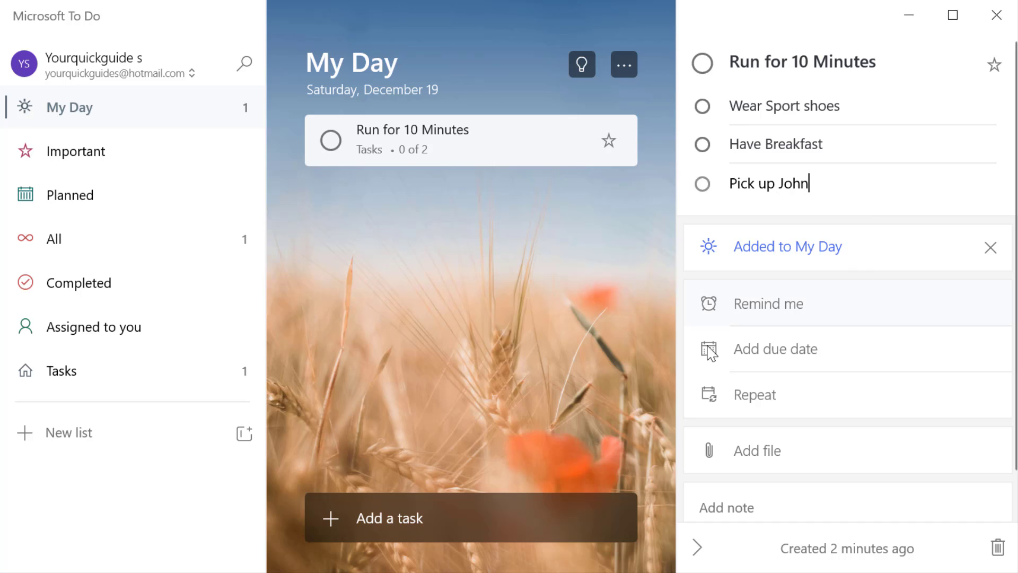
{"action": "key", "text": "ctrl+n"}
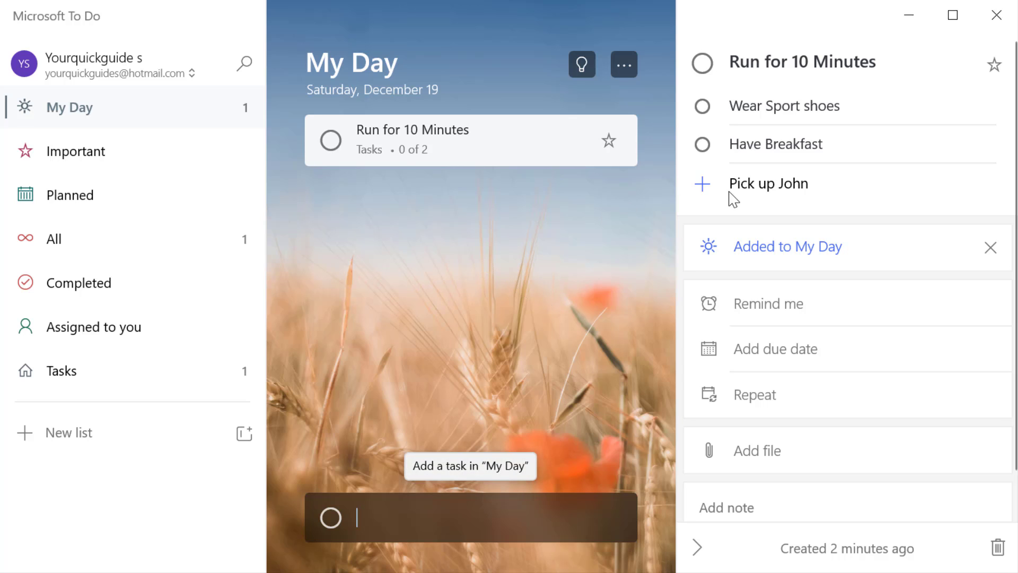
{"action": "left_click", "coordinate": [870, 187]}
{"action": "key", "text": "Return"}
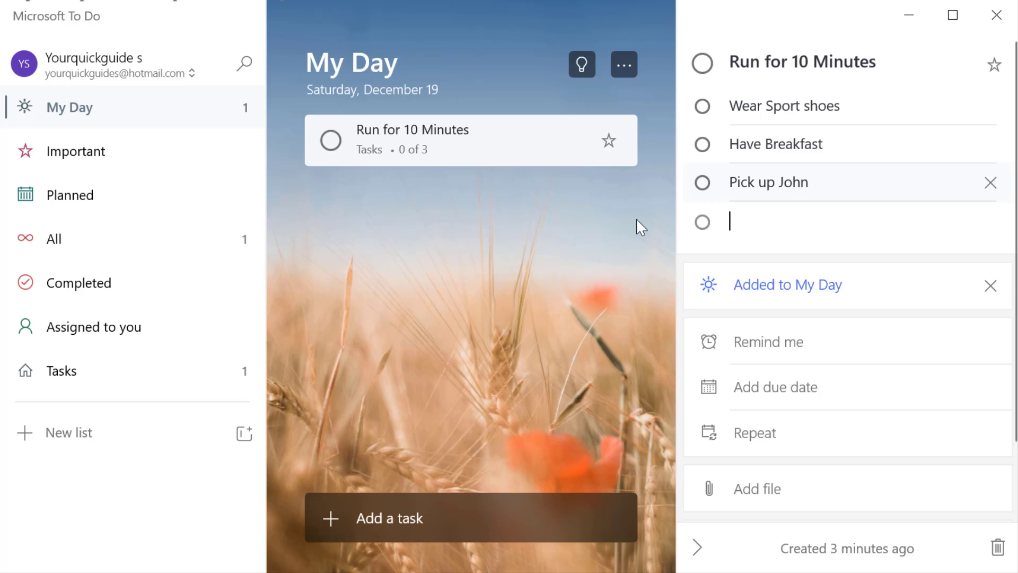
{"action": "left_click", "coordinate": [418, 283]}
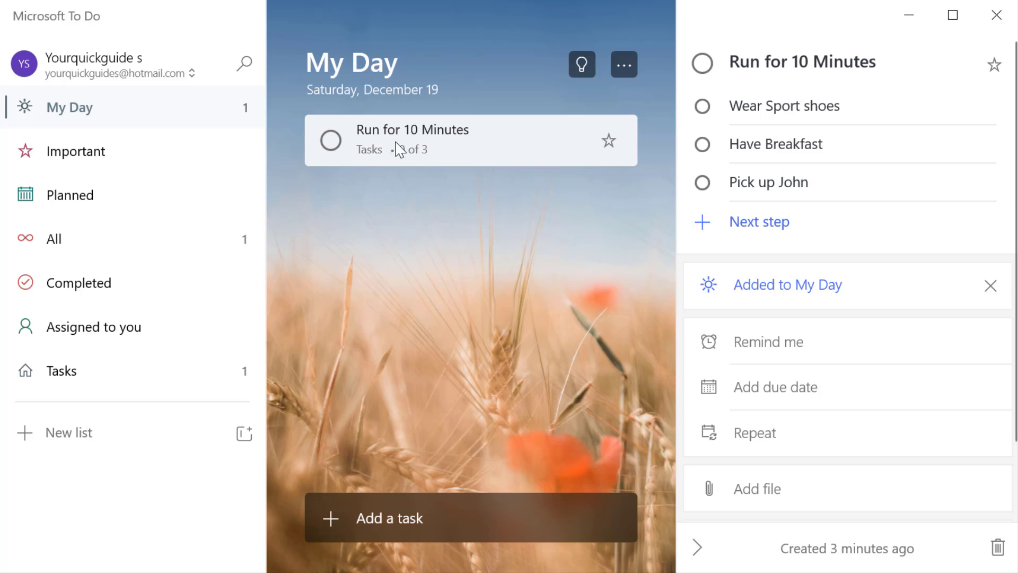
{"action": "left_click", "coordinate": [467, 263]}
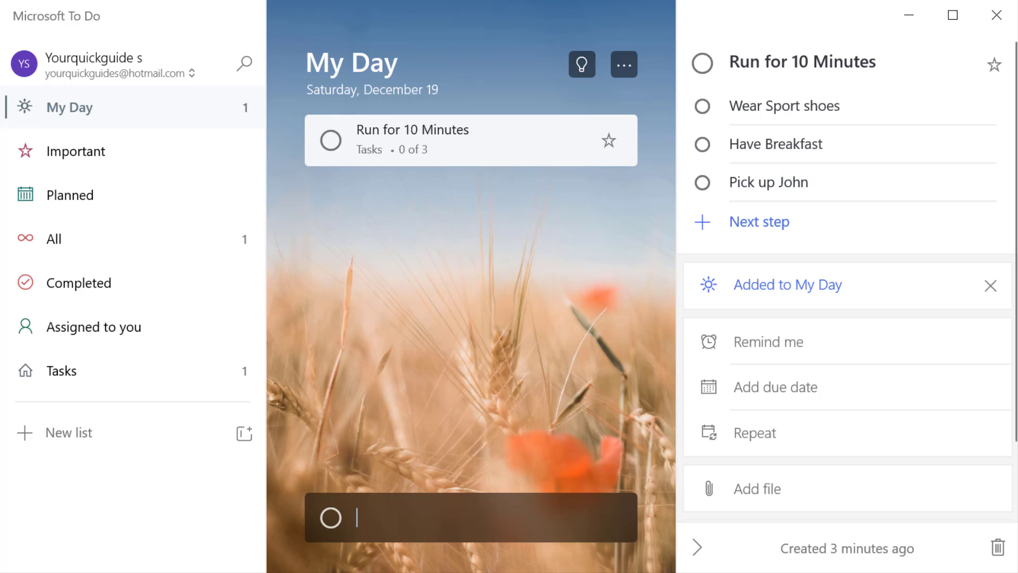
Close and reopen the task's details, mark the "Wear Sport shoes" step as completed, and close the details
{"action": "left_click", "coordinate": [561, 141]}
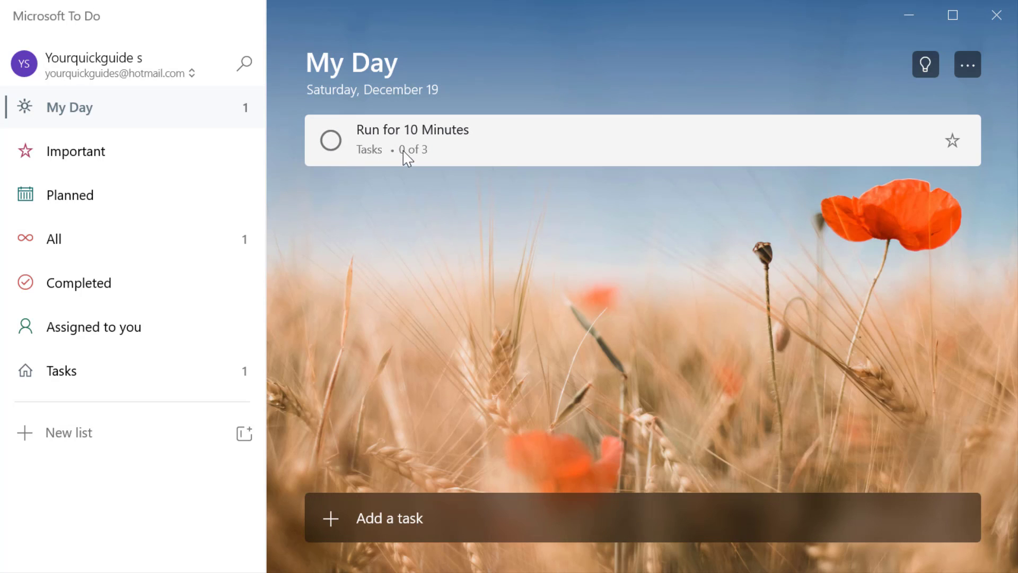
{"action": "left_click", "coordinate": [500, 161]}
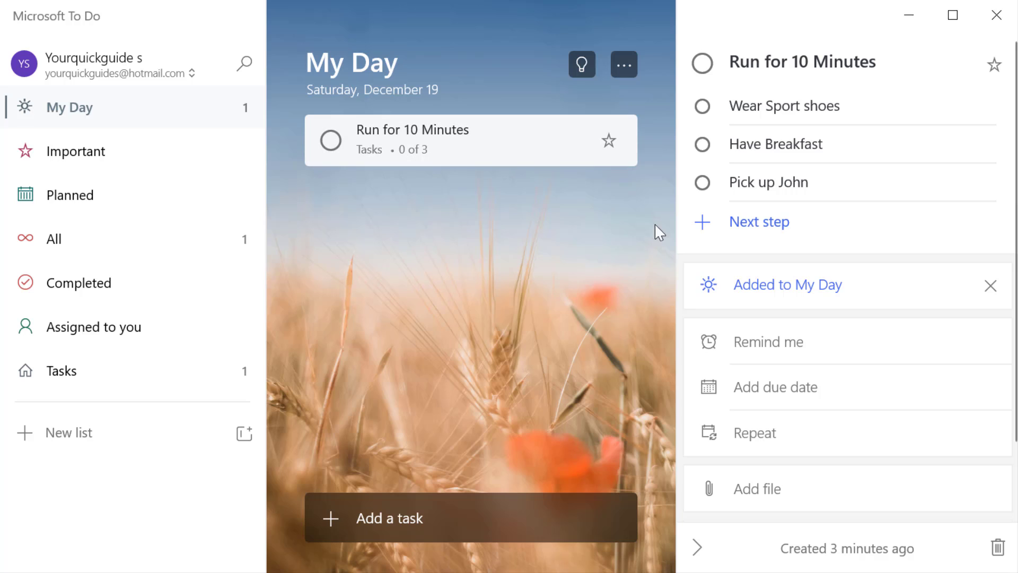
{"action": "left_click", "coordinate": [702, 107]}
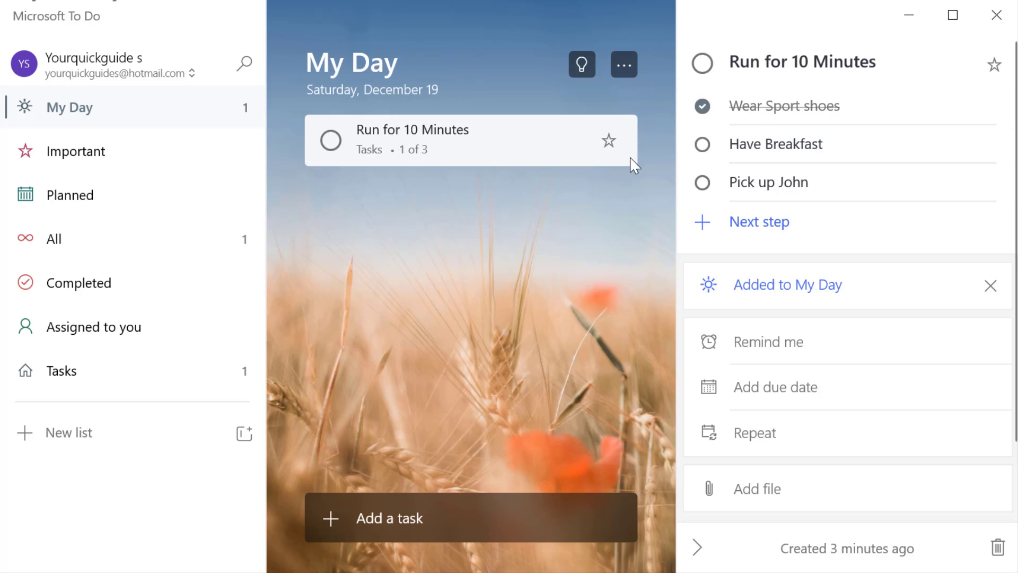
{"action": "key", "text": "ctrl+n"}
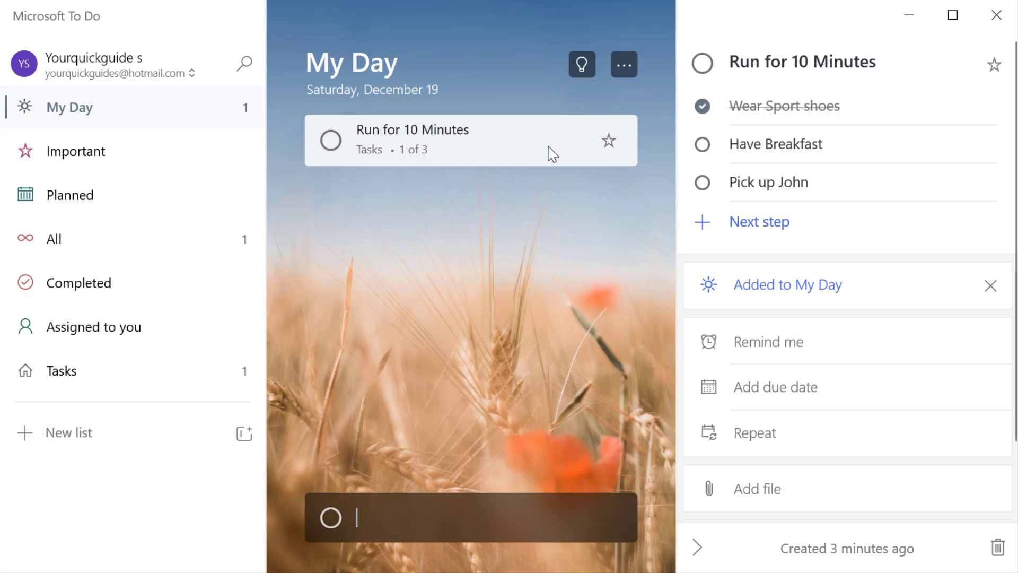
{"action": "left_click", "coordinate": [500, 297]}
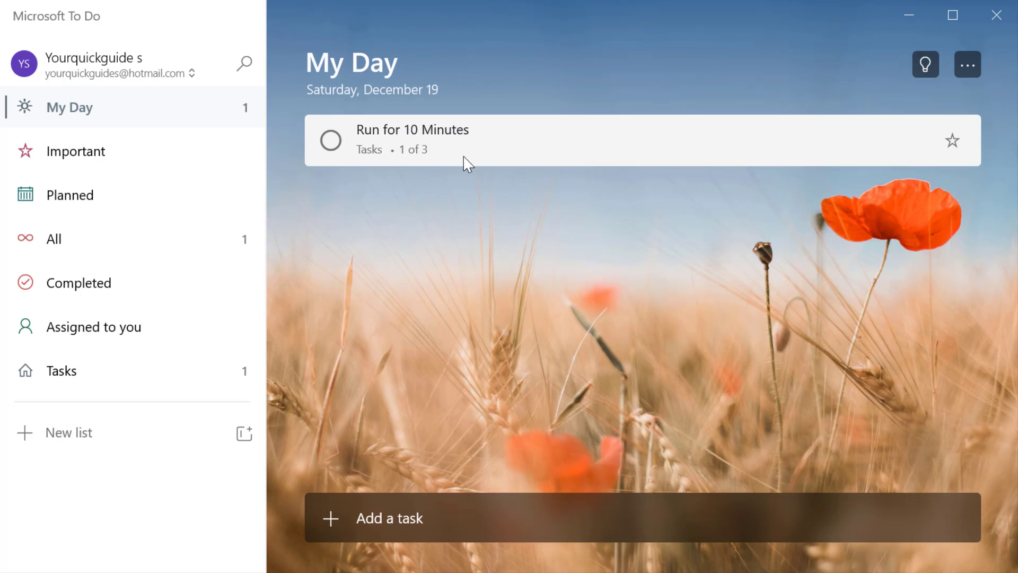
Mark "Have Breakfast", the pick-up step and the "Run for 10 Minutes" task itself as completed
{"action": "left_click", "coordinate": [514, 163]}
{"action": "left_click", "coordinate": [703, 144]}
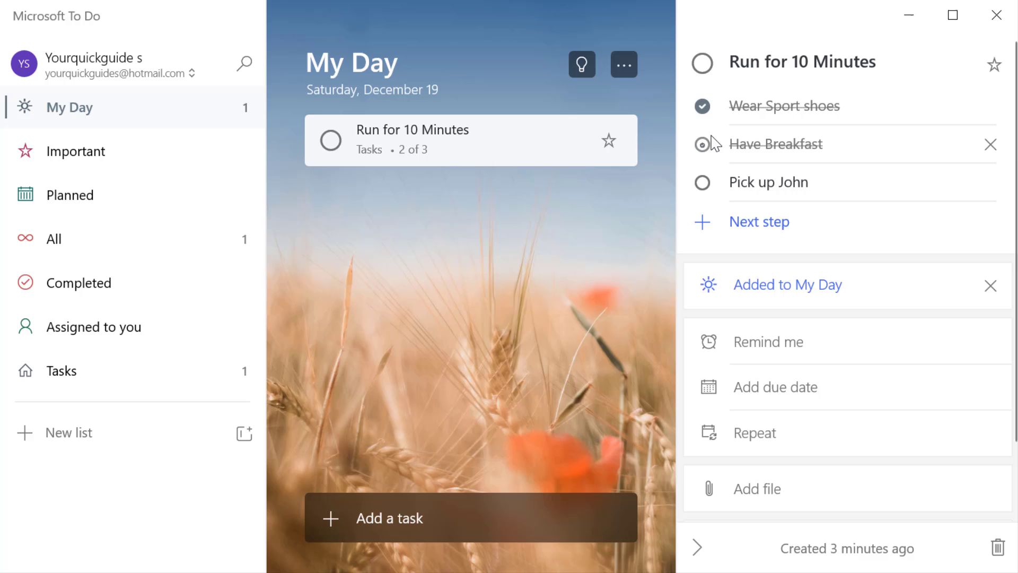
{"action": "left_click", "coordinate": [702, 182]}
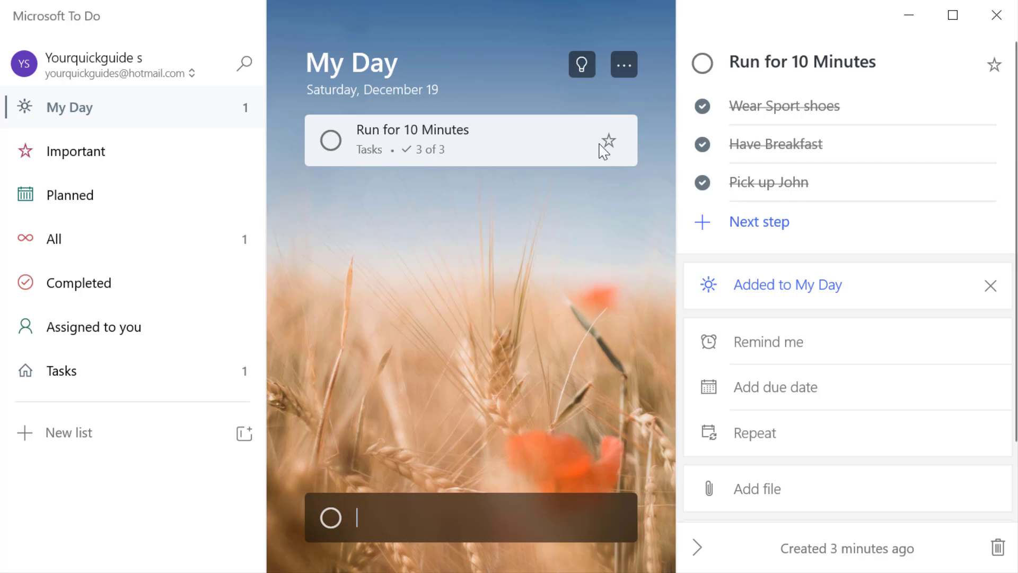
{"action": "left_click", "coordinate": [708, 61]}
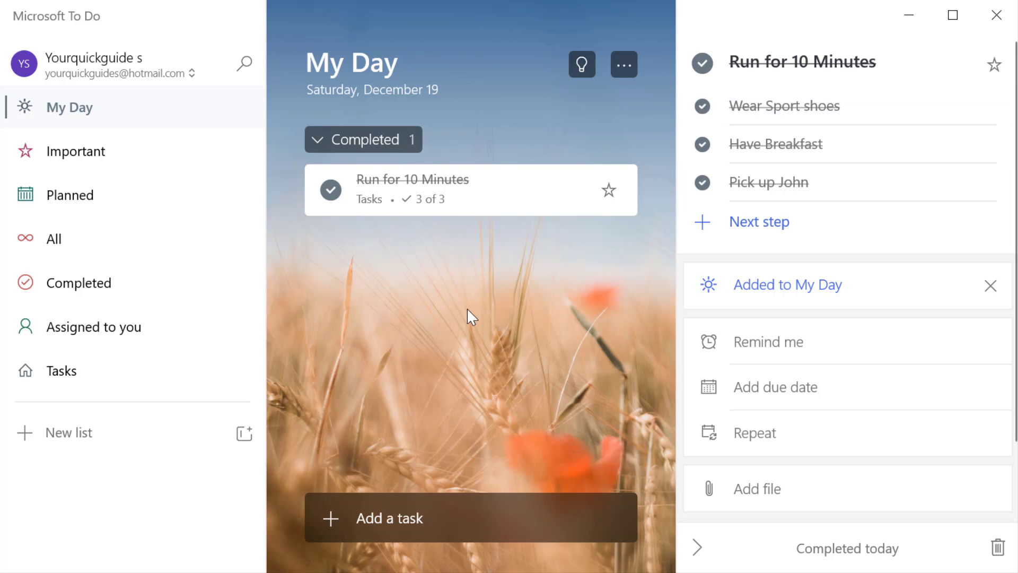
Reopen the "Run for 10 Minutes" task and set all three of its steps back to not completed
{"action": "left_click", "coordinate": [331, 190]}
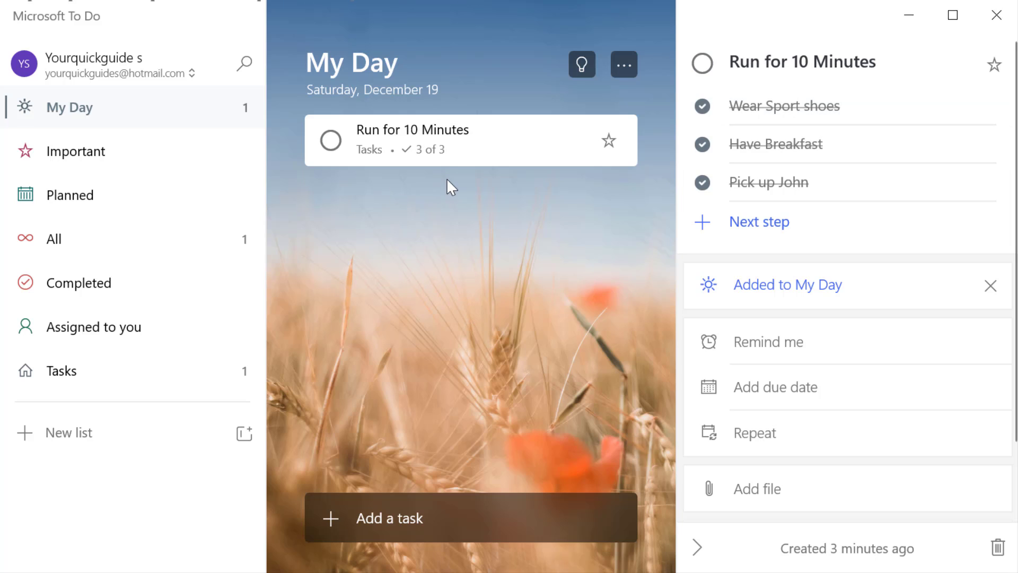
{"action": "left_click", "coordinate": [702, 106]}
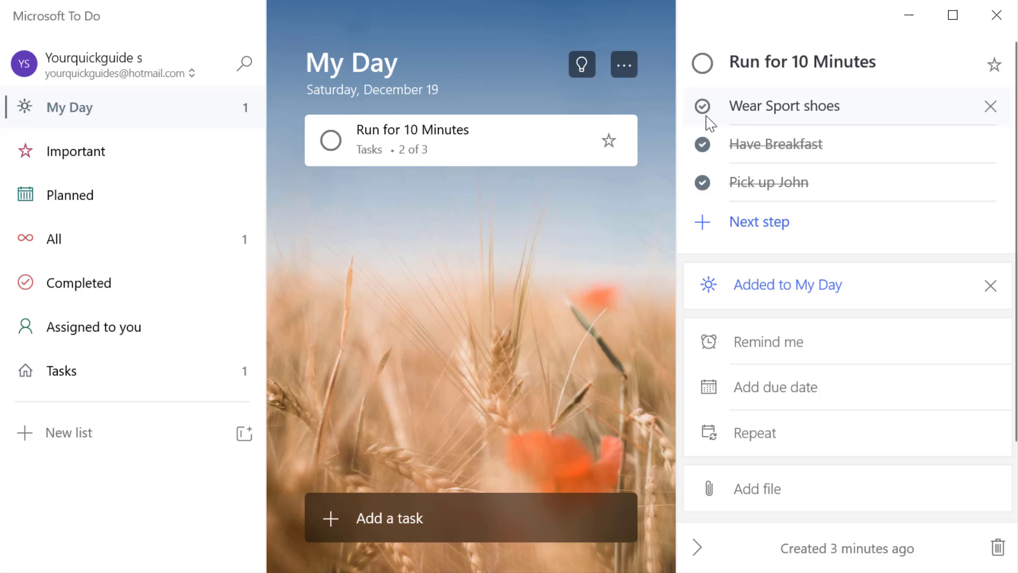
{"action": "left_click", "coordinate": [702, 144]}
{"action": "left_click", "coordinate": [702, 183]}
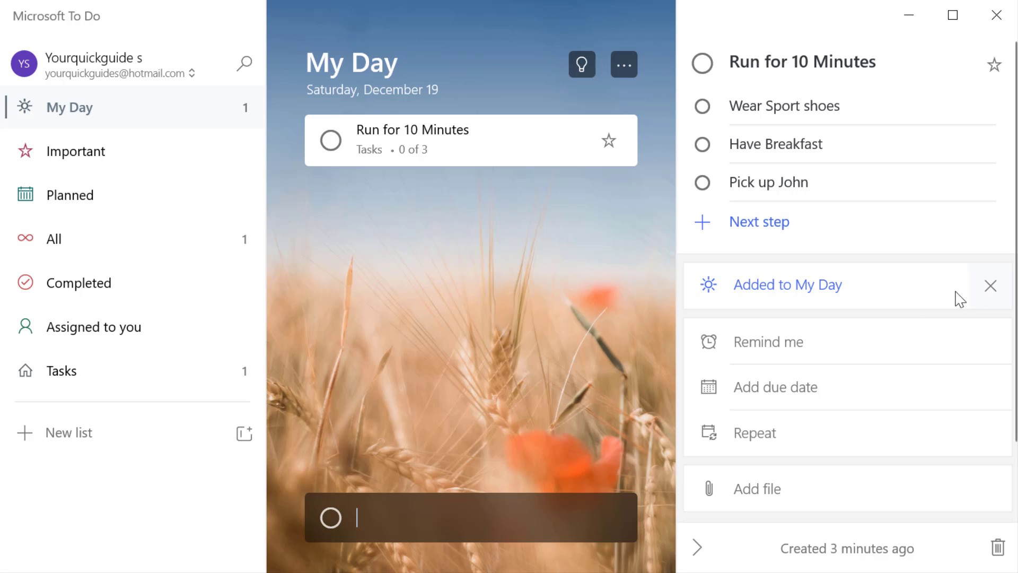
Set a reminder for later today at 4:00 PM on the "Run for 10 Minutes" task and remove it again
{"action": "scroll", "coordinate": [784, 316], "scroll_direction": "down", "scroll_amount": 1}
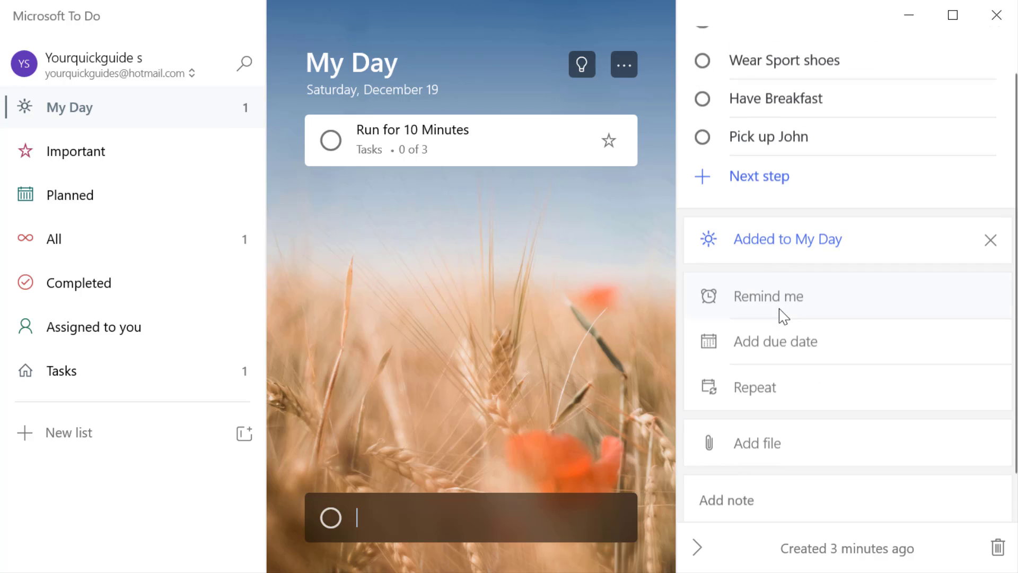
{"action": "scroll", "coordinate": [784, 317], "scroll_direction": "down", "scroll_amount": 1}
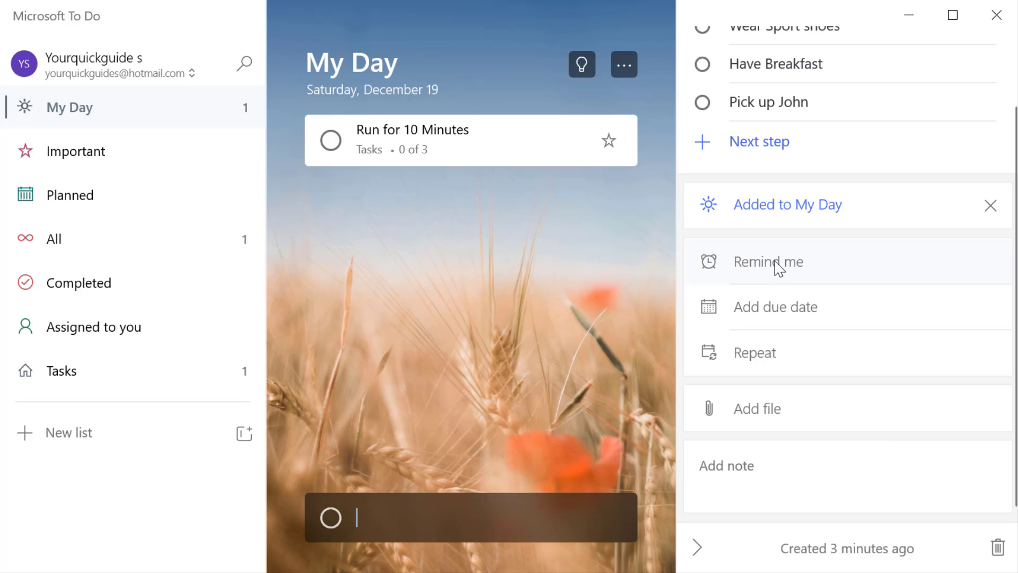
{"action": "left_click", "coordinate": [741, 271]}
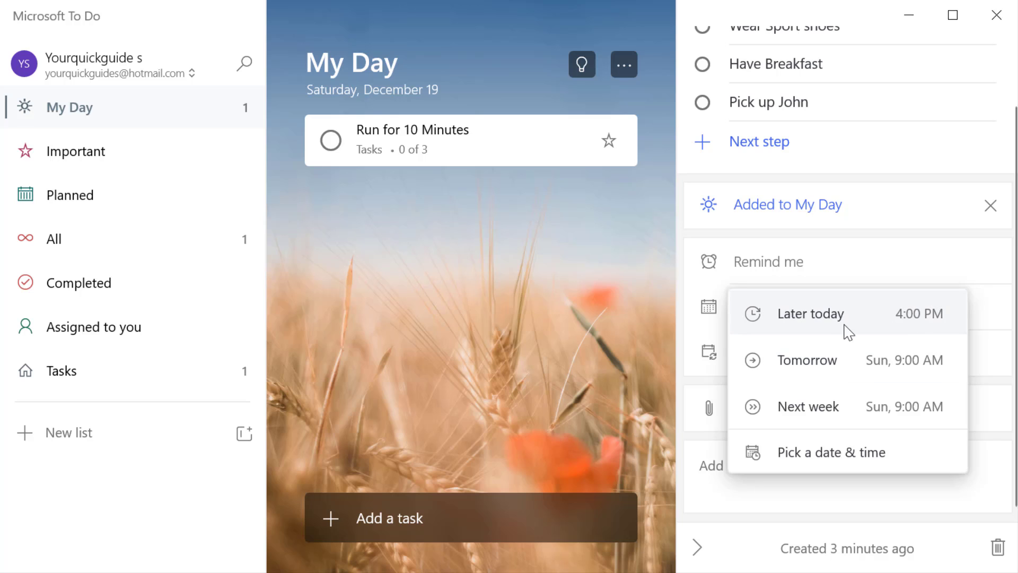
{"action": "left_click", "coordinate": [920, 320]}
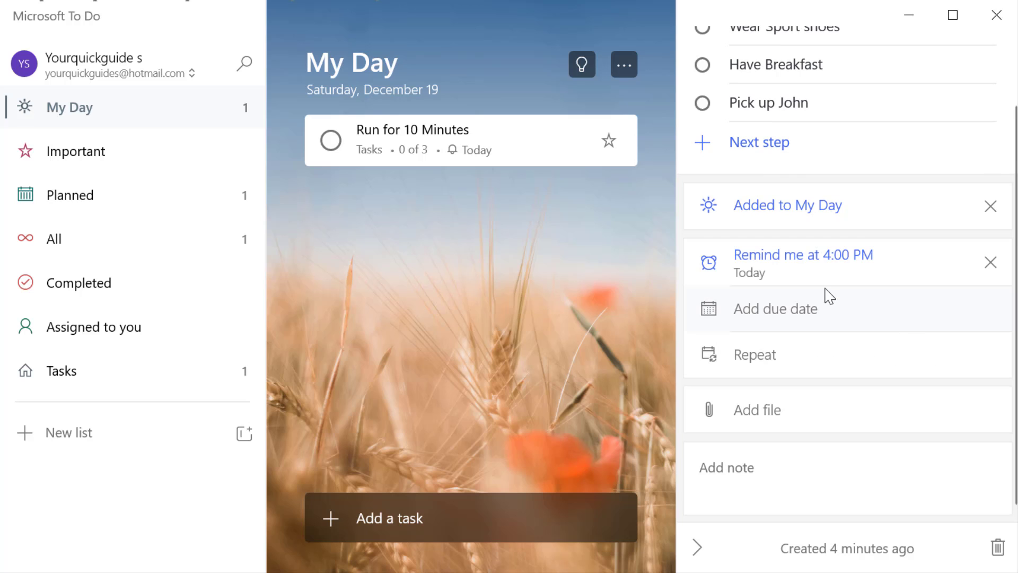
{"action": "left_click", "coordinate": [981, 273]}
Set a custom reminder for Monday, December 21, 2020 at 4:00 PM on the running task and remove it again
{"action": "left_click", "coordinate": [794, 280]}
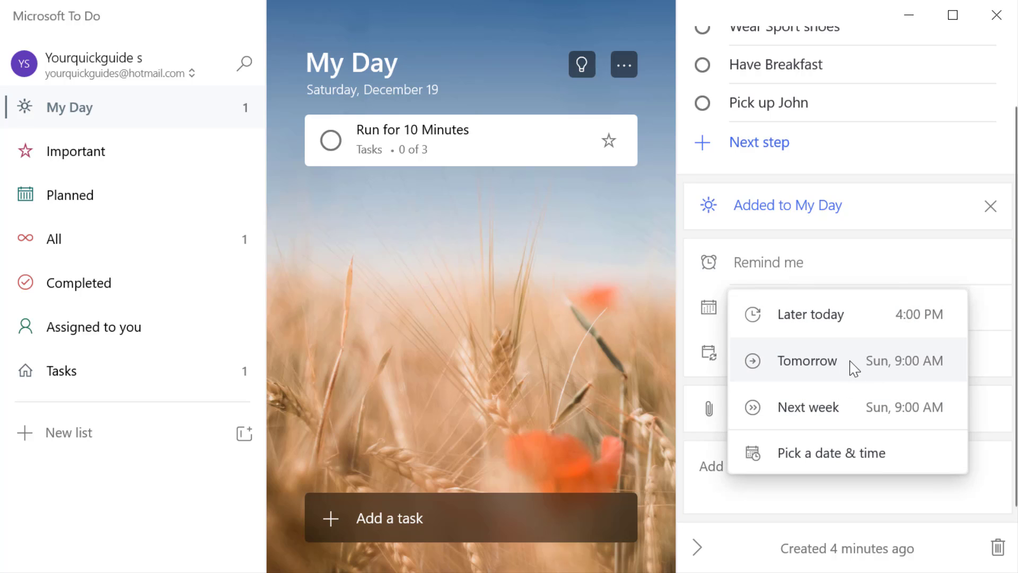
{"action": "left_click", "coordinate": [814, 469]}
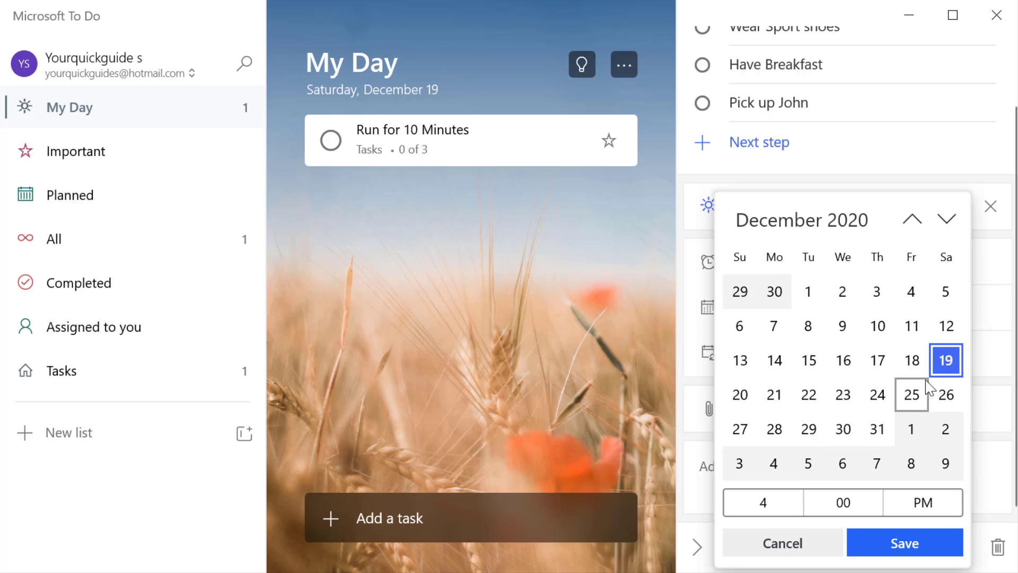
{"action": "left_click", "coordinate": [783, 402]}
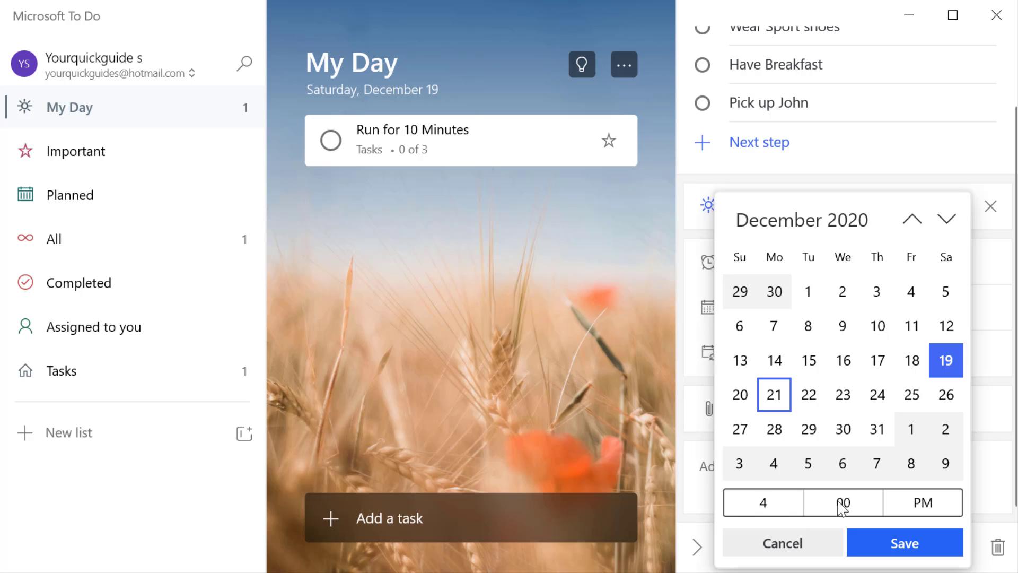
{"action": "left_click", "coordinate": [762, 503]}
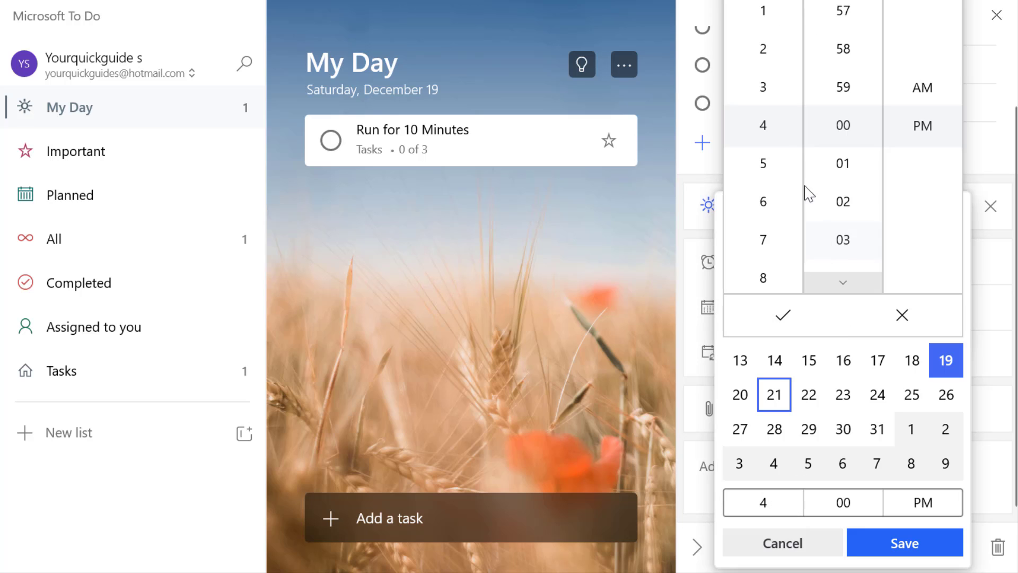
{"action": "scroll", "coordinate": [777, 164], "scroll_direction": "down", "scroll_amount": 2}
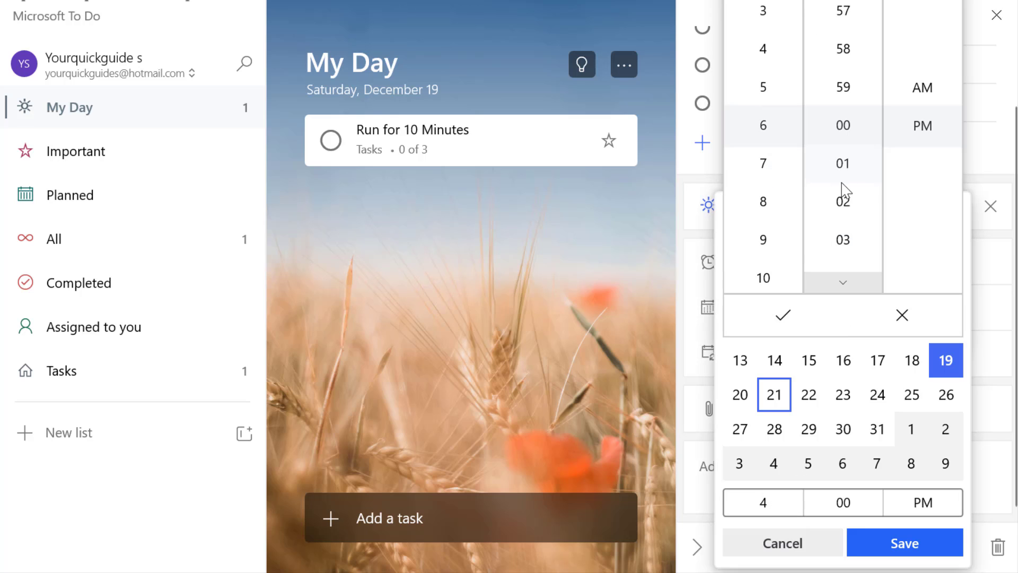
{"action": "scroll", "coordinate": [846, 191], "scroll_direction": "down", "scroll_amount": 1}
{"action": "left_click", "coordinate": [891, 548]}
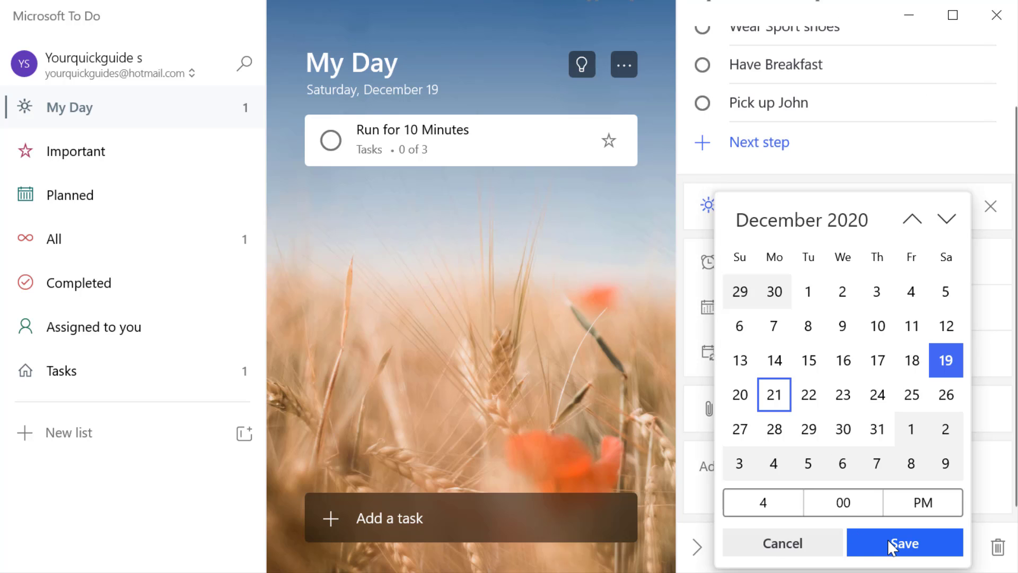
{"action": "left_click", "coordinate": [901, 543]}
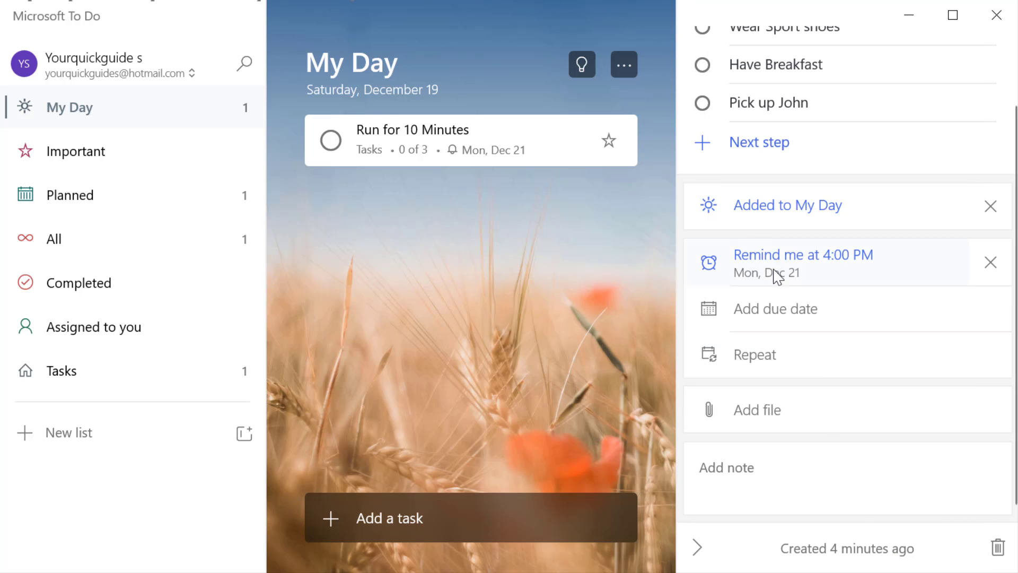
{"action": "left_click", "coordinate": [993, 265]}
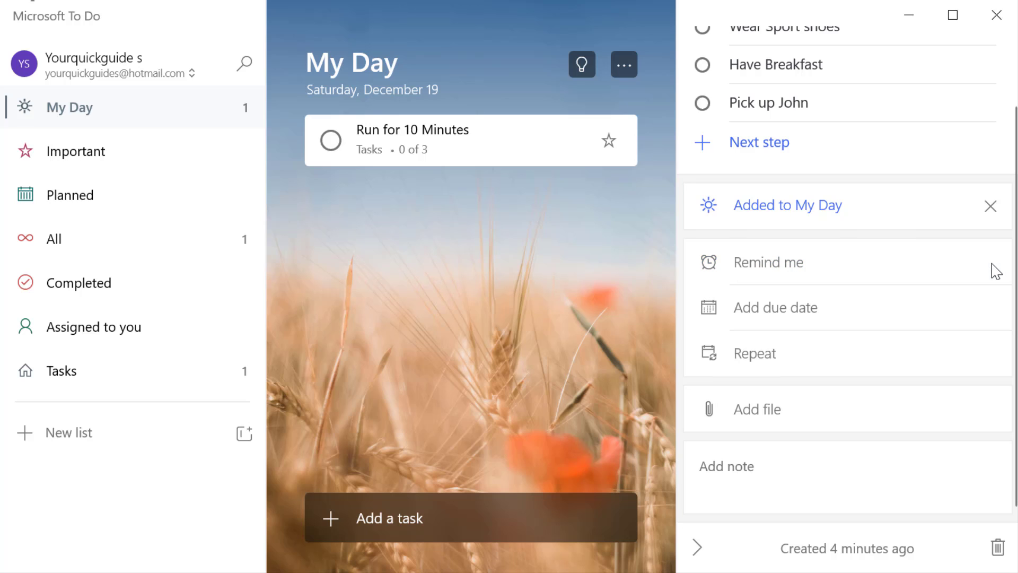
Give the running task a custom due date of Saturday, December 26, and clear that due date again
{"action": "left_click", "coordinate": [804, 313]}
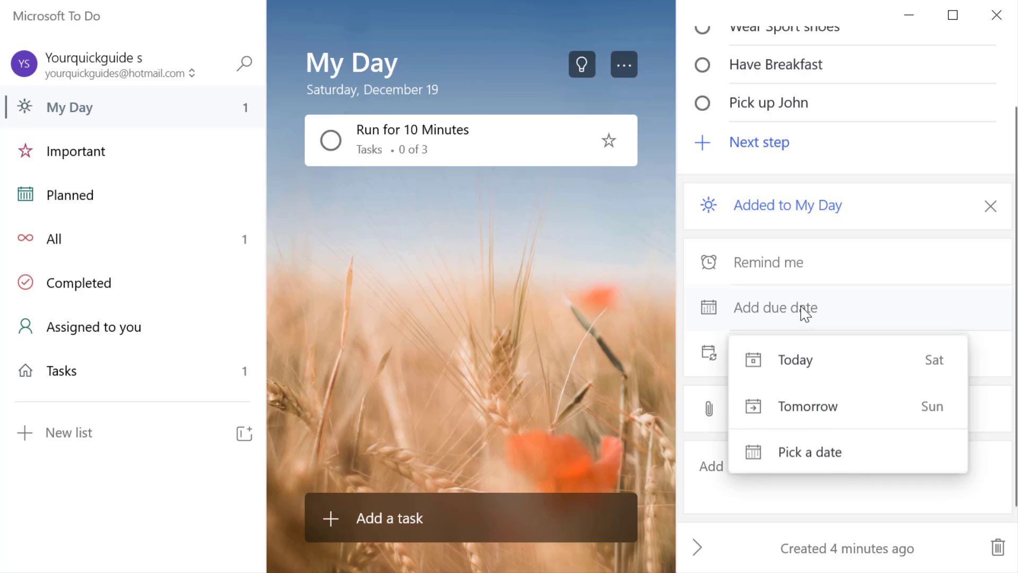
{"action": "left_click", "coordinate": [838, 454]}
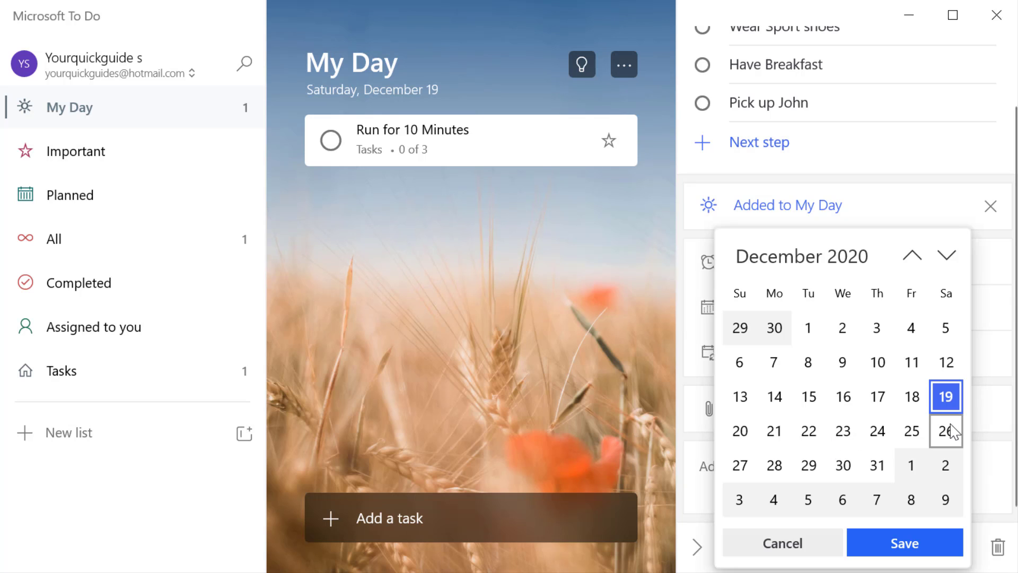
{"action": "left_click", "coordinate": [953, 432]}
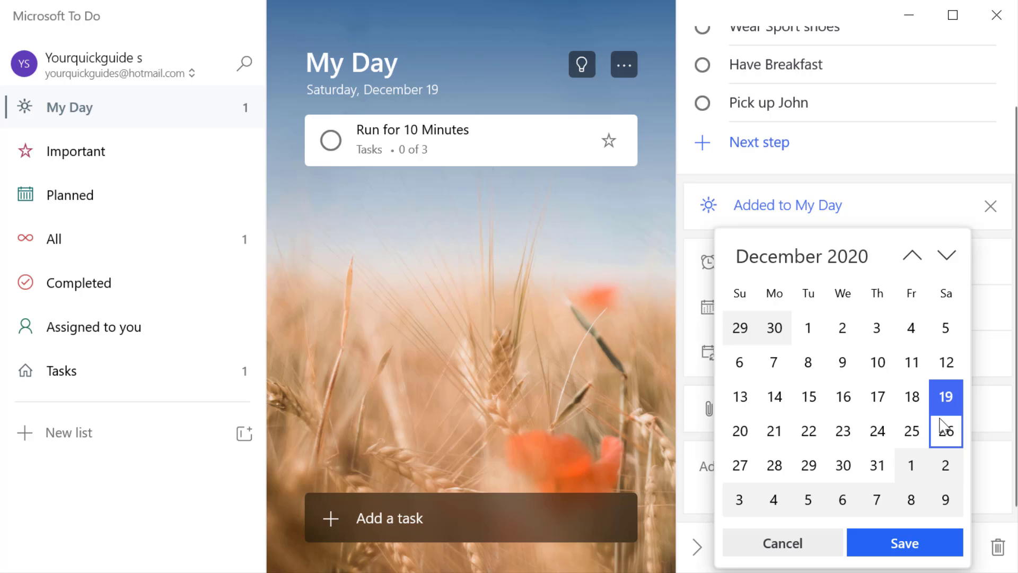
{"action": "left_click", "coordinate": [902, 540]}
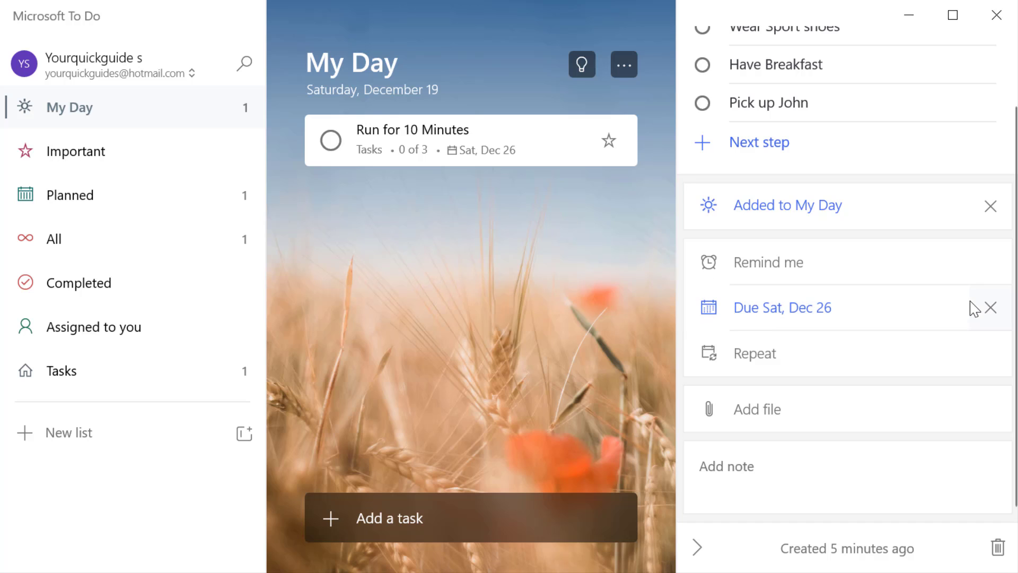
{"action": "left_click", "coordinate": [990, 309]}
Add a new task named "Deliver Homework" to My Day
{"action": "left_click", "coordinate": [512, 525]}
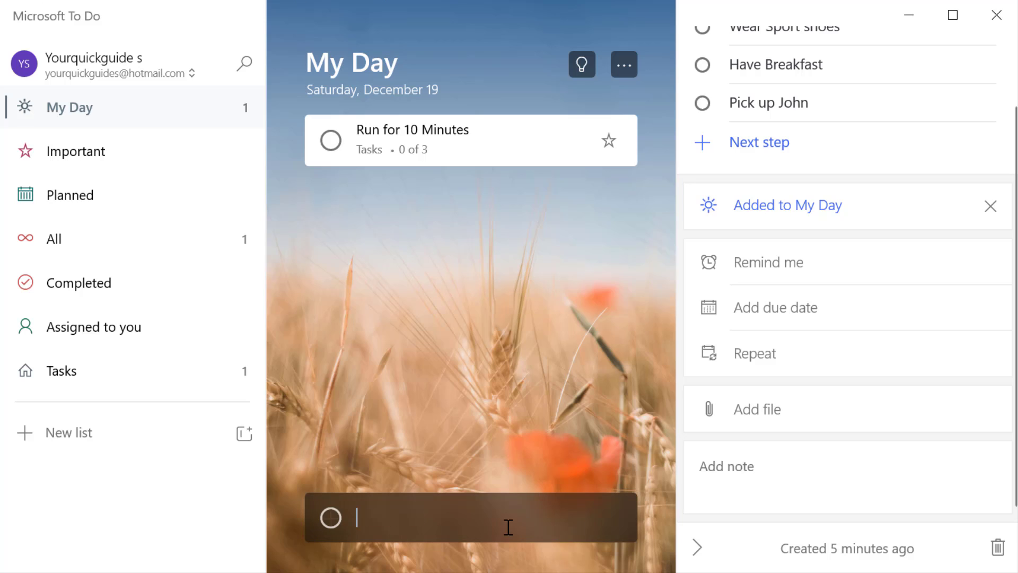
{"action": "type", "text": "Delive"}
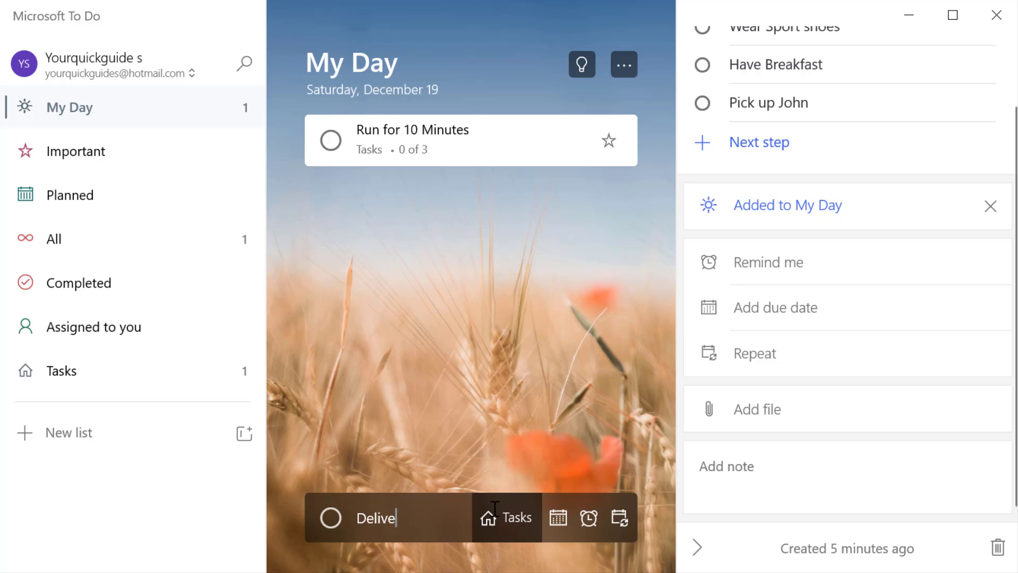
{"action": "type", "text": "r Homework"}
{"action": "key", "text": "Return"}
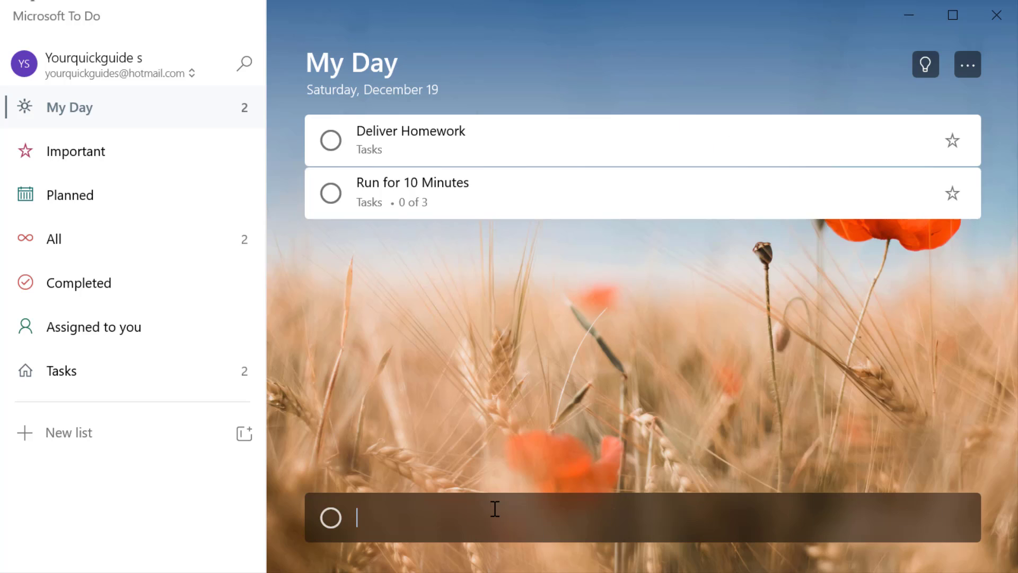
Open the details of the "Deliver Homework" task and set its due date to Saturday, December 26
{"action": "left_click", "coordinate": [523, 155]}
{"action": "left_click", "coordinate": [809, 276]}
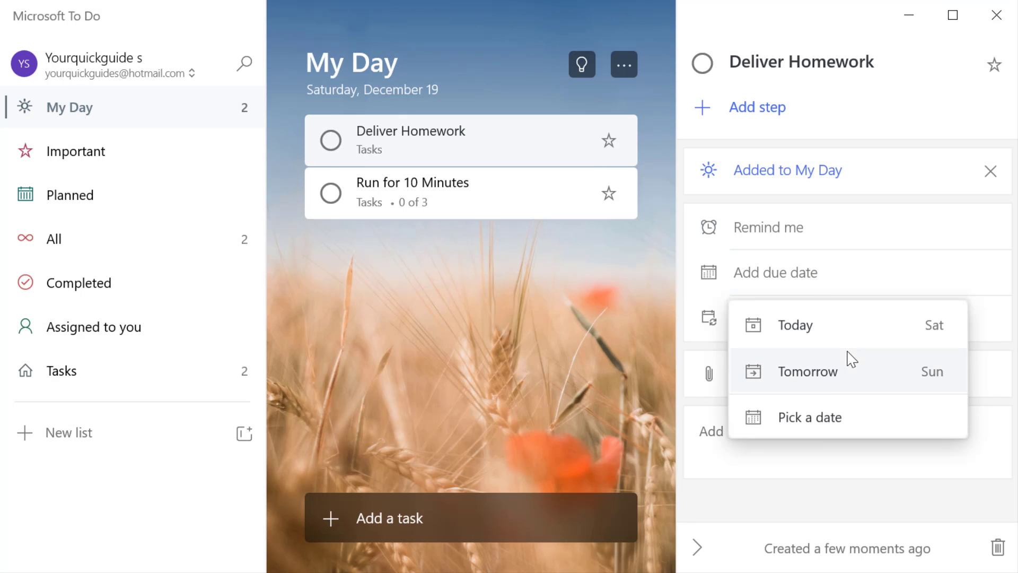
{"action": "left_click", "coordinate": [830, 422]}
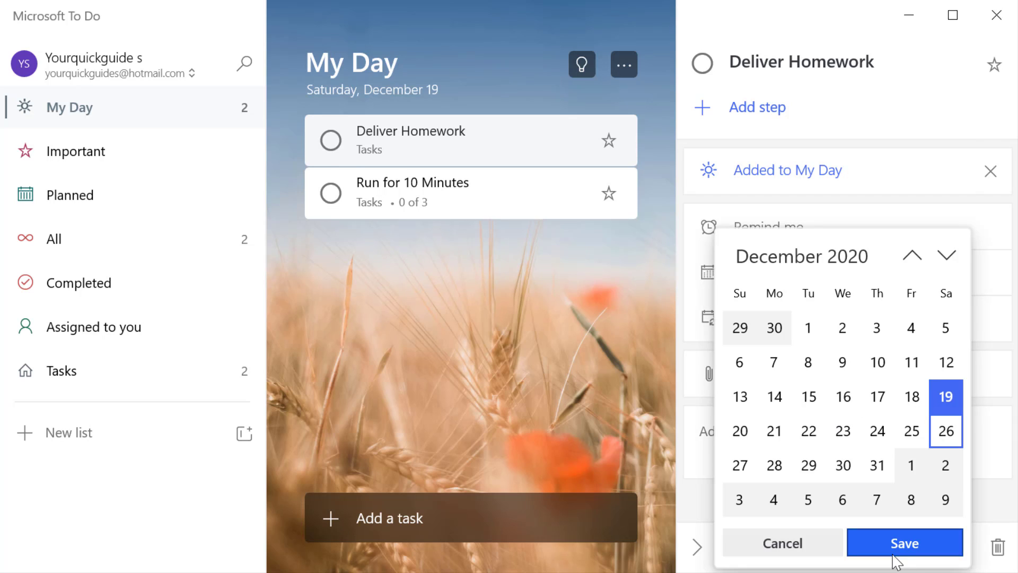
{"action": "left_click", "coordinate": [906, 546]}
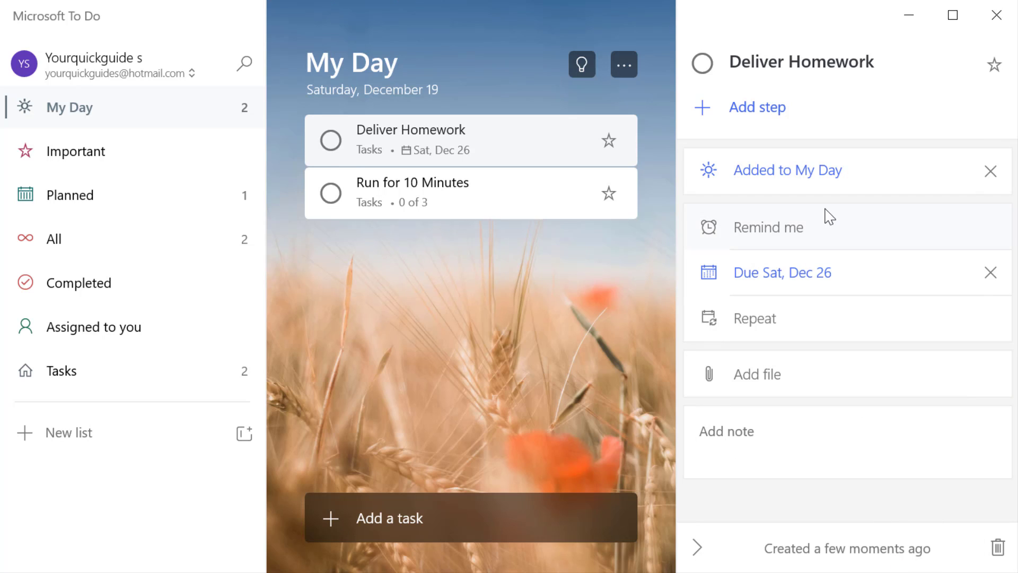
Set a reminder for tomorrow at 9:00 AM on "Deliver Homework" and remove the task's due date
{"action": "left_click", "coordinate": [812, 229]}
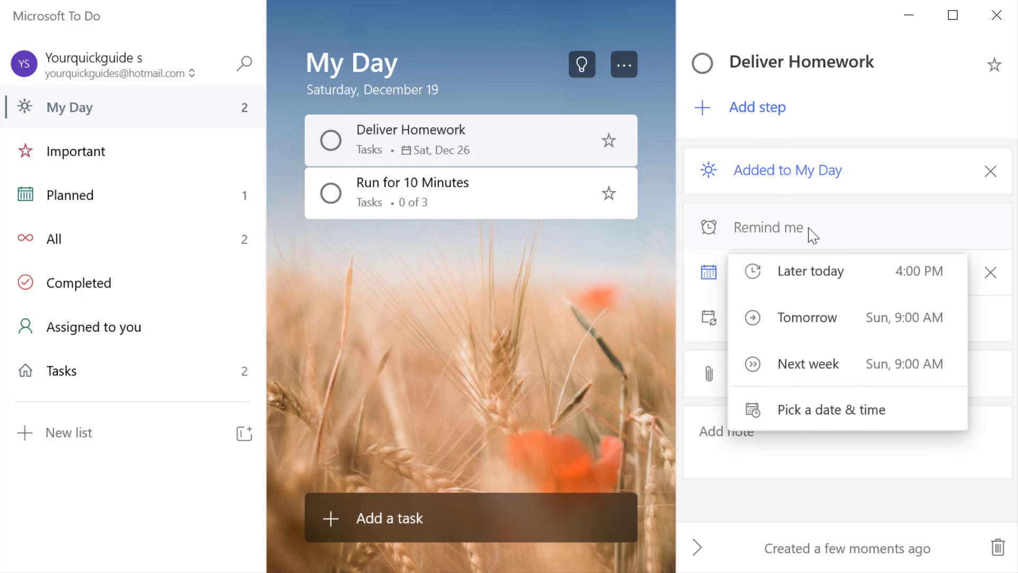
{"action": "left_click", "coordinate": [819, 326]}
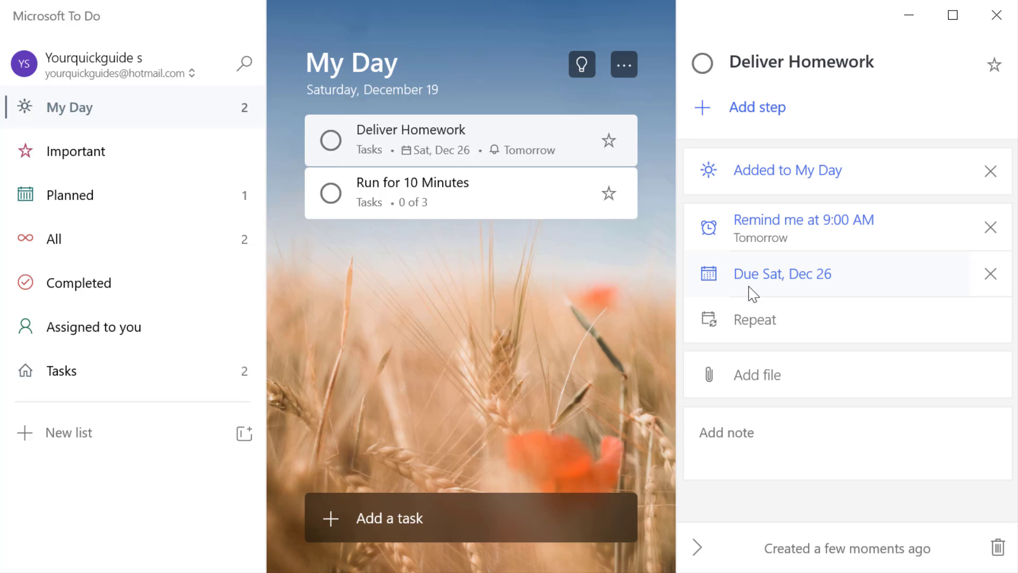
{"action": "left_click", "coordinate": [991, 273]}
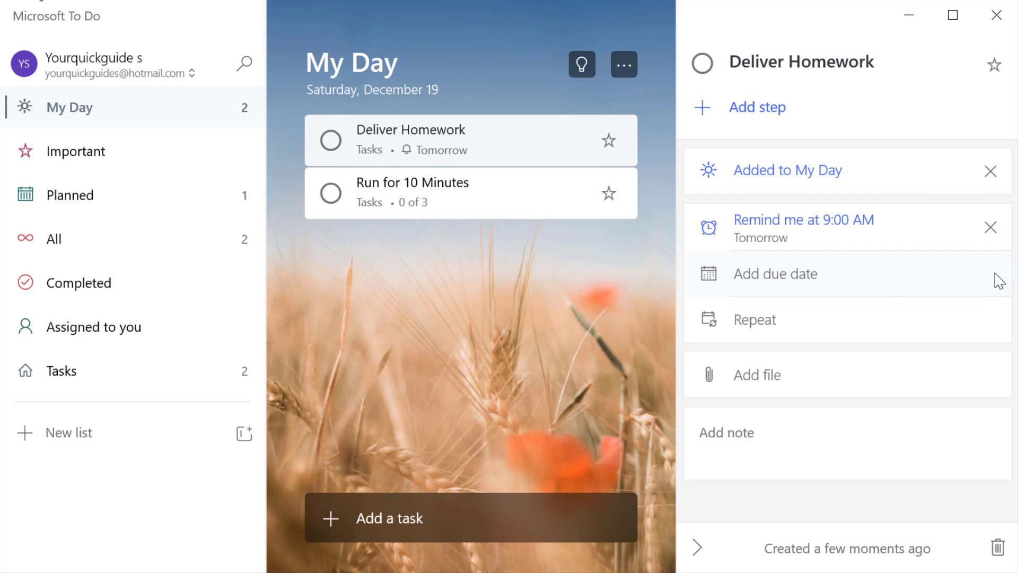
Make the "Deliver Homework" task repeat on weekdays, look over the recurrence choices again, and remove the repeat
{"action": "left_click", "coordinate": [846, 333]}
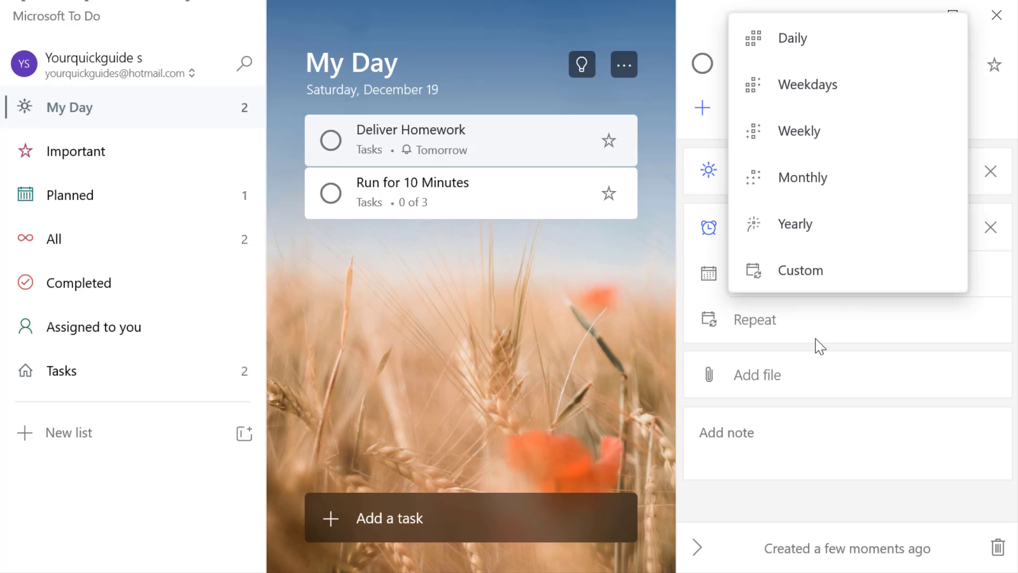
{"action": "left_click", "coordinate": [570, 339]}
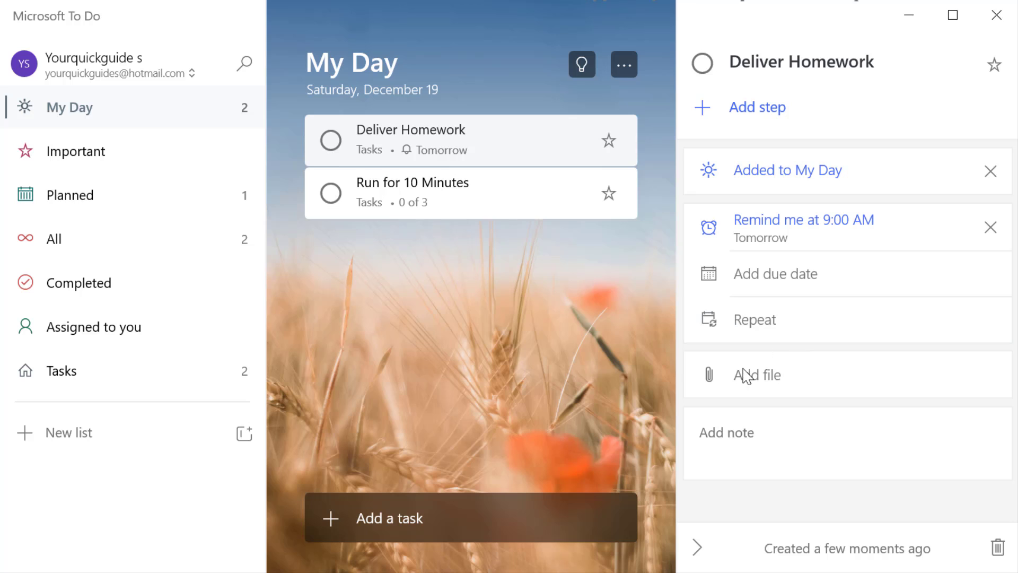
{"action": "left_click", "coordinate": [781, 328]}
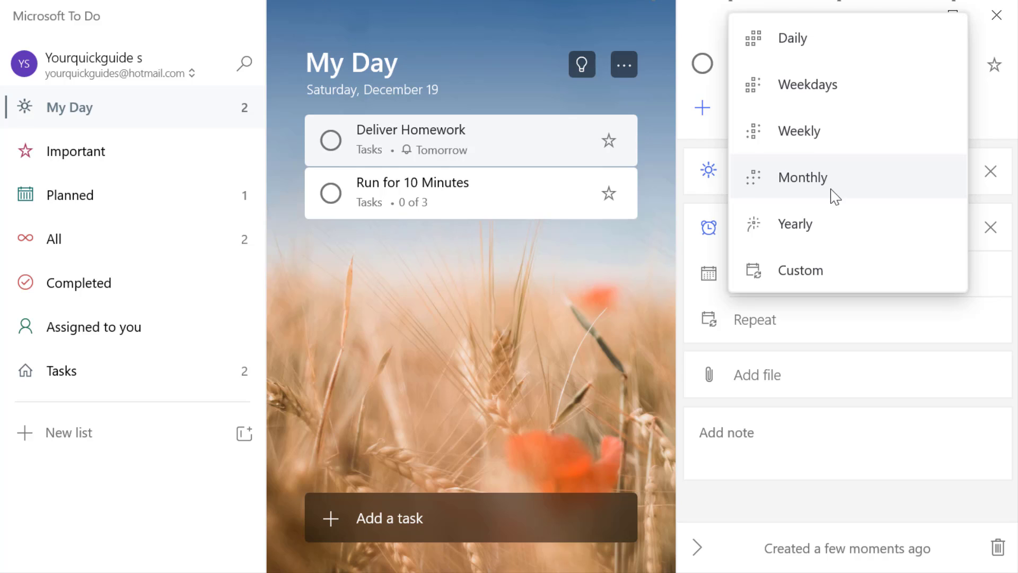
{"action": "left_click", "coordinate": [821, 96]}
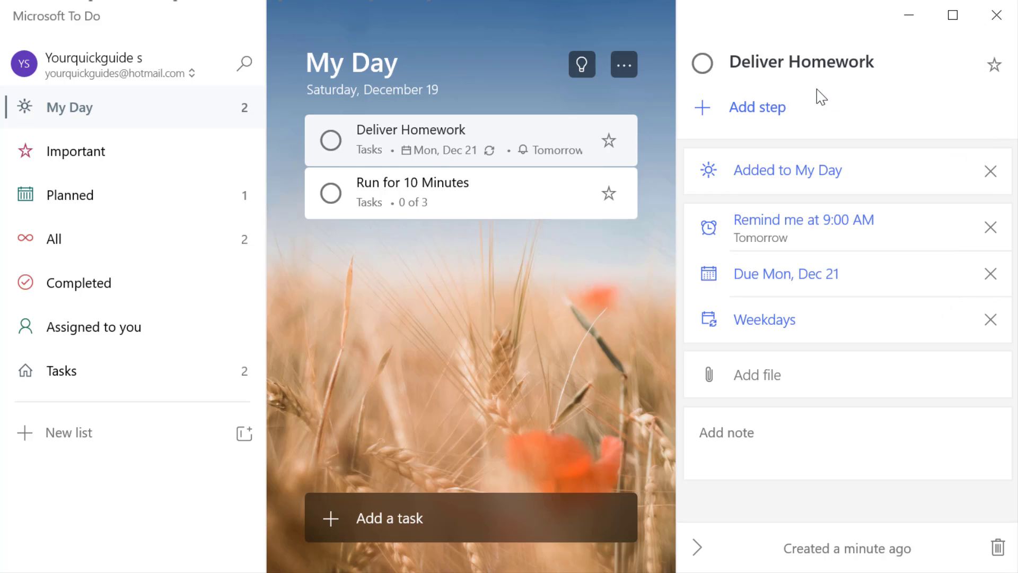
{"action": "left_click", "coordinate": [800, 323]}
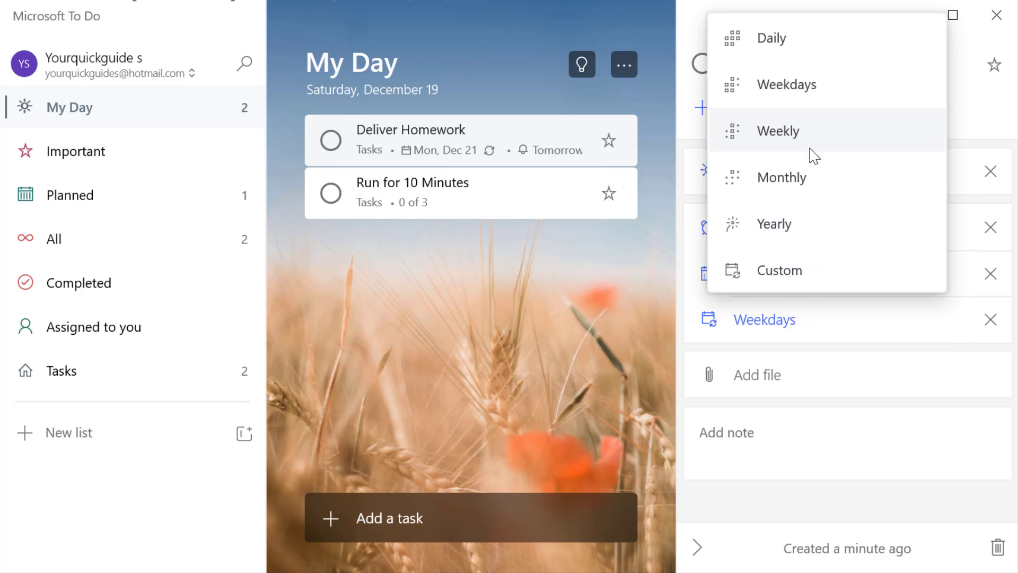
{"action": "left_click", "coordinate": [863, 340]}
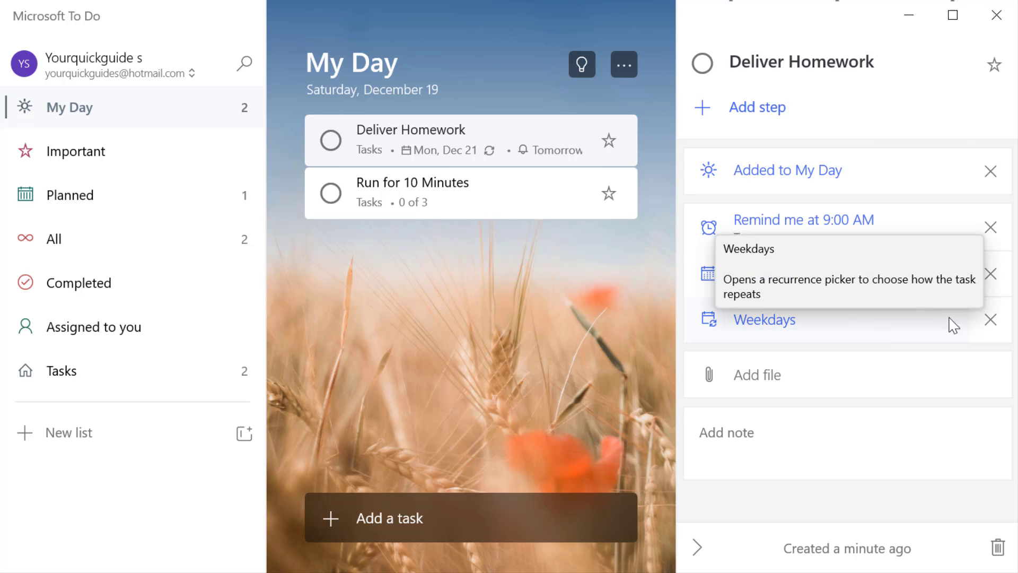
{"action": "left_click", "coordinate": [982, 320]}
Make the "Deliver Homework" task repeat monthly, and clear its due date and reminder
{"action": "left_click", "coordinate": [799, 329]}
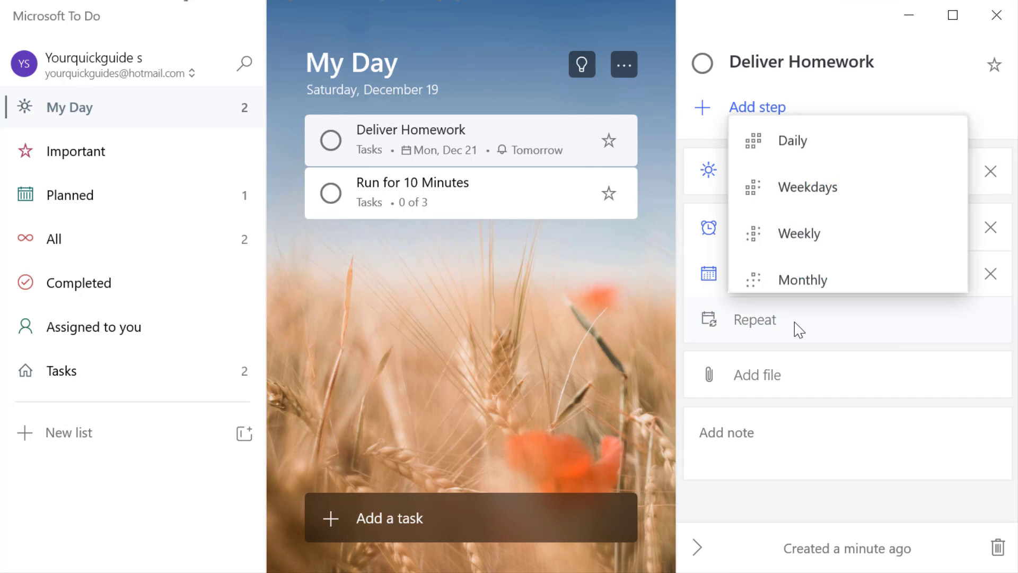
{"action": "left_click", "coordinate": [807, 178]}
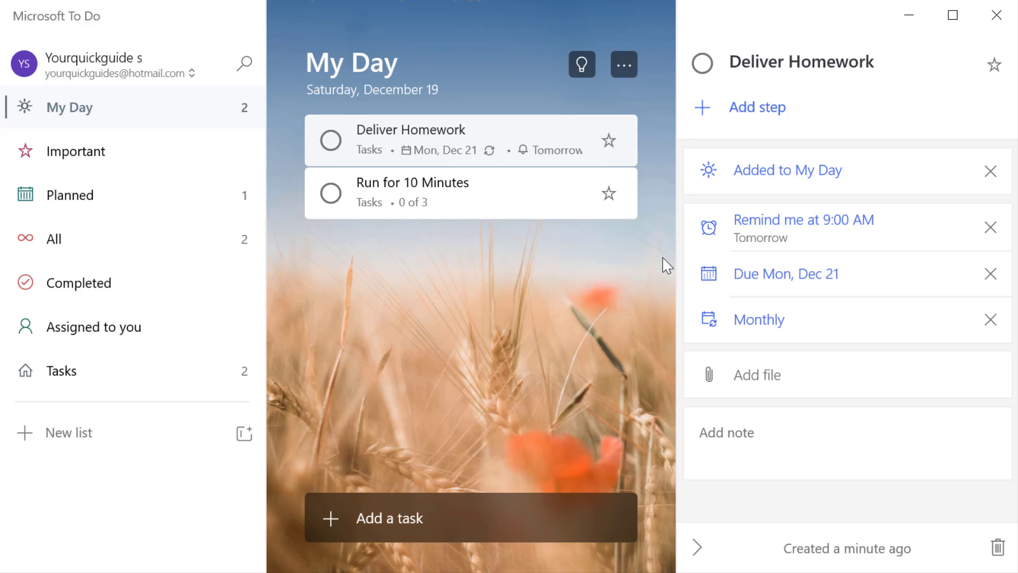
{"action": "left_click", "coordinate": [991, 275]}
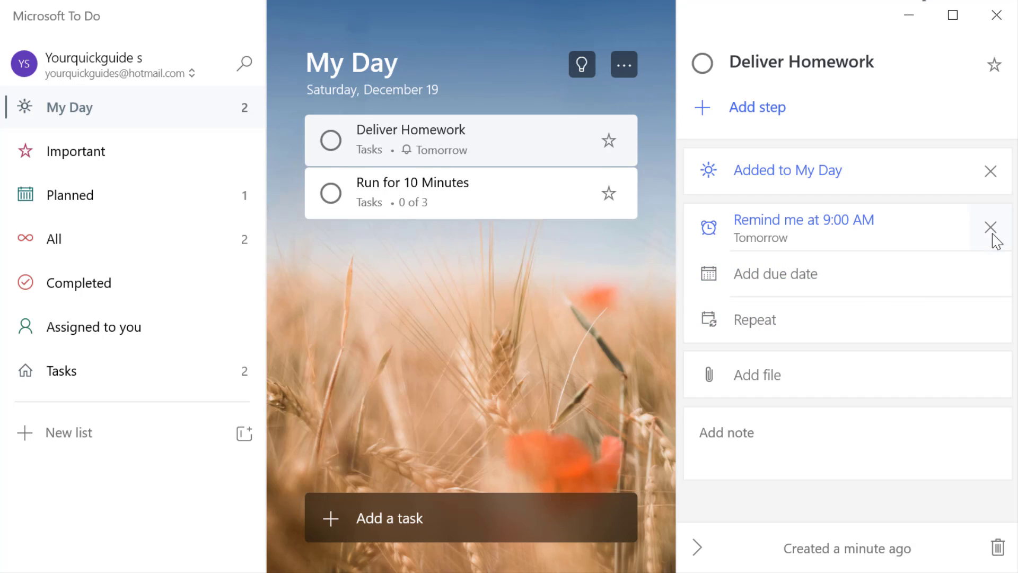
{"action": "left_click", "coordinate": [993, 233]}
Make the "Deliver Homework" task repeat monthly and remove that repeat again
{"action": "left_click", "coordinate": [836, 323]}
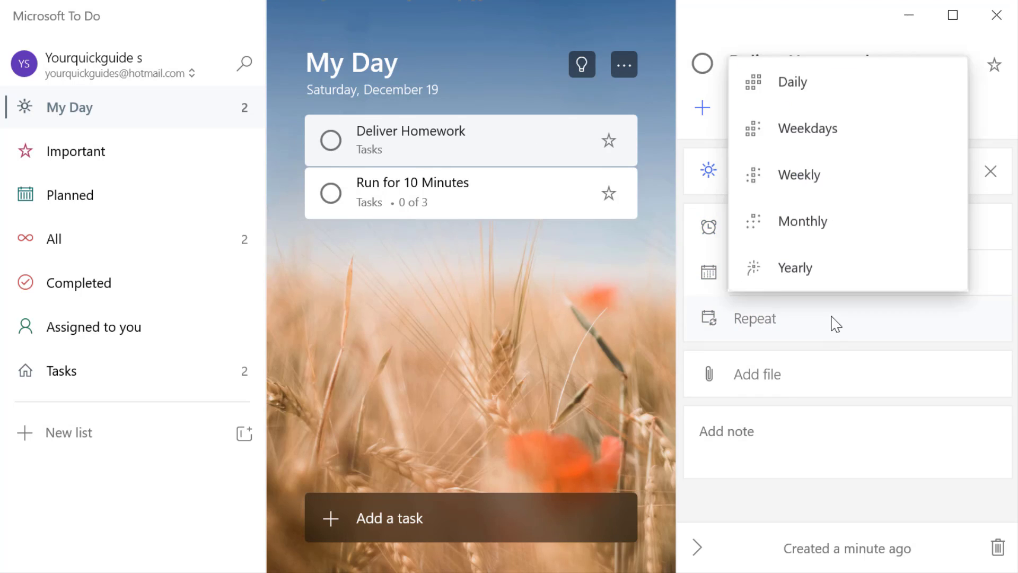
{"action": "left_click", "coordinate": [790, 192]}
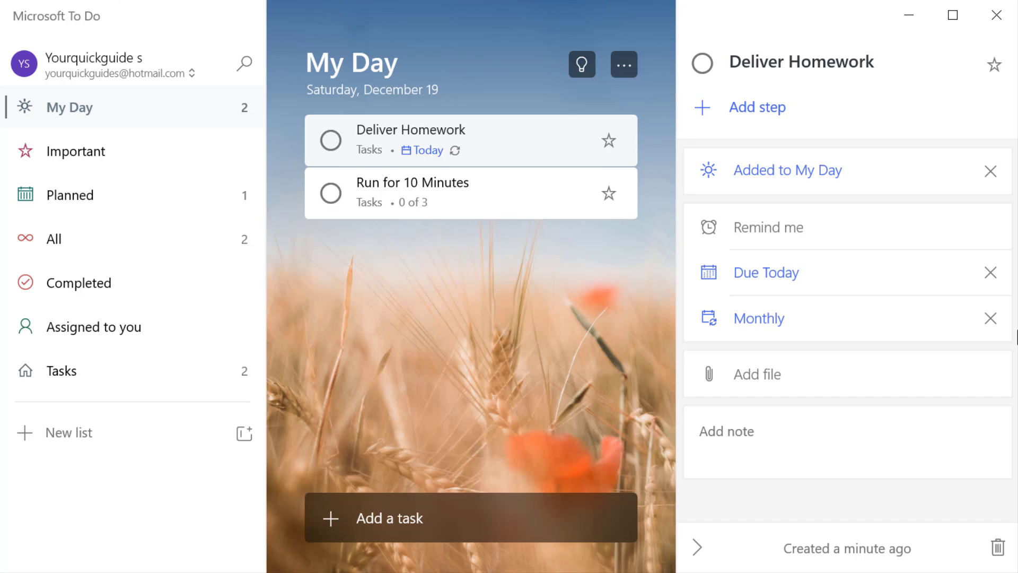
{"action": "left_click", "coordinate": [991, 318]}
Make "Deliver Homework" repeat yearly, close and reopen its details, and remove both the repeat and the due date
{"action": "left_click", "coordinate": [788, 321]}
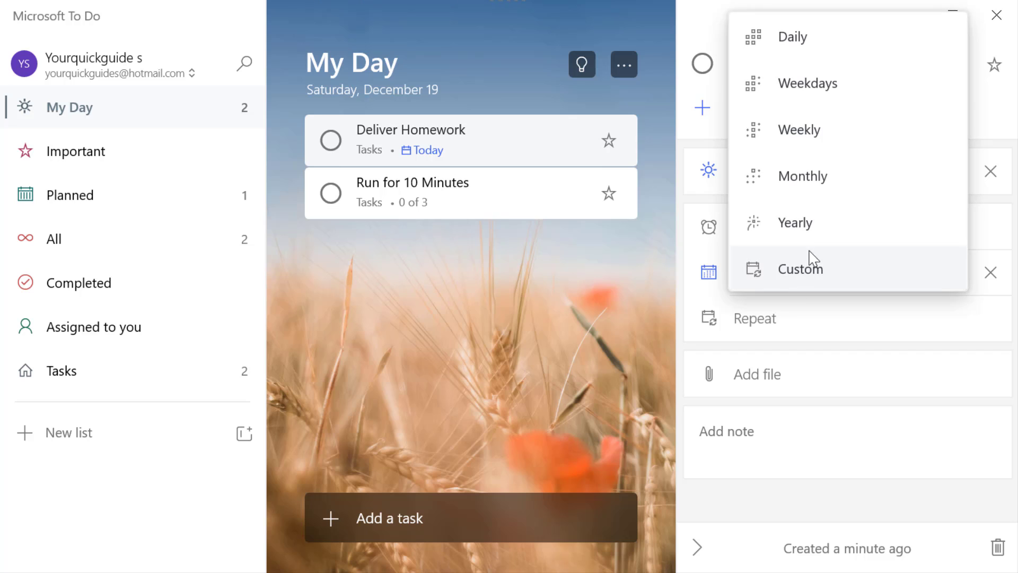
{"action": "left_click", "coordinate": [813, 221]}
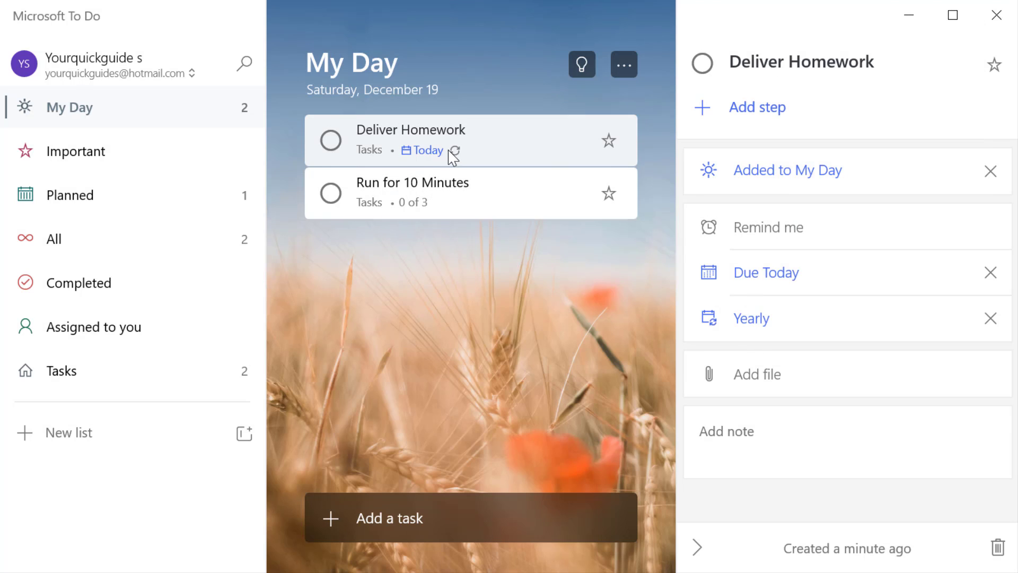
{"action": "left_click", "coordinate": [459, 159]}
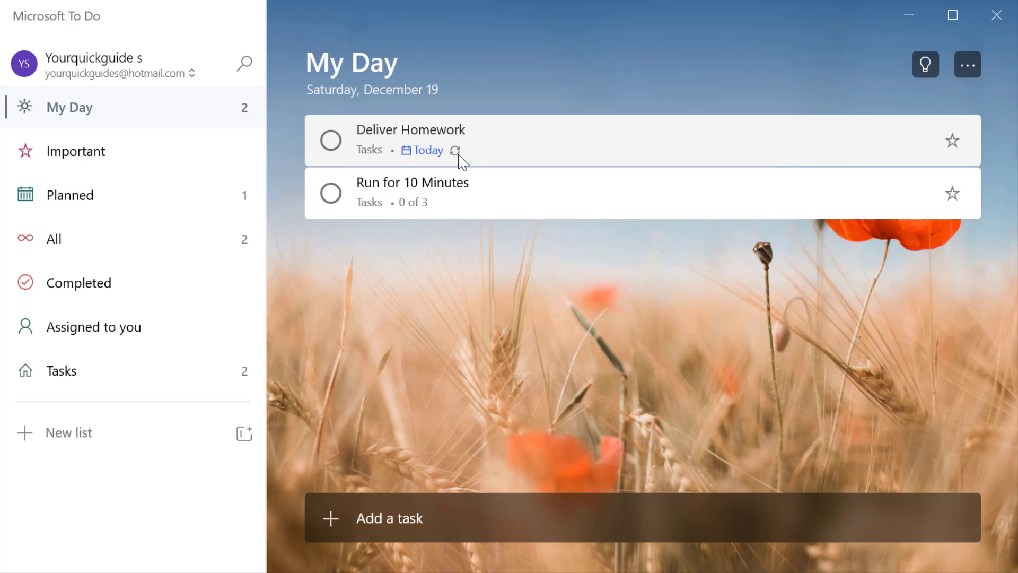
{"action": "left_click", "coordinate": [475, 154]}
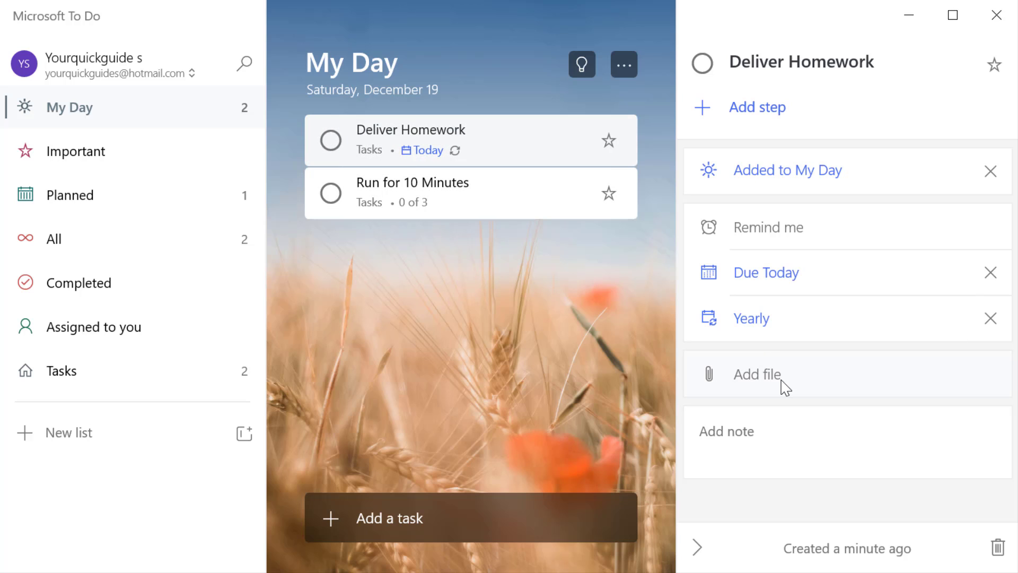
{"action": "left_click", "coordinate": [989, 319]}
{"action": "left_click", "coordinate": [990, 272]}
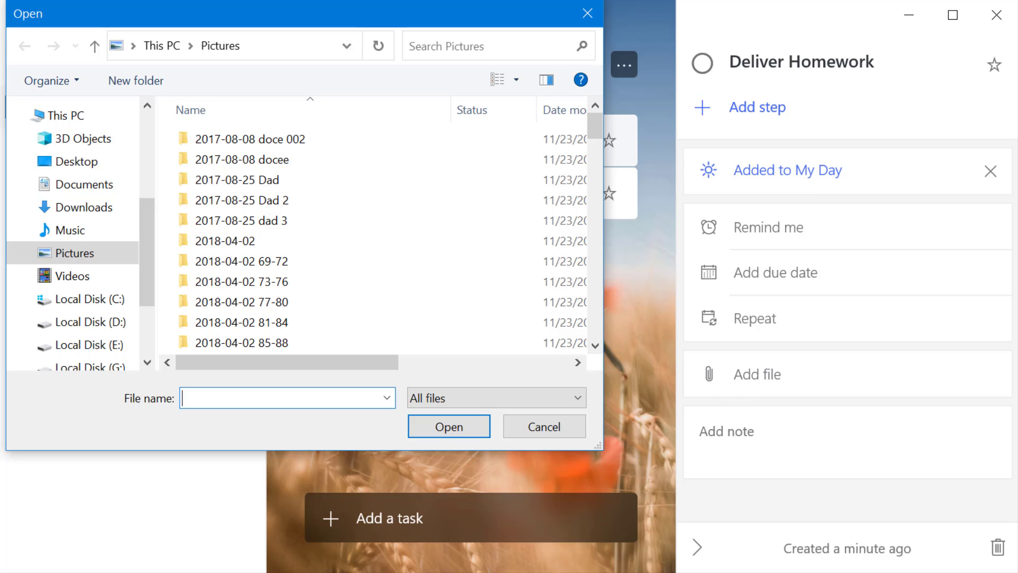
Look through the Pictures folder for a file to attach to "Deliver Homework", and cancel the file selection
{"action": "scroll", "coordinate": [398, 291], "scroll_direction": "down", "scroll_amount": 1}
{"action": "scroll", "coordinate": [405, 281], "scroll_direction": "down", "scroll_amount": 20}
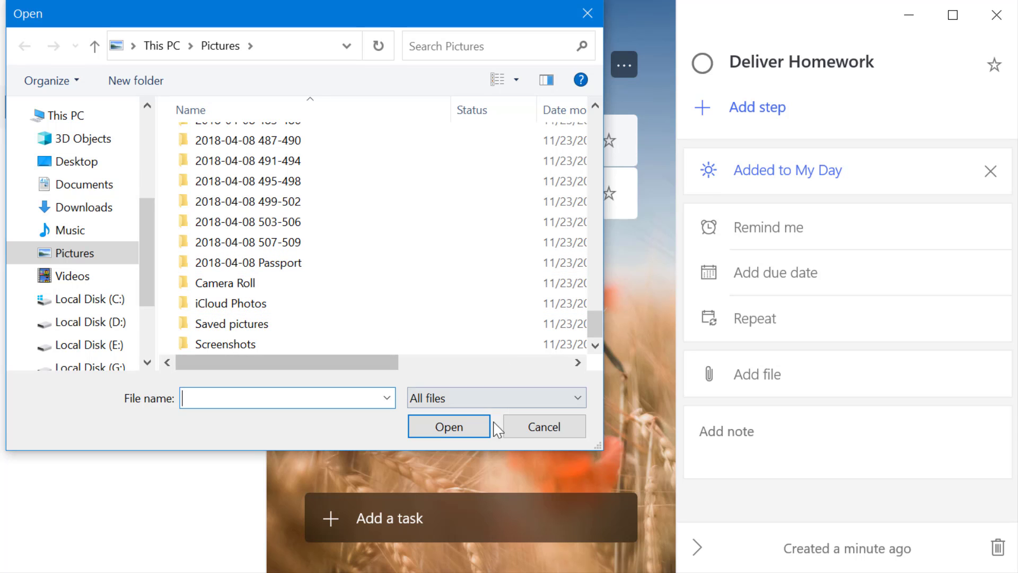
{"action": "left_click", "coordinate": [532, 427]}
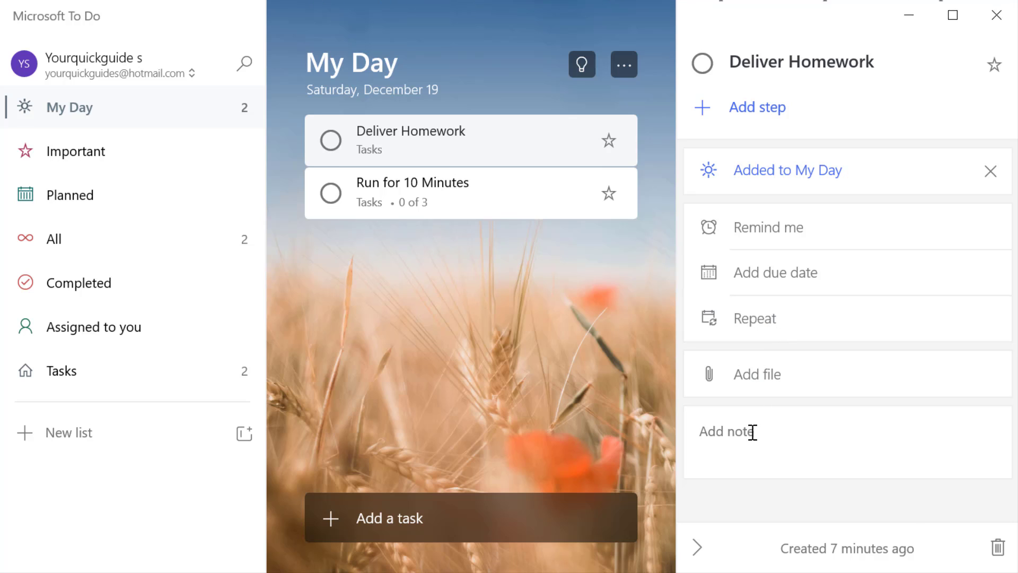
Add the note "Remember the topic has to be relevant to the class" to the "Deliver Homework" task
{"action": "left_click", "coordinate": [733, 431]}
{"action": "type", "text": "Remember the topic has to be"}
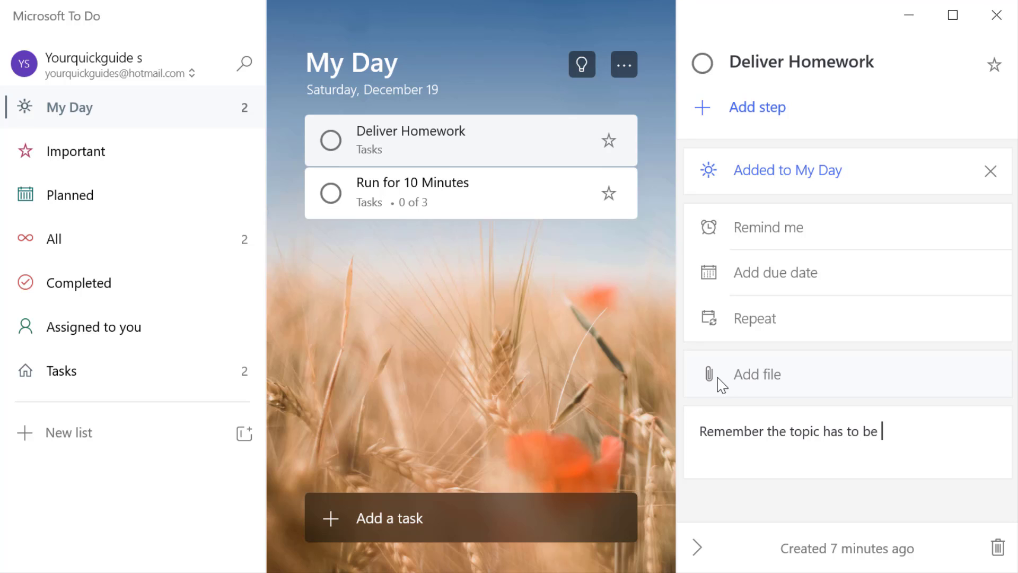
{"action": "type", "text": " relevant to the c"}
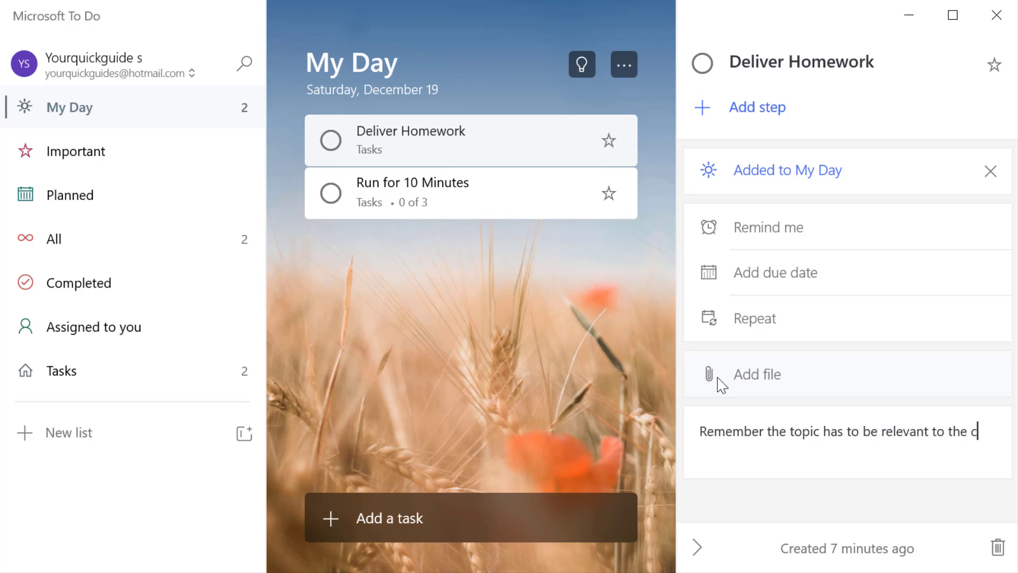
{"action": "type", "text": "lass"}
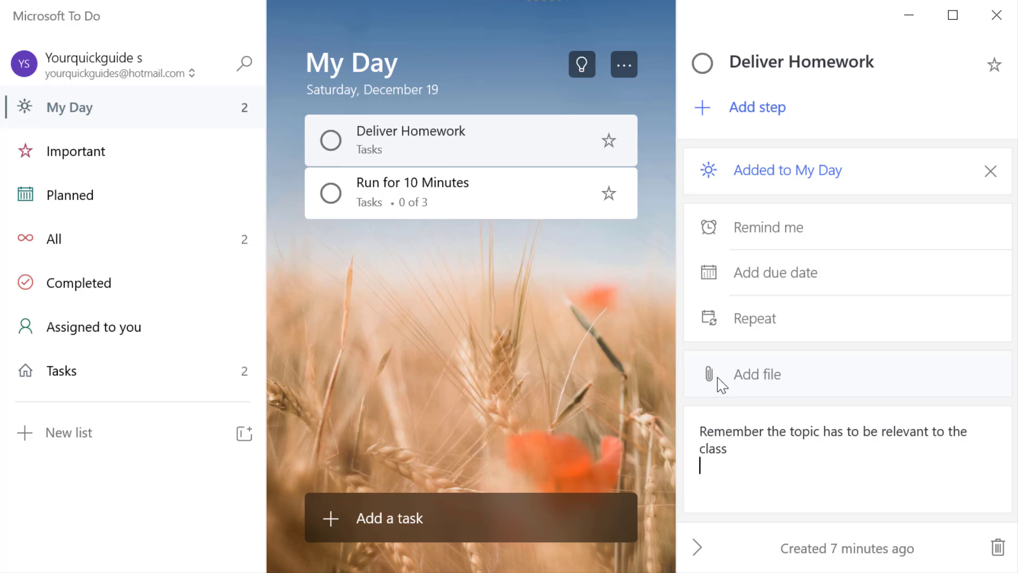
{"action": "left_click", "coordinate": [623, 378]}
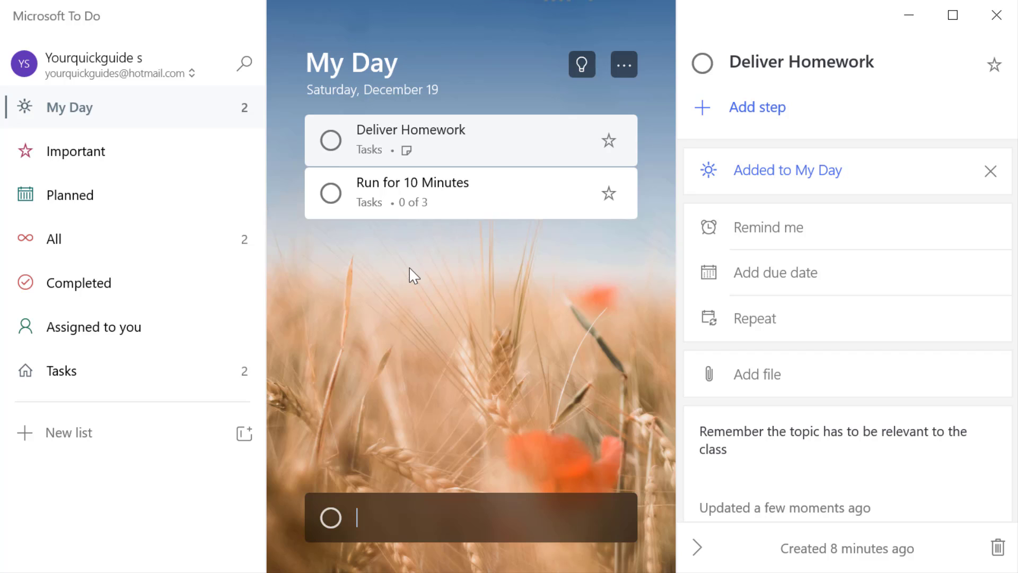
{"action": "scroll", "coordinate": [905, 379], "scroll_direction": "down", "scroll_amount": 1}
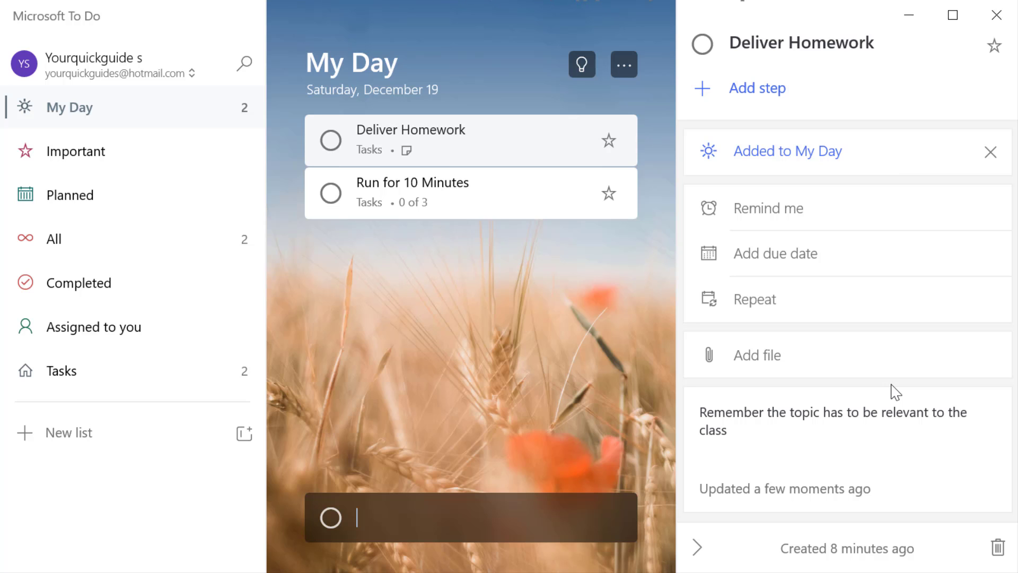
Review the details of the "Run for 10 Minutes" task, close them, and check the My Day suggestions
{"action": "left_click", "coordinate": [510, 210]}
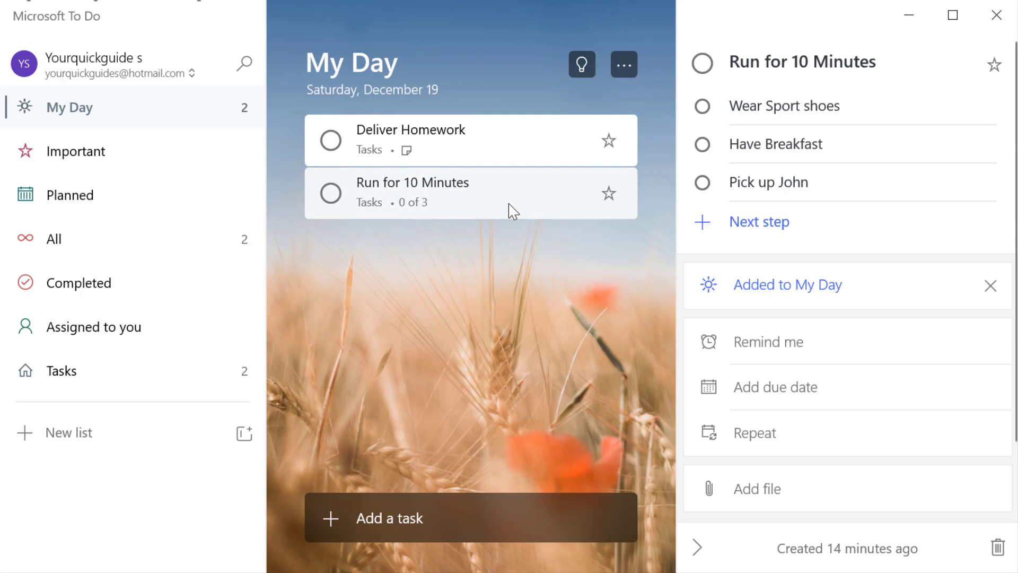
{"action": "left_click", "coordinate": [509, 212]}
{"action": "left_click", "coordinate": [507, 211]}
{"action": "scroll", "coordinate": [768, 393], "scroll_direction": "down", "scroll_amount": 2}
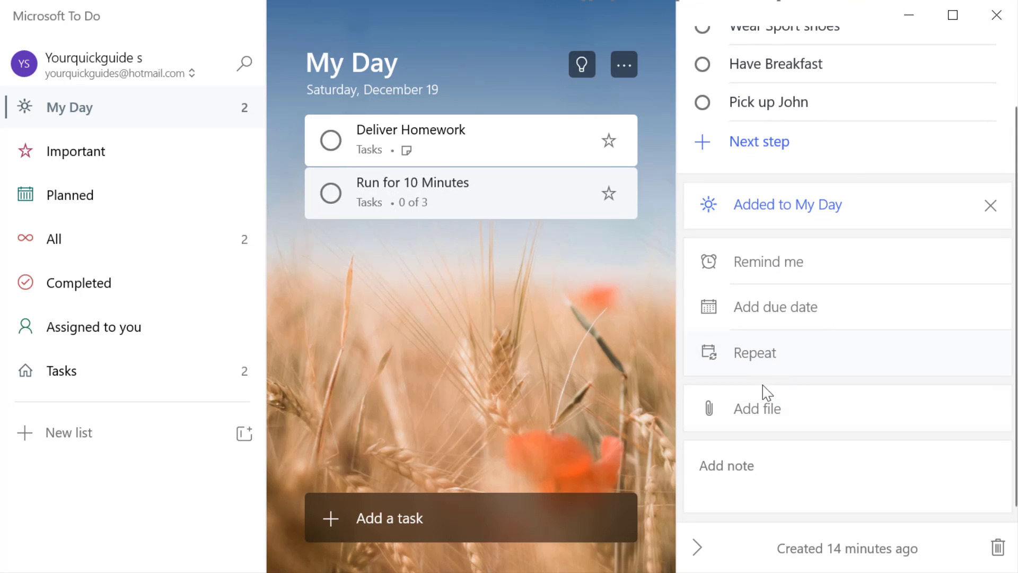
{"action": "left_click", "coordinate": [455, 207]}
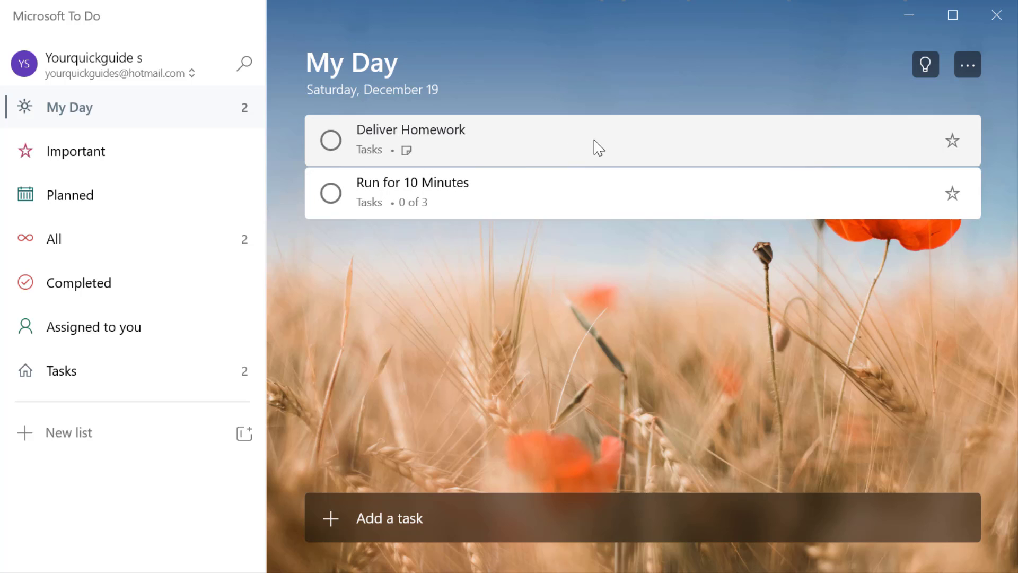
{"action": "left_click", "coordinate": [926, 64]}
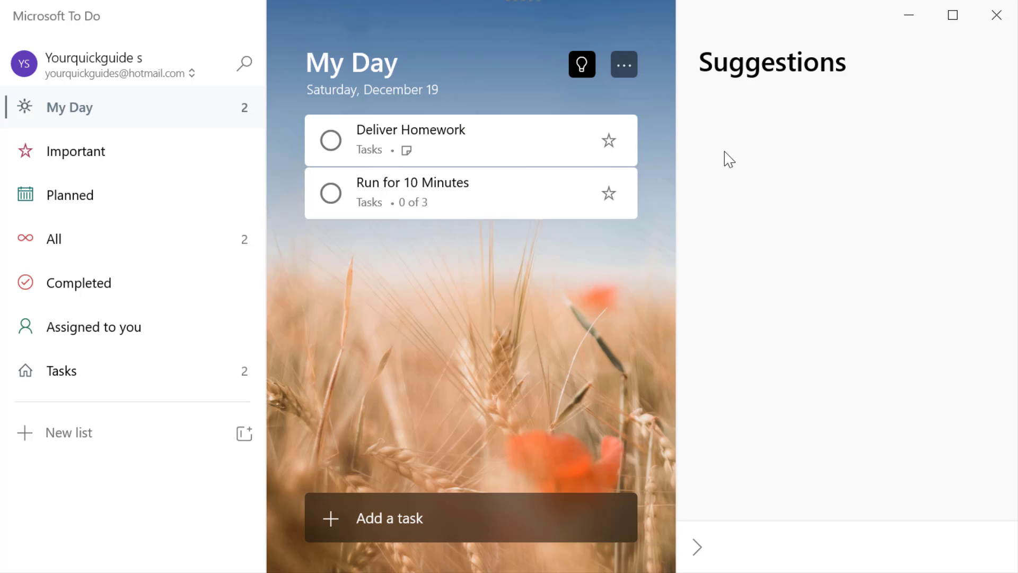
{"action": "left_click", "coordinate": [696, 549]}
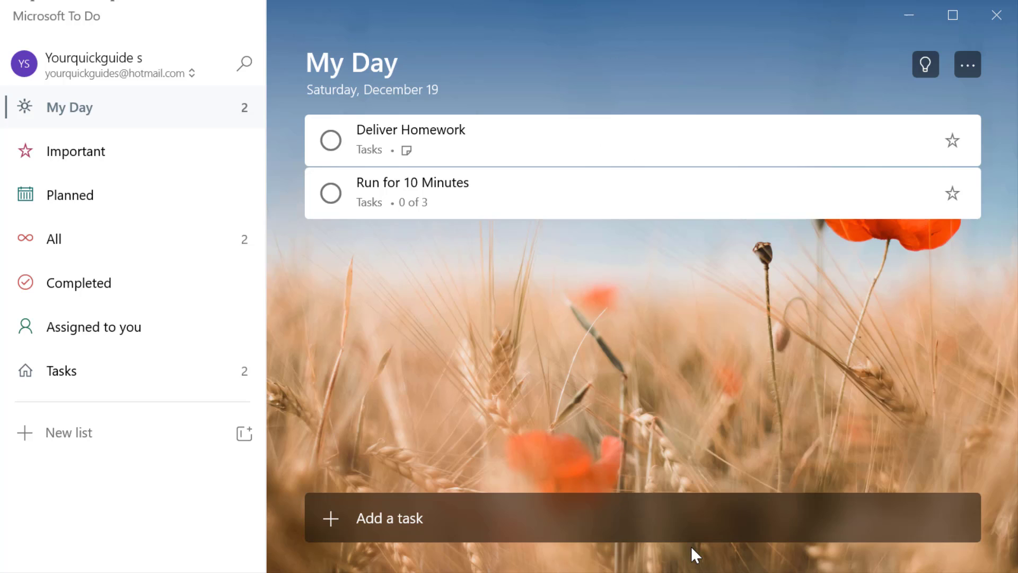
Try the lighthouse, grey and teal themes on My Day, and restore the poppy field theme
{"action": "left_click", "coordinate": [975, 57]}
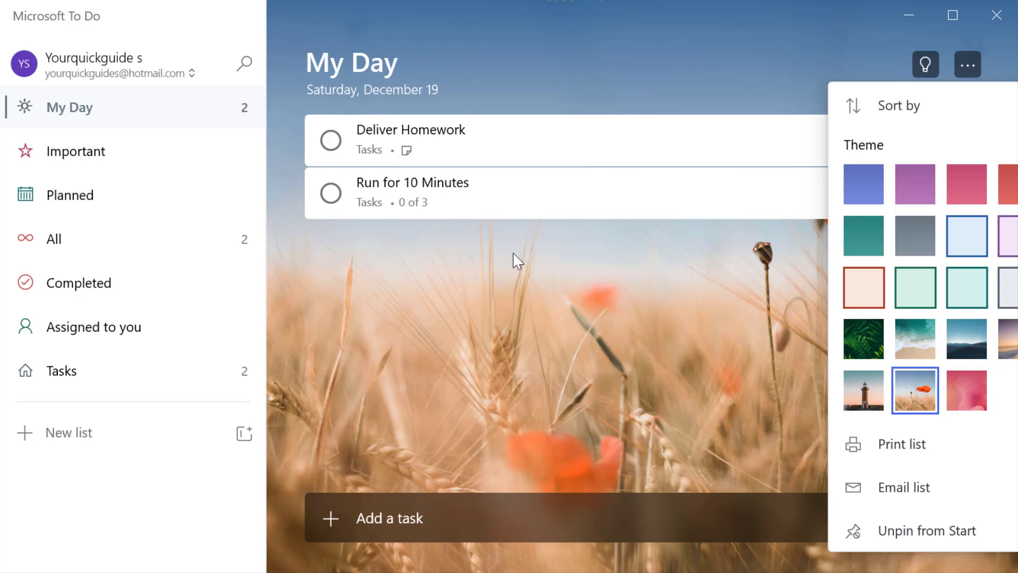
{"action": "left_click", "coordinate": [873, 392]}
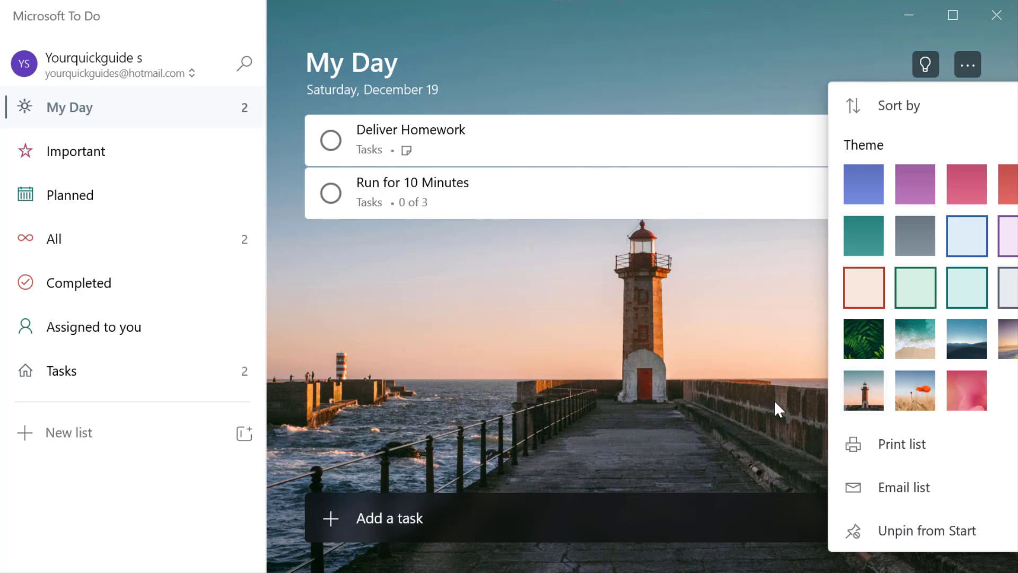
{"action": "left_click", "coordinate": [926, 212]}
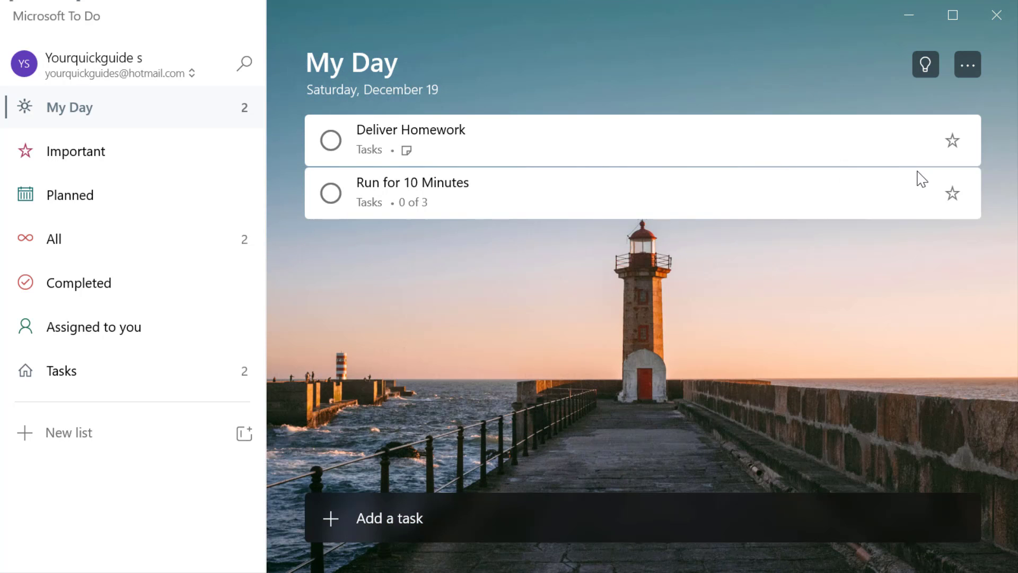
{"action": "left_click", "coordinate": [968, 64]}
{"action": "left_click", "coordinate": [922, 233]}
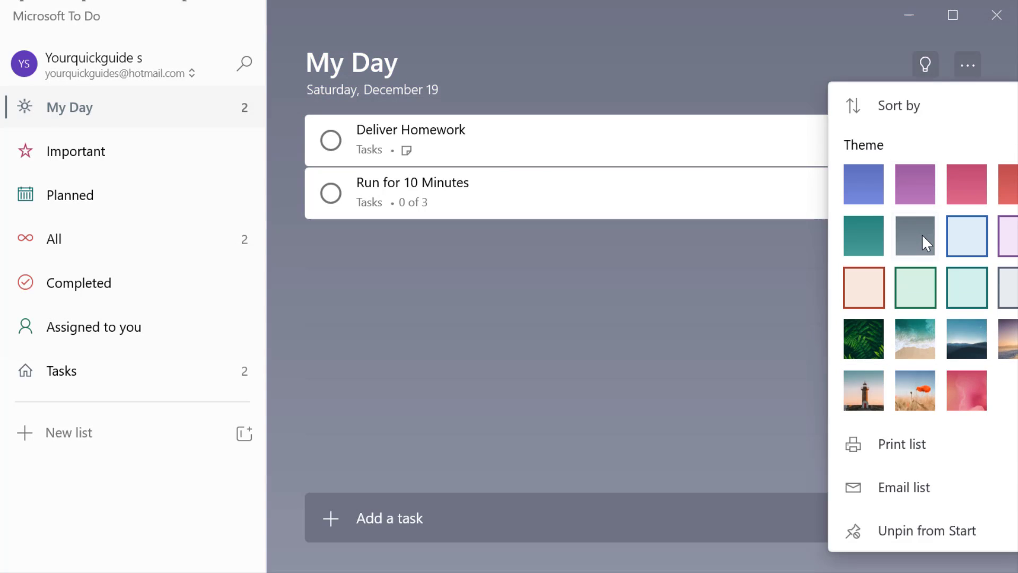
{"action": "left_click", "coordinate": [882, 238]}
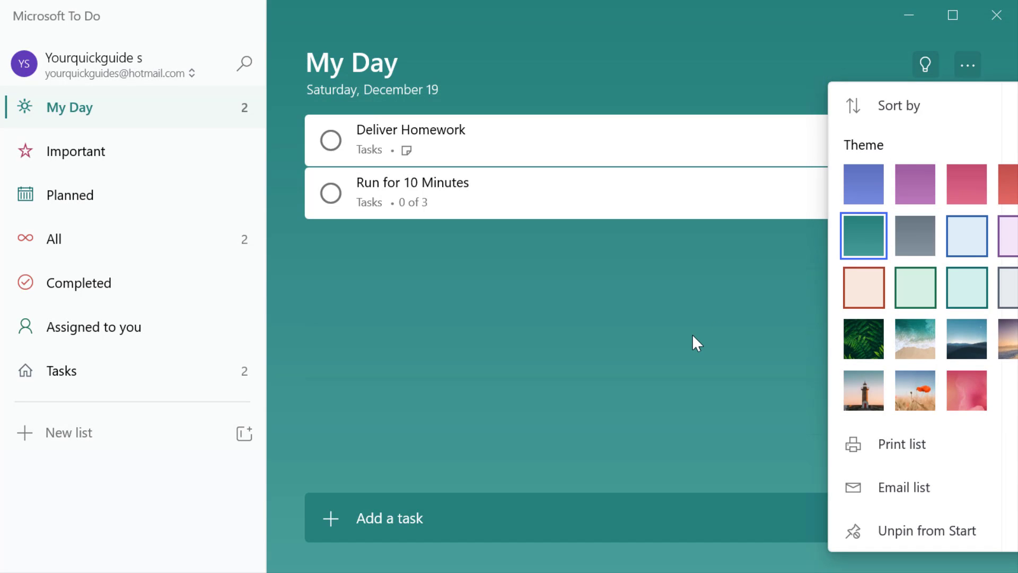
{"action": "left_click", "coordinate": [908, 393]}
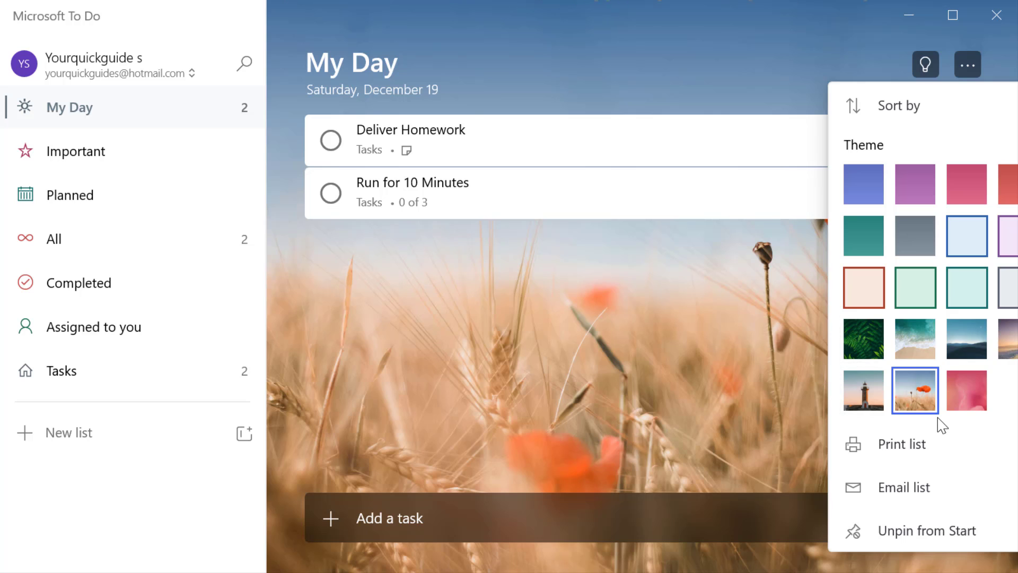
Open the print preview of the My Day list and check the orientation choices, keeping Portrait
{"action": "left_click", "coordinate": [955, 457]}
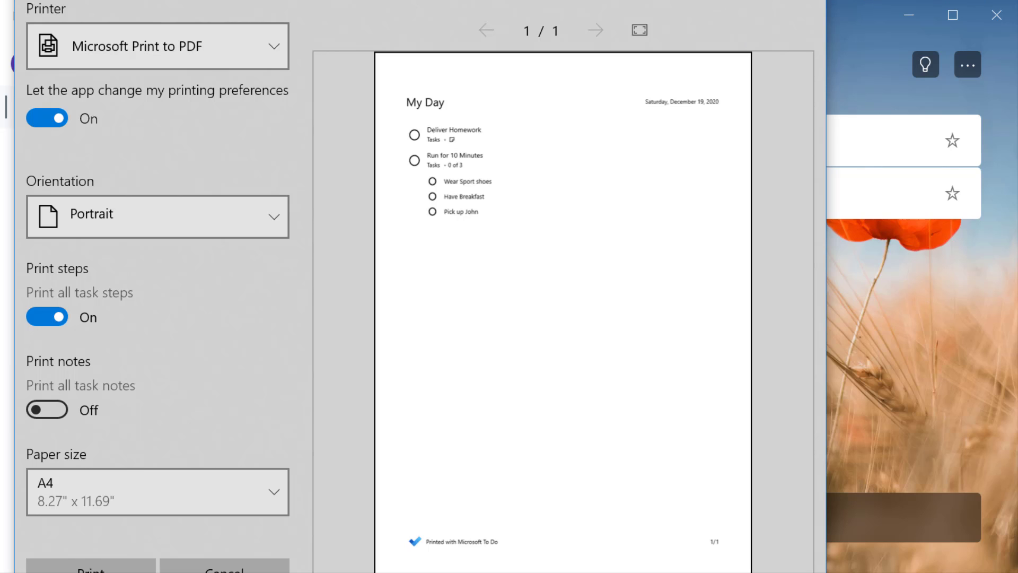
{"action": "left_click_drag", "start_coordinate": [315, 0], "coordinate": [350, 32]}
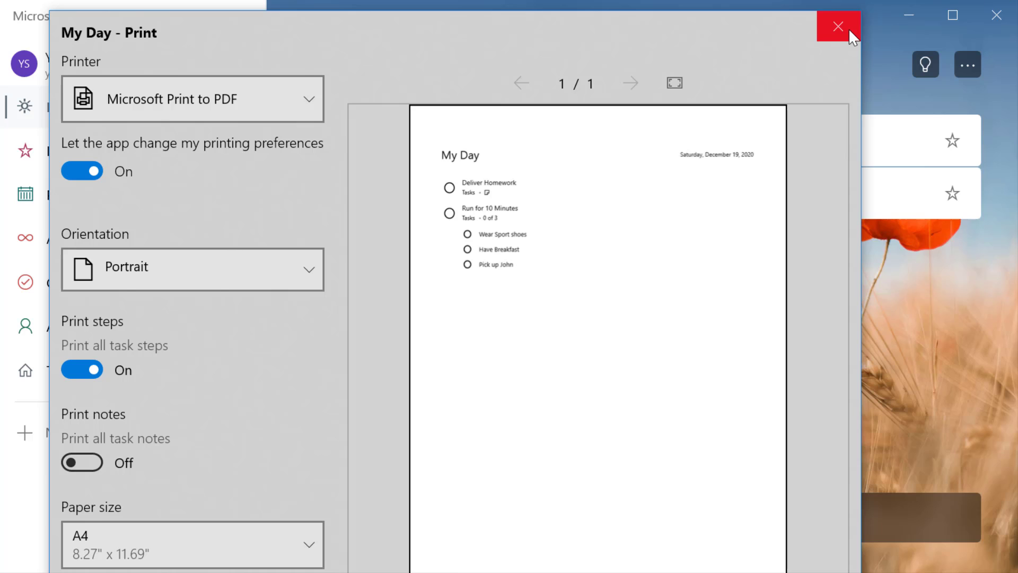
{"action": "left_click", "coordinate": [307, 273]}
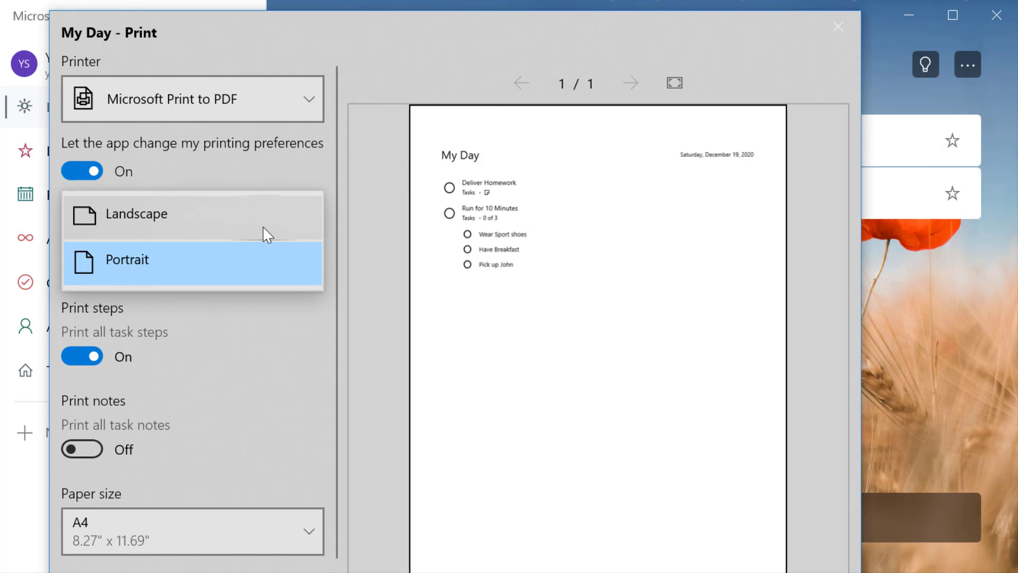
{"action": "left_click", "coordinate": [304, 335]}
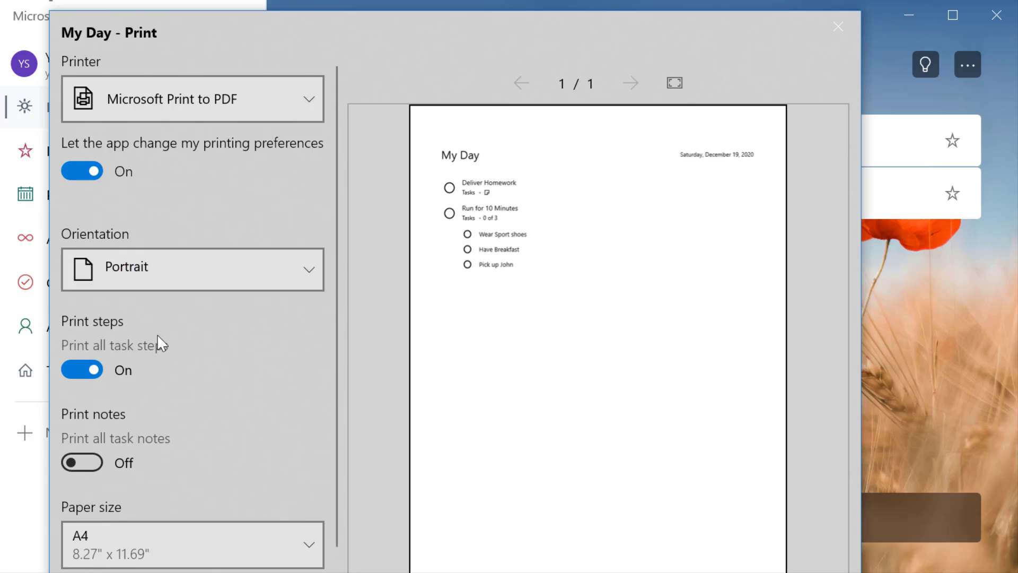
Switch the printing of task steps off and back on, and turn on the printing of task notes
{"action": "left_click", "coordinate": [85, 367]}
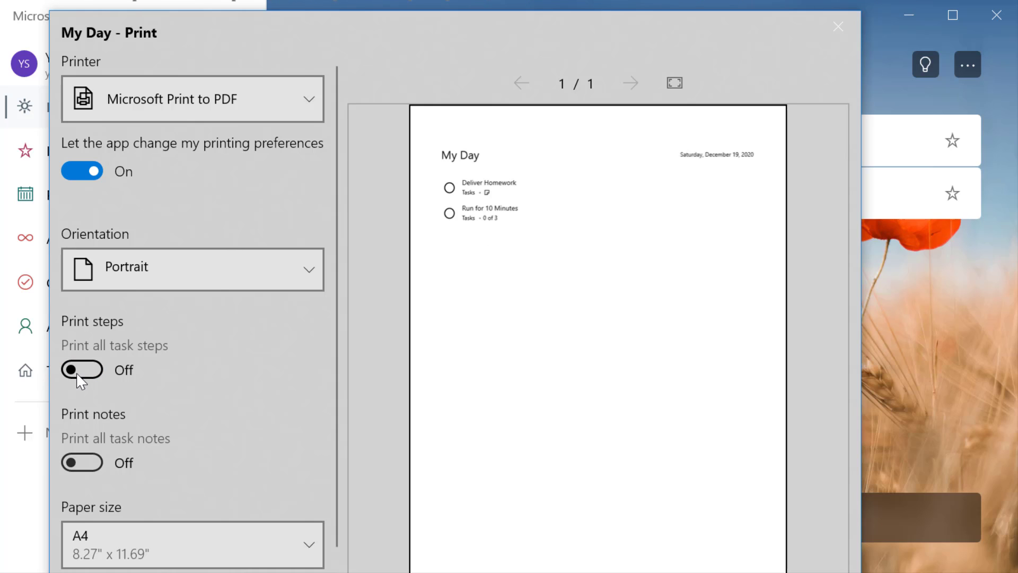
{"action": "left_click", "coordinate": [80, 374]}
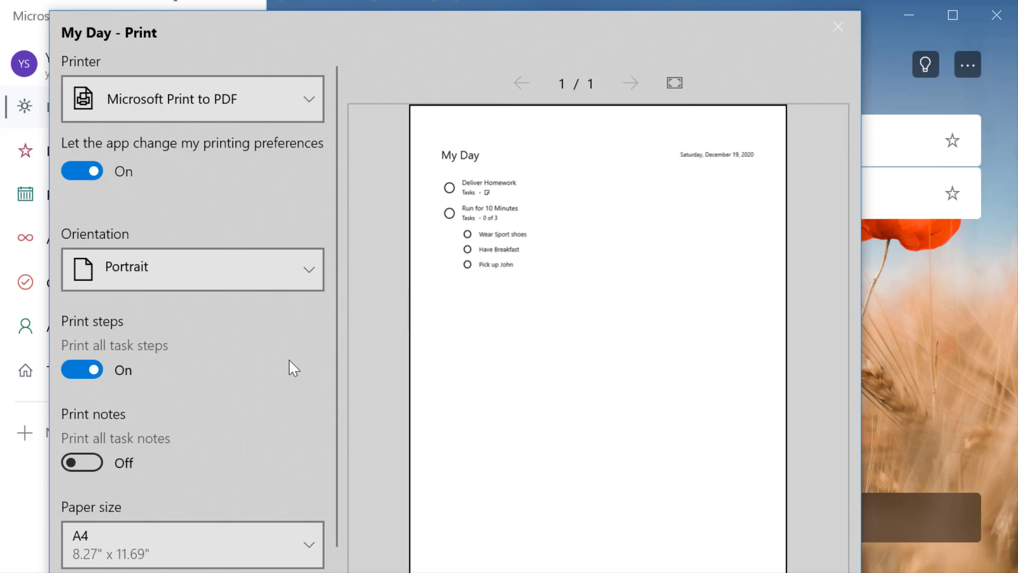
{"action": "left_click", "coordinate": [87, 459]}
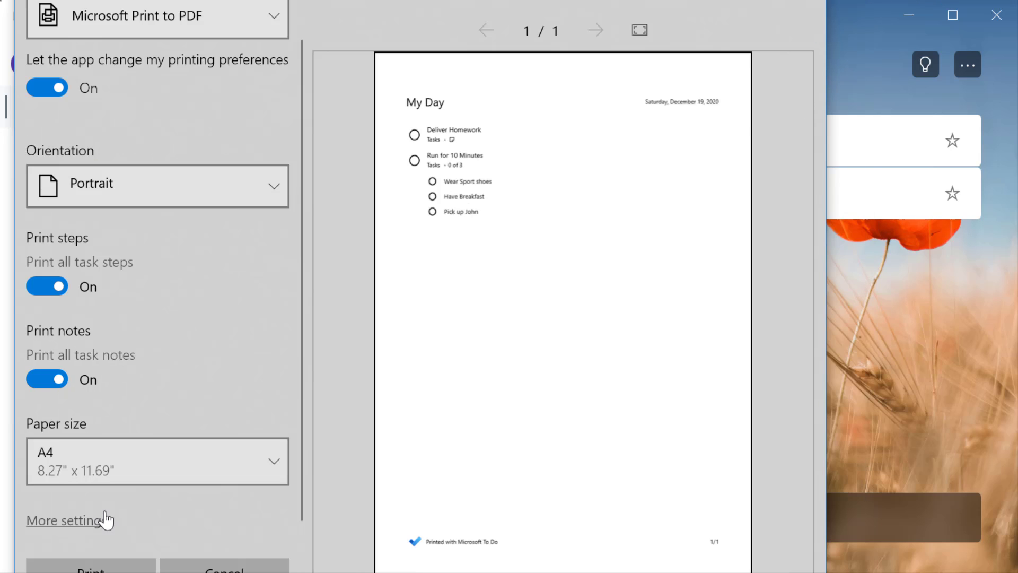
Look over the additional print settings, including the paper size, and return to the print preview
{"action": "left_click", "coordinate": [103, 521]}
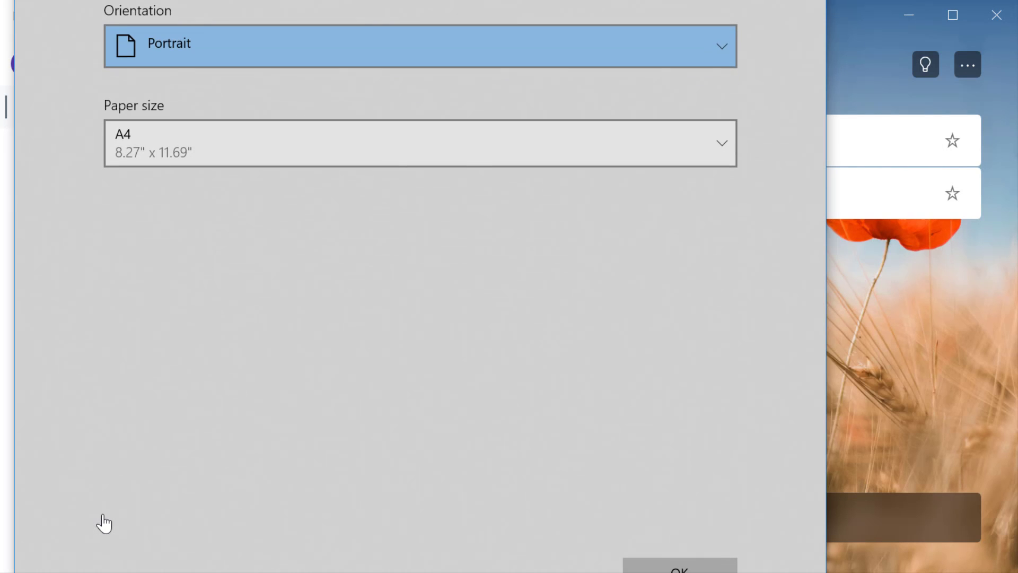
{"action": "left_click", "coordinate": [181, 154]}
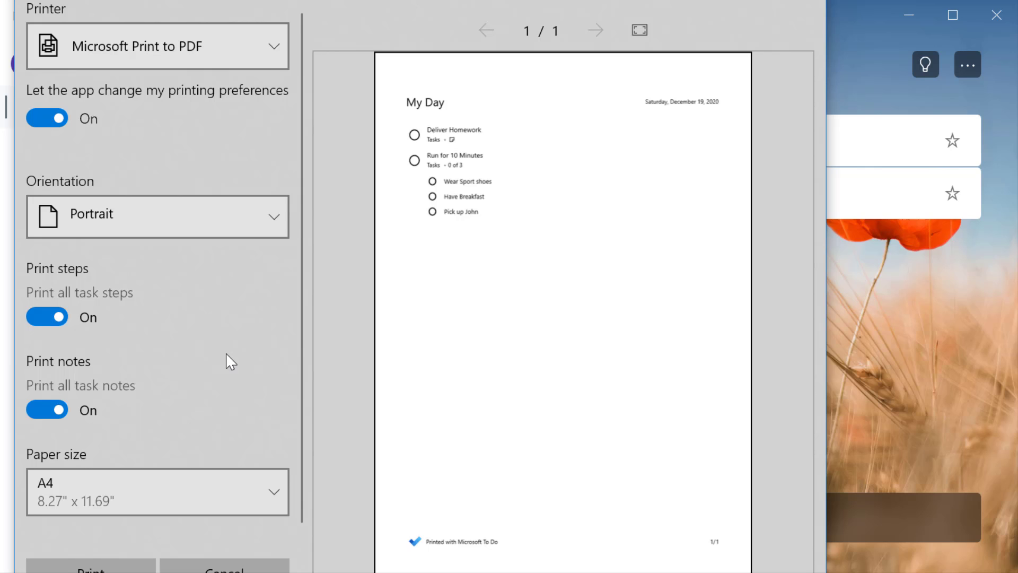
{"action": "scroll", "coordinate": [226, 354], "scroll_direction": "down", "scroll_amount": 1}
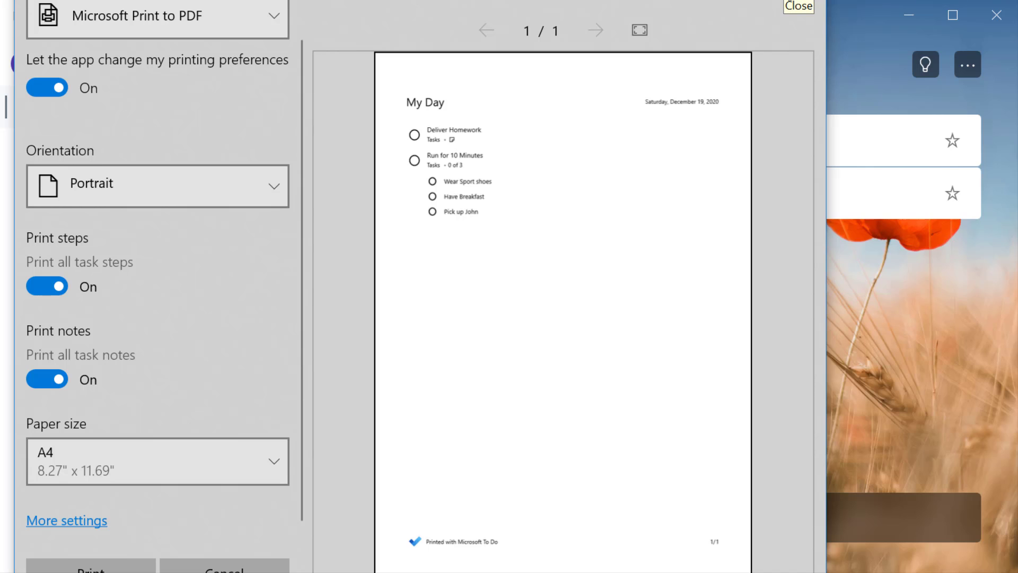
Close the print preview and email the My Day list, moving the new message window clear of the screen edge
{"action": "left_click", "coordinate": [801, 2]}
{"action": "left_click", "coordinate": [968, 64]}
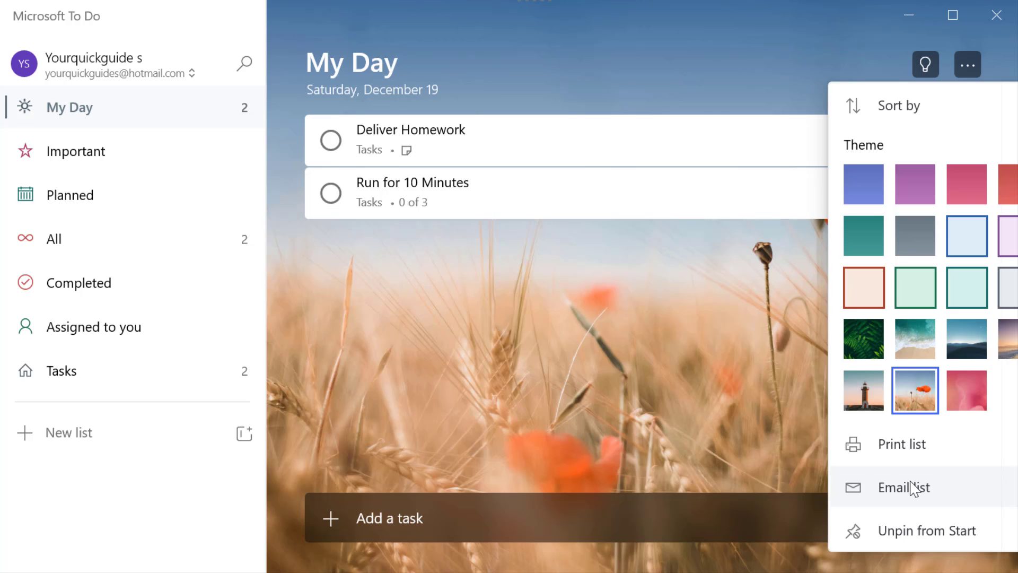
{"action": "left_click", "coordinate": [912, 487]}
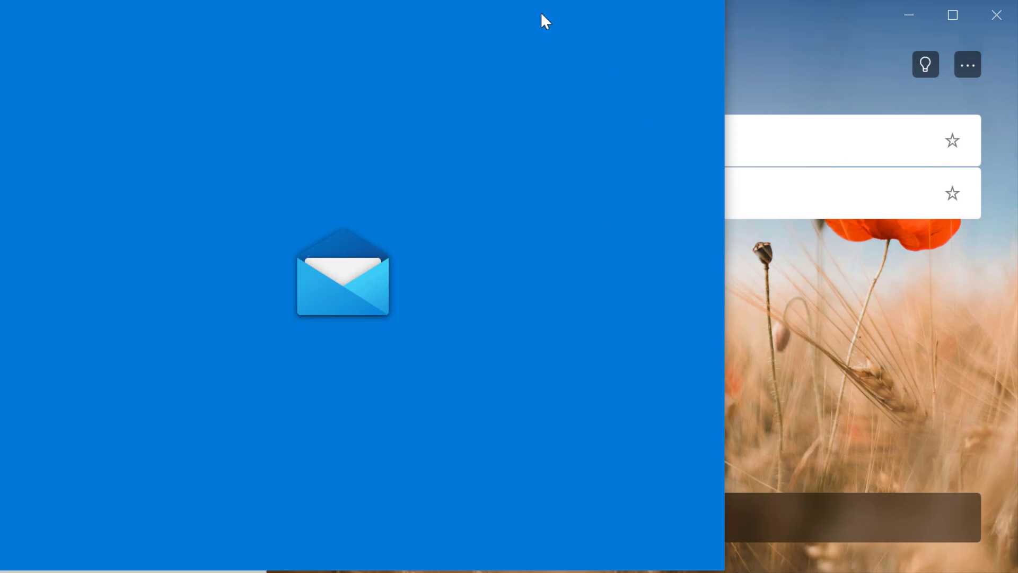
{"action": "left_click_drag", "start_coordinate": [526, 0], "coordinate": [784, 14]}
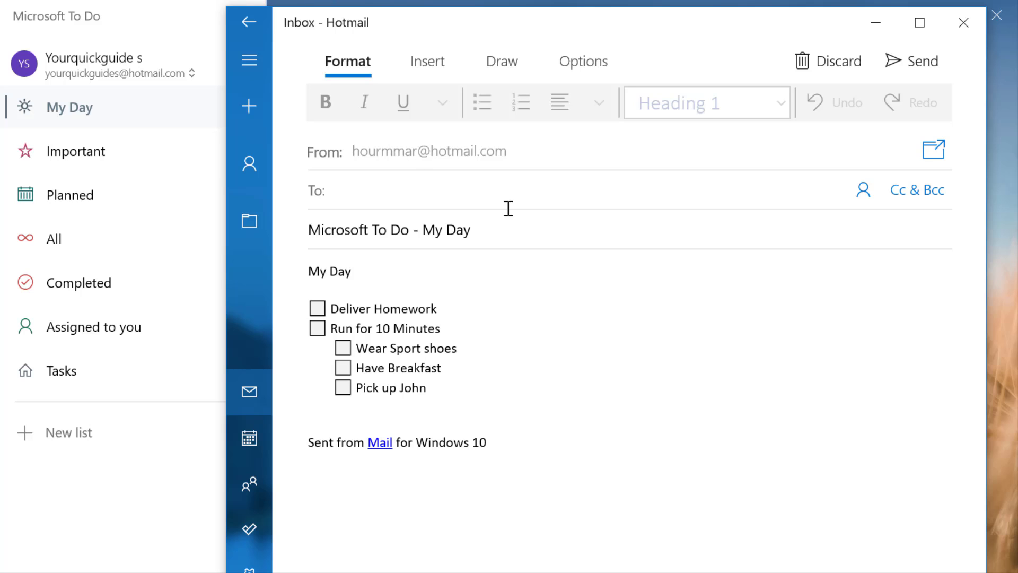
Change the email's subject to "My tasks for Today"
{"action": "left_click", "coordinate": [495, 230]}
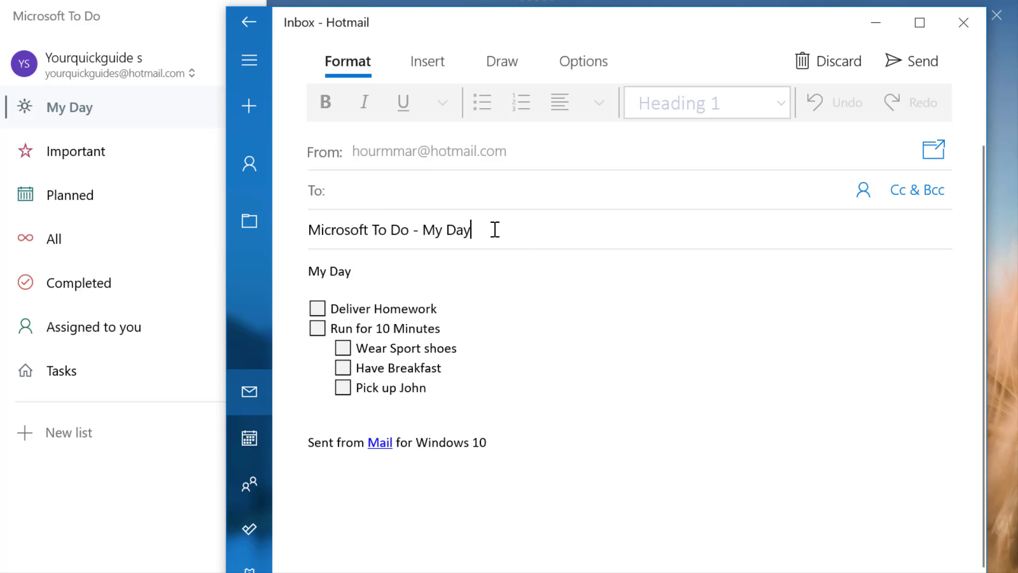
{"action": "key", "text": "Left"}
{"action": "key", "text": "Left"}
{"action": "key", "text": "Left"}
{"action": "key", "text": "Left"}
{"action": "key", "text": "Left"}
{"action": "key", "text": "Left"}
{"action": "key", "text": "Left"}
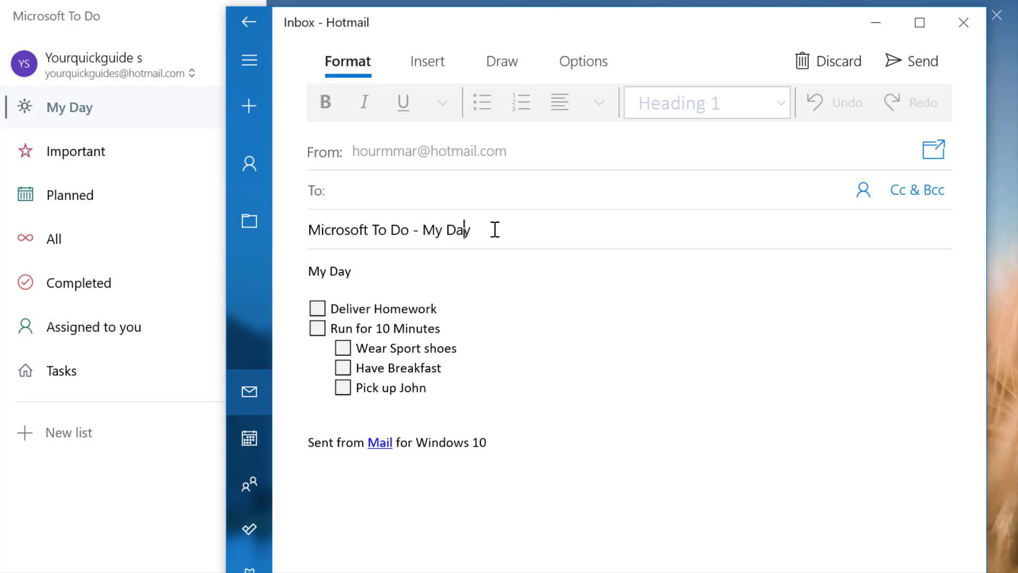
{"action": "key", "text": "BackSpace"}
{"action": "key", "text": "BackSpace"}
{"action": "key", "text": "BackSpace"}
{"action": "key", "text": "BackSpace"}
{"action": "key", "text": "BackSpace"}
{"action": "key", "text": "BackSpace"}
{"action": "key", "text": "BackSpace"}
{"action": "key", "text": "BackSpace"}
{"action": "key", "text": "BackSpace"}
{"action": "key", "text": "BackSpace"}
{"action": "key", "text": "BackSpace"}
{"action": "key", "text": "BackSpace"}
{"action": "key", "text": "BackSpace"}
{"action": "key", "text": "BackSpace"}
{"action": "key", "text": "BackSpace"}
{"action": "key", "text": "BackSpace"}
{"action": "key", "text": "BackSpace"}
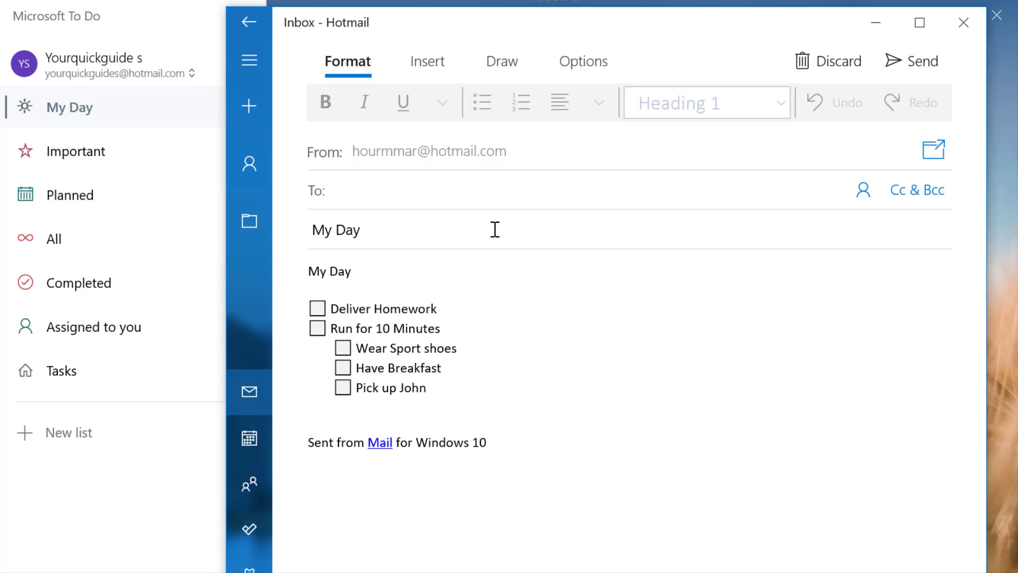
{"action": "type", "text": "My tasks f"}
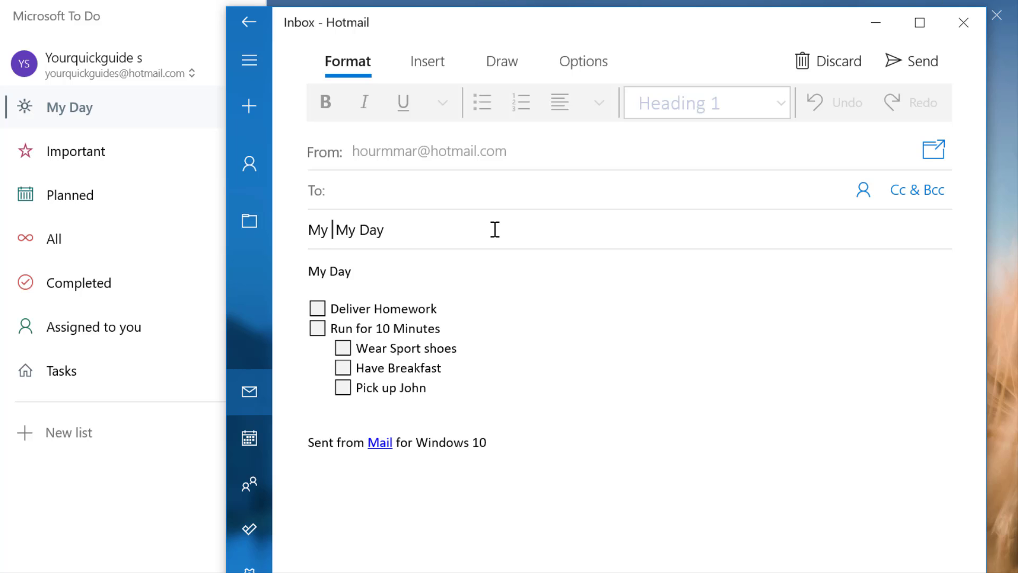
{"action": "type", "text": "or t"}
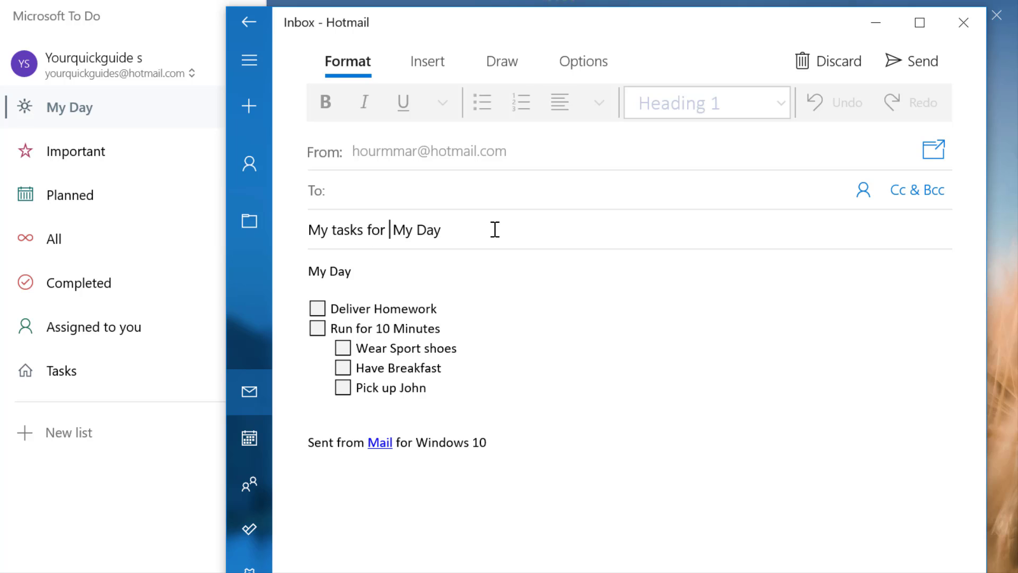
{"action": "key", "text": "BackSpace"}
{"action": "key", "text": "Delete"}
{"action": "type", "text": "Today"}
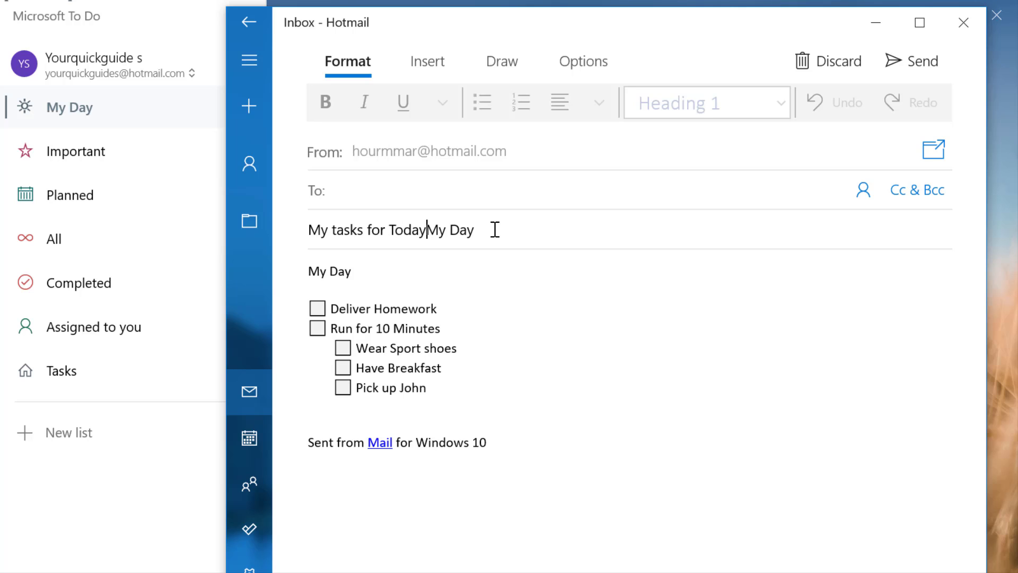
{"action": "key", "text": "Delete"}
{"action": "key", "text": "Delete"}
{"action": "key", "text": "Delete"}
{"action": "key", "text": "Delete"}
{"action": "key", "text": "Delete"}
{"action": "key", "text": "Delete"}
Replace the body's "My Day" heading with a greeting to the recipient and the line "These are the tasks we discussed for work today:"
{"action": "triple_click", "coordinate": [345, 272]}
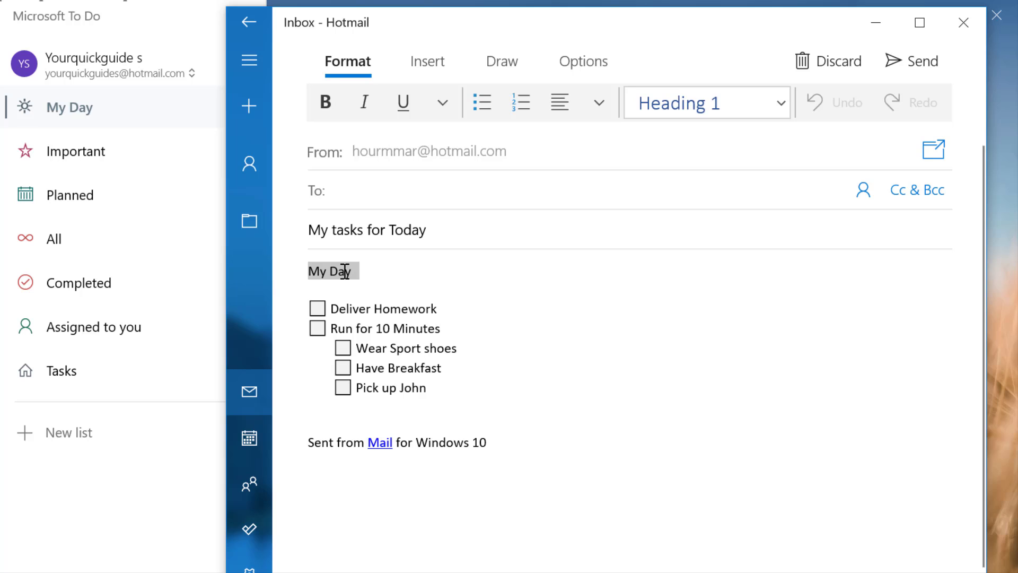
{"action": "type", "text": "Hey "}
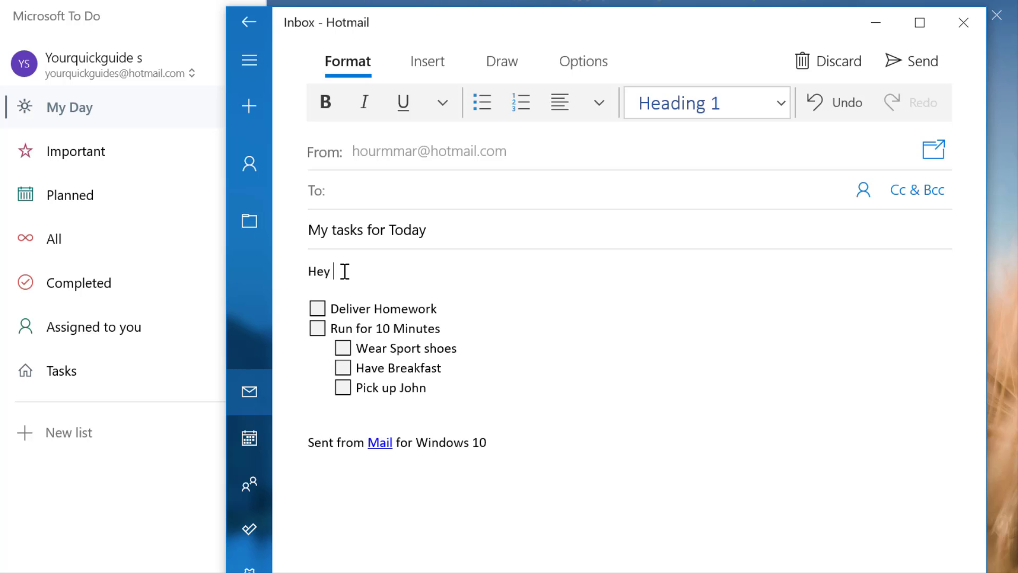
{"action": "type", "text": "Jim"}
{"action": "key", "text": "Return"}
{"action": "type", "text": "THese"}
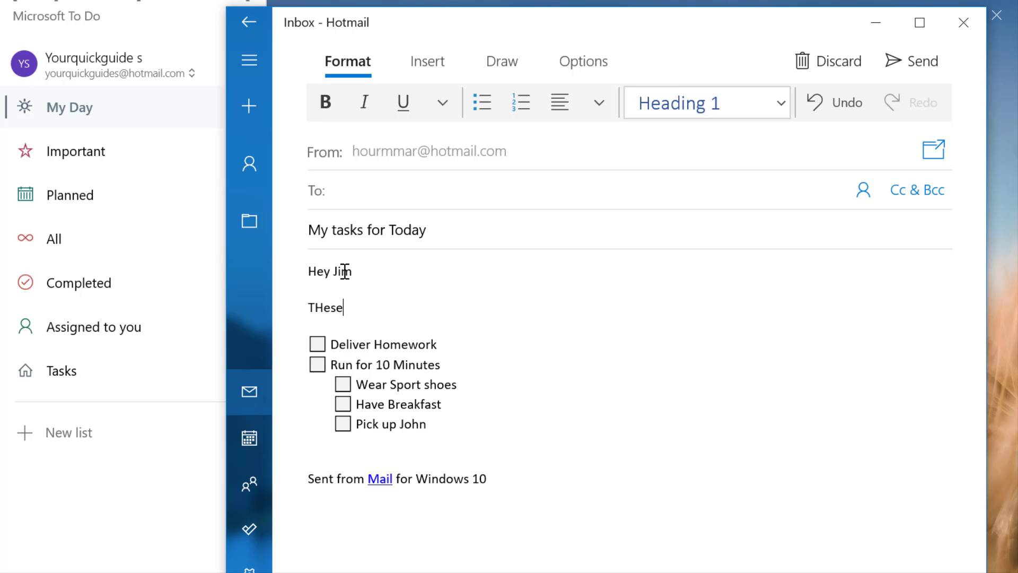
{"action": "type", "text": " are the tasjks we disc"}
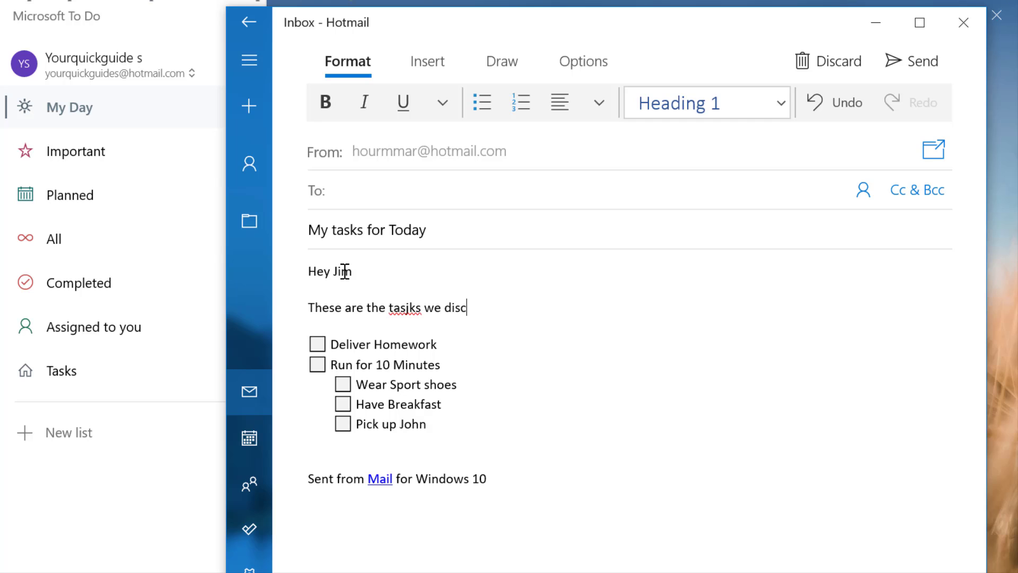
{"action": "type", "text": "ussed for work today"}
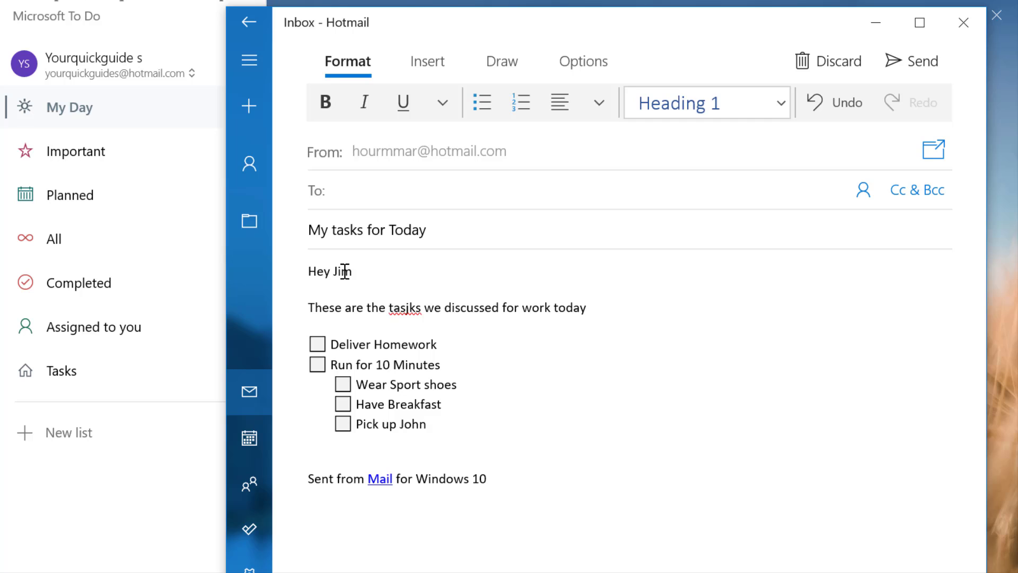
{"action": "left_click", "coordinate": [406, 308]}
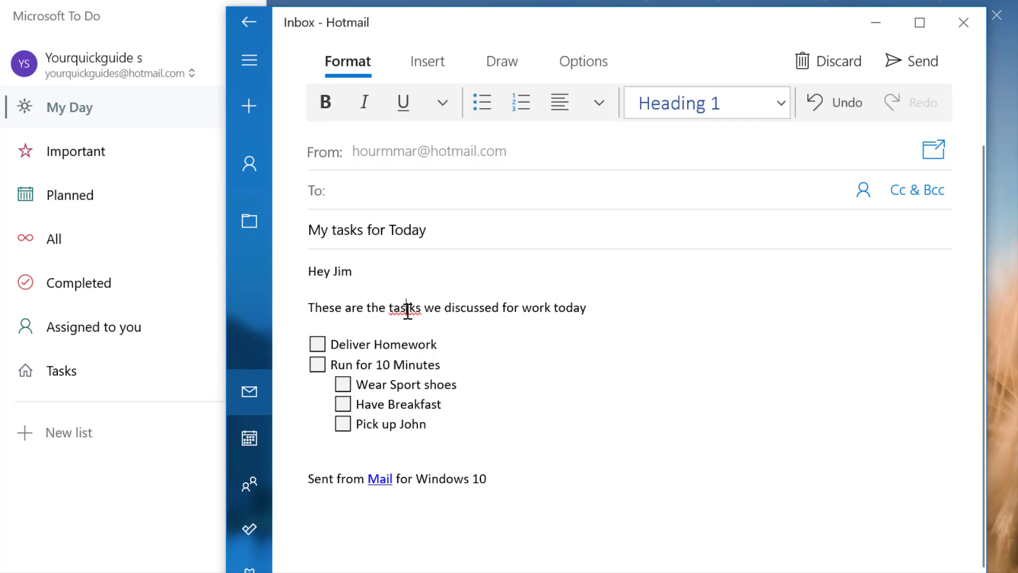
{"action": "key", "text": "Delete"}
{"action": "left_click", "coordinate": [604, 320]}
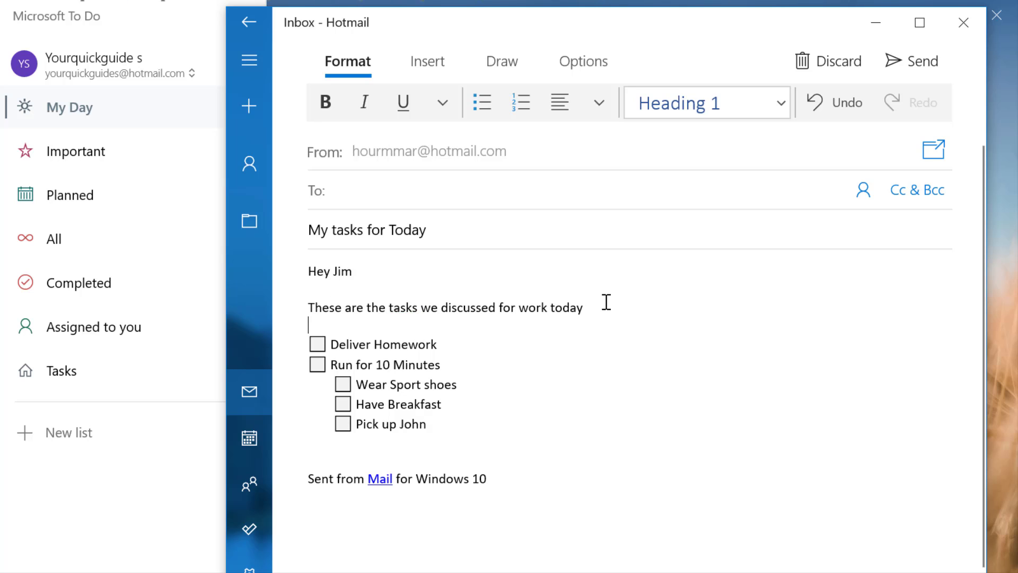
{"action": "left_click", "coordinate": [606, 302]}
{"action": "type", "text": ":"}
Select the signature line below the task list and close the email without sending it
{"action": "left_click_drag", "start_coordinate": [487, 480], "coordinate": [325, 484]}
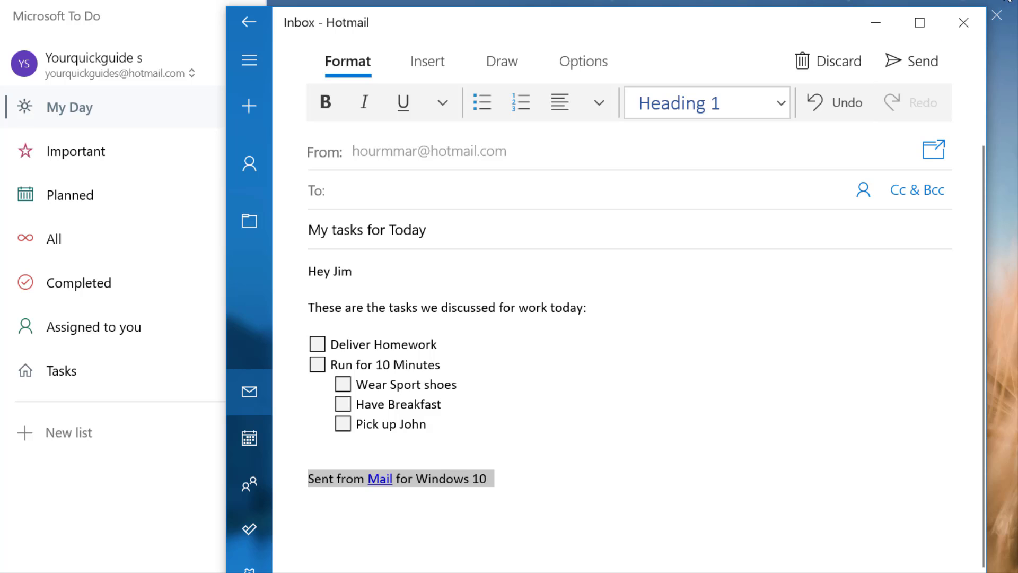
{"action": "left_click", "coordinate": [962, 34]}
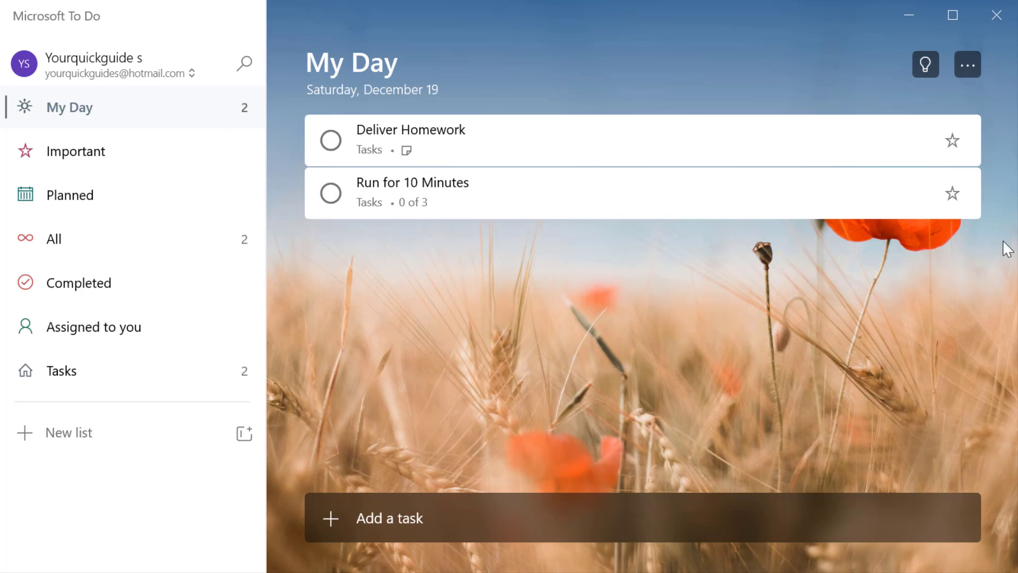
Unpin the My Day list from Start and look over the list's options again
{"action": "left_click", "coordinate": [964, 69]}
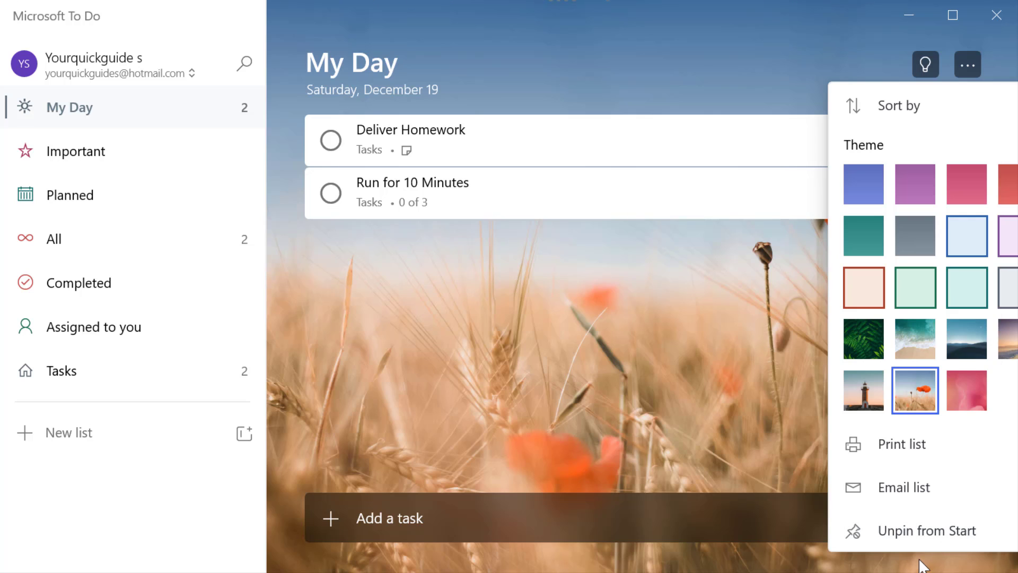
{"action": "left_click", "coordinate": [873, 530]}
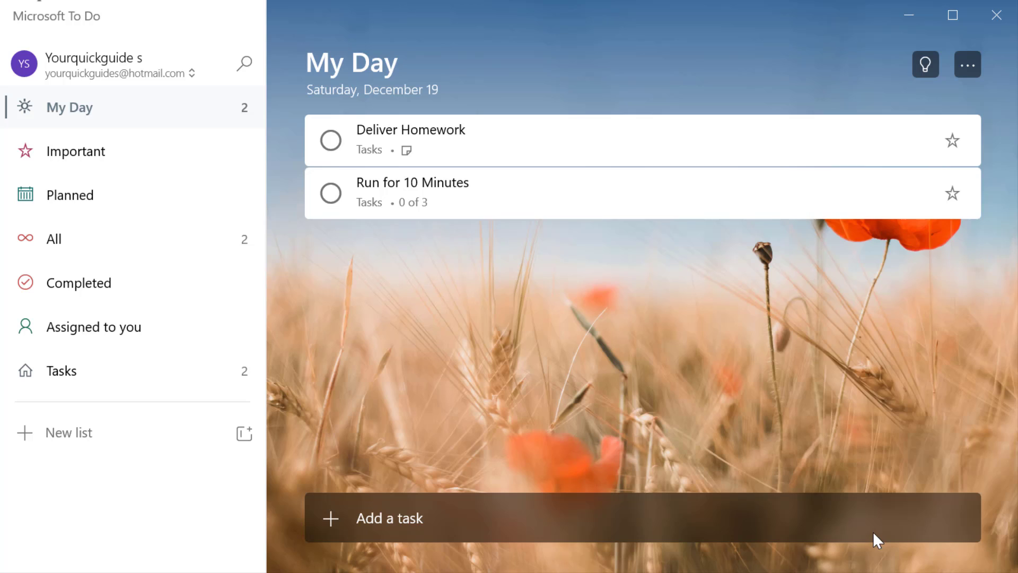
{"action": "left_click", "coordinate": [966, 74]}
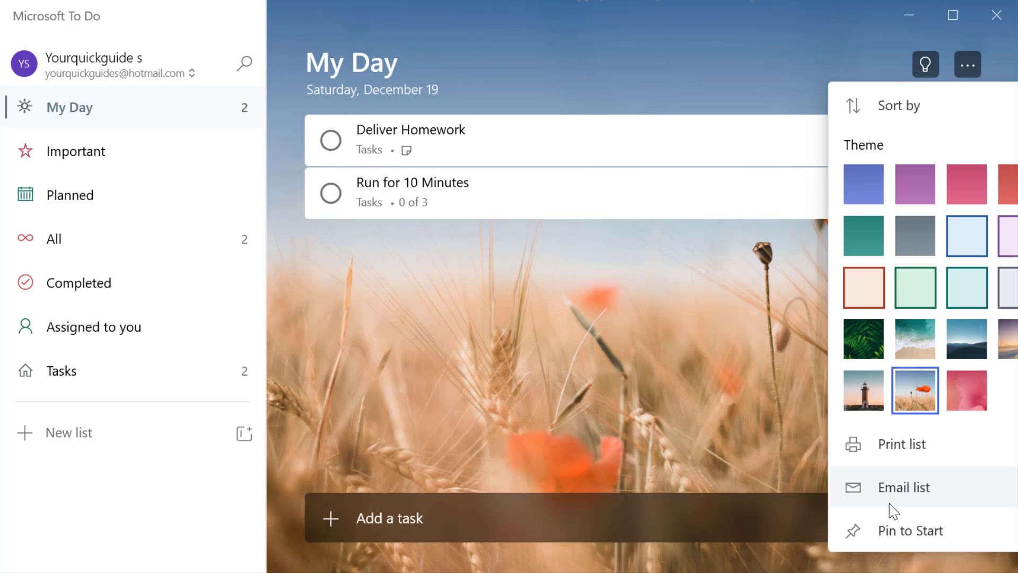
{"action": "left_click", "coordinate": [595, 306]}
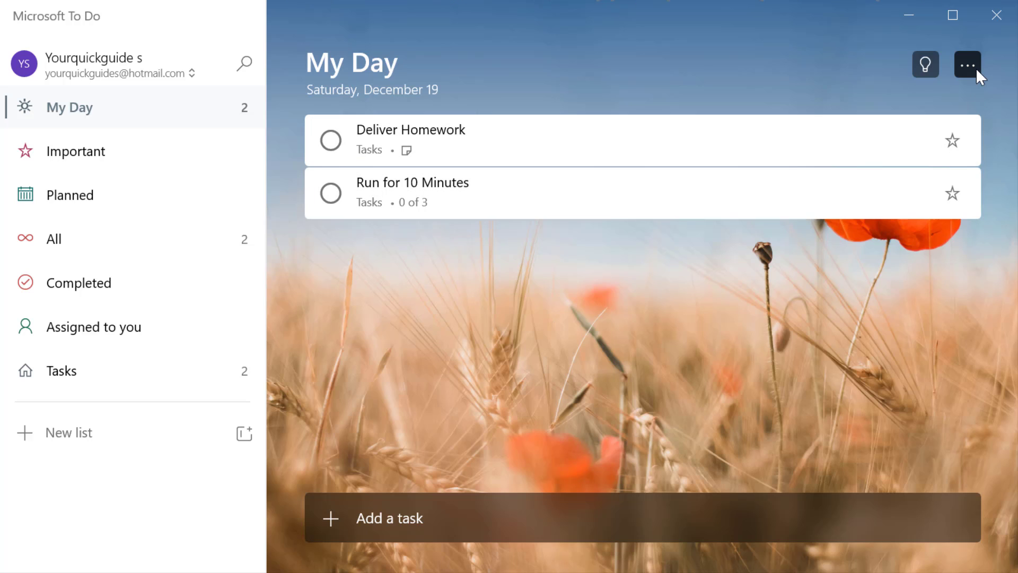
{"action": "left_click", "coordinate": [969, 66]}
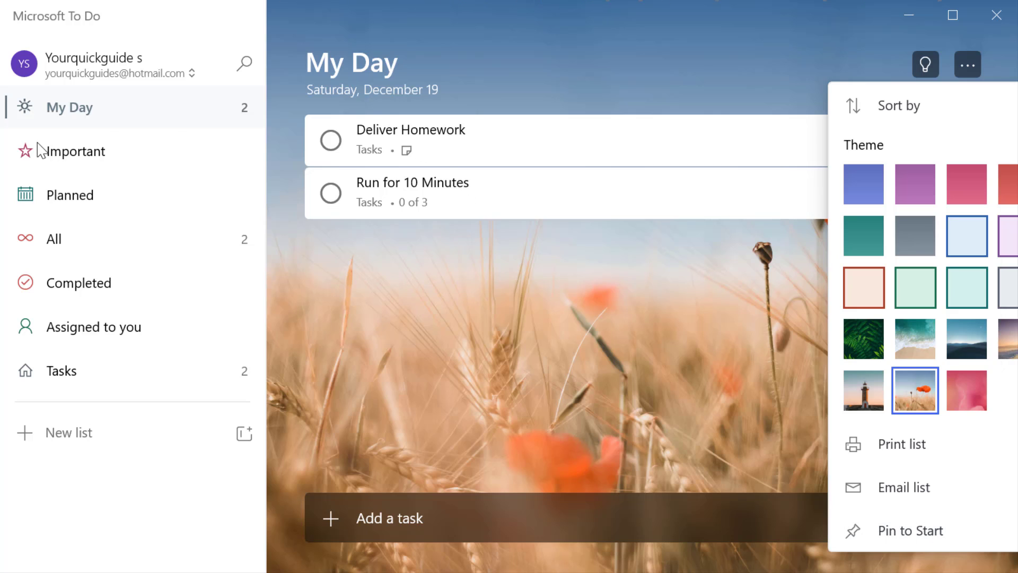
{"action": "left_click", "coordinate": [53, 172]}
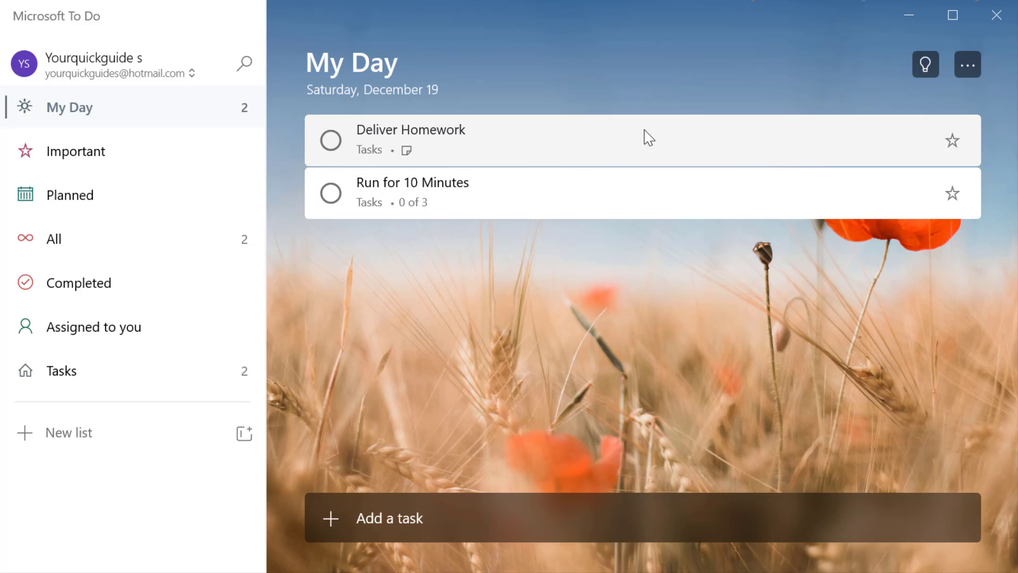
Mark the Deliver Homework and Run for 10 Minutes tasks in My Day as important
{"action": "left_click", "coordinate": [953, 142]}
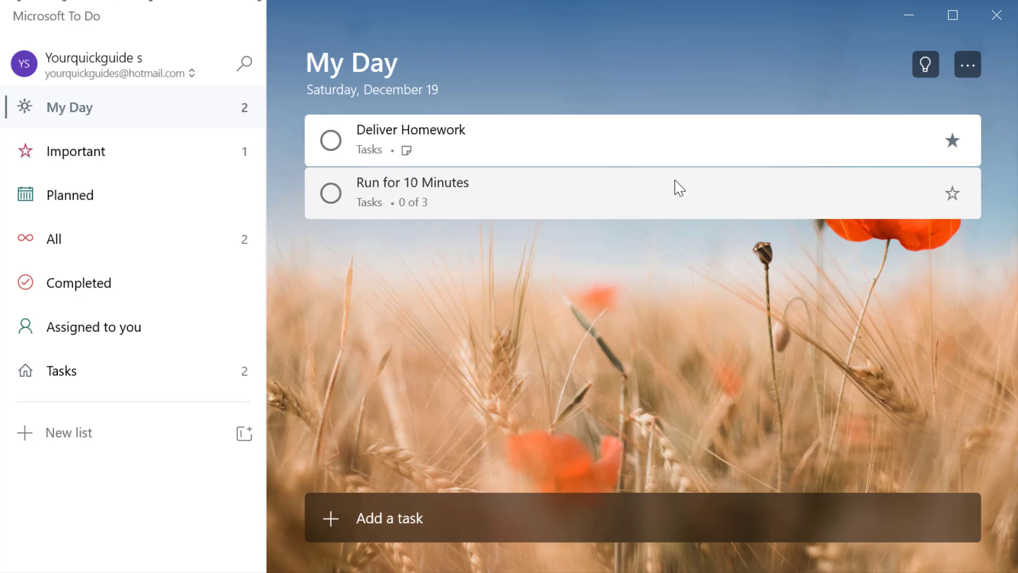
{"action": "left_click", "coordinate": [953, 142]}
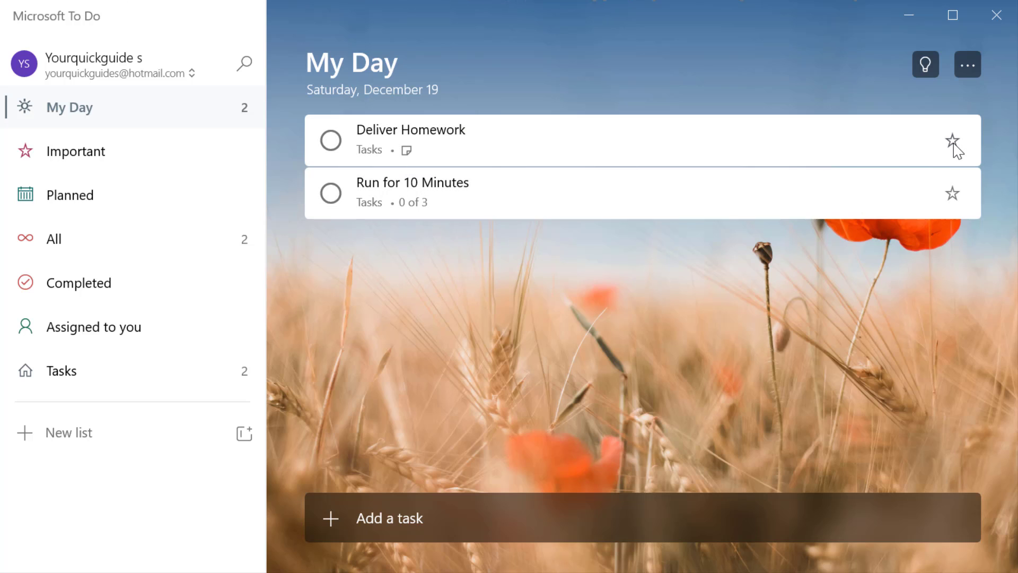
{"action": "left_click", "coordinate": [954, 141]}
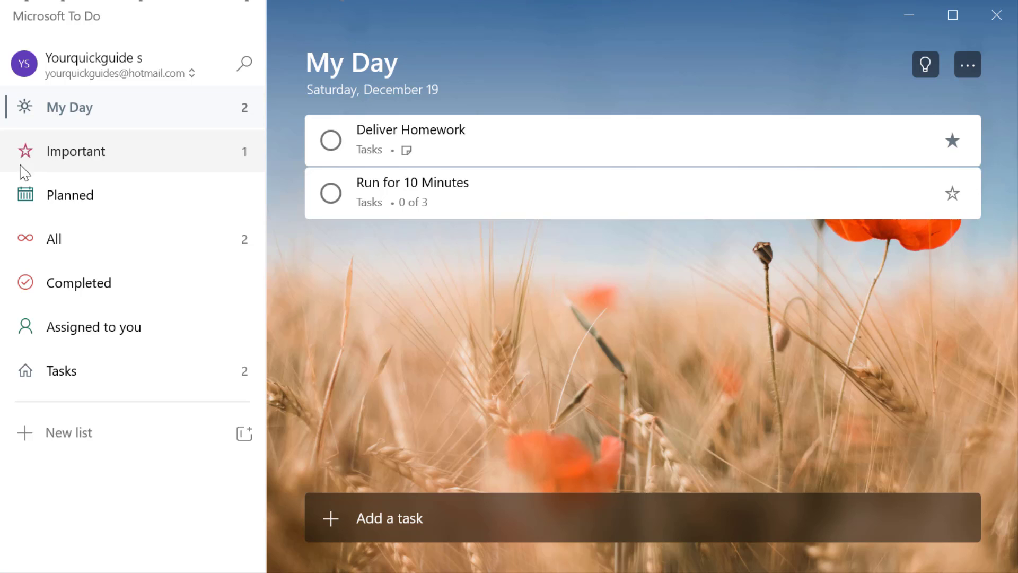
{"action": "left_click", "coordinate": [952, 194]}
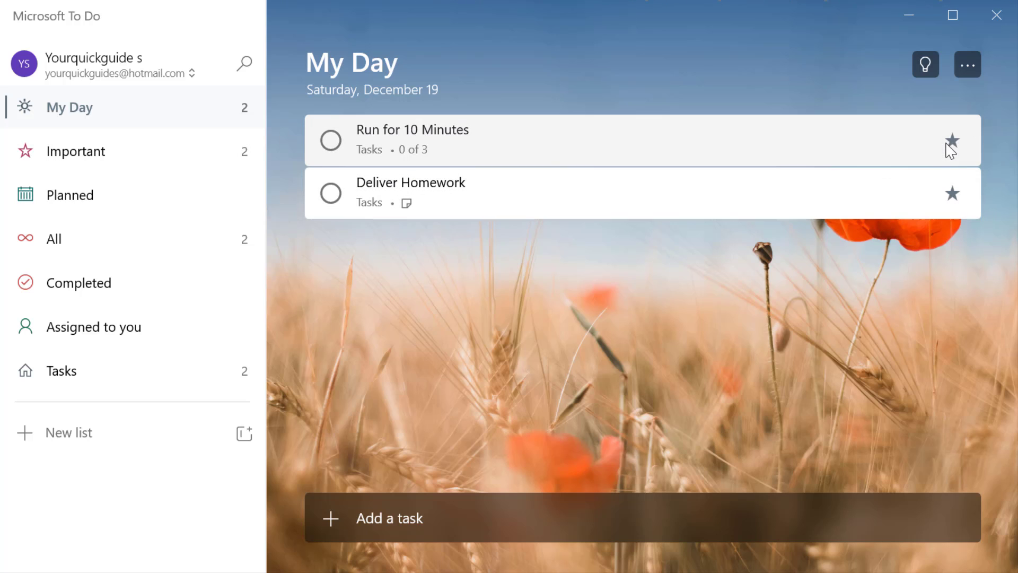
In the Important list, mark "8:00 A.M morning shopping" as not completed and return to My Day
{"action": "left_click", "coordinate": [155, 154]}
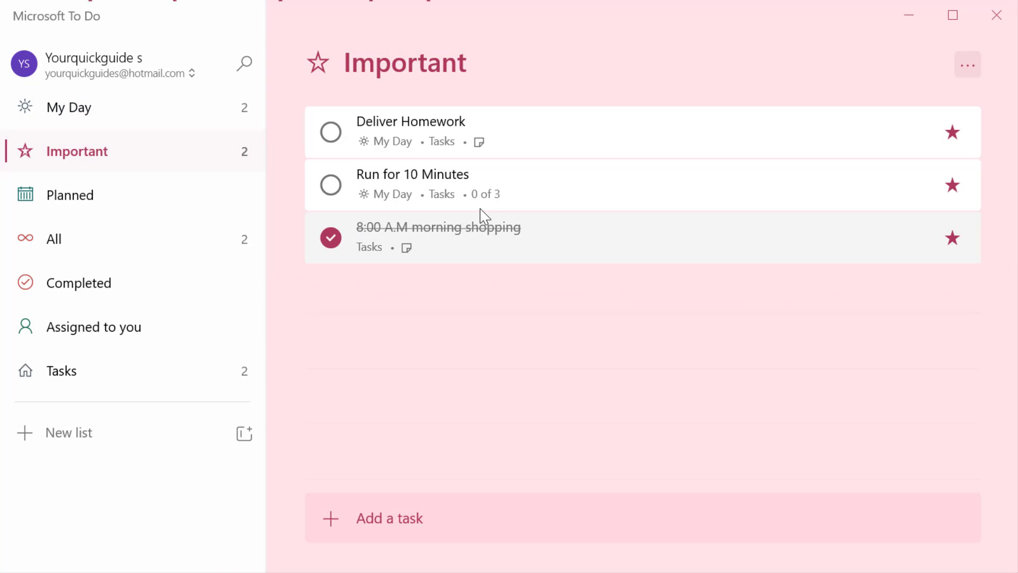
{"action": "left_click", "coordinate": [331, 238]}
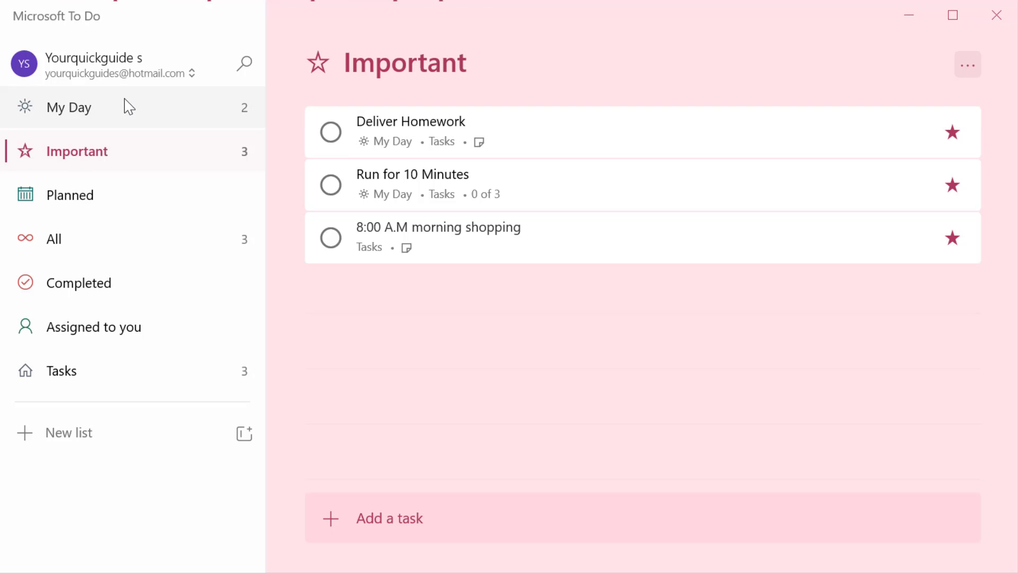
{"action": "left_click", "coordinate": [126, 106]}
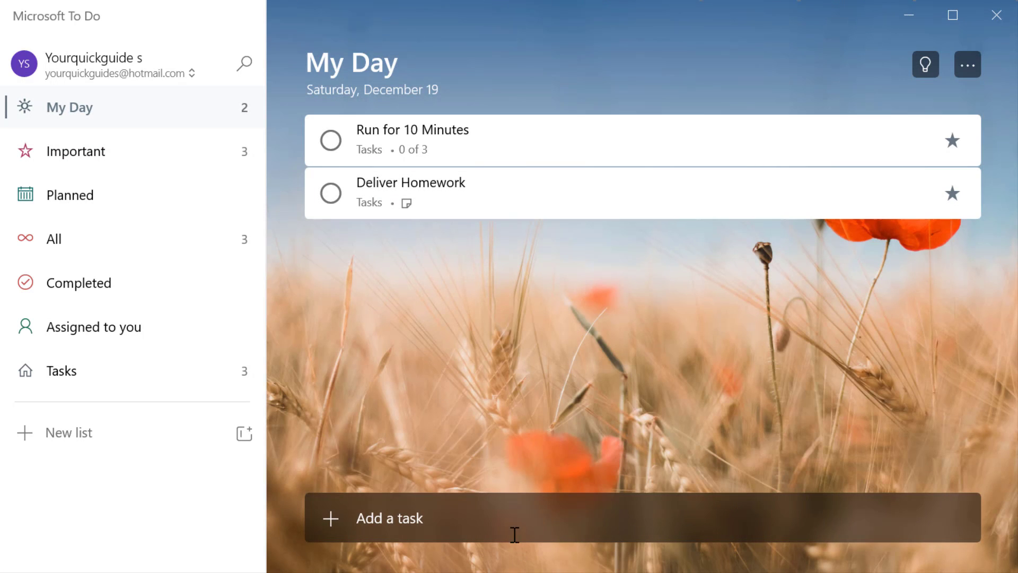
Add a task to My Day for calling a contact by first name, and open the Important list
{"action": "left_click", "coordinate": [514, 530]}
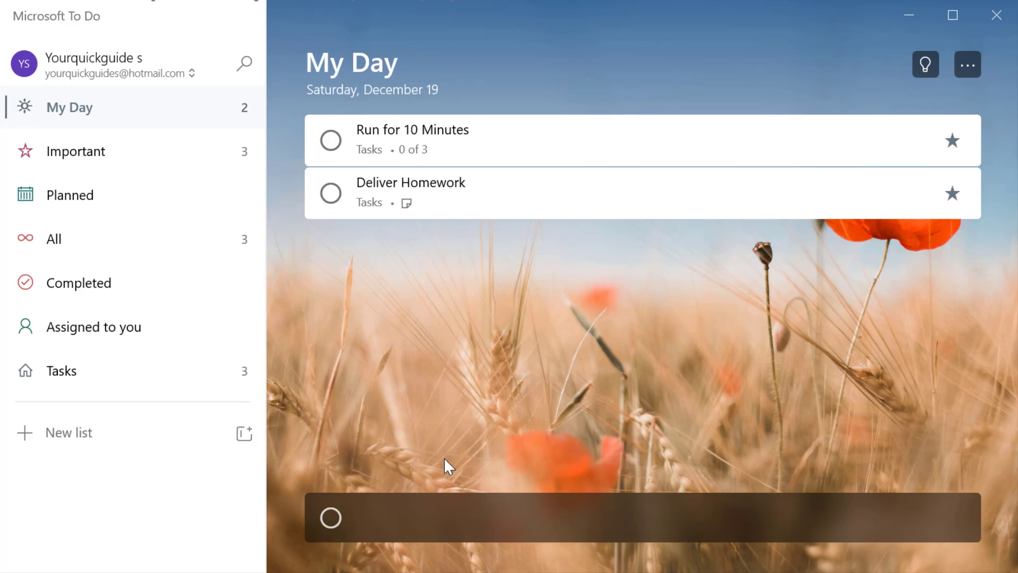
{"action": "type", "text": "Ca"}
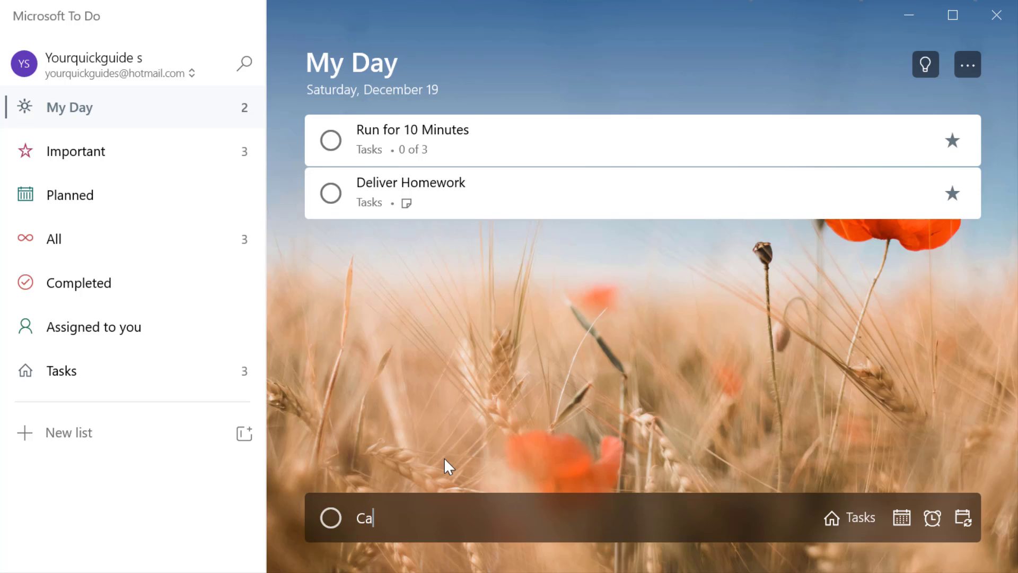
{"action": "type", "text": "ll Janet"}
{"action": "key", "text": "Return"}
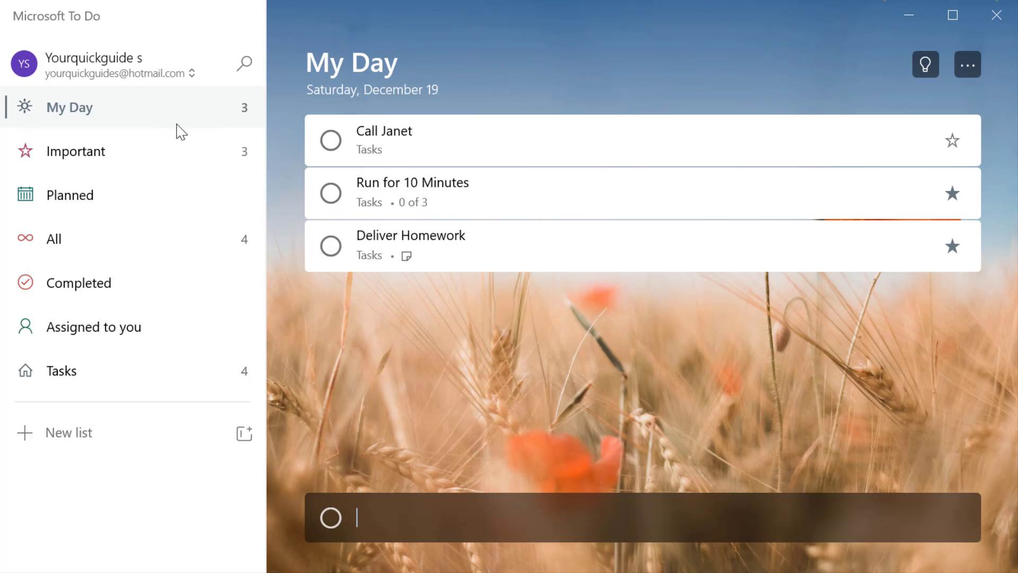
{"action": "left_click", "coordinate": [146, 156]}
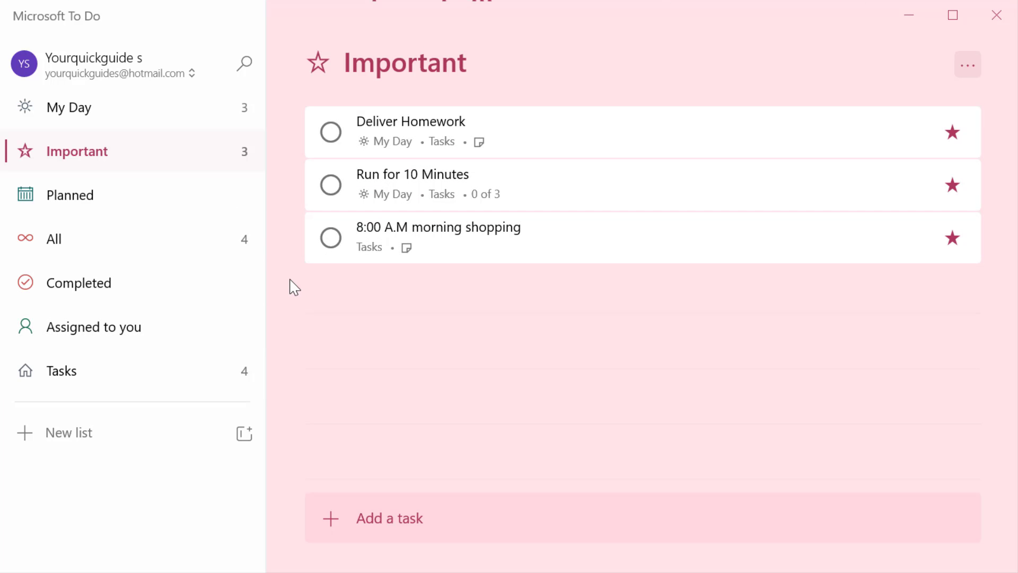
Remove the importance mark from the Run for 10 Minutes task in My Day and check the Important list
{"action": "left_click", "coordinate": [98, 111]}
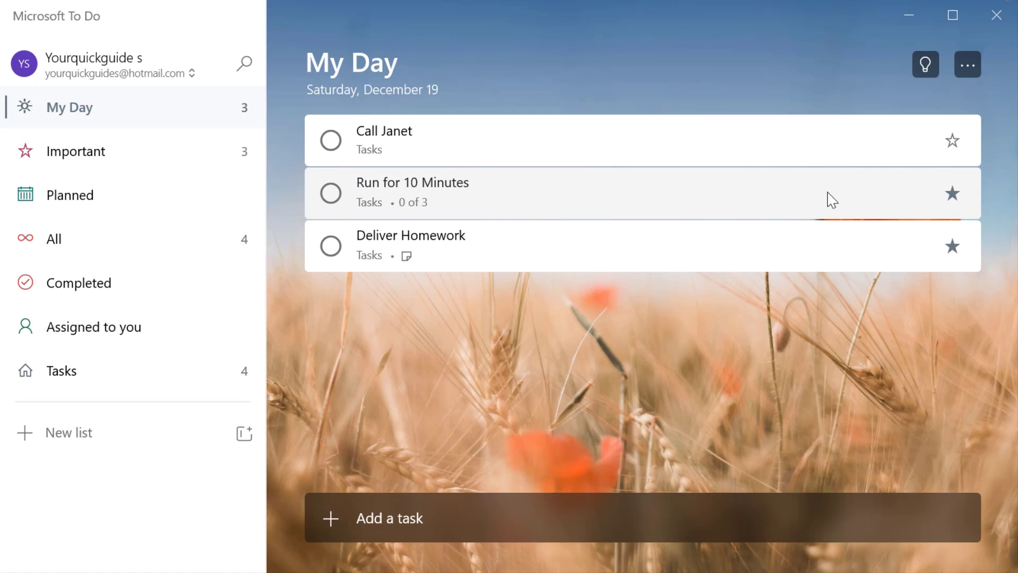
{"action": "left_click", "coordinate": [953, 194]}
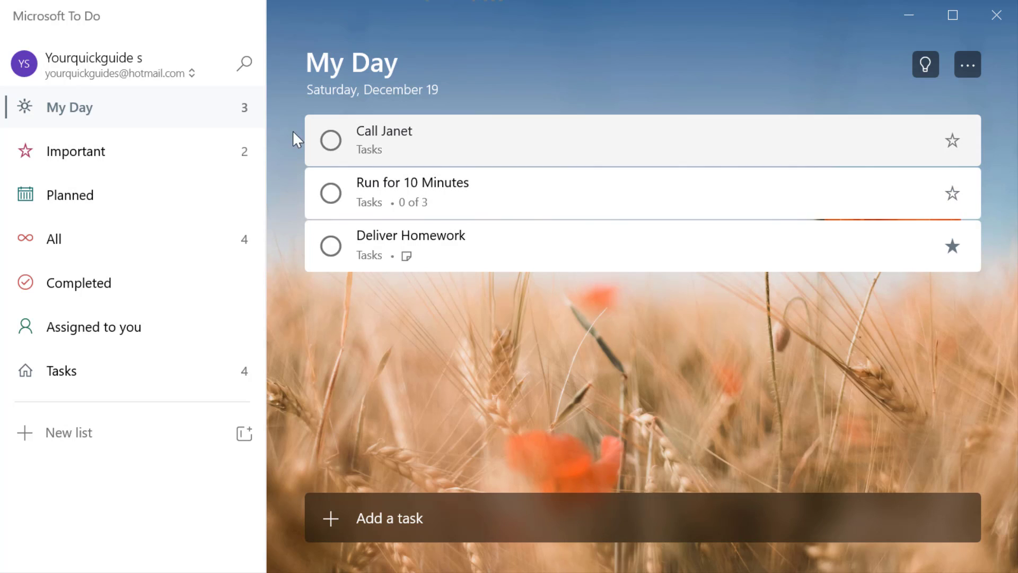
{"action": "left_click", "coordinate": [178, 163]}
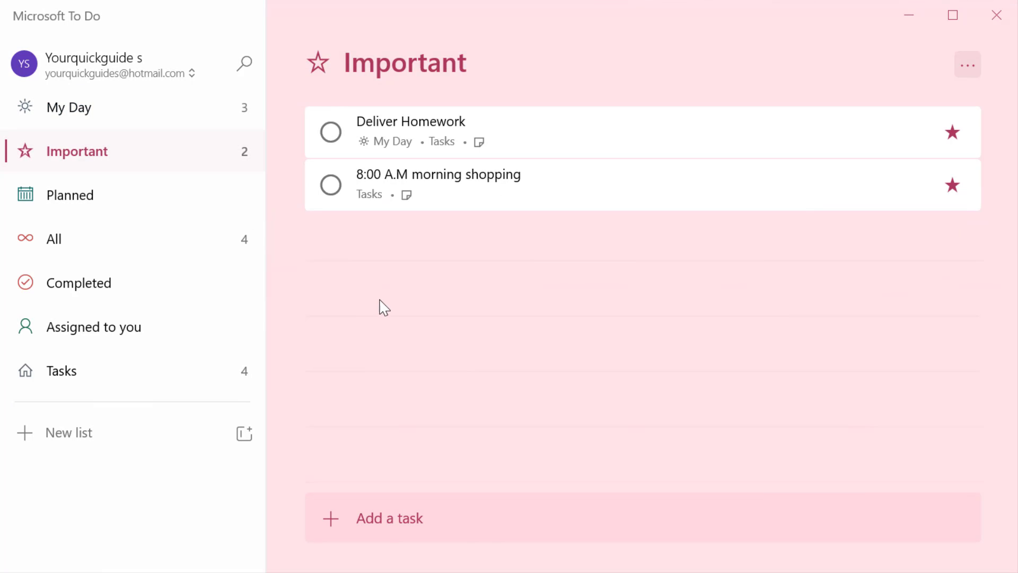
Compare the tasks in My Day with the Important list and look over the Important list's options
{"action": "left_click", "coordinate": [212, 125]}
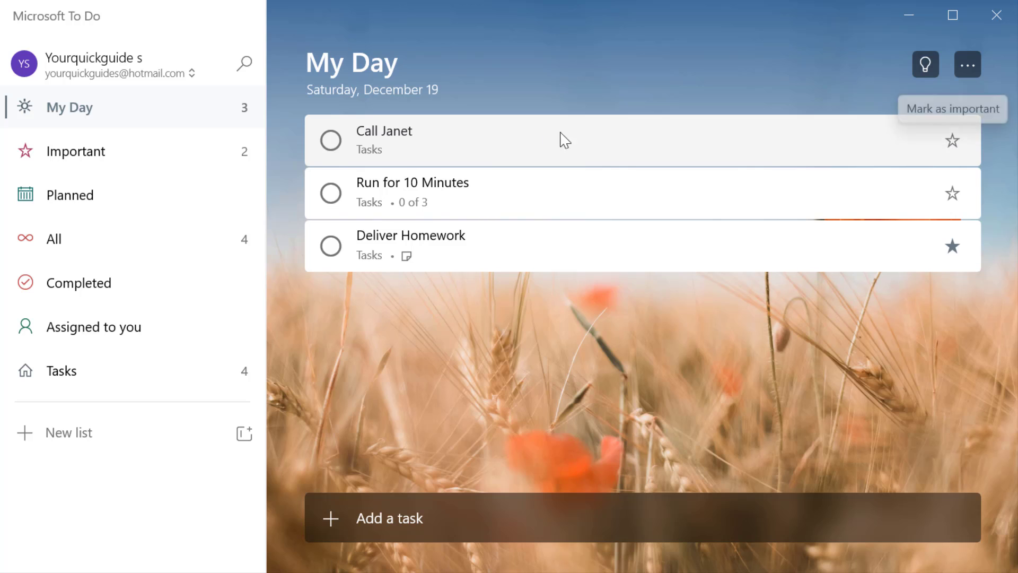
{"action": "left_click", "coordinate": [137, 165]}
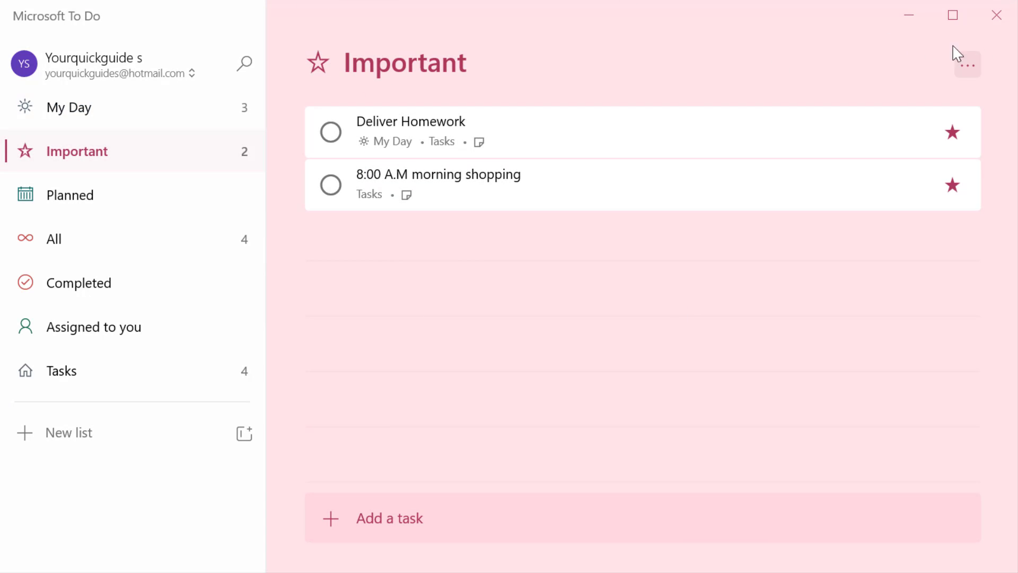
{"action": "left_click", "coordinate": [970, 67]}
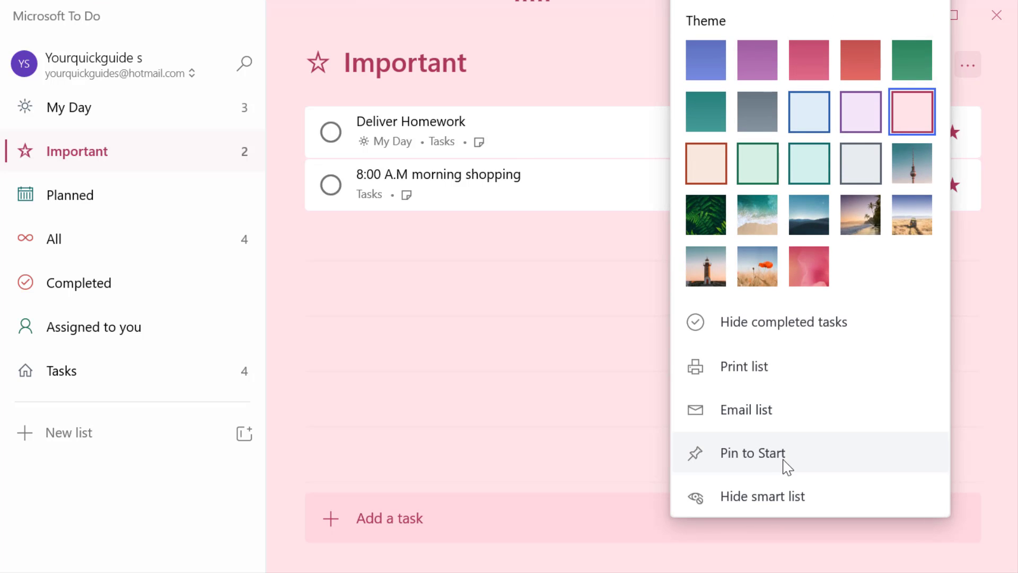
{"action": "left_click", "coordinate": [451, 395]}
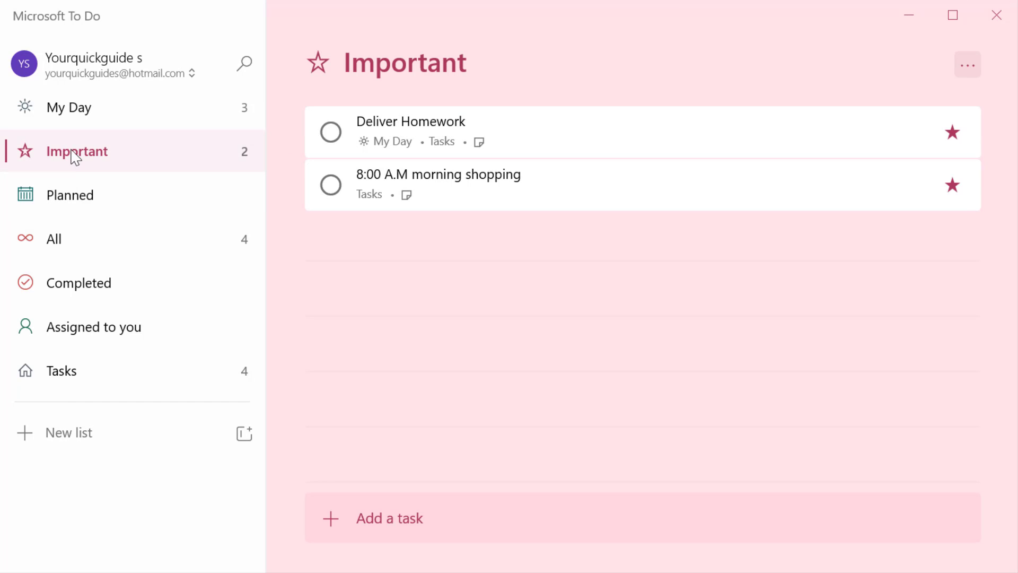
Sort the Important list by due date
{"action": "left_click", "coordinate": [969, 65]}
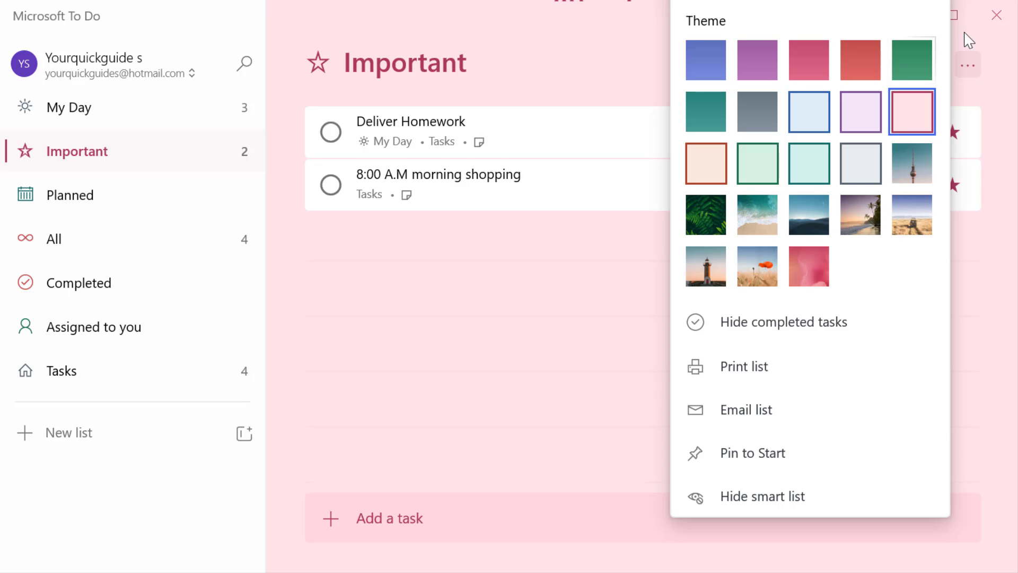
{"action": "mouse_move", "coordinate": [810, 1]}
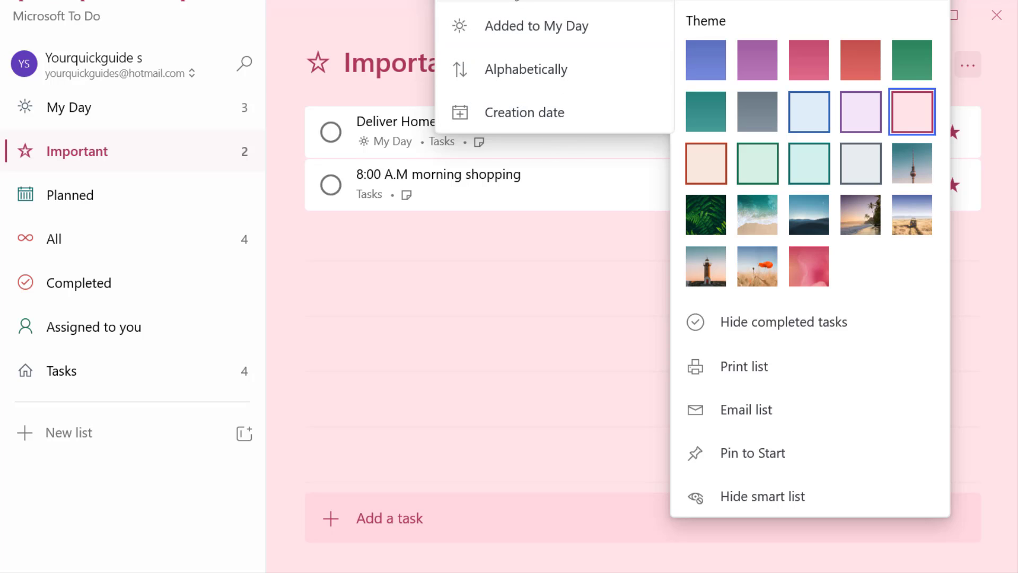
{"action": "left_click", "coordinate": [510, 1]}
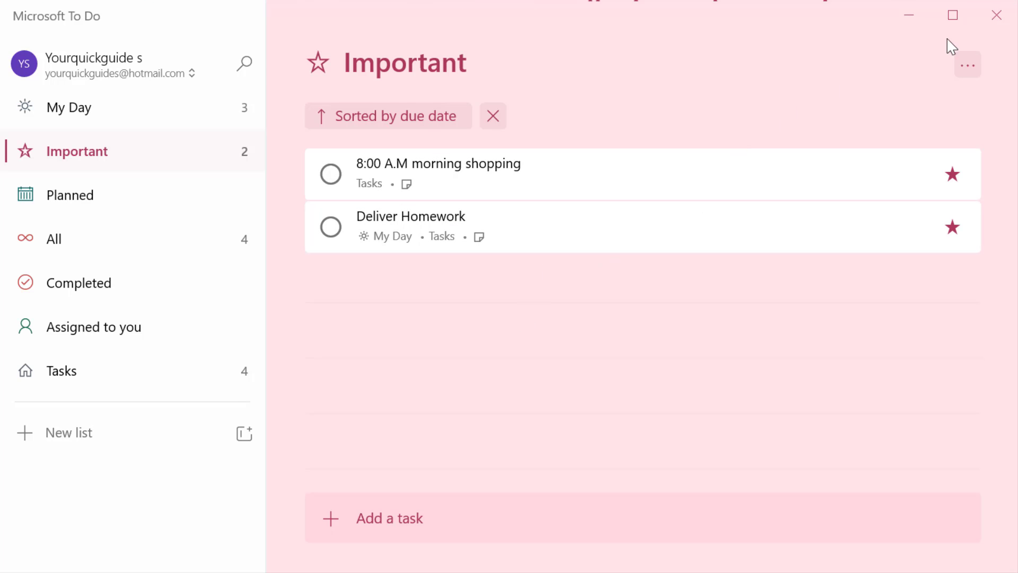
Sort the Important list alphabetically
{"action": "left_click", "coordinate": [966, 64]}
{"action": "mouse_move", "coordinate": [731, 1]}
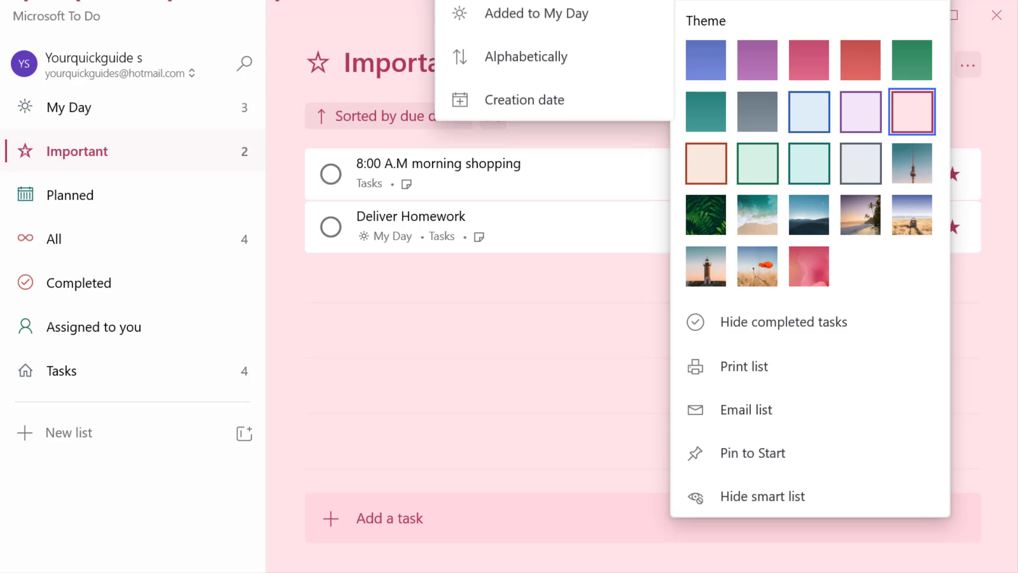
{"action": "left_click", "coordinate": [504, 71]}
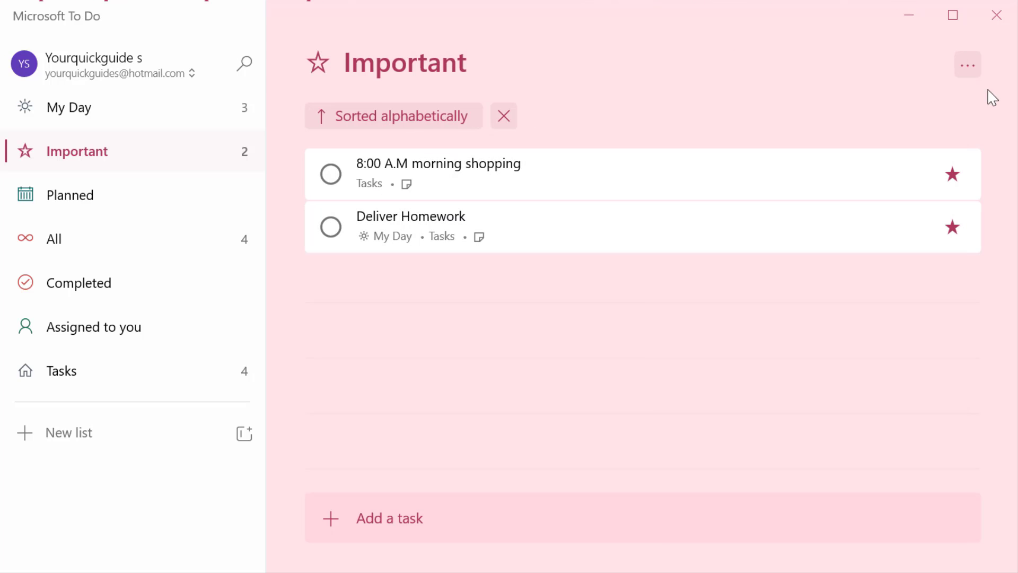
Sort the Important list by creation date
{"action": "left_click", "coordinate": [970, 63]}
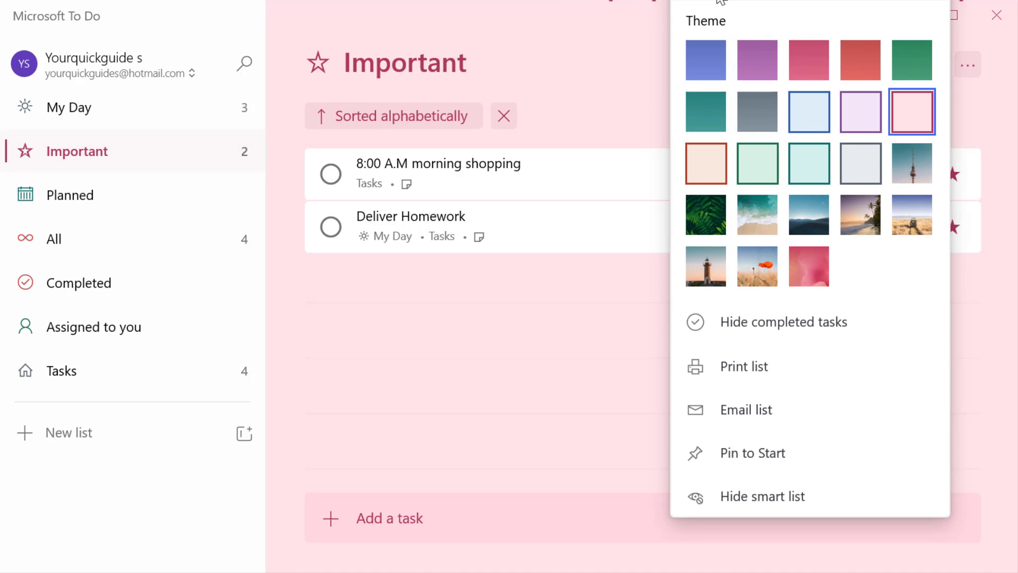
{"action": "mouse_move", "coordinate": [722, 0]}
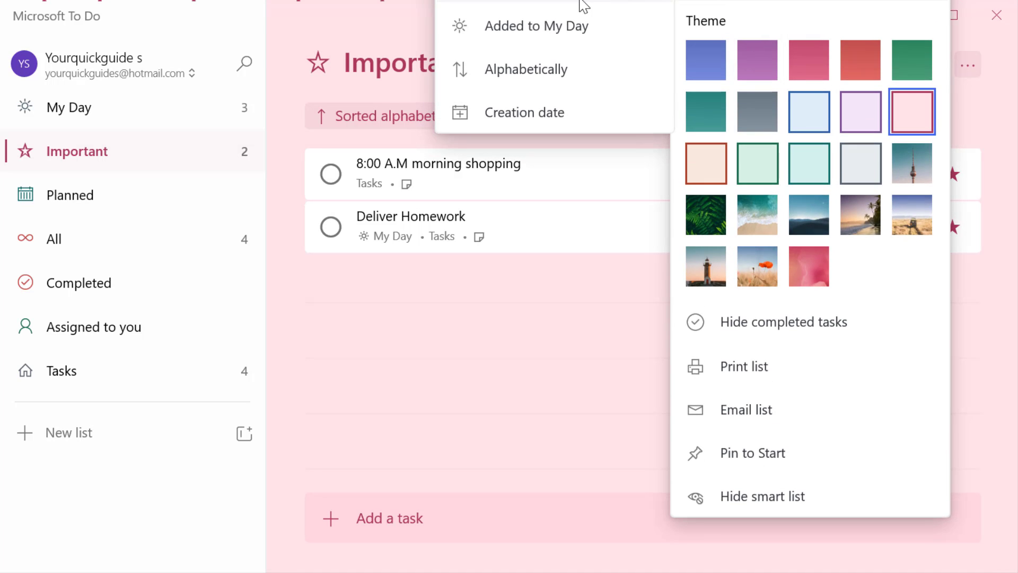
{"action": "left_click", "coordinate": [549, 124]}
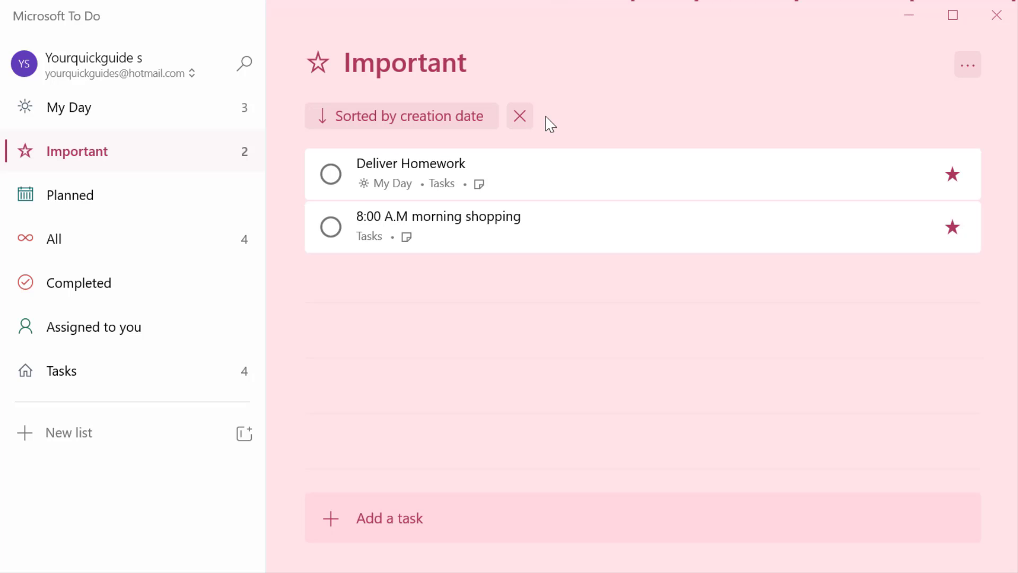
Sort the Important list by tasks added to My Day and compare it with the My Day list
{"action": "left_click", "coordinate": [975, 69]}
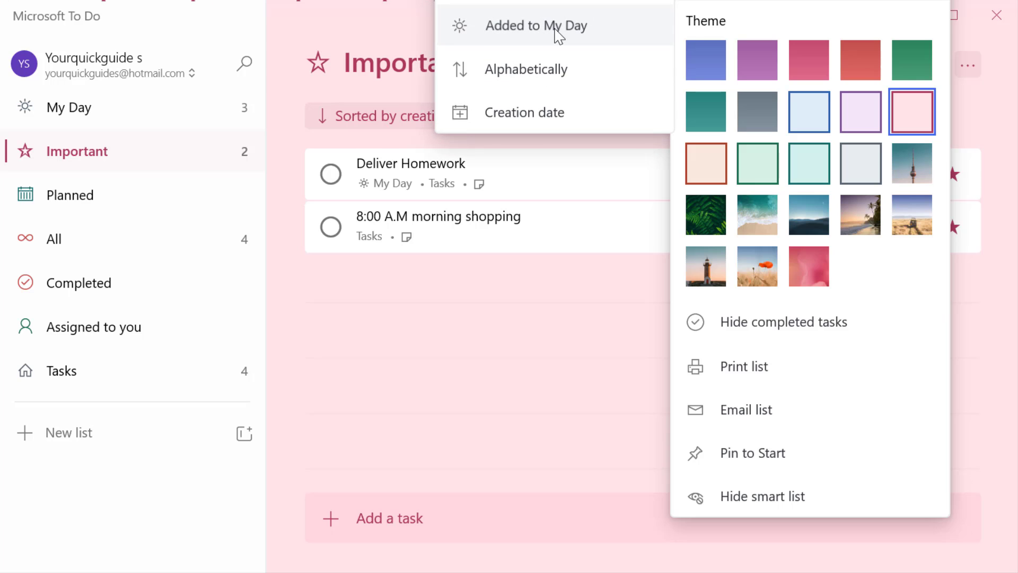
{"action": "left_click", "coordinate": [557, 33]}
{"action": "left_click", "coordinate": [103, 108]}
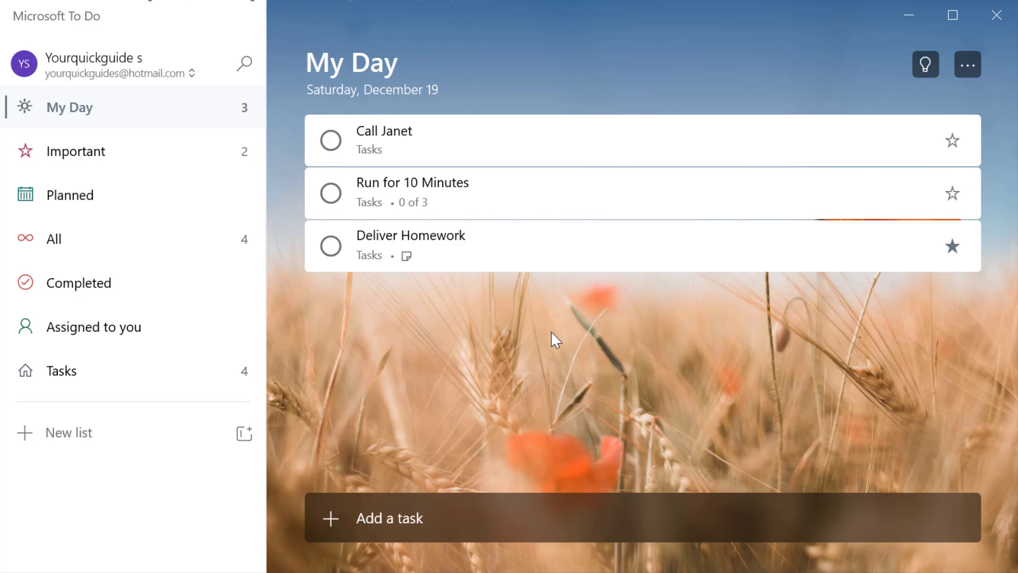
{"action": "left_click", "coordinate": [140, 154]}
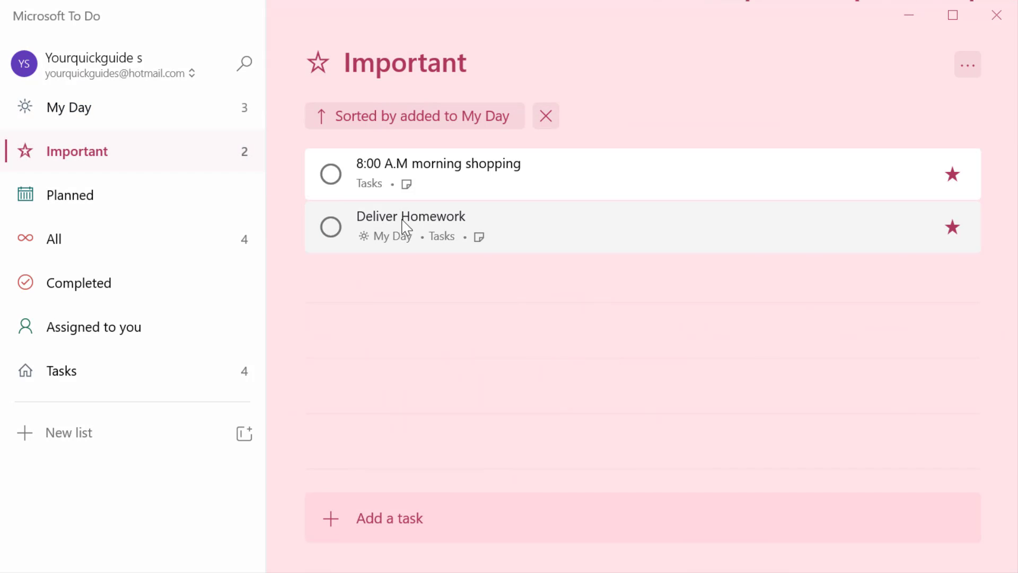
Hide completed tasks in the Important list and mark "8:00 A.M morning shopping" as completed
{"action": "left_click", "coordinate": [968, 66]}
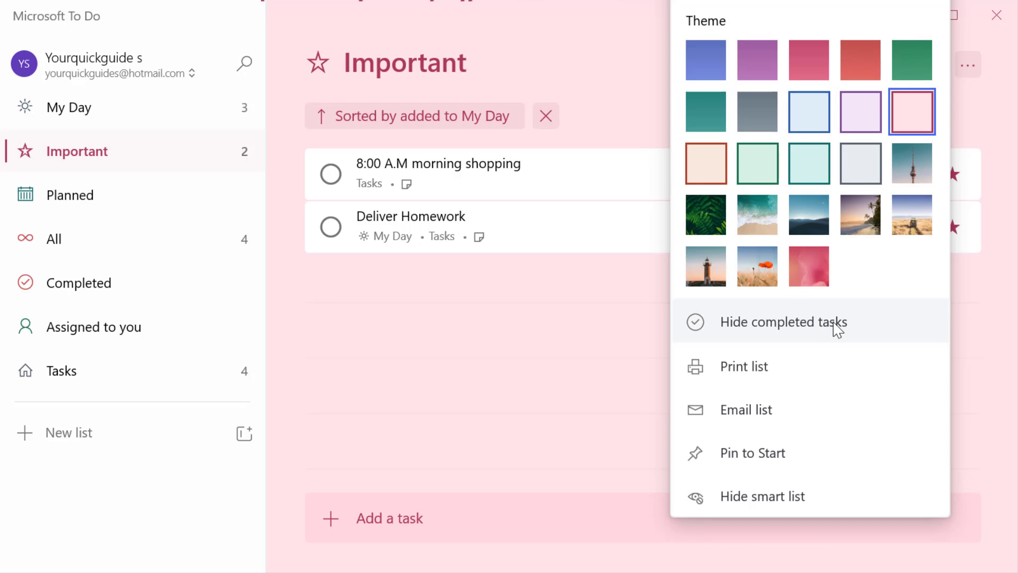
{"action": "left_click", "coordinate": [835, 325]}
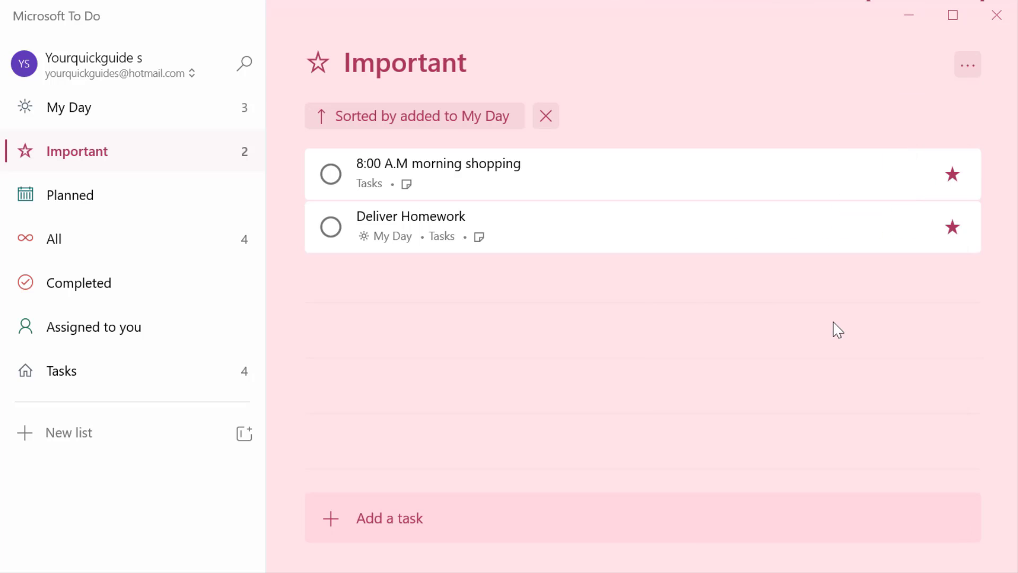
{"action": "left_click", "coordinate": [331, 177]}
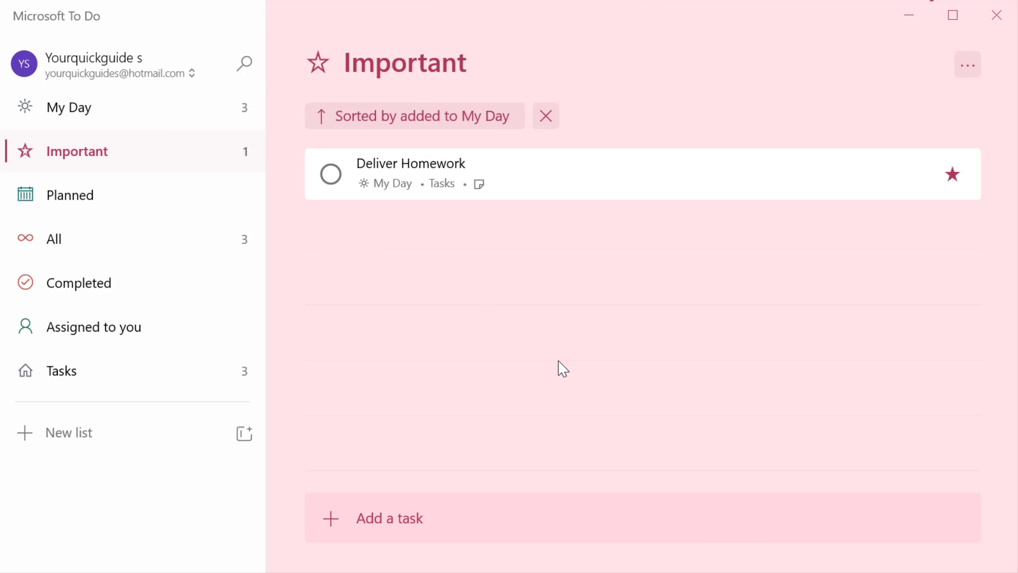
Show completed tasks in the Important list again
{"action": "left_click", "coordinate": [980, 62]}
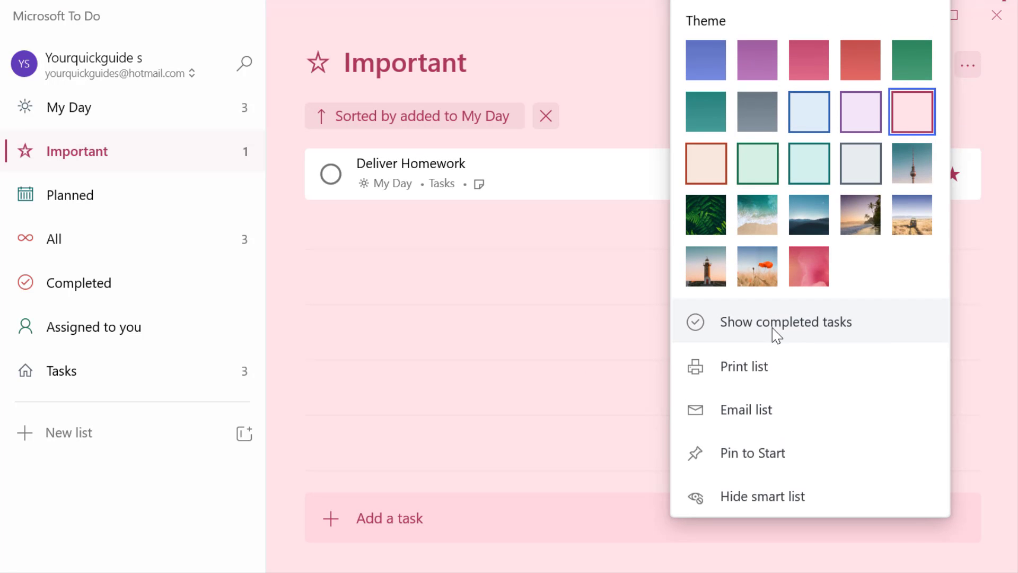
{"action": "left_click", "coordinate": [773, 326]}
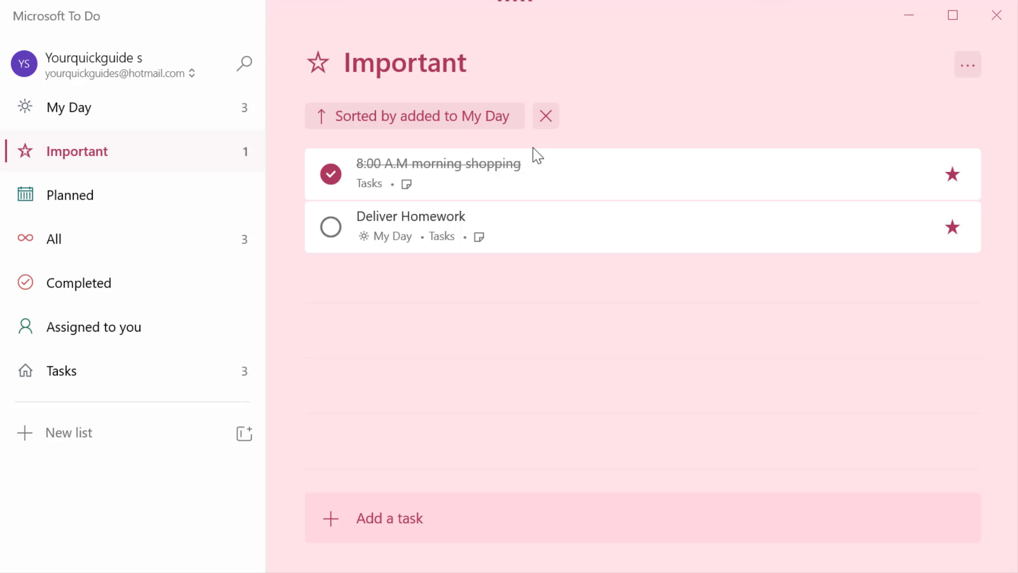
Sort the Important list by due date and remove the sorting
{"action": "left_click", "coordinate": [970, 64]}
{"action": "mouse_move", "coordinate": [787, 0]}
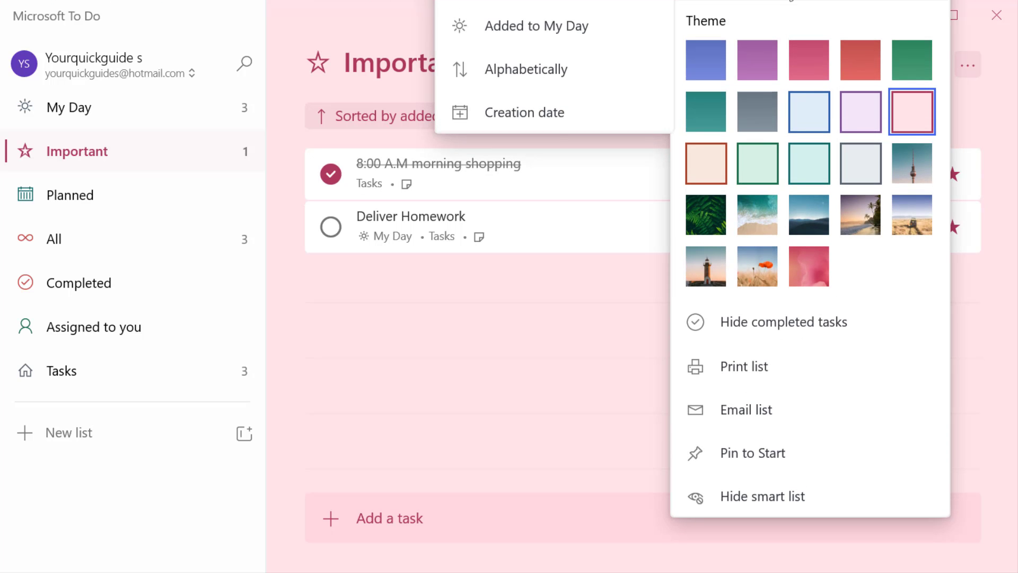
{"action": "left_click", "coordinate": [535, 1]}
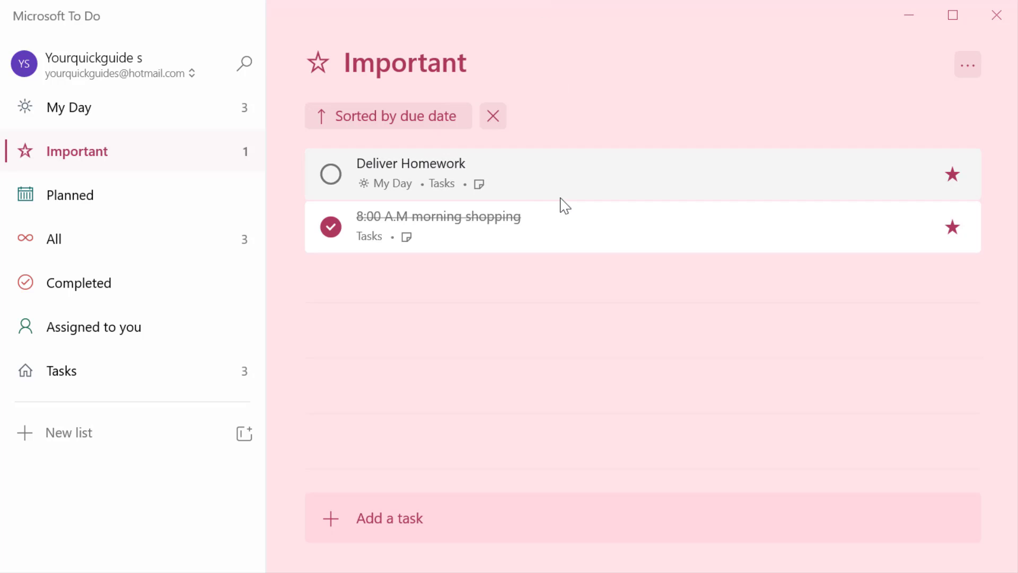
{"action": "left_click", "coordinate": [496, 113]}
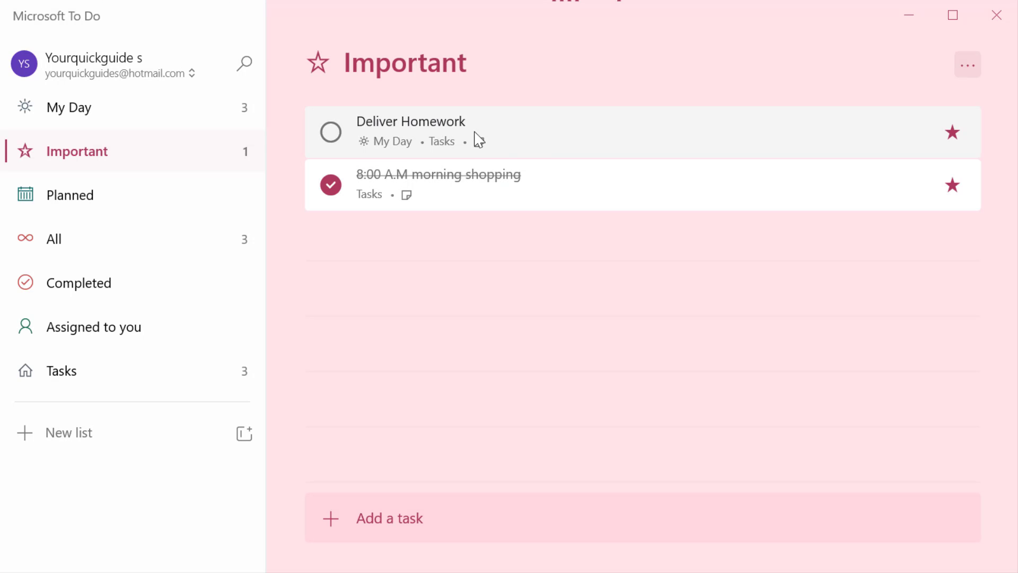
Look over the Important list's options and browse the Tasks, Assigned to you, Completed, All and Important lists
{"action": "left_click", "coordinate": [975, 66]}
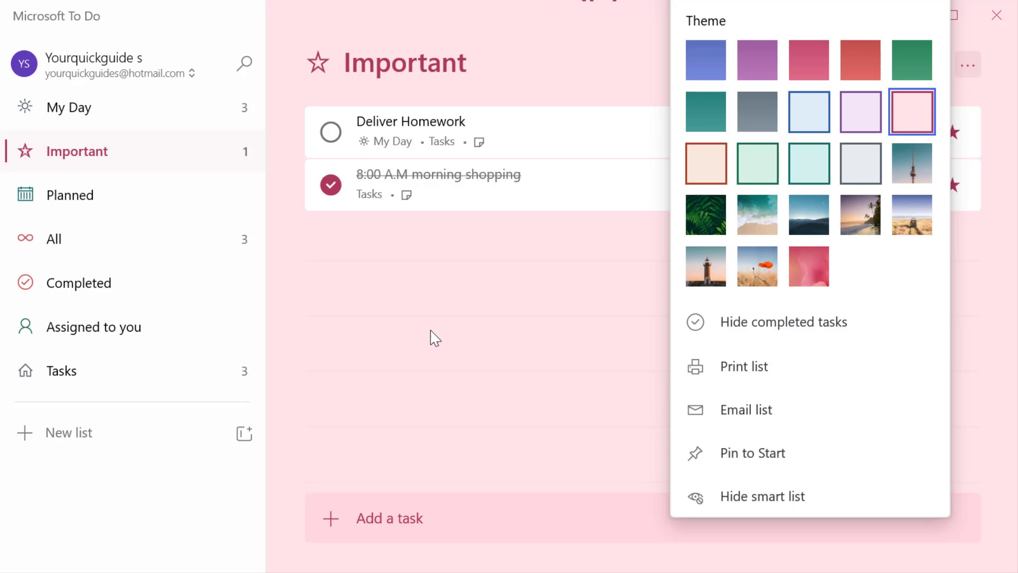
{"action": "left_click", "coordinate": [435, 338]}
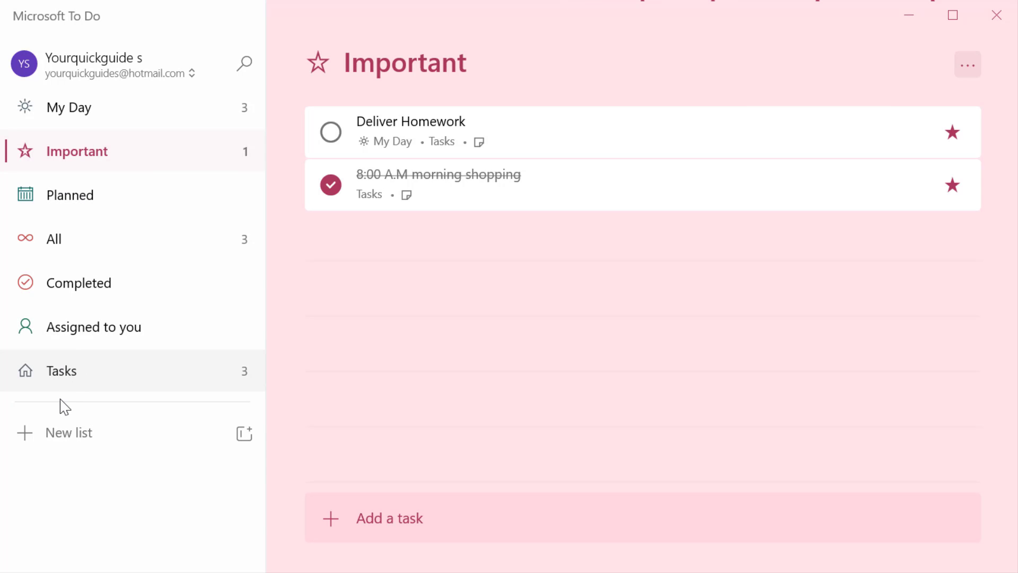
{"action": "left_click", "coordinate": [62, 373]}
{"action": "left_click", "coordinate": [74, 332]}
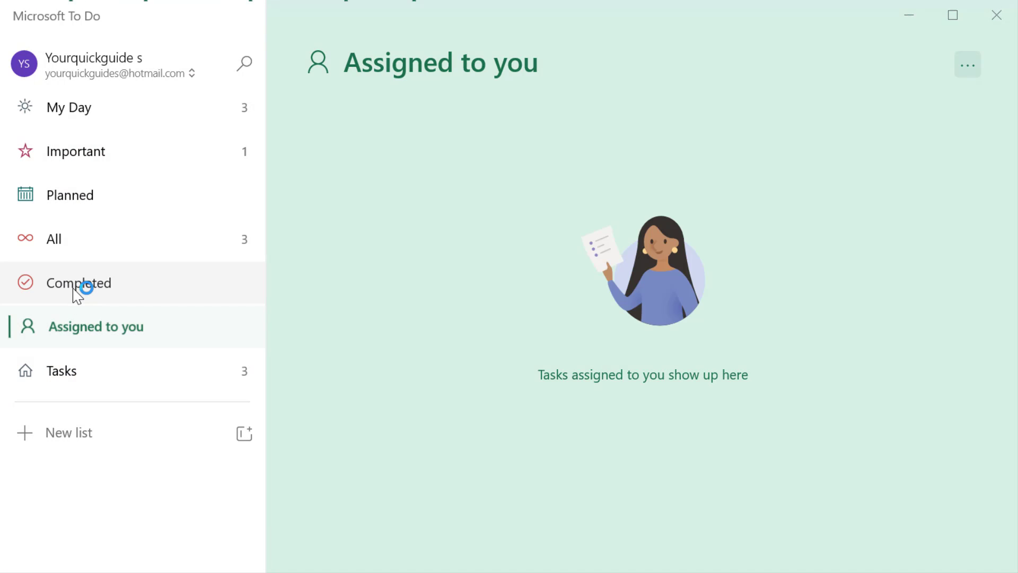
{"action": "left_click", "coordinate": [74, 287]}
{"action": "left_click", "coordinate": [67, 236]}
{"action": "left_click", "coordinate": [69, 146]}
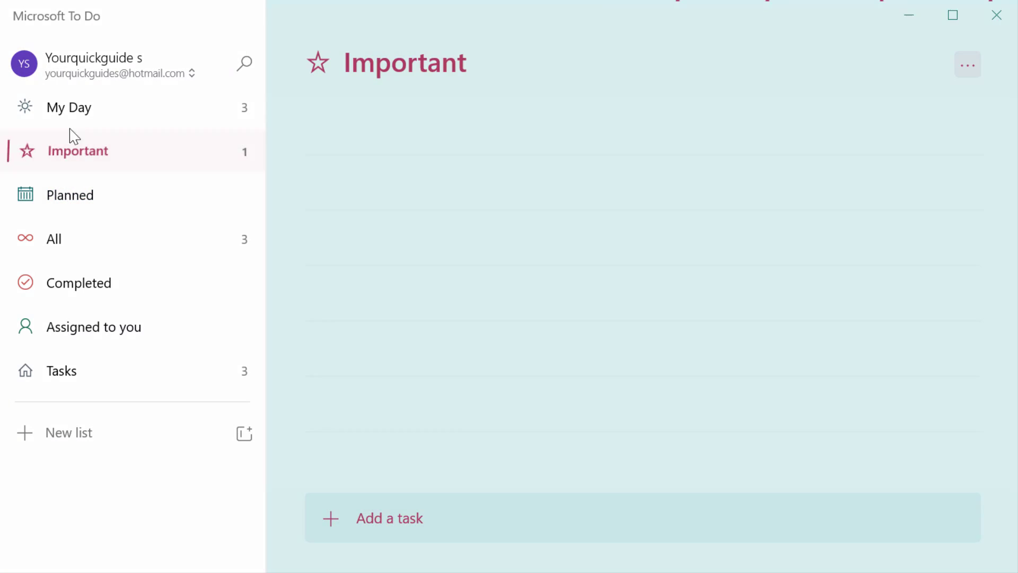
Mark the Run for 10 Minutes task in My Day as important and check it in the Important list
{"action": "left_click", "coordinate": [79, 105]}
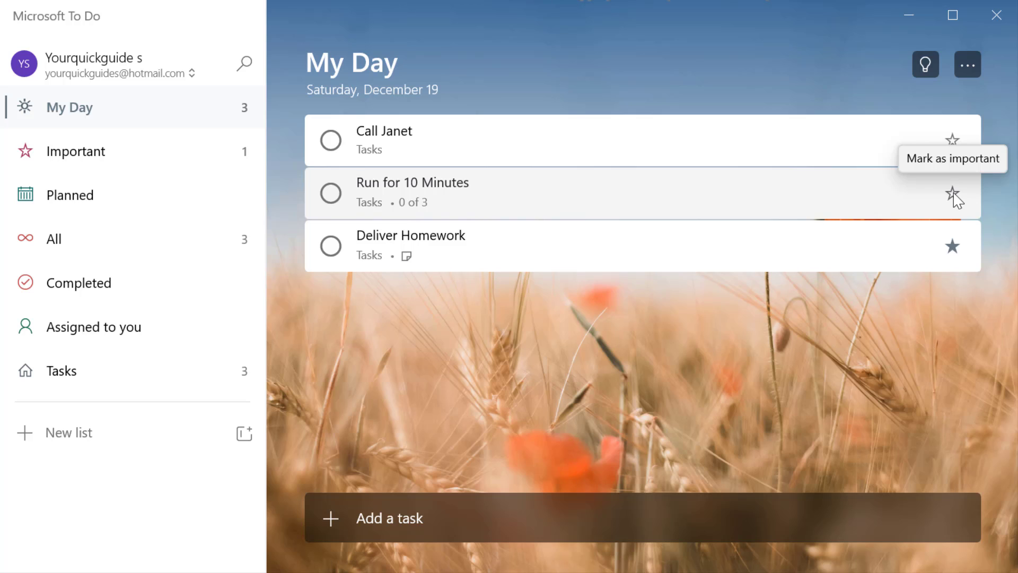
{"action": "left_click", "coordinate": [953, 194]}
{"action": "left_click", "coordinate": [206, 150]}
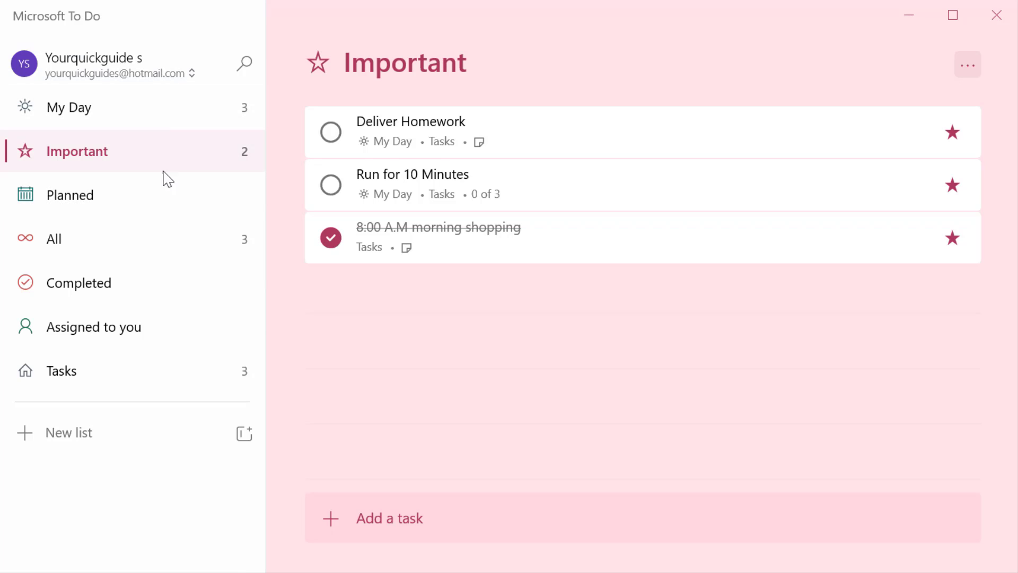
View the Planned list and look at the due date choices of the call task in My Day
{"action": "left_click", "coordinate": [161, 194]}
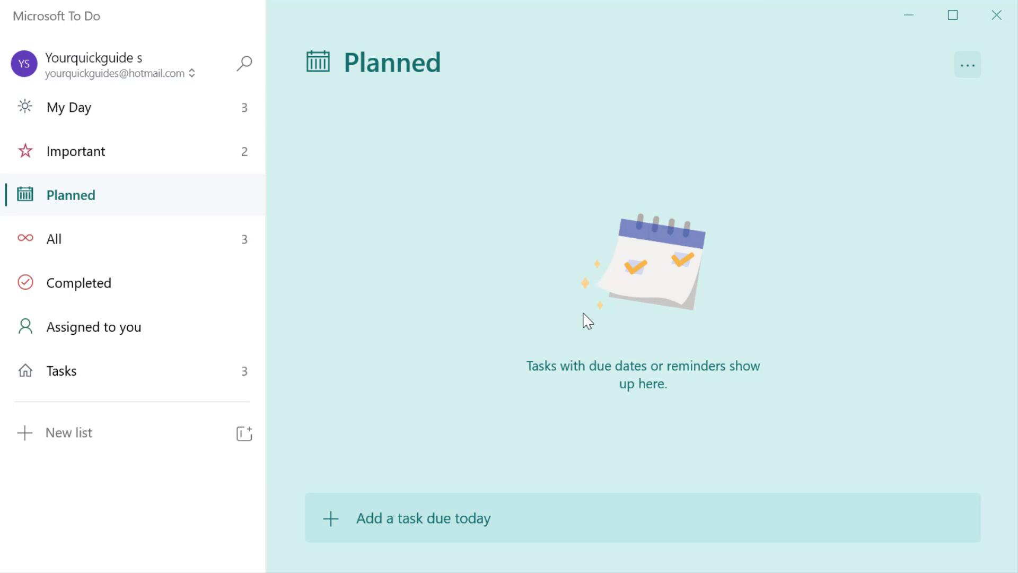
{"action": "left_click", "coordinate": [221, 109]}
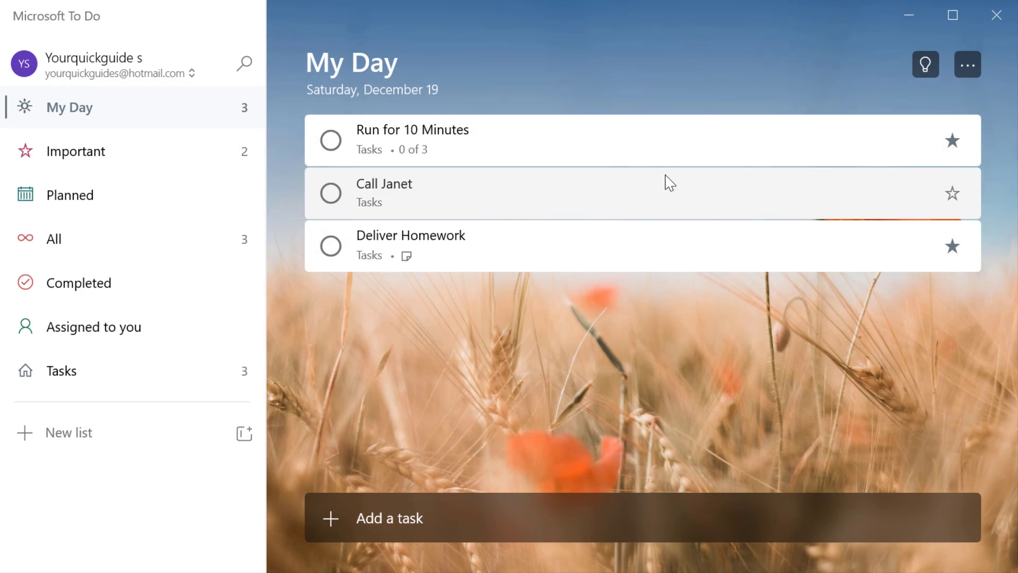
{"action": "left_click", "coordinate": [673, 184]}
{"action": "left_click", "coordinate": [790, 273]}
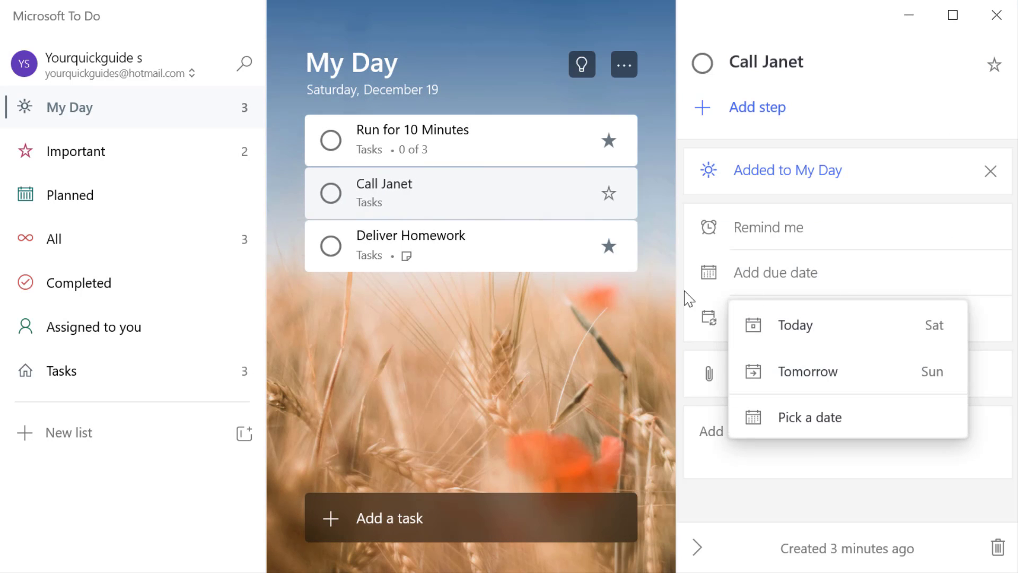
{"action": "left_click", "coordinate": [137, 374]}
Add a task named "Visit Mom & Dad" to the Tasks list
{"action": "left_click", "coordinate": [135, 373]}
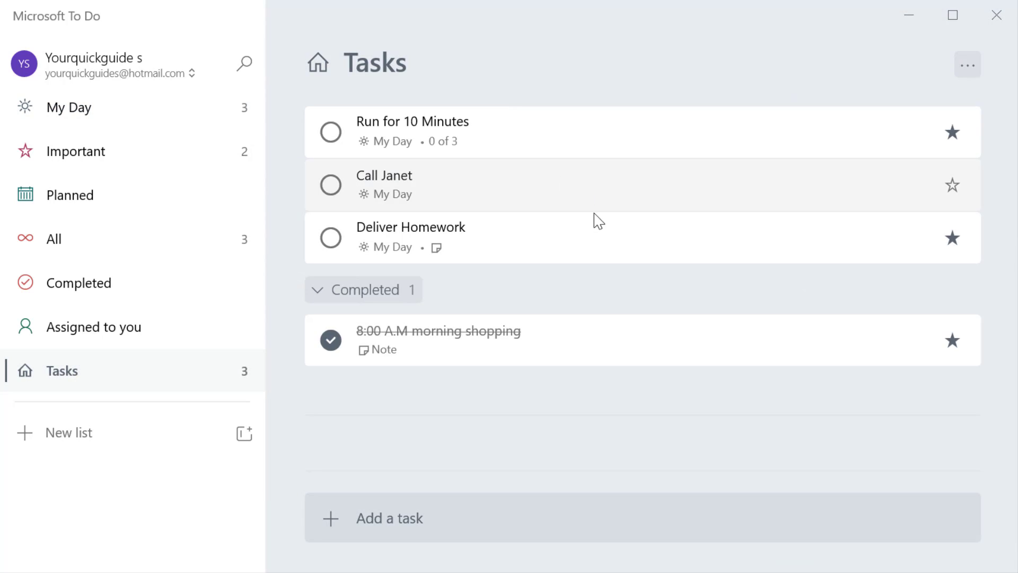
{"action": "left_click", "coordinate": [455, 523]}
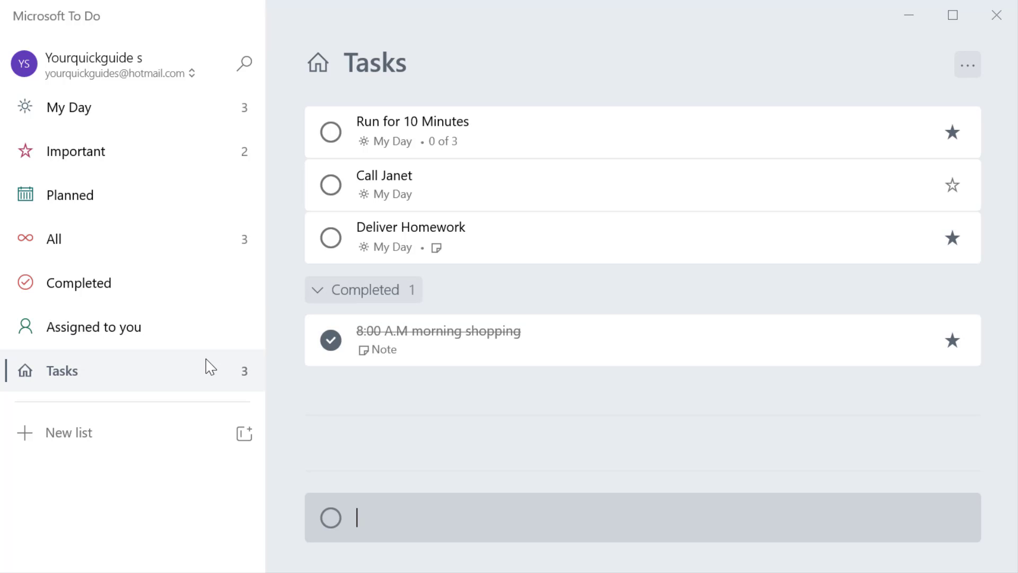
{"action": "type", "text": "Vis"}
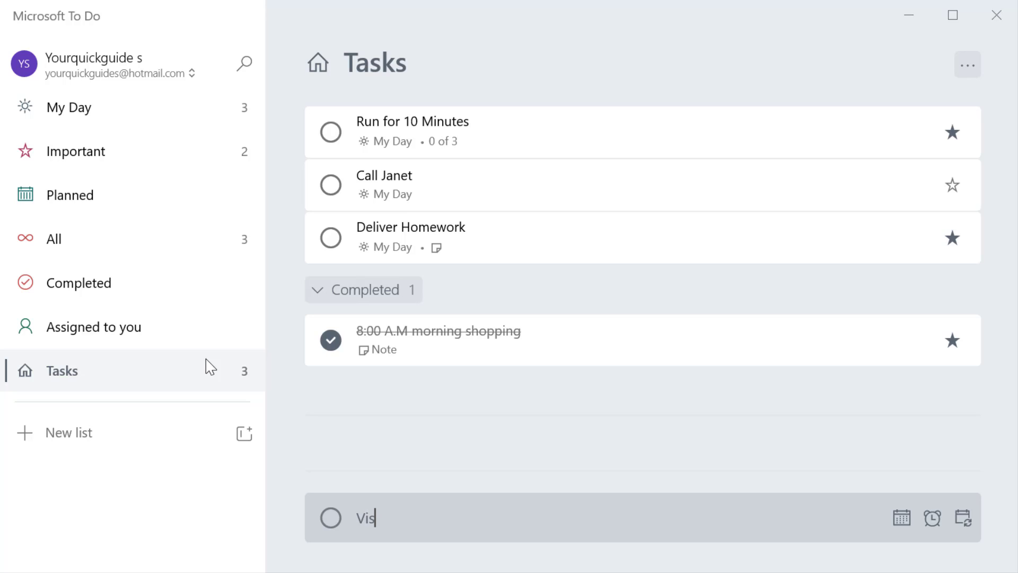
{"action": "type", "text": "it Mom & Dad"}
{"action": "key", "text": "Return"}
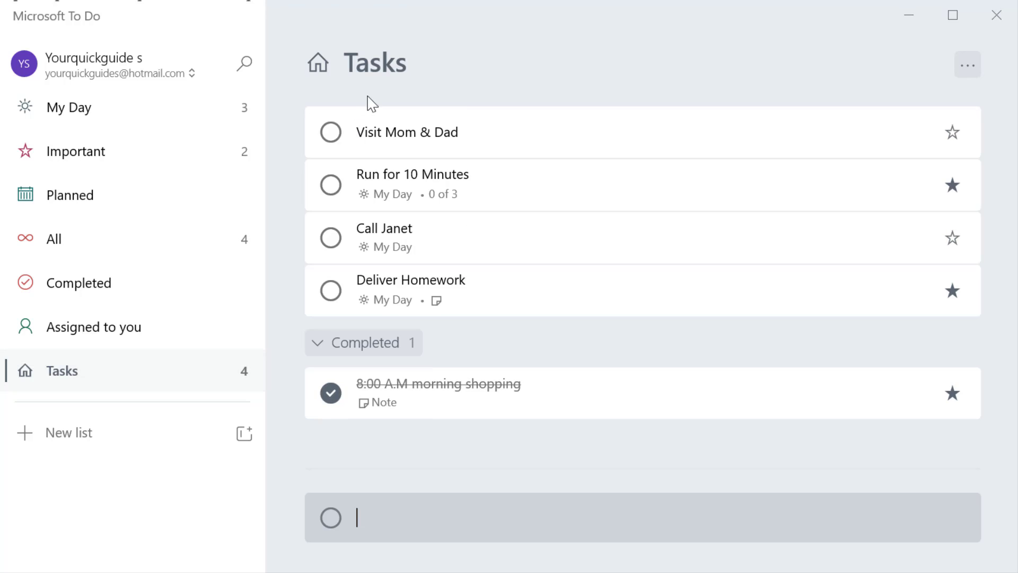
Set the Visit Mom & Dad task's due date to Tomorrow and check it in the Planned list
{"action": "left_click", "coordinate": [545, 141]}
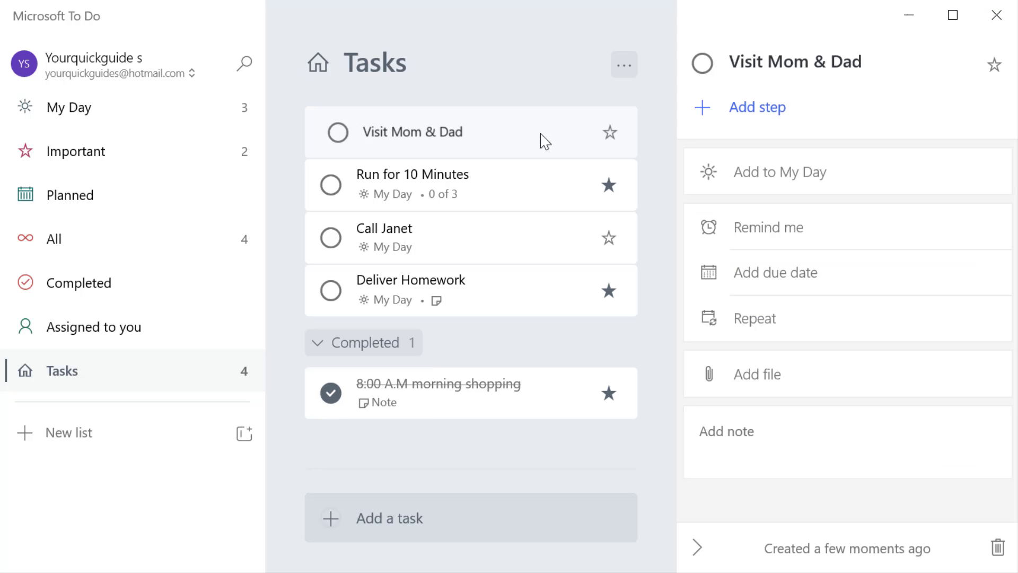
{"action": "left_click", "coordinate": [763, 289]}
{"action": "left_click", "coordinate": [800, 378]}
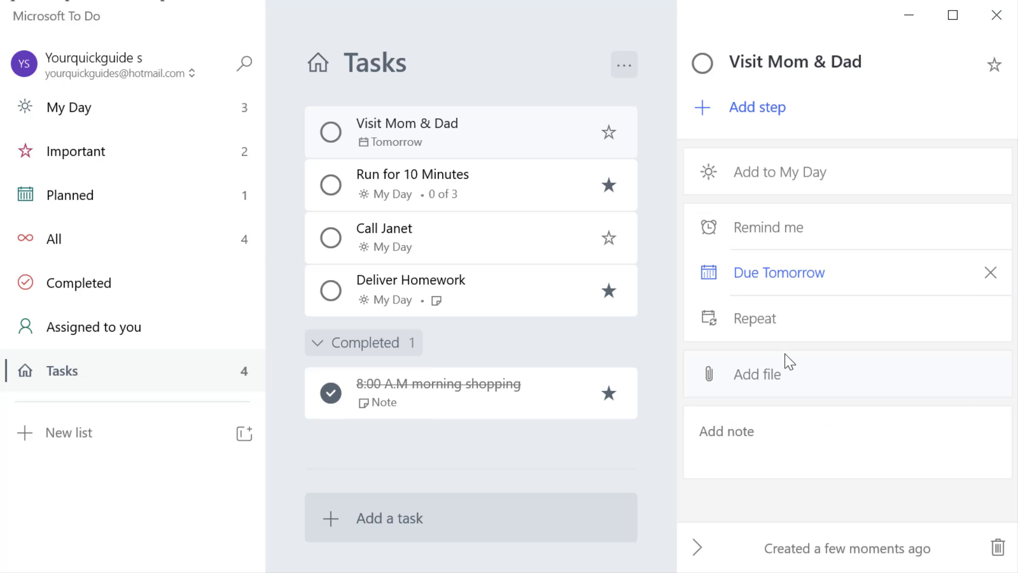
{"action": "left_click", "coordinate": [123, 202]}
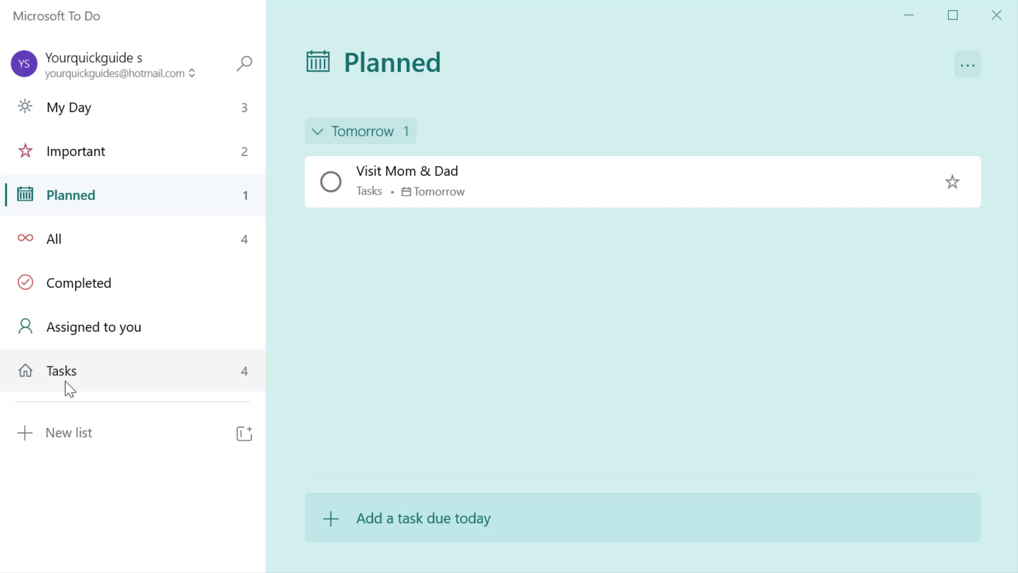
Hide the Important smart list using its list options
{"action": "left_click", "coordinate": [70, 156]}
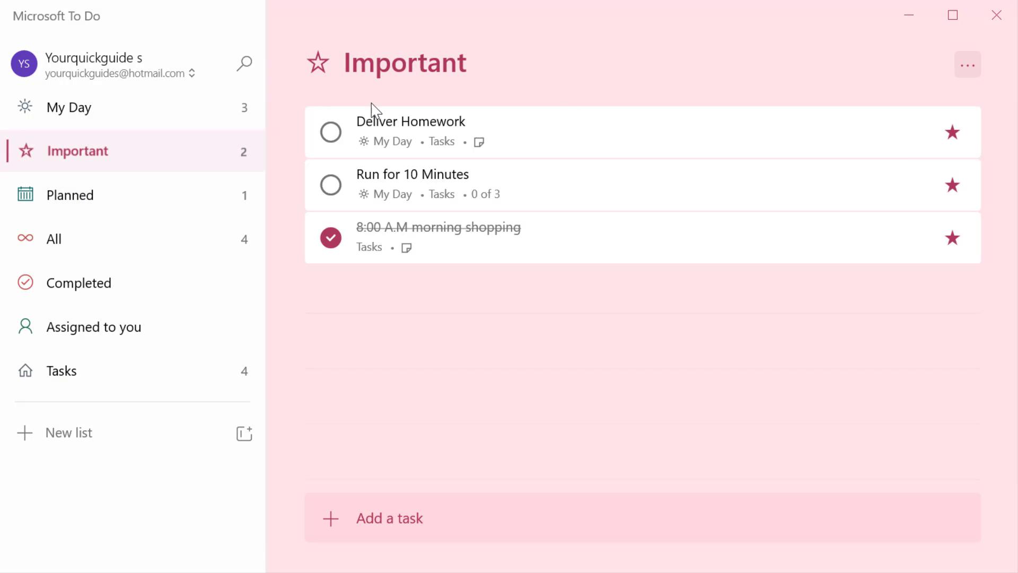
{"action": "left_click", "coordinate": [979, 67]}
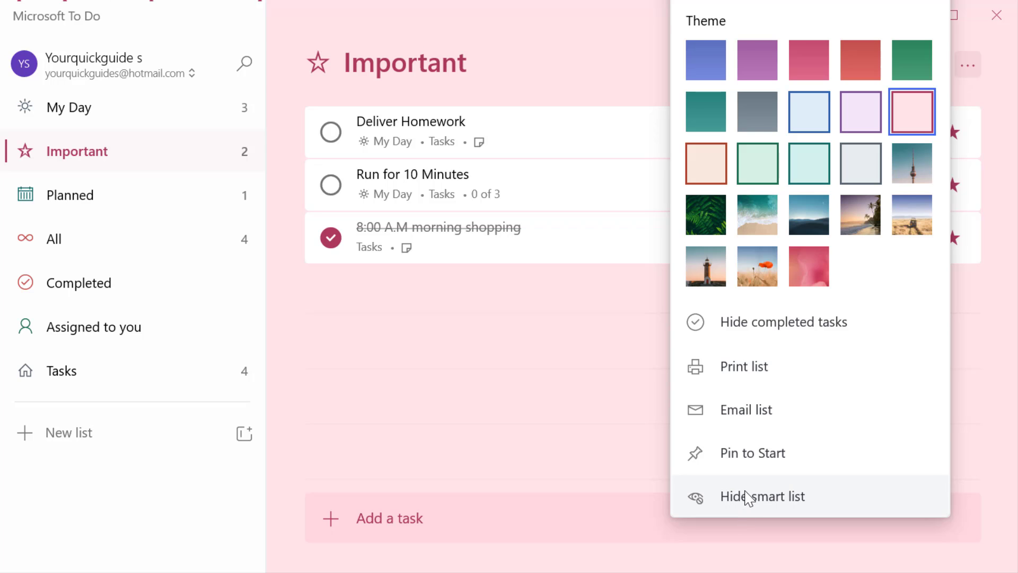
{"action": "left_click", "coordinate": [752, 496]}
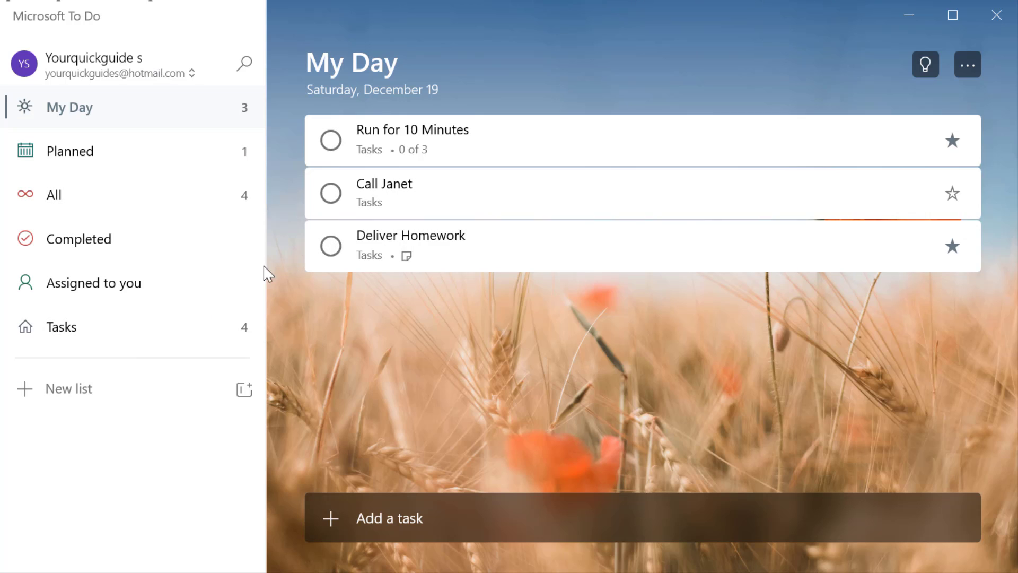
Turn the Important smart list back on in the app settings and return to the lists
{"action": "left_click", "coordinate": [65, 69]}
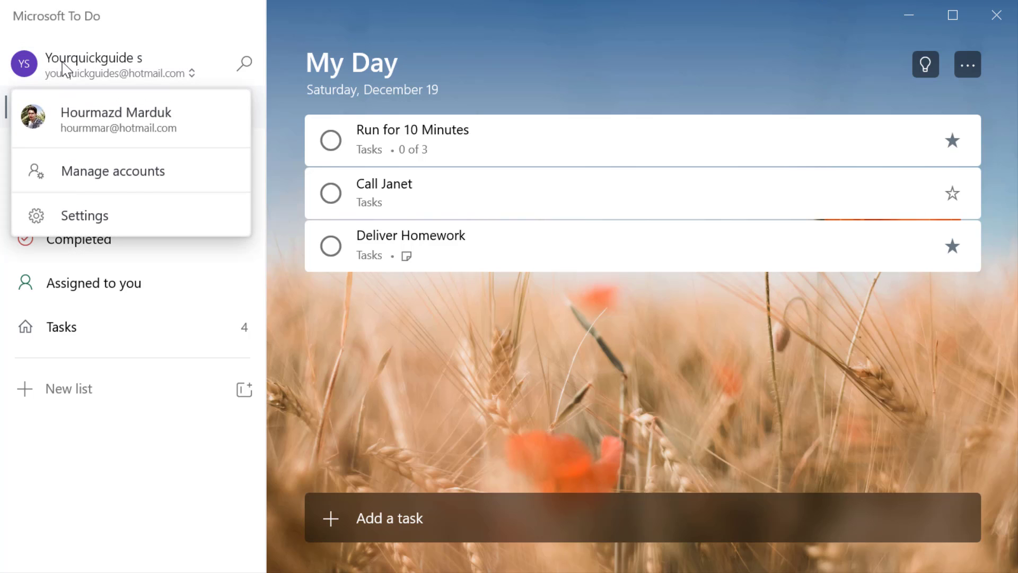
{"action": "left_click", "coordinate": [69, 77]}
{"action": "left_click", "coordinate": [68, 77]}
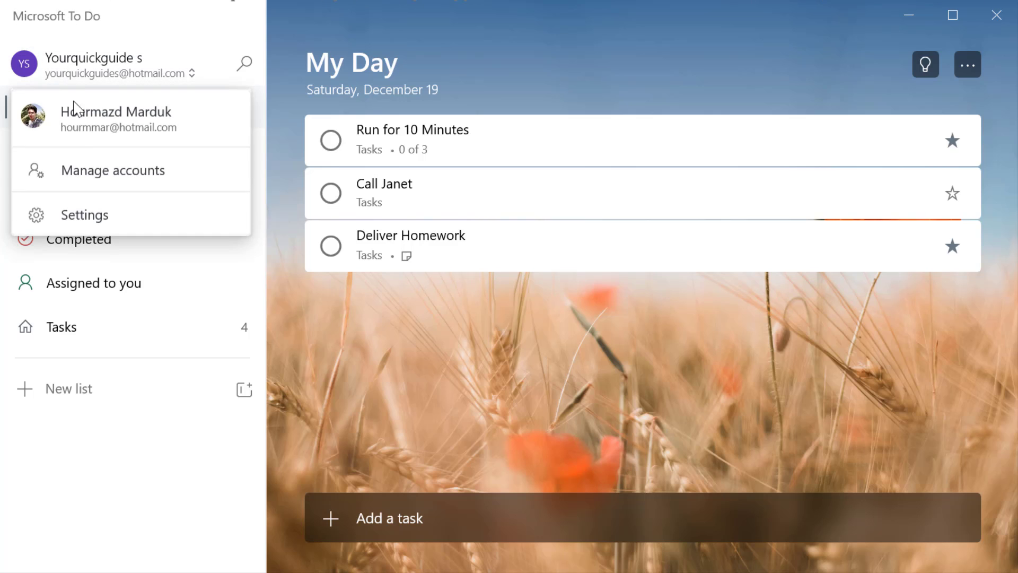
{"action": "left_click", "coordinate": [114, 219]}
{"action": "scroll", "coordinate": [553, 342], "scroll_direction": "down", "scroll_amount": 5}
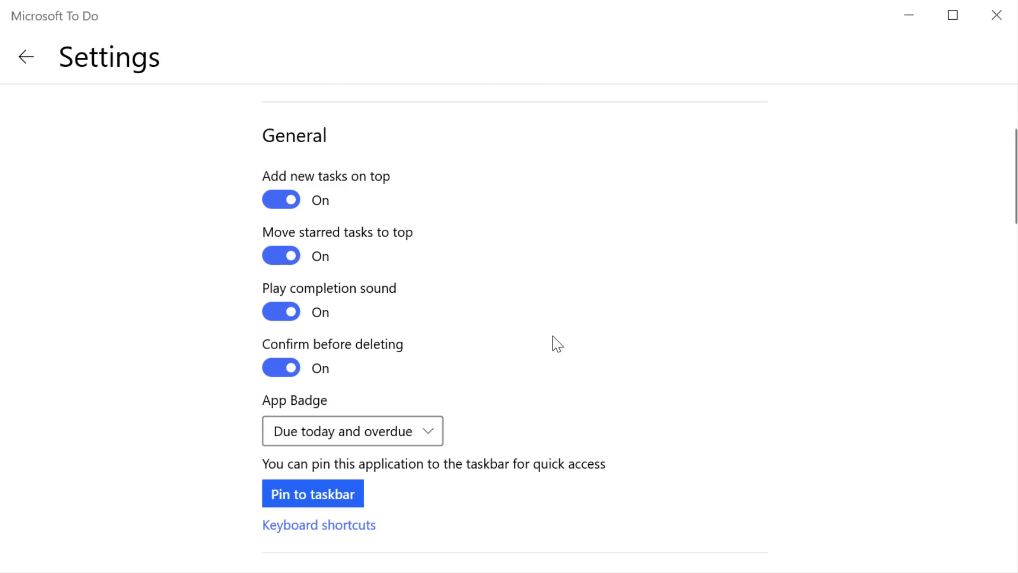
{"action": "scroll", "coordinate": [560, 337], "scroll_direction": "down", "scroll_amount": 8}
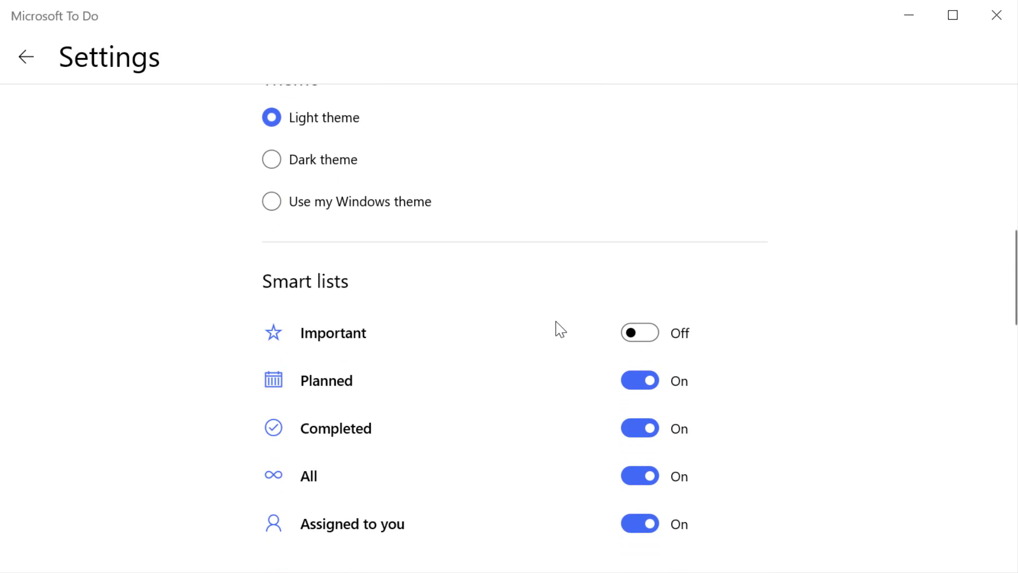
{"action": "scroll", "coordinate": [560, 325], "scroll_direction": "down", "scroll_amount": 2}
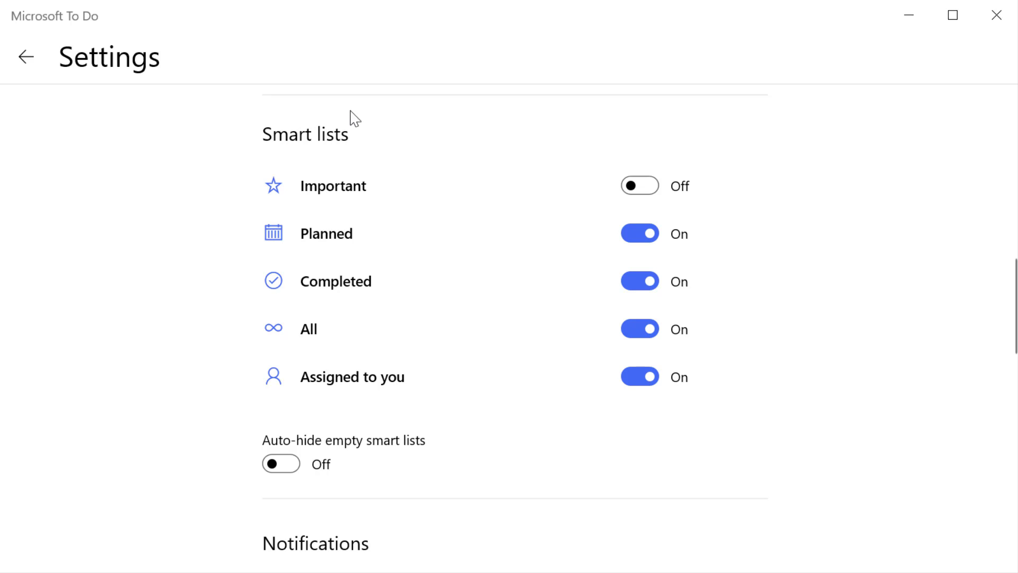
{"action": "left_click", "coordinate": [640, 187]}
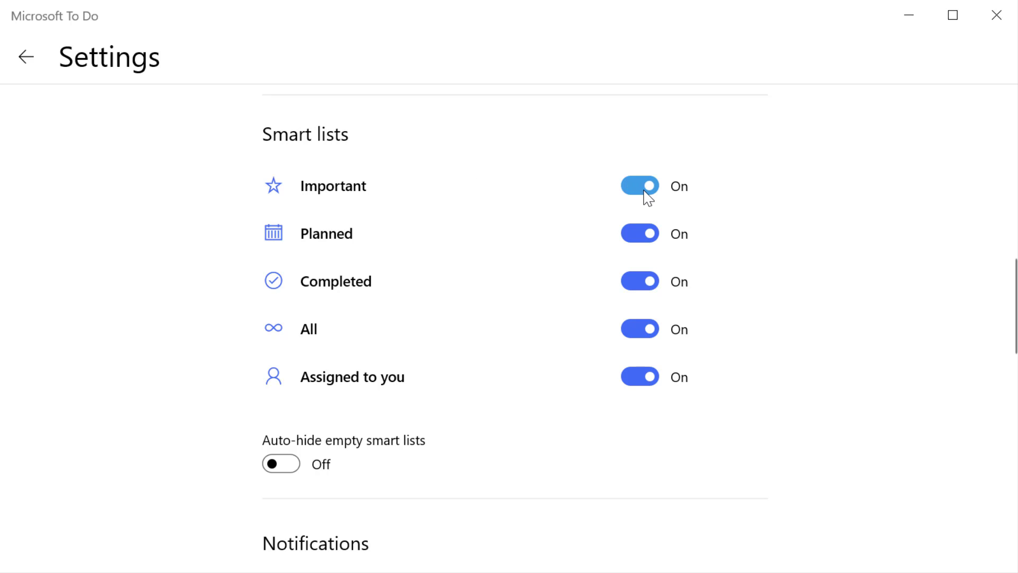
{"action": "left_click", "coordinate": [26, 58]}
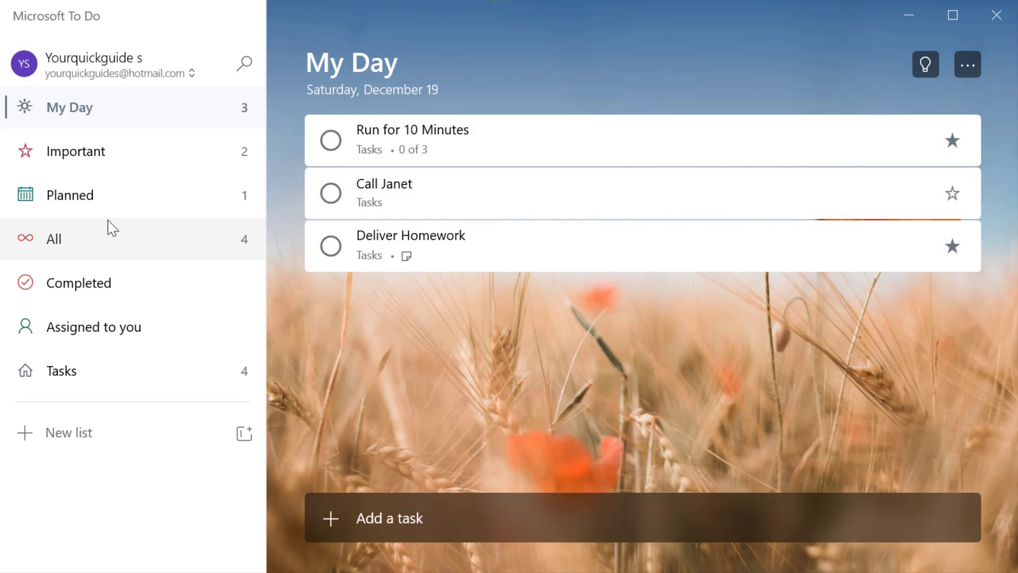
Open the Important list, look over its options and close them
{"action": "left_click", "coordinate": [110, 147]}
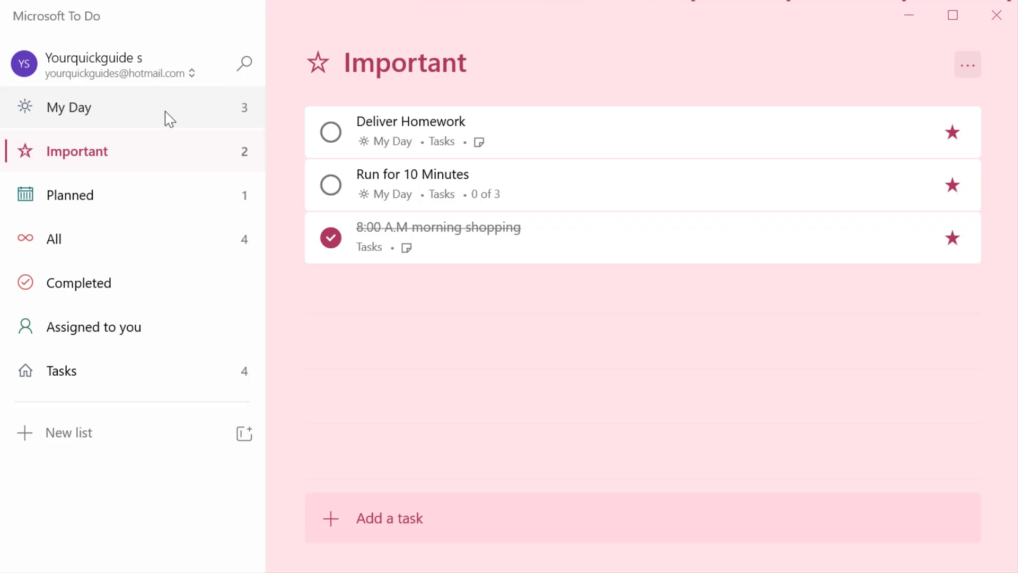
{"action": "left_click", "coordinate": [968, 64]}
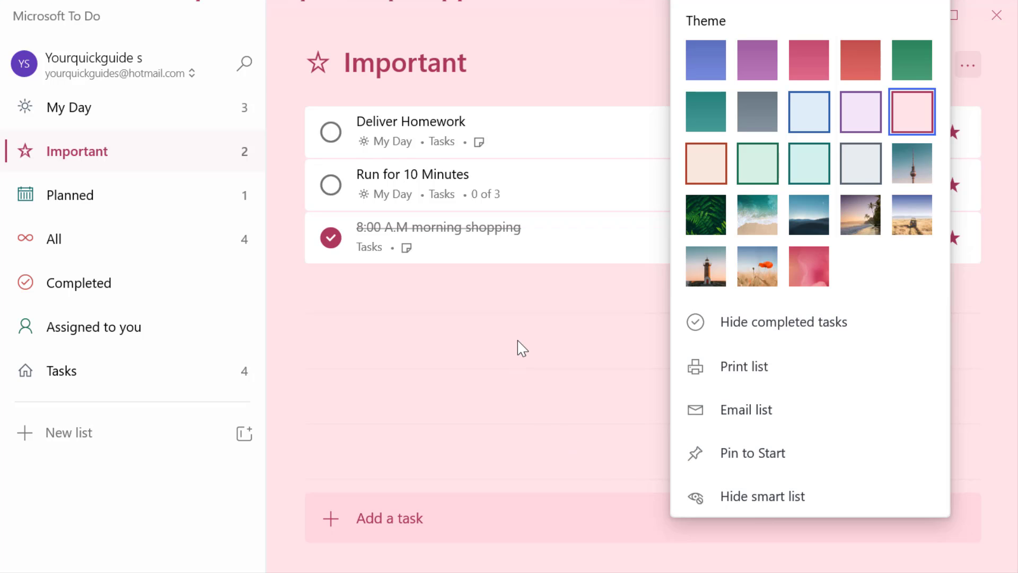
{"action": "left_click", "coordinate": [521, 347]}
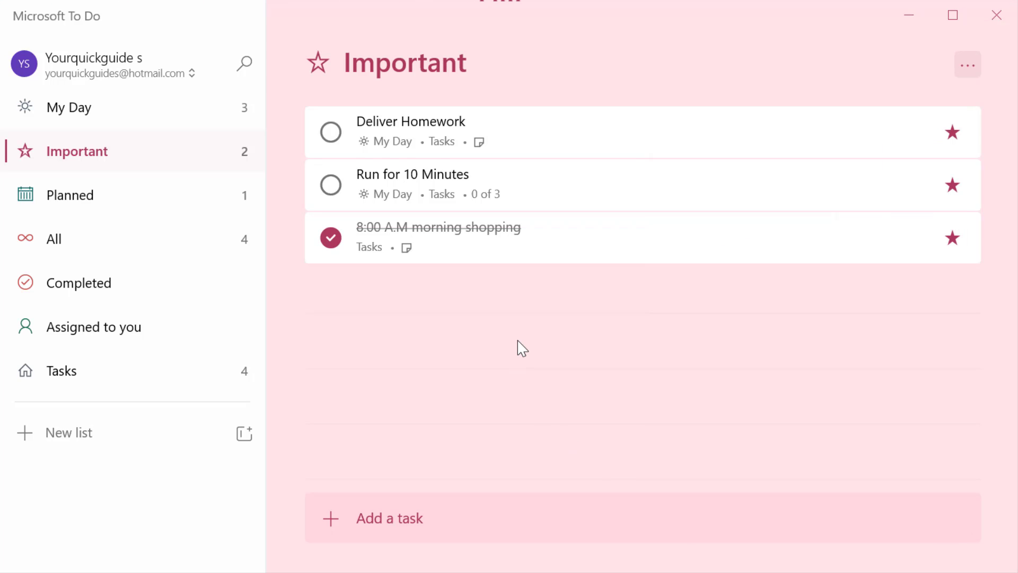
Add a task named "Buy Food" due today from the Planned list
{"action": "left_click", "coordinate": [62, 199]}
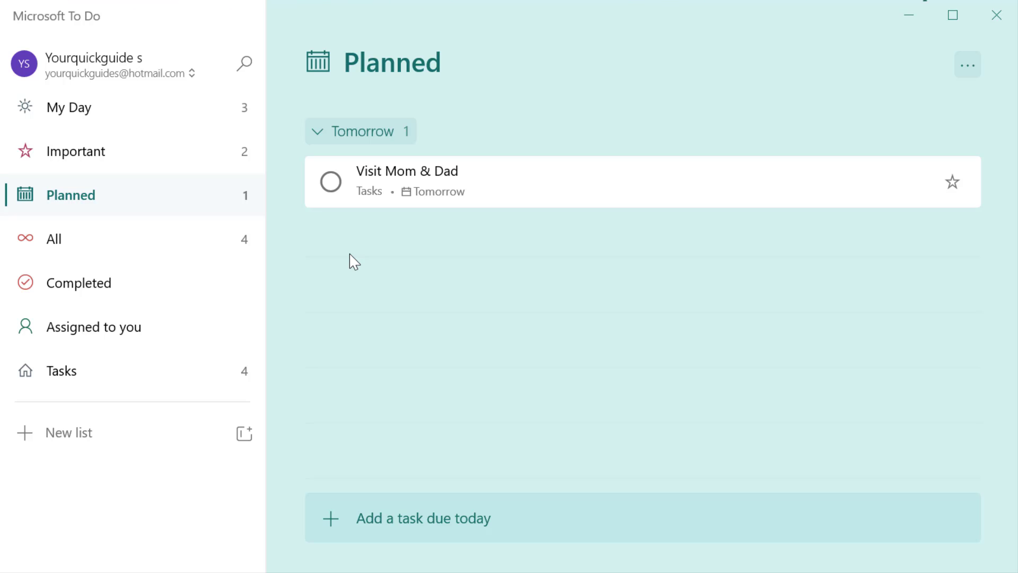
{"action": "left_click", "coordinate": [418, 510]}
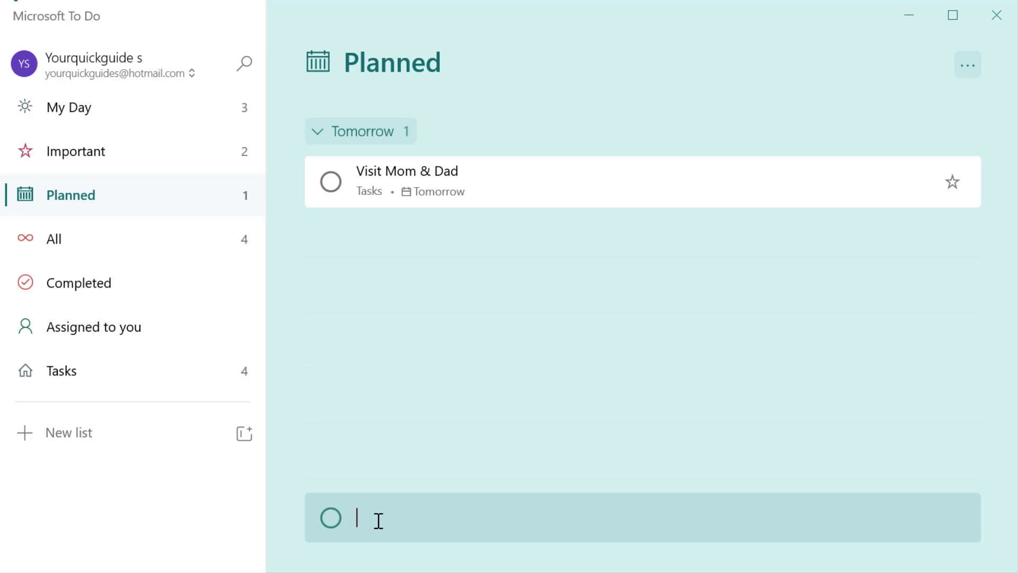
{"action": "type", "text": "Buy Food"}
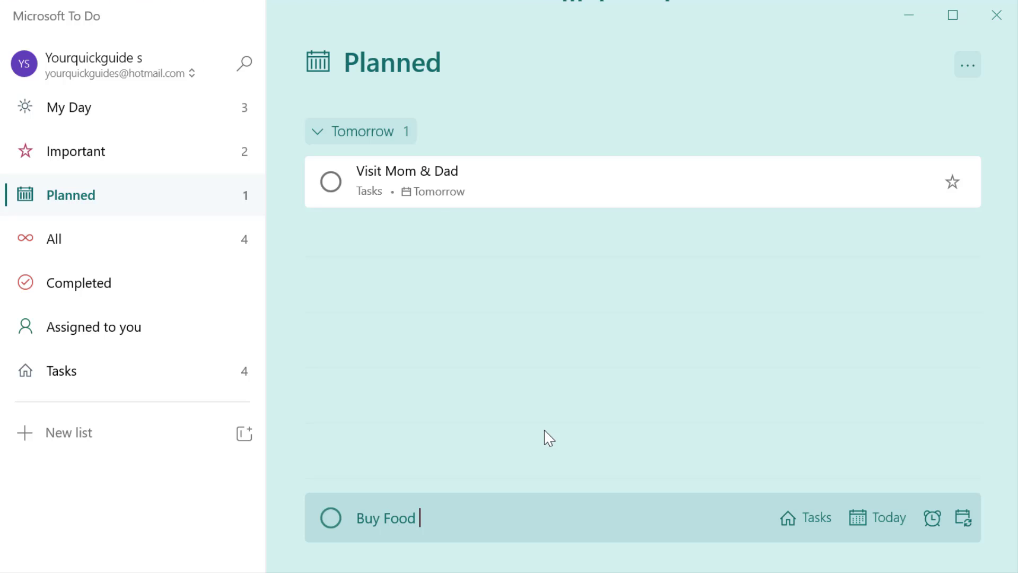
{"action": "key", "text": "Return"}
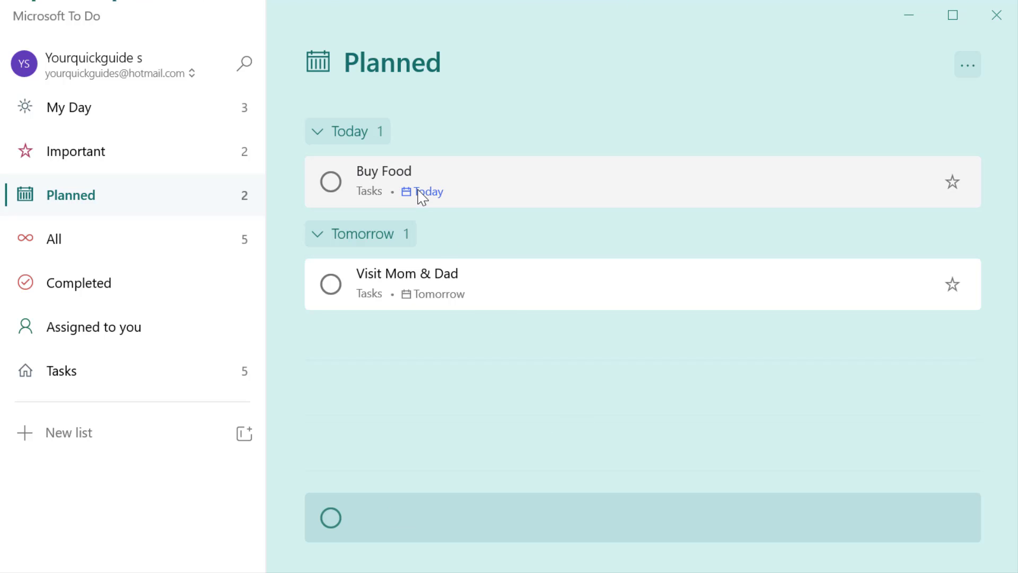
Set the Buy Food task's due date to Monday, December 21 and close its details
{"action": "left_click", "coordinate": [592, 189]}
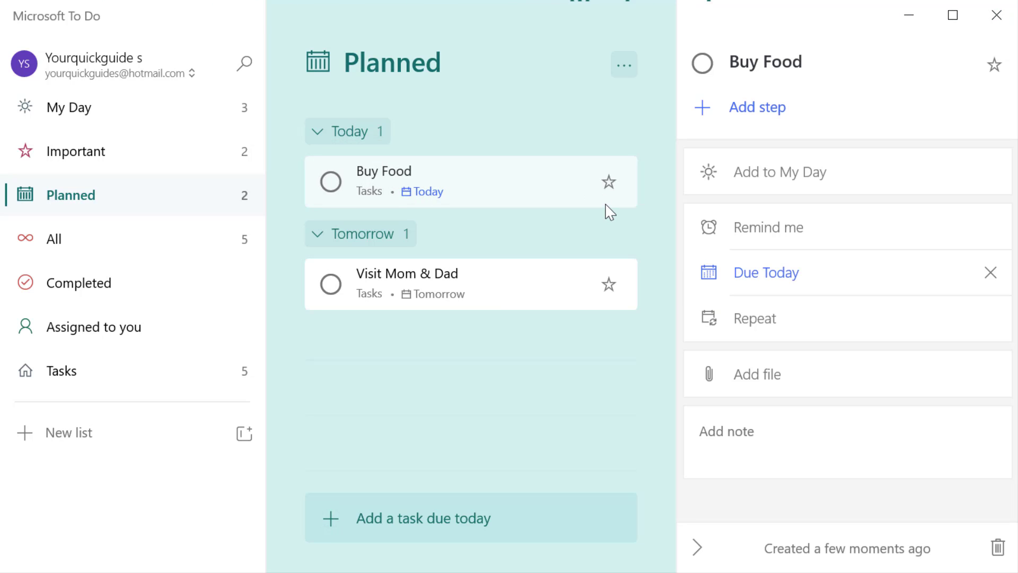
{"action": "left_click", "coordinate": [780, 273]}
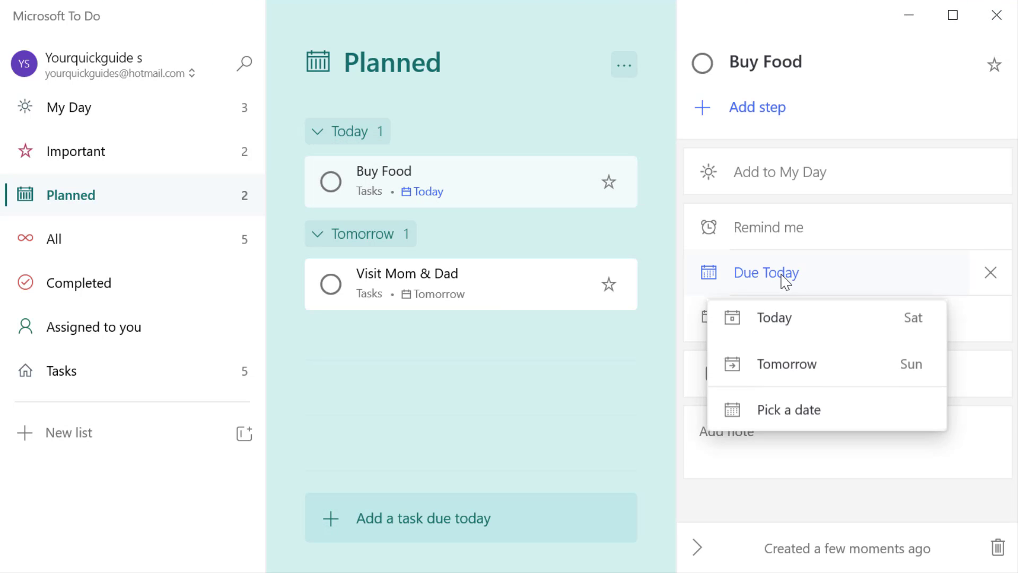
{"action": "left_click", "coordinate": [836, 430]}
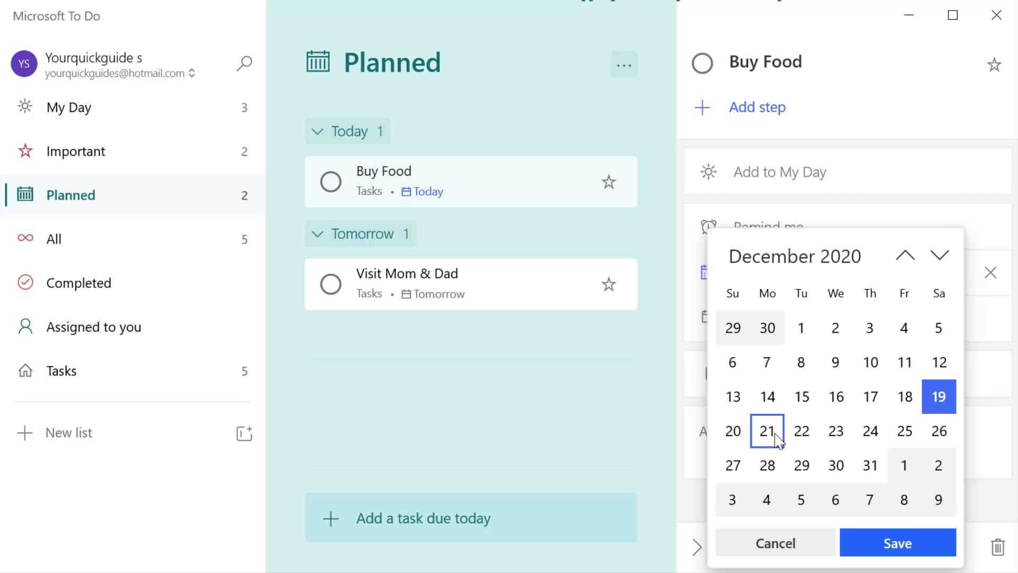
{"action": "left_click", "coordinate": [898, 543]}
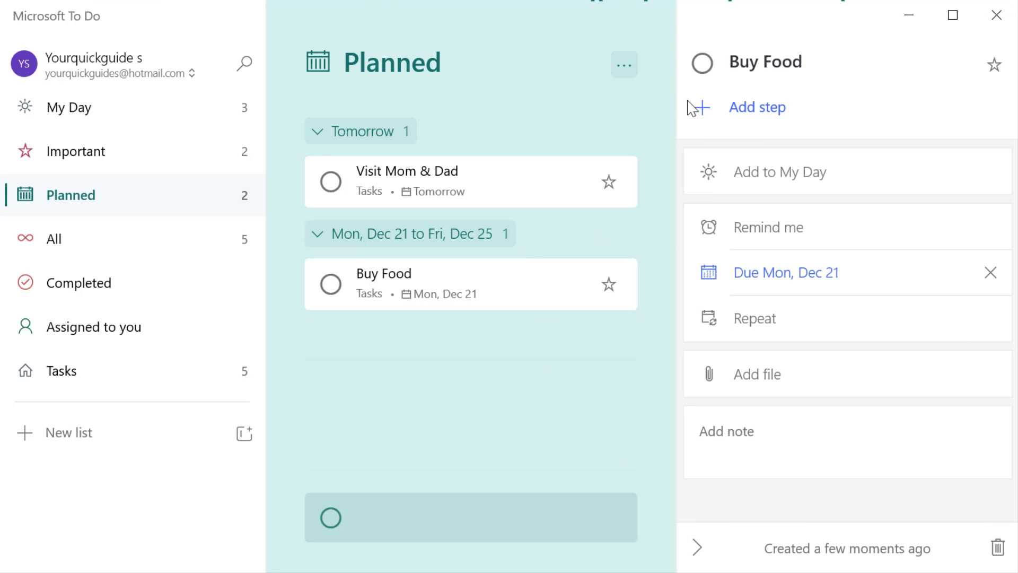
{"action": "double_click", "coordinate": [488, 280]}
{"action": "left_click", "coordinate": [571, 276]}
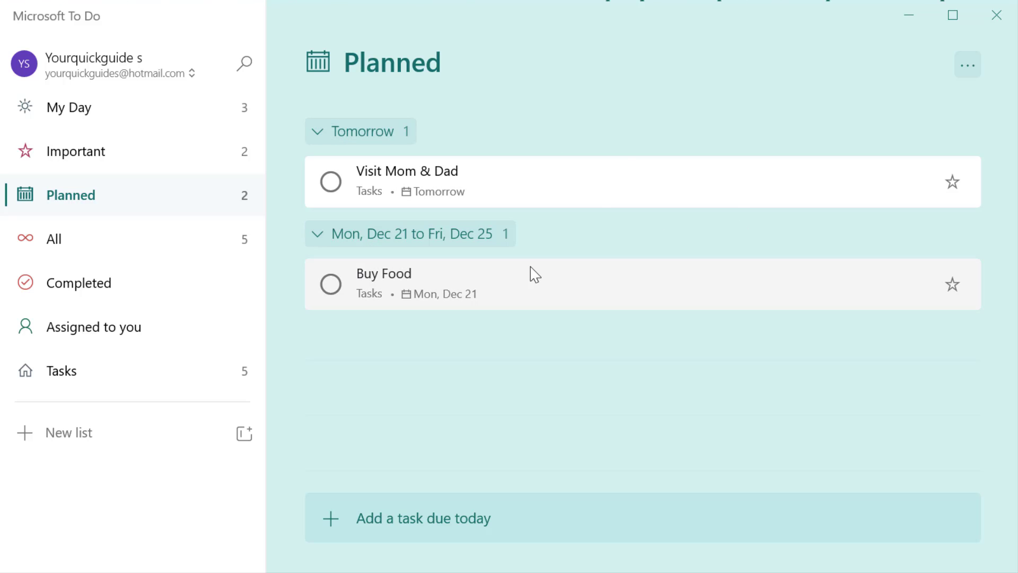
Look over the Planned list's theme and list options, closing them without making a change
{"action": "left_click", "coordinate": [971, 65]}
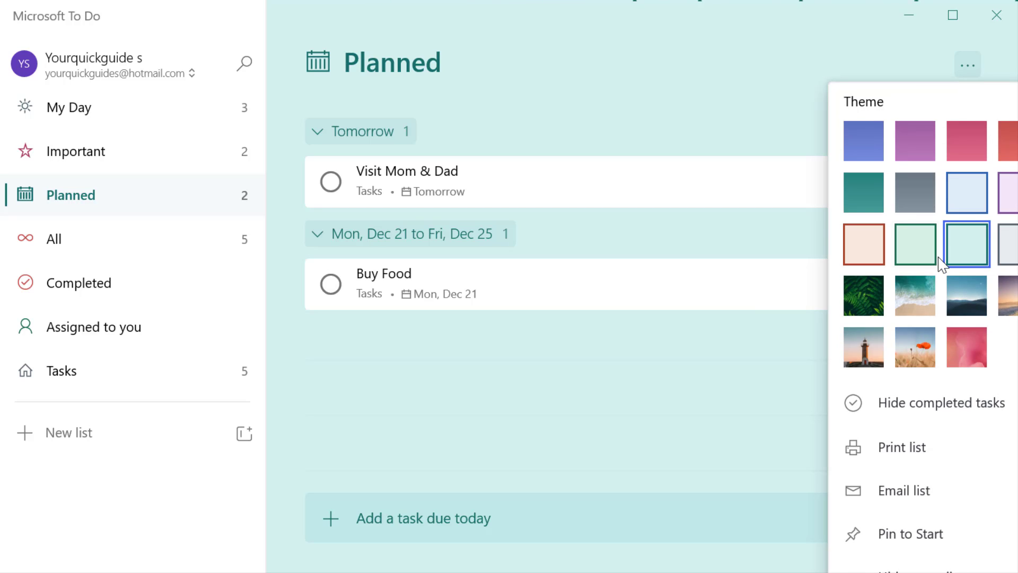
{"action": "left_click", "coordinate": [716, 90]}
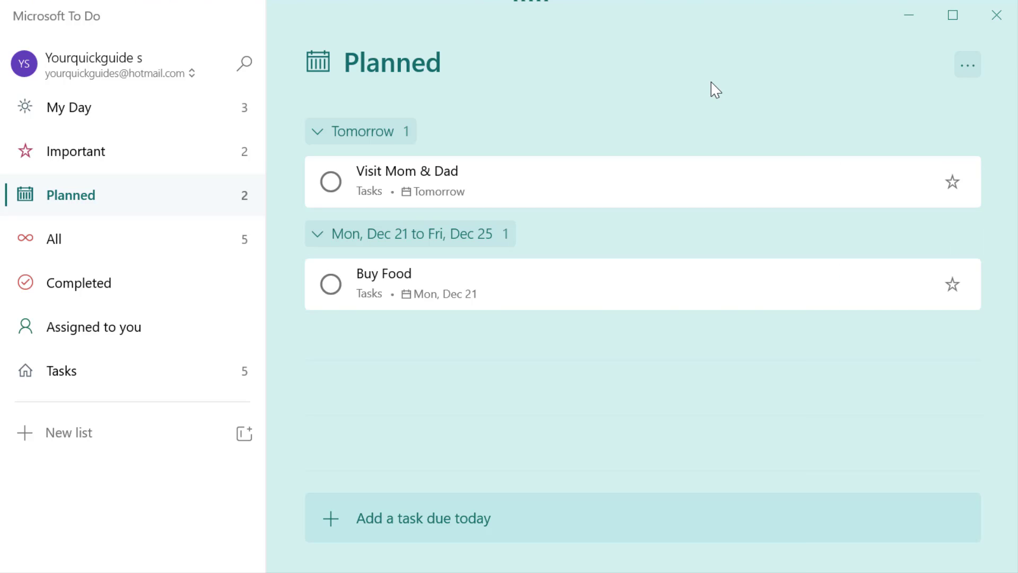
{"action": "left_click", "coordinate": [969, 64]}
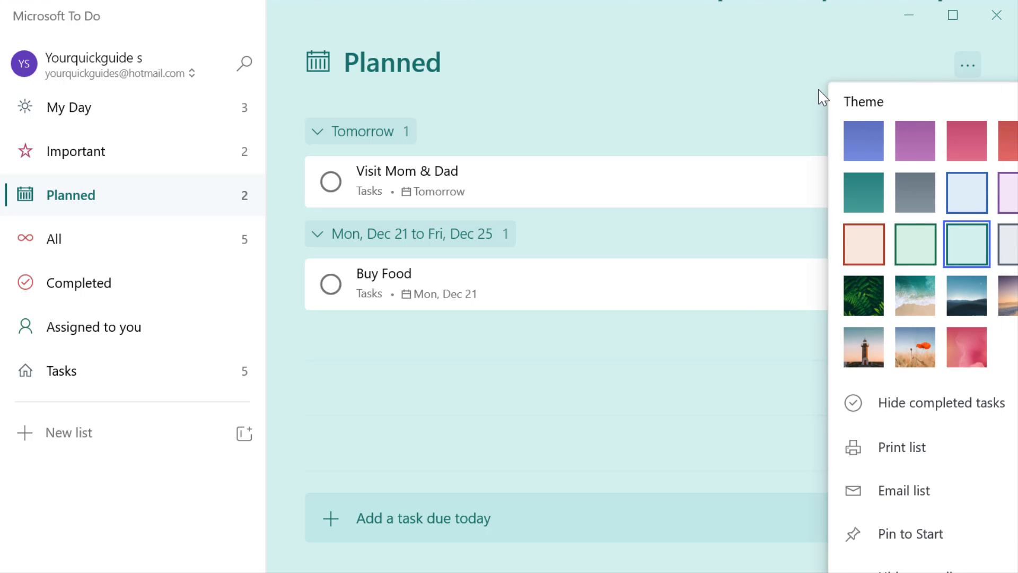
{"action": "left_click", "coordinate": [621, 124]}
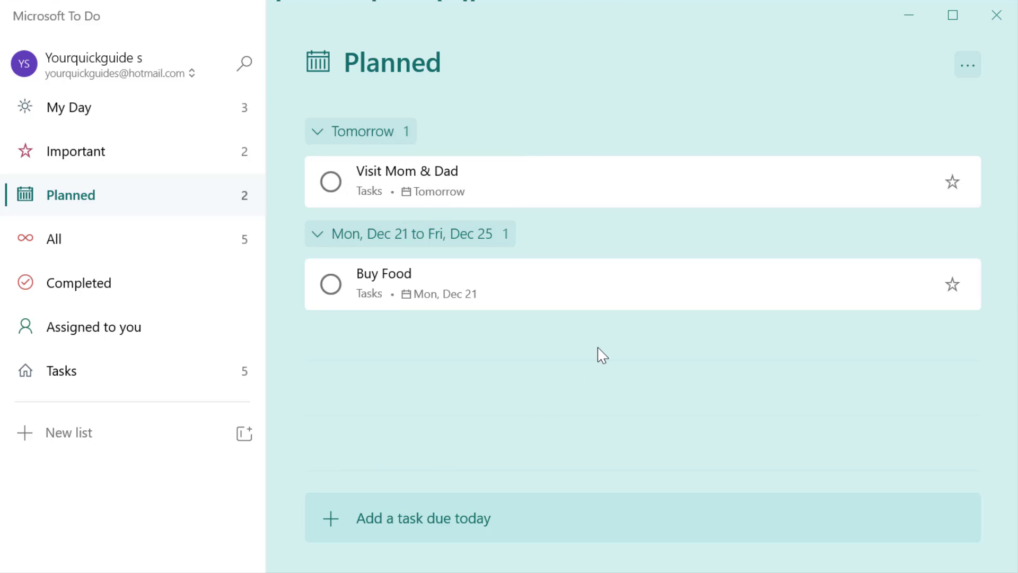
Open the All list, switch the All smart list off and back on in the app settings, and return to the lists
{"action": "left_click", "coordinate": [139, 242]}
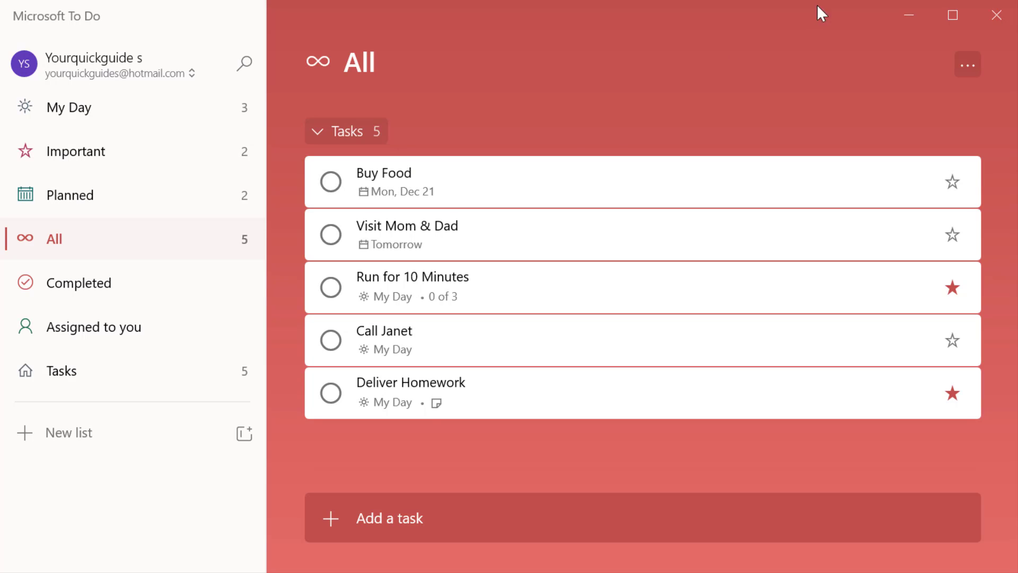
{"action": "left_click", "coordinate": [143, 74]}
{"action": "left_click", "coordinate": [114, 212]}
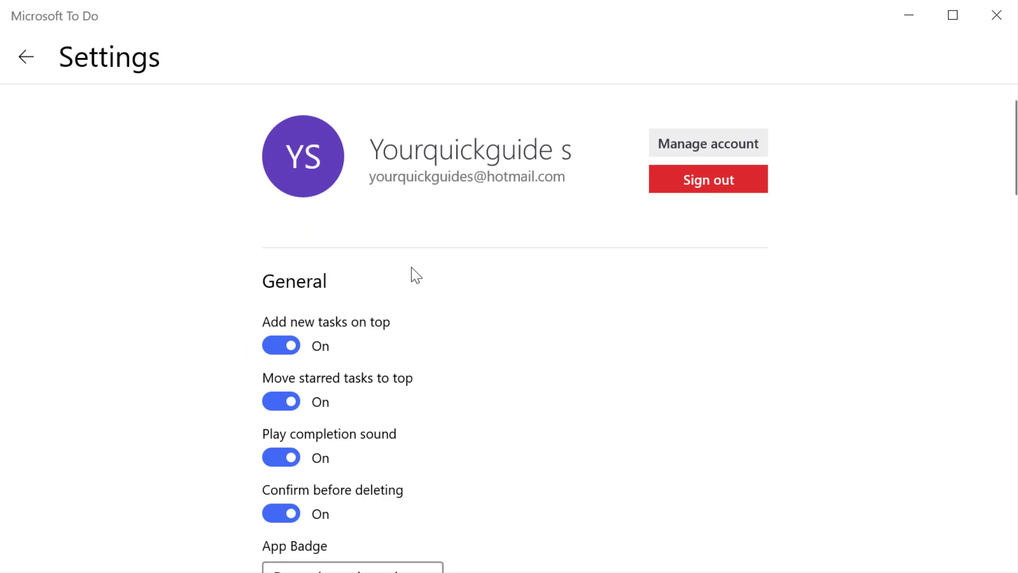
{"action": "scroll", "coordinate": [416, 275], "scroll_direction": "down", "scroll_amount": 3}
{"action": "scroll", "coordinate": [415, 275], "scroll_direction": "down", "scroll_amount": 10}
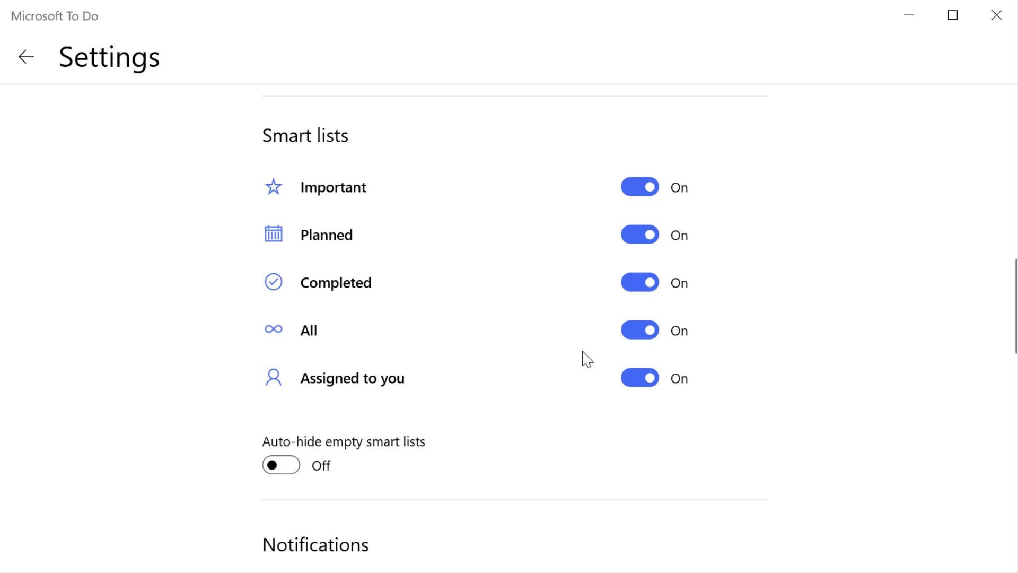
{"action": "left_click", "coordinate": [656, 342]}
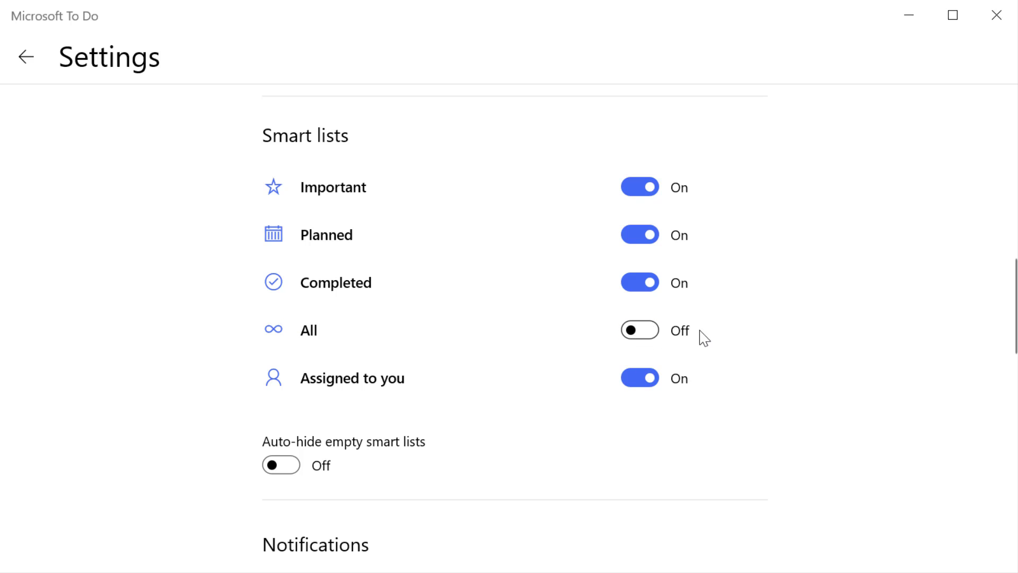
{"action": "left_click", "coordinate": [631, 331]}
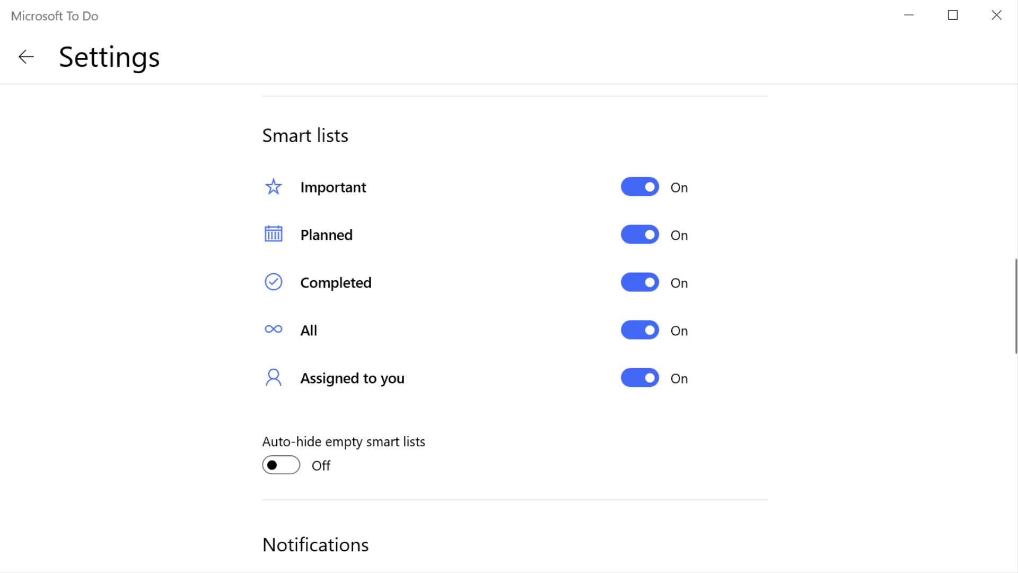
{"action": "left_click", "coordinate": [25, 59]}
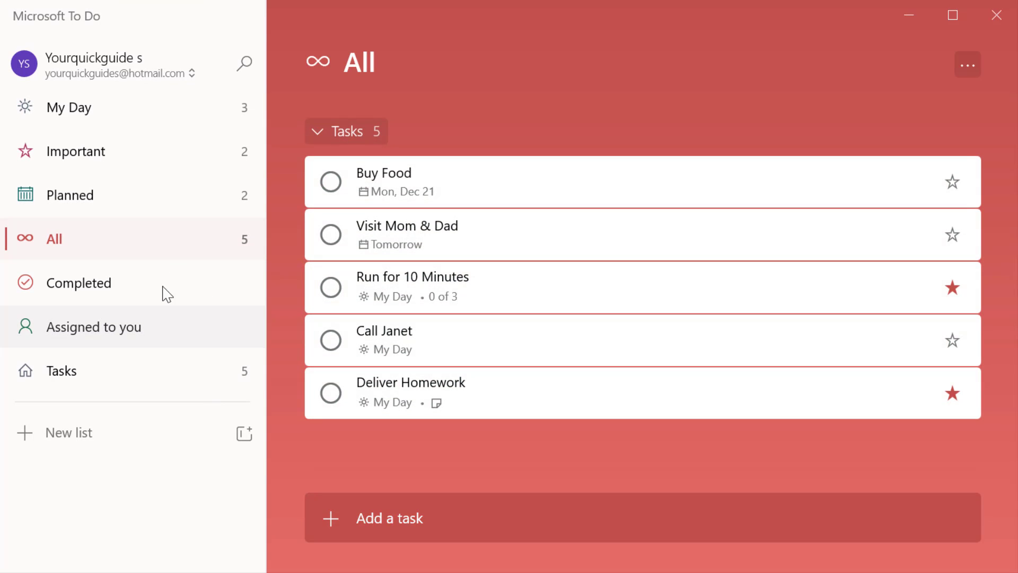
Compare the Tasks and All lists, open the Buy Food details, and look over the All list's options
{"action": "left_click", "coordinate": [109, 379]}
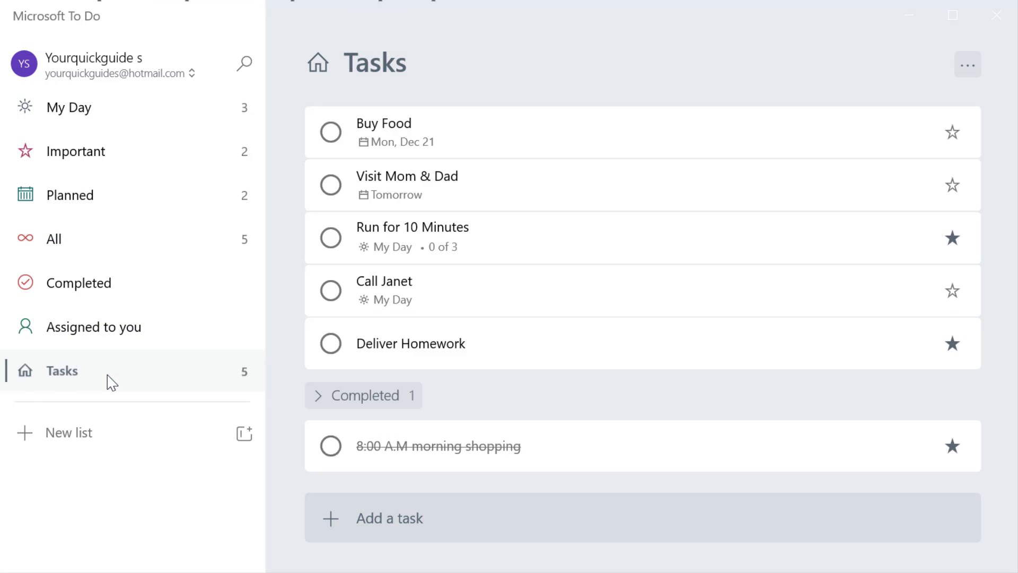
{"action": "left_click", "coordinate": [80, 239]}
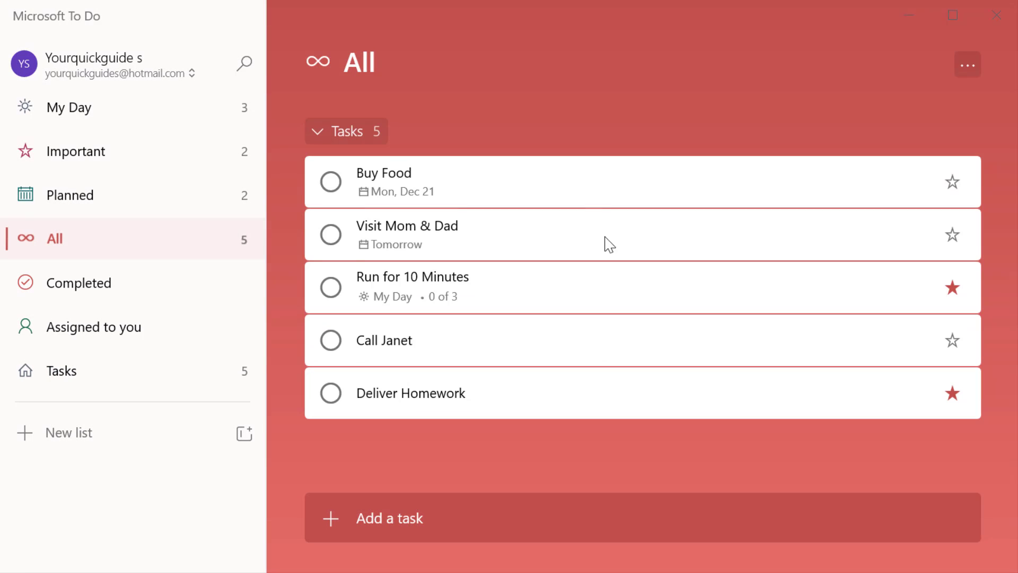
{"action": "left_click", "coordinate": [644, 185]}
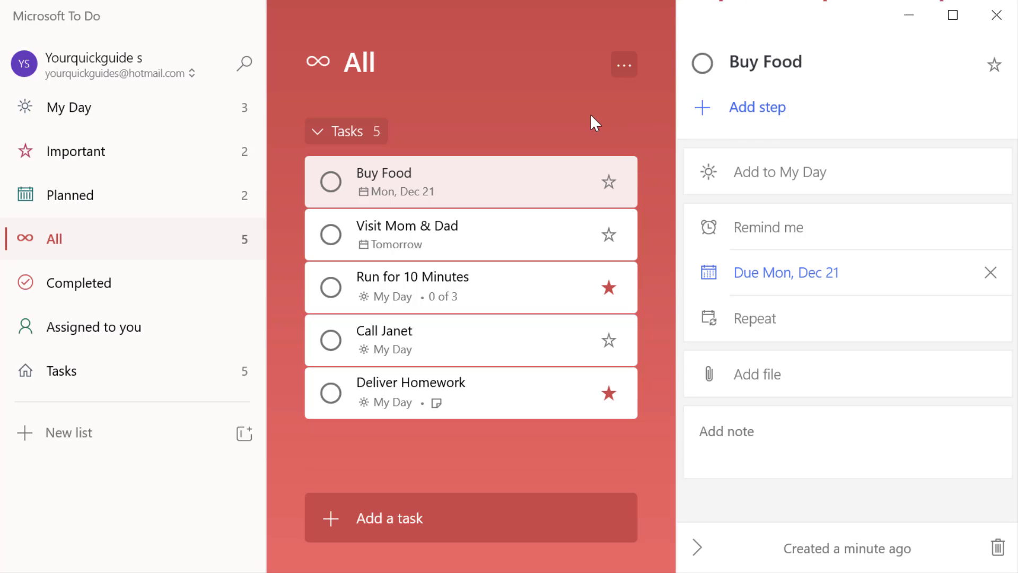
{"action": "left_click", "coordinate": [629, 63]}
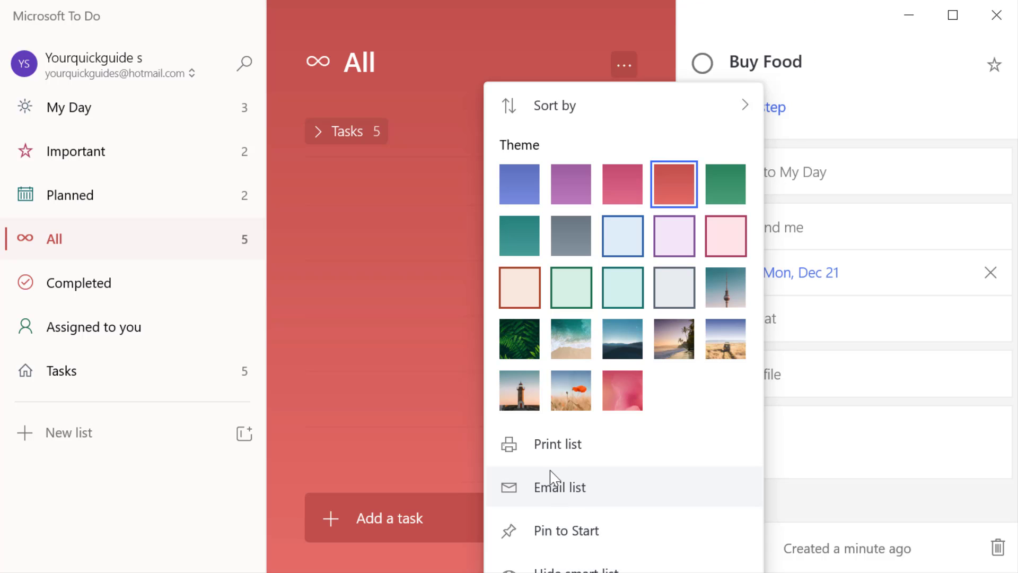
{"action": "left_click", "coordinate": [349, 307]}
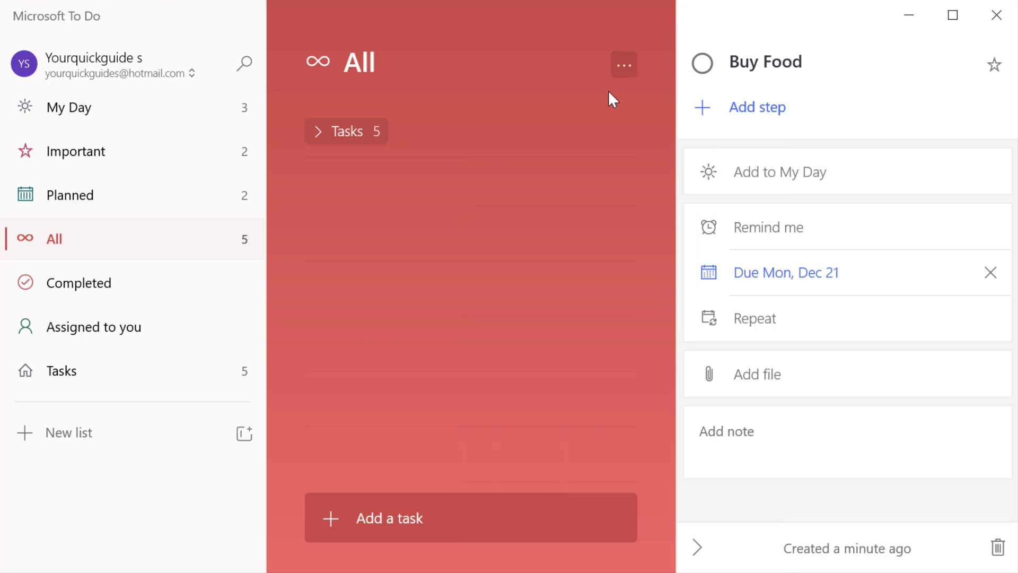
Mark the call task and "Run for 10 Minutes" as completed in the Tasks list and view them in the Completed list
{"action": "left_click", "coordinate": [157, 279]}
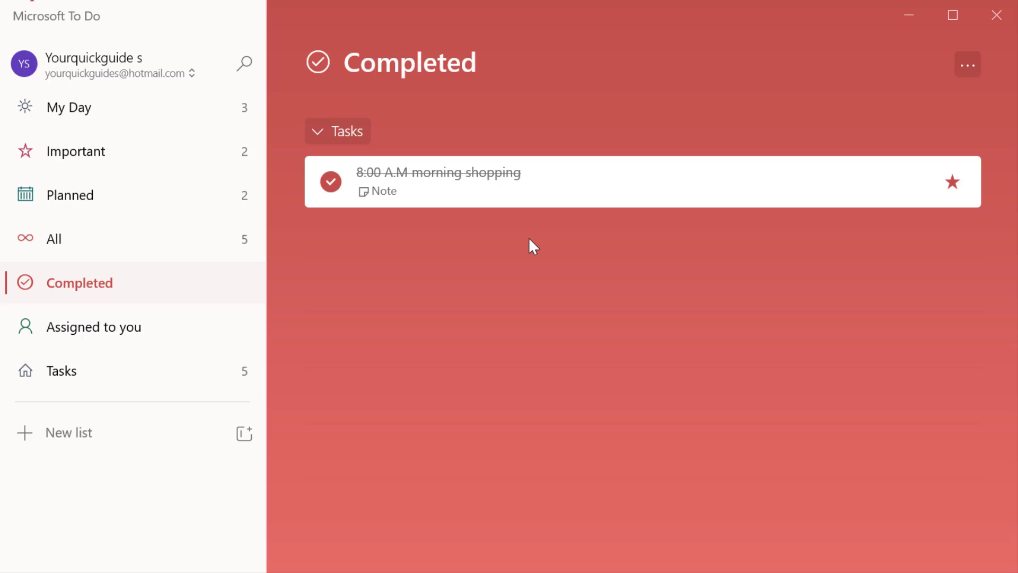
{"action": "left_click", "coordinate": [145, 387]}
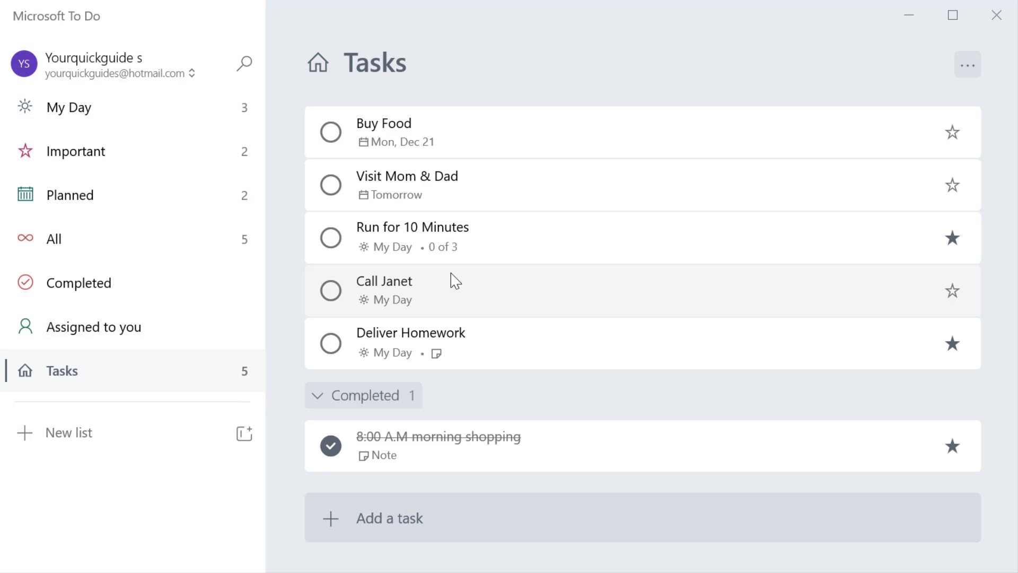
{"action": "left_click", "coordinate": [331, 290]}
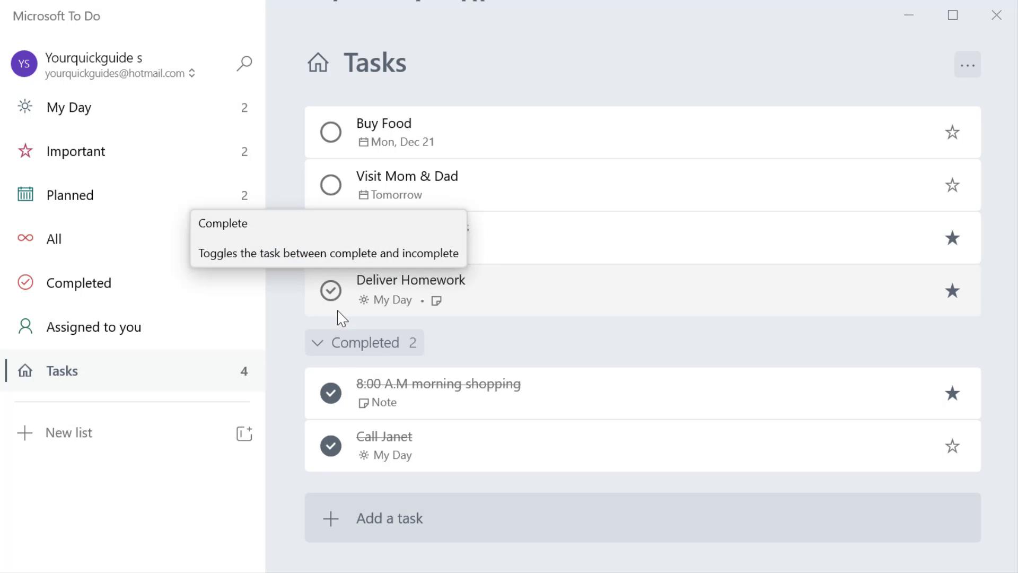
{"action": "left_click", "coordinate": [332, 240]}
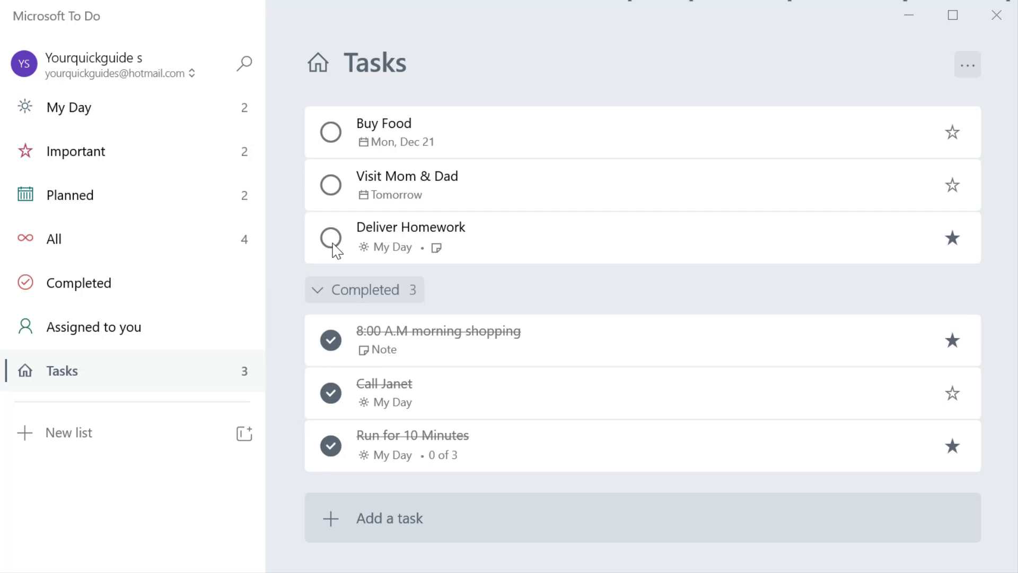
{"action": "left_click", "coordinate": [220, 288]}
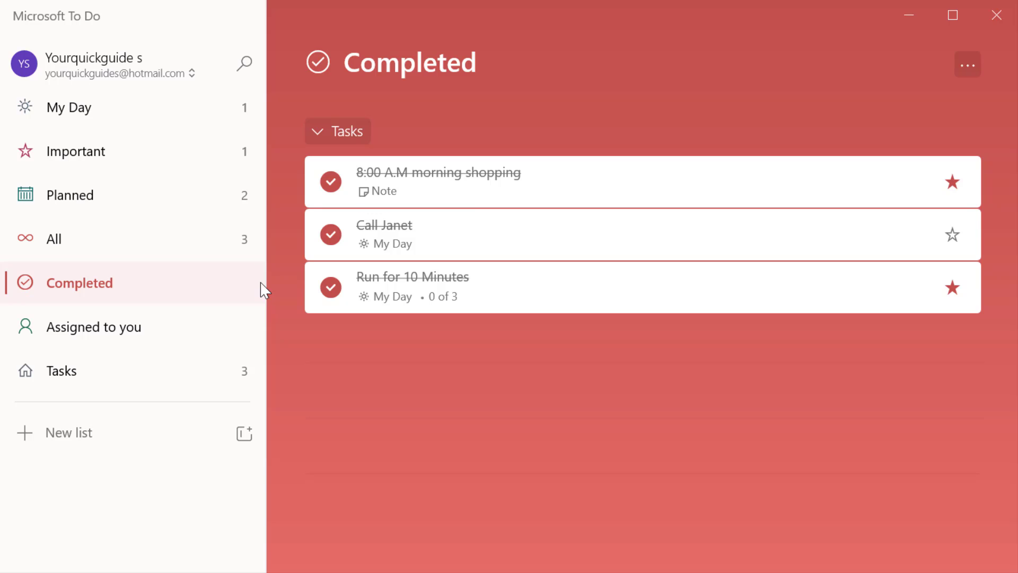
Look through the Assigned to you, All and Completed smart lists
{"action": "left_click", "coordinate": [129, 327]}
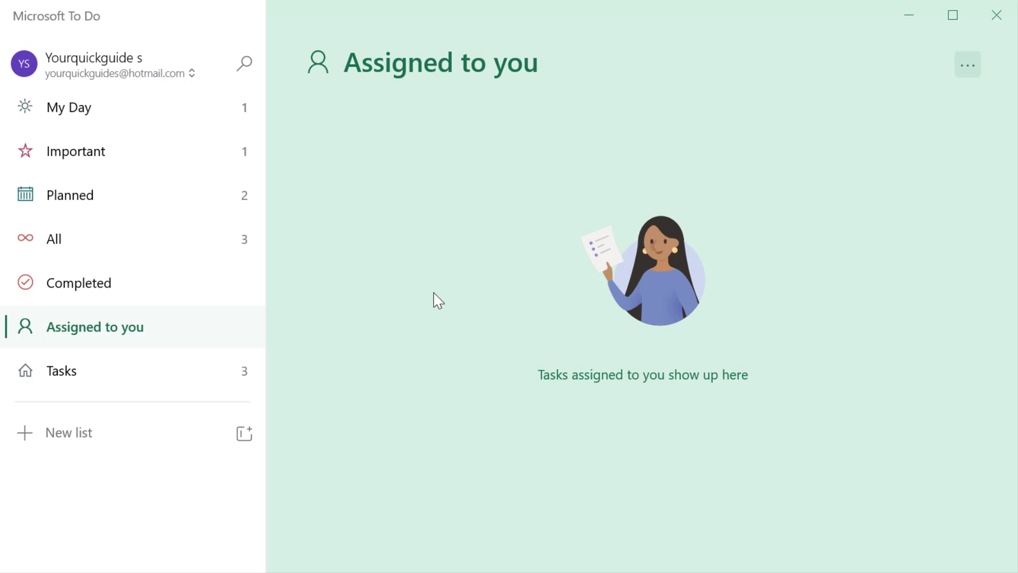
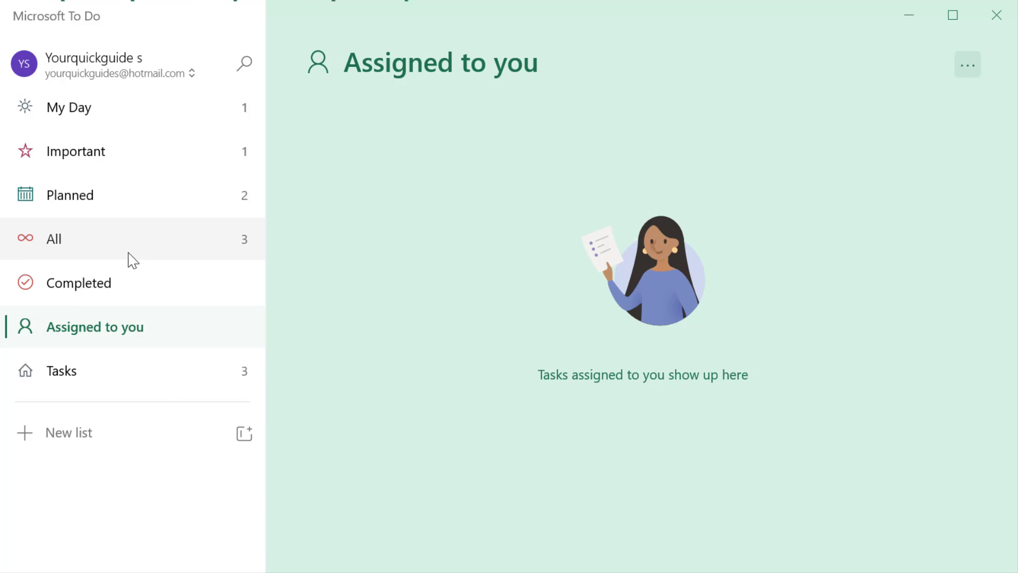
{"action": "left_click", "coordinate": [117, 285]}
{"action": "left_click", "coordinate": [96, 235]}
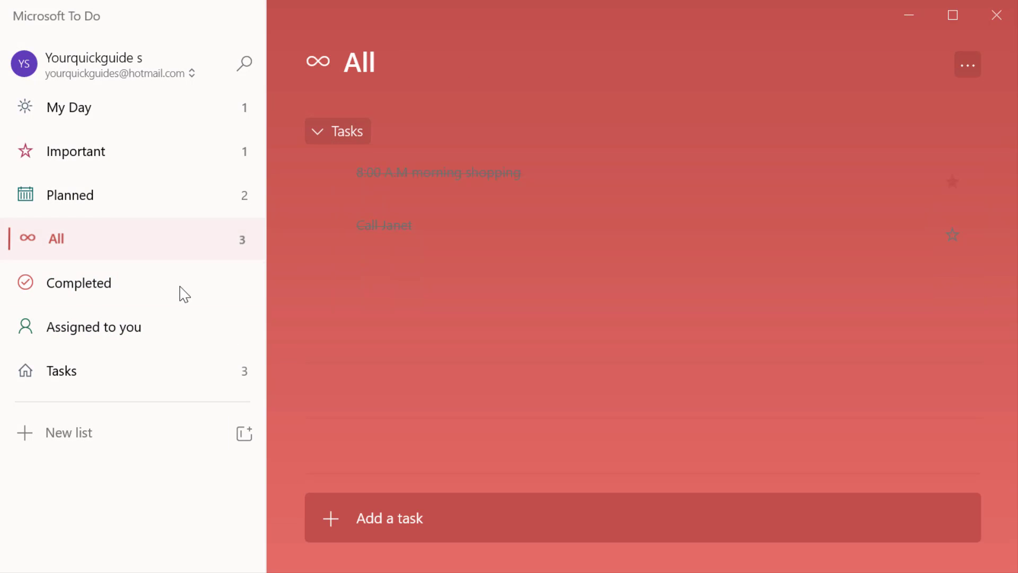
{"action": "left_click", "coordinate": [91, 283]}
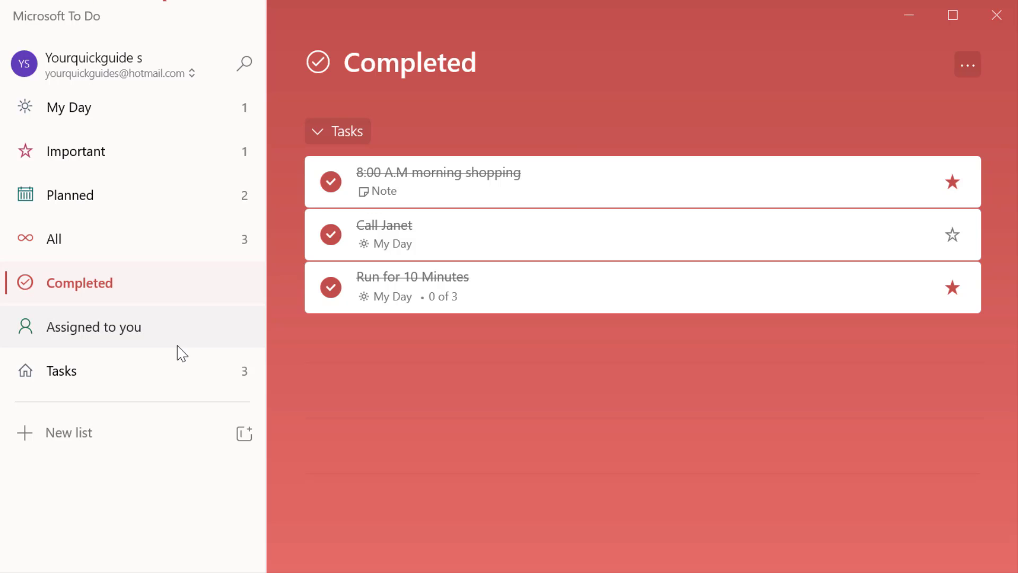
Add a task named "Write every day" to the Tasks list
{"action": "left_click", "coordinate": [157, 376]}
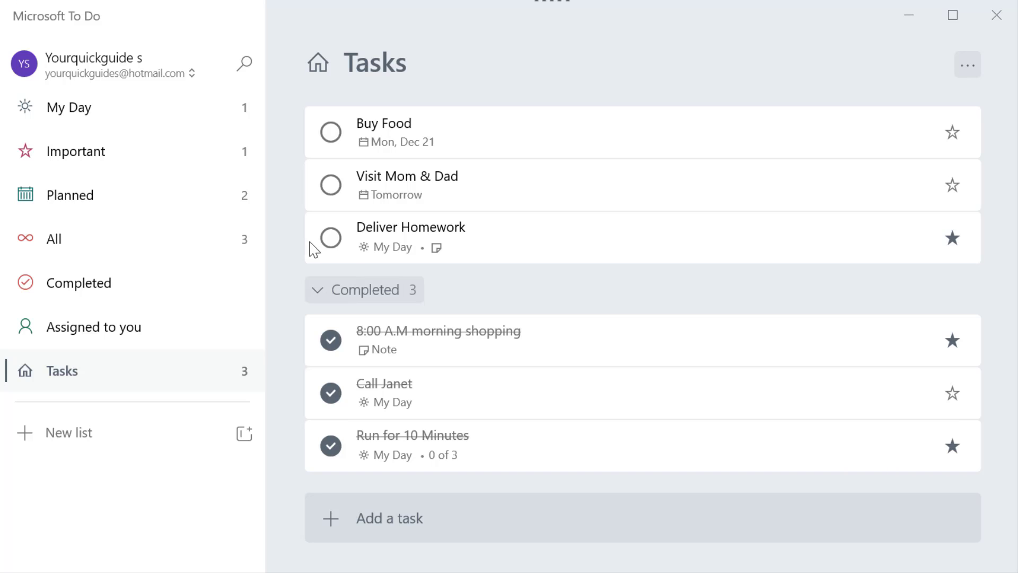
{"action": "left_click", "coordinate": [425, 515]}
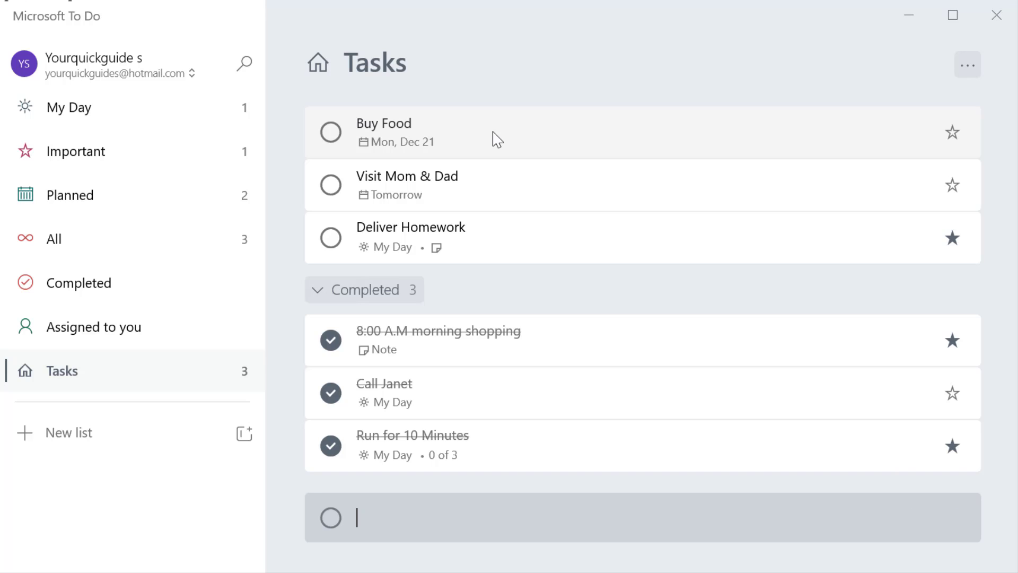
{"action": "type", "text": "Writ"}
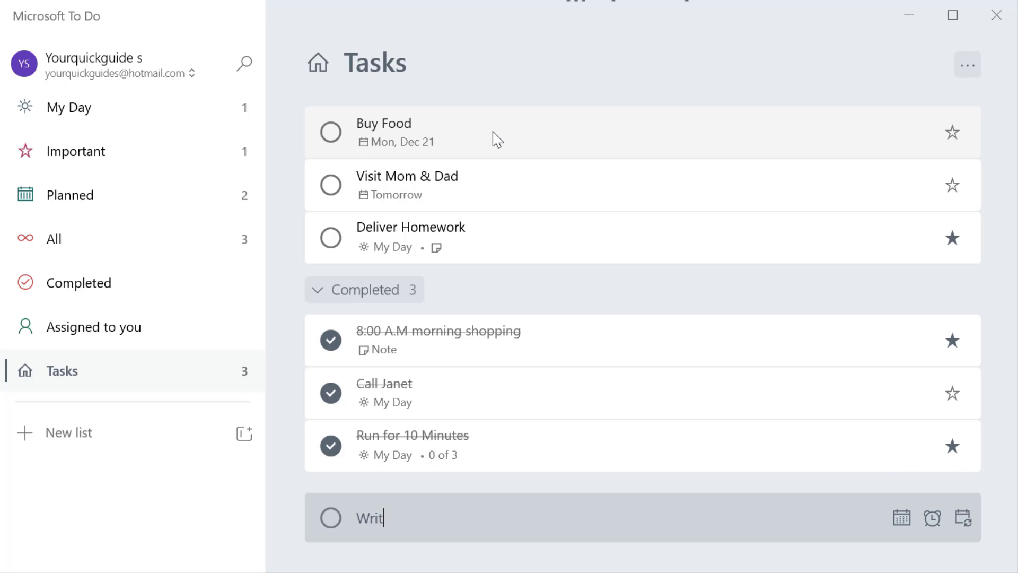
{"action": "type", "text": "e every day"}
{"action": "key", "text": "Return"}
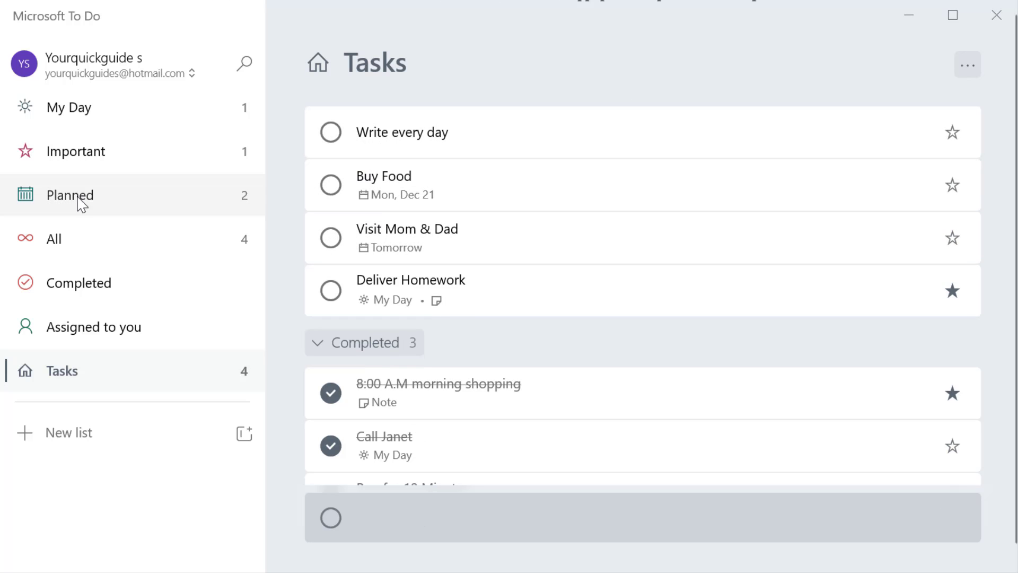
Check the My Day and All lists and return to the Tasks list
{"action": "left_click", "coordinate": [180, 116]}
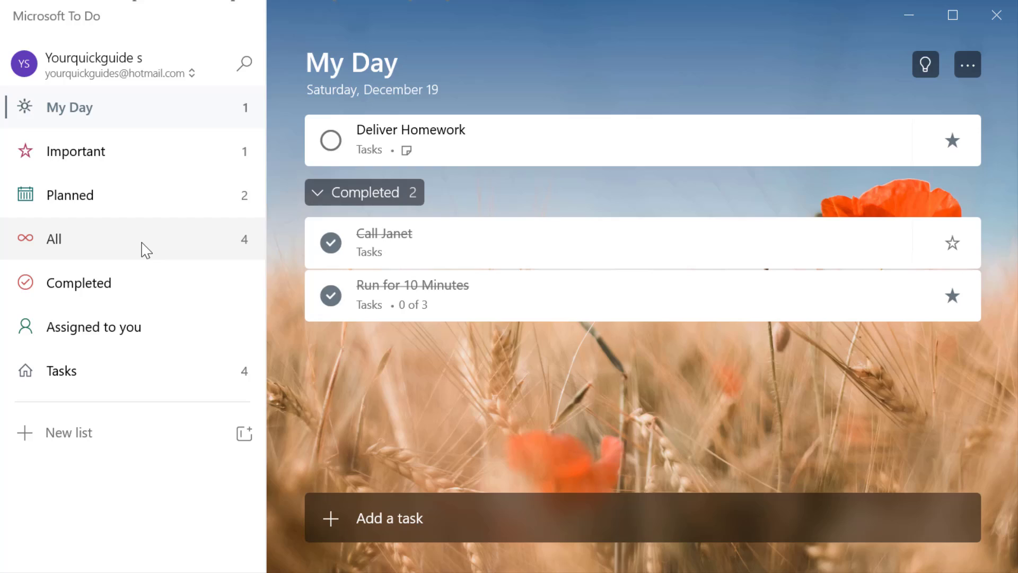
{"action": "left_click", "coordinate": [146, 250]}
{"action": "left_click", "coordinate": [169, 381]}
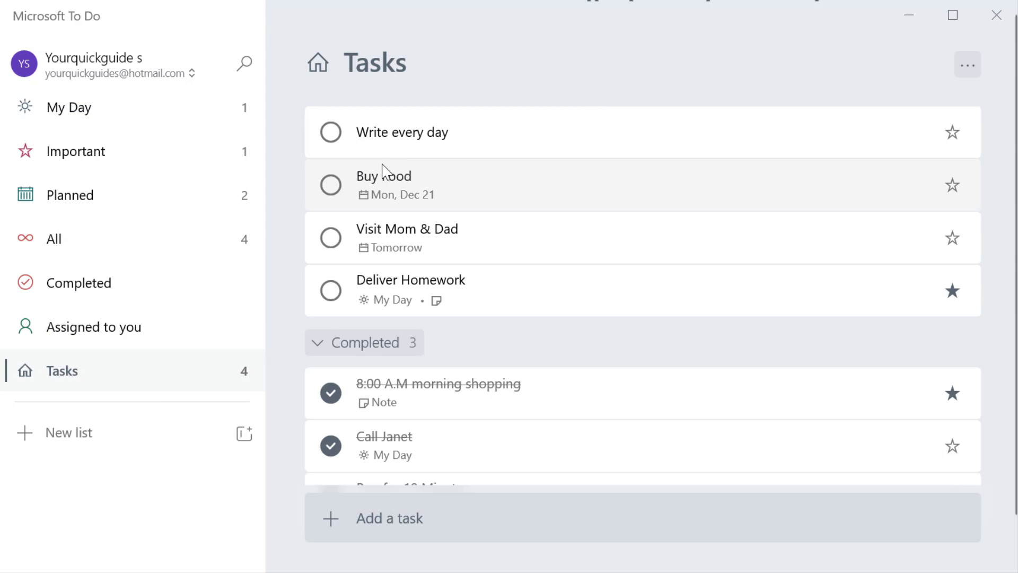
Set the "Write every day" task to repeat daily and close its details
{"action": "left_click", "coordinate": [439, 148]}
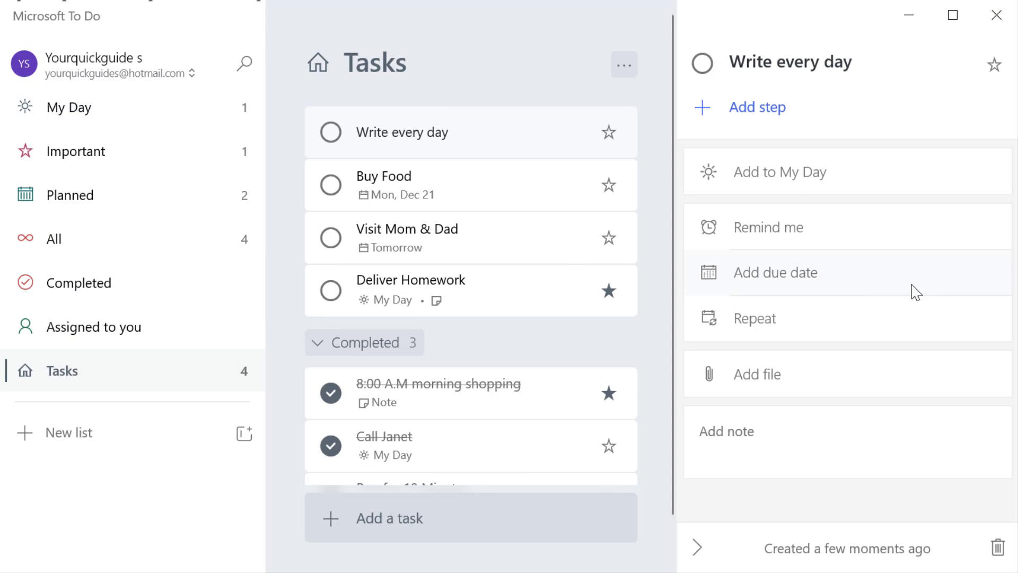
{"action": "left_click", "coordinate": [870, 283]}
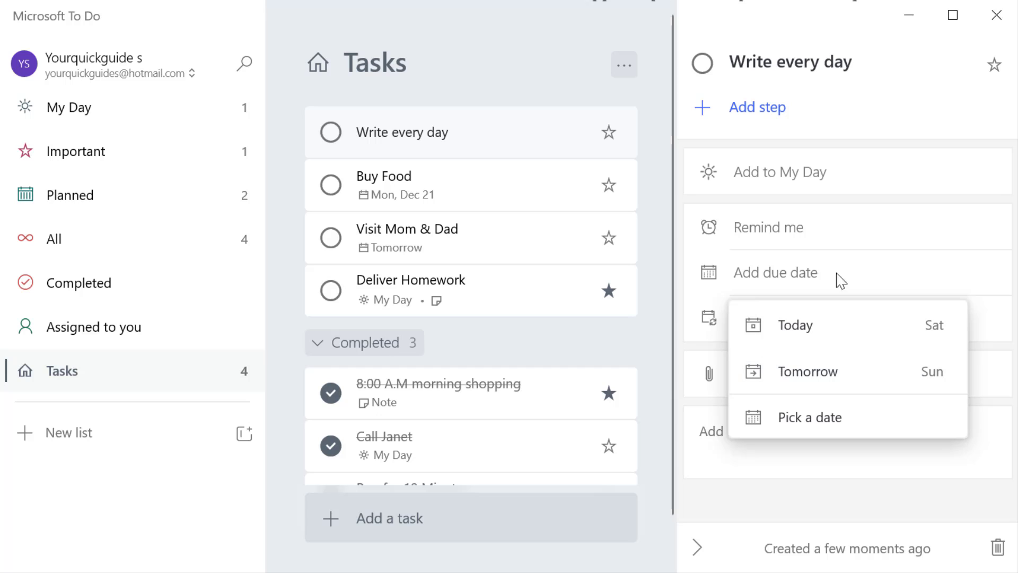
{"action": "left_click", "coordinate": [810, 239]}
{"action": "left_click", "coordinate": [772, 325]}
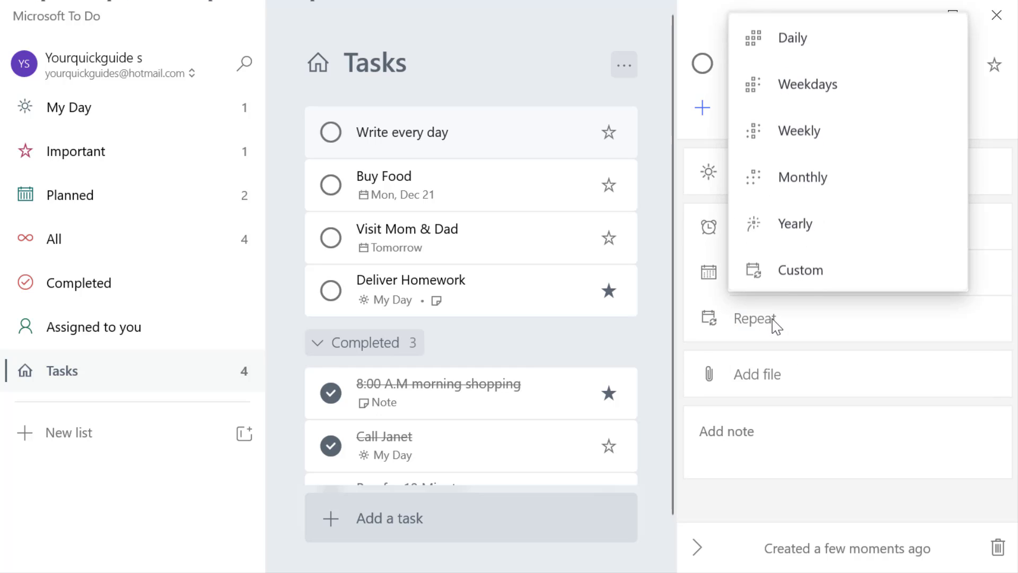
{"action": "left_click", "coordinate": [793, 40]}
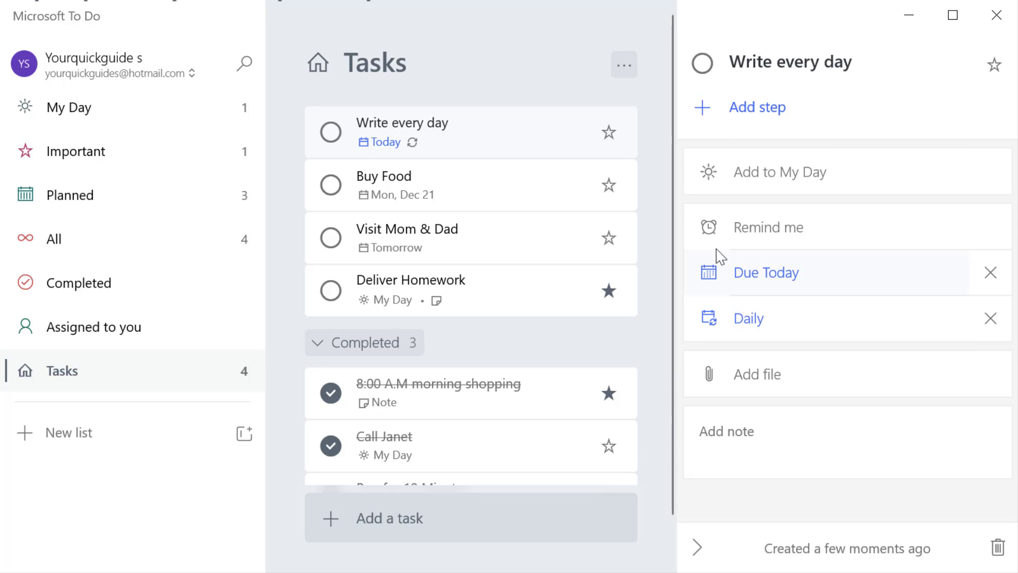
{"action": "left_click", "coordinate": [456, 144]}
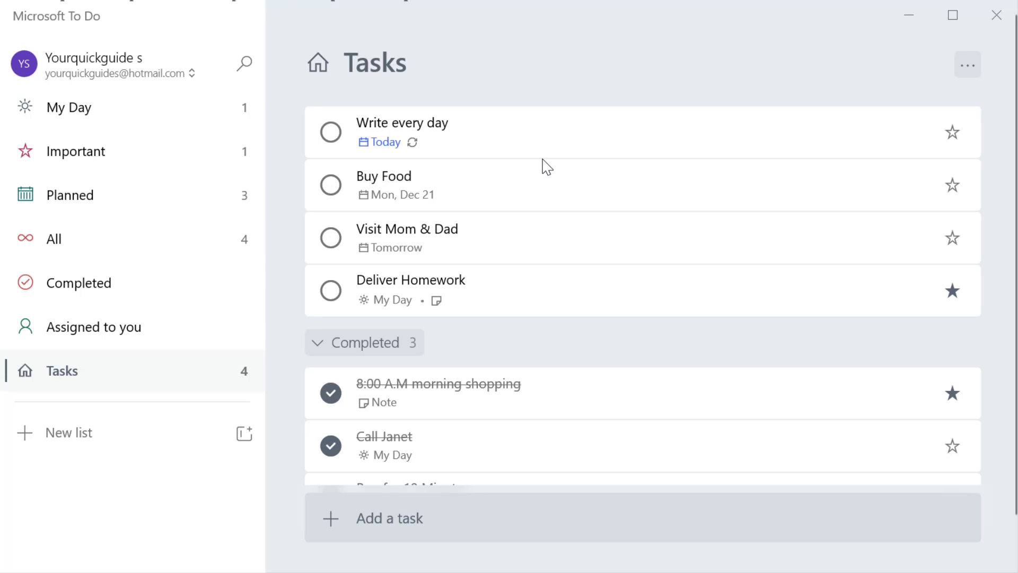
Check the My Day, Tasks and All lists, and expand the Tasks group within All
{"action": "left_click", "coordinate": [81, 115]}
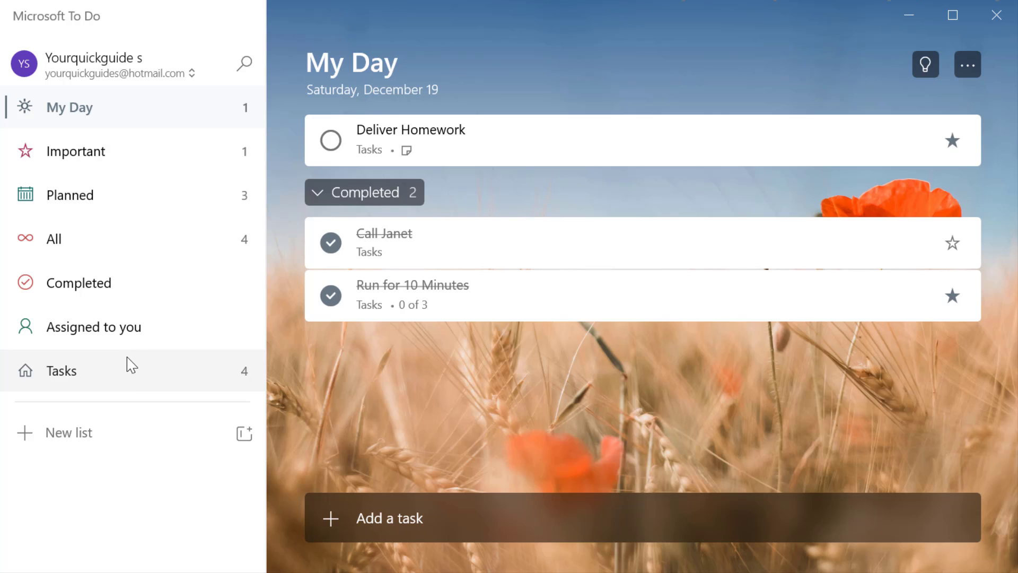
{"action": "left_click", "coordinate": [129, 381]}
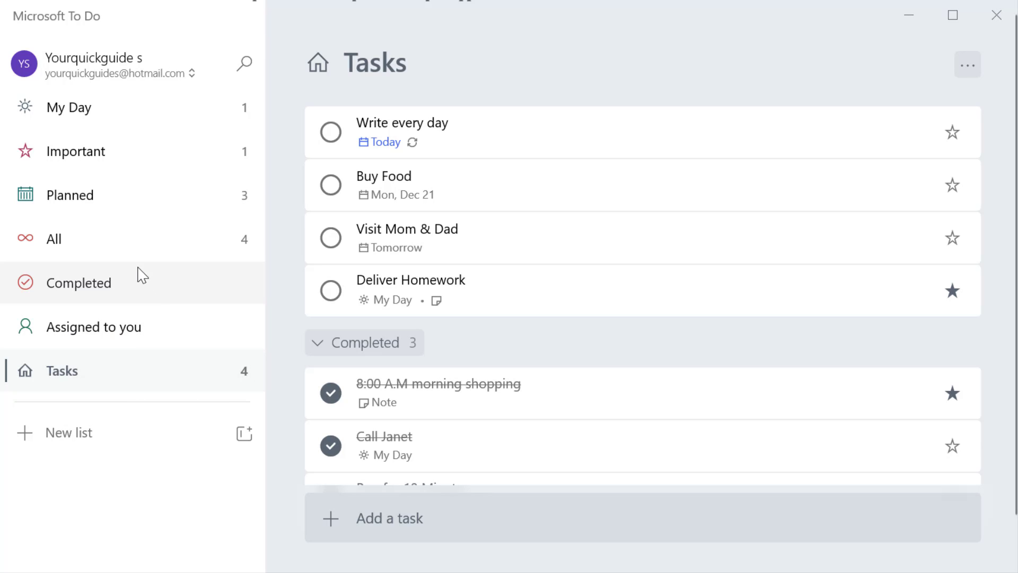
{"action": "left_click", "coordinate": [136, 244]}
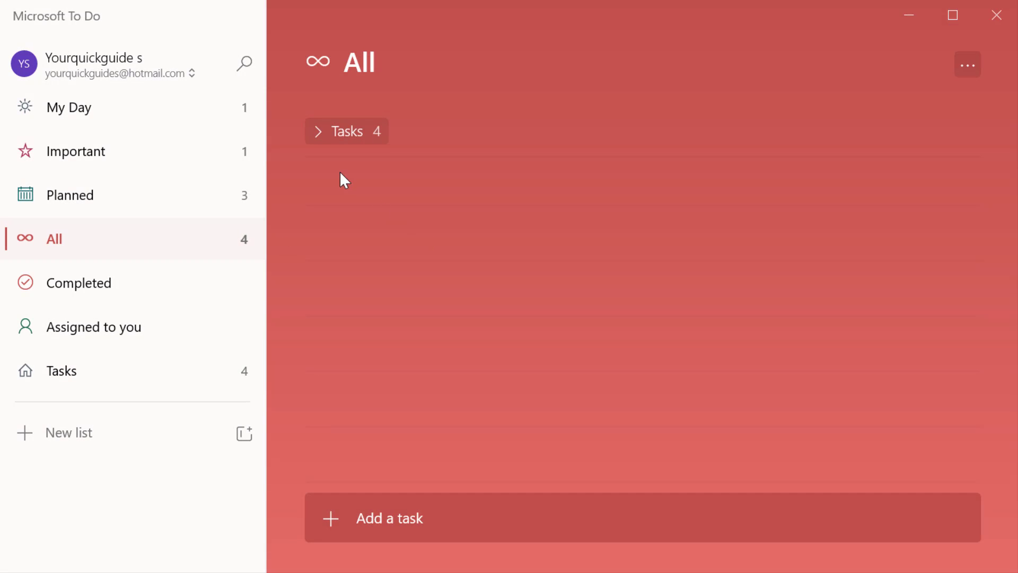
{"action": "left_click", "coordinate": [316, 139]}
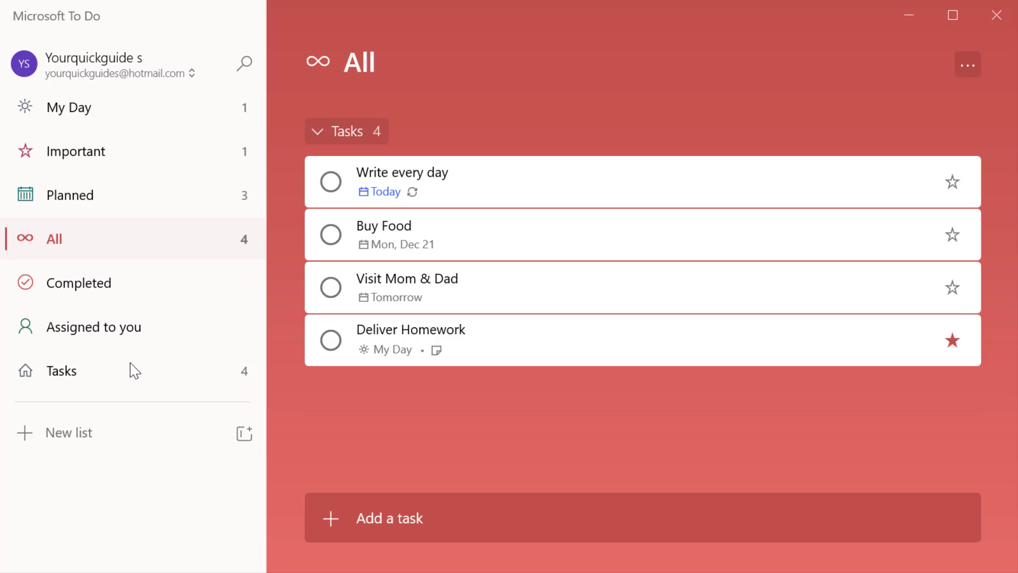
Create two new lists named "Work" and "Home"
{"action": "left_click", "coordinate": [90, 437]}
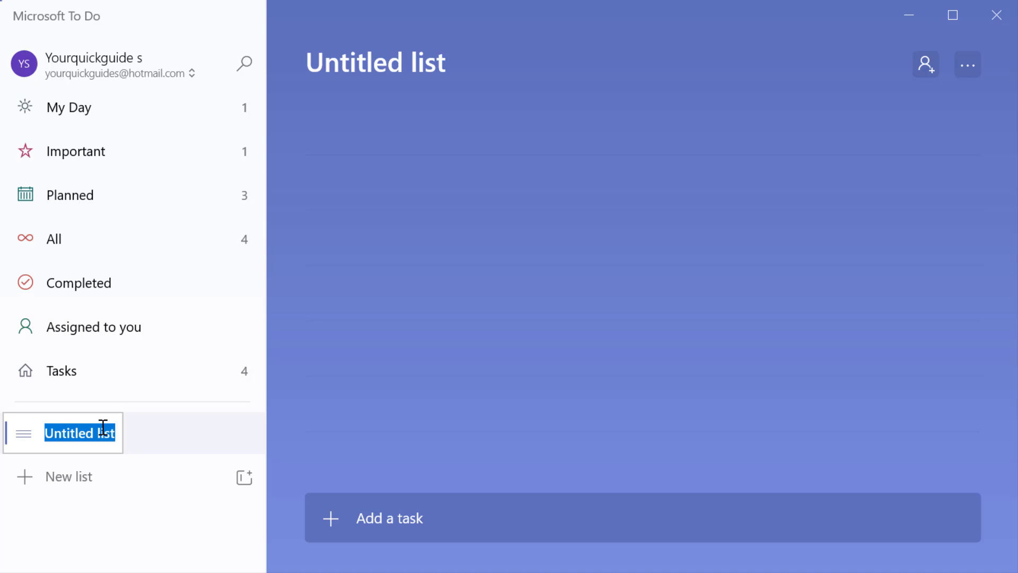
{"action": "type", "text": "Work"}
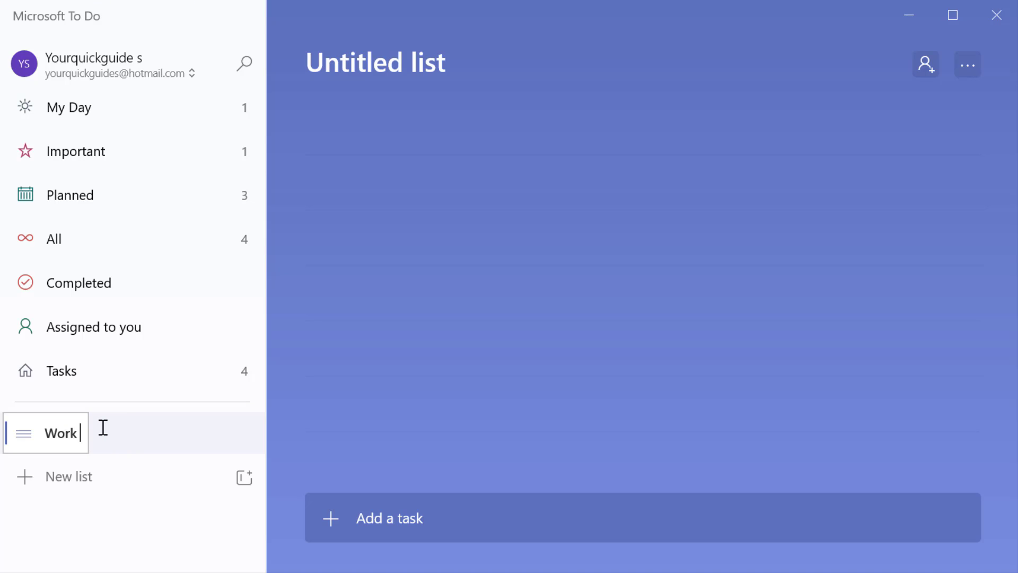
{"action": "key", "text": "Return"}
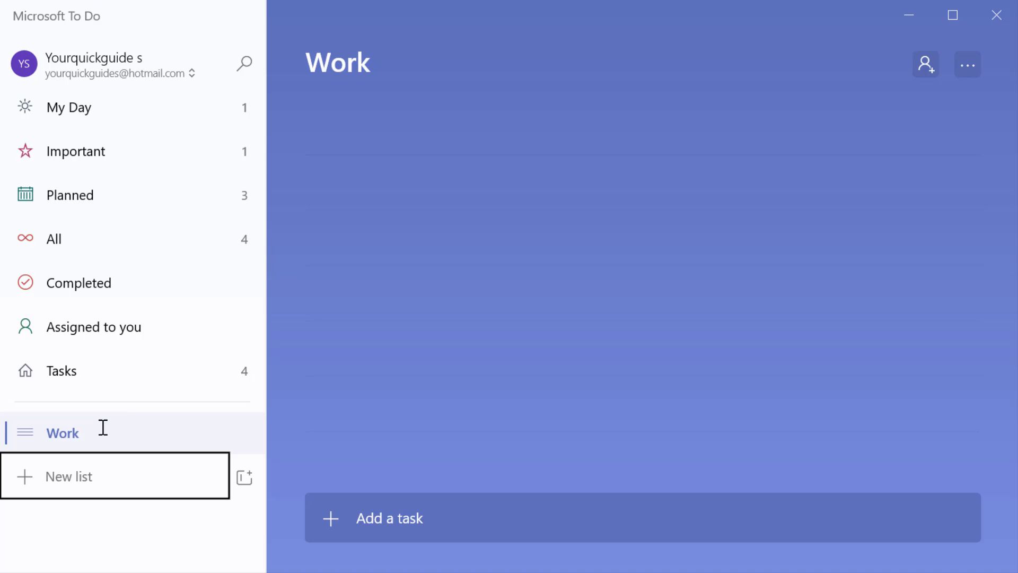
{"action": "left_click", "coordinate": [61, 478]}
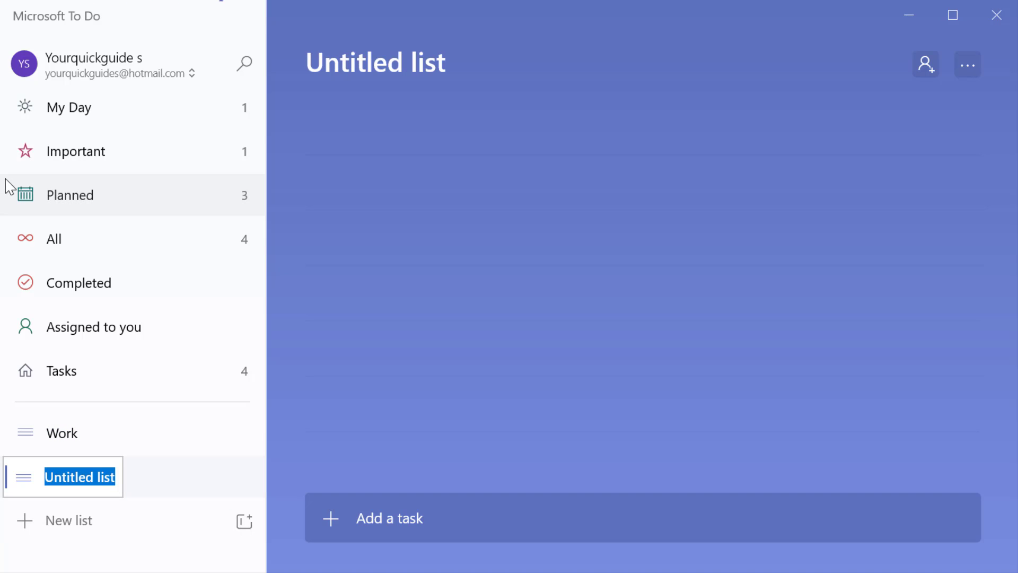
{"action": "type", "text": "Home"}
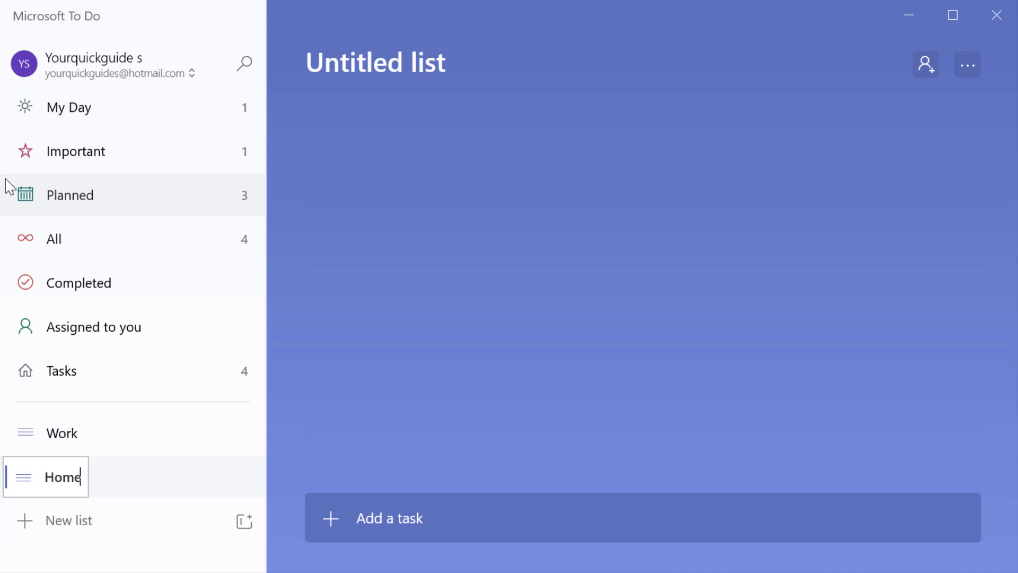
{"action": "key", "text": "Return"}
Add a task named "Shopping" to the Home list
{"action": "left_click", "coordinate": [73, 477]}
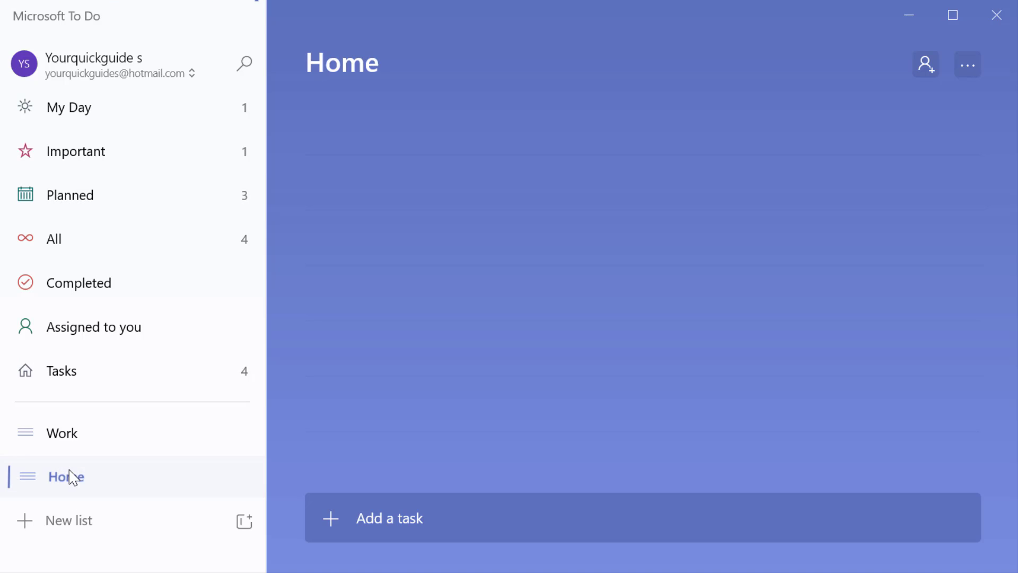
{"action": "left_click", "coordinate": [418, 519]}
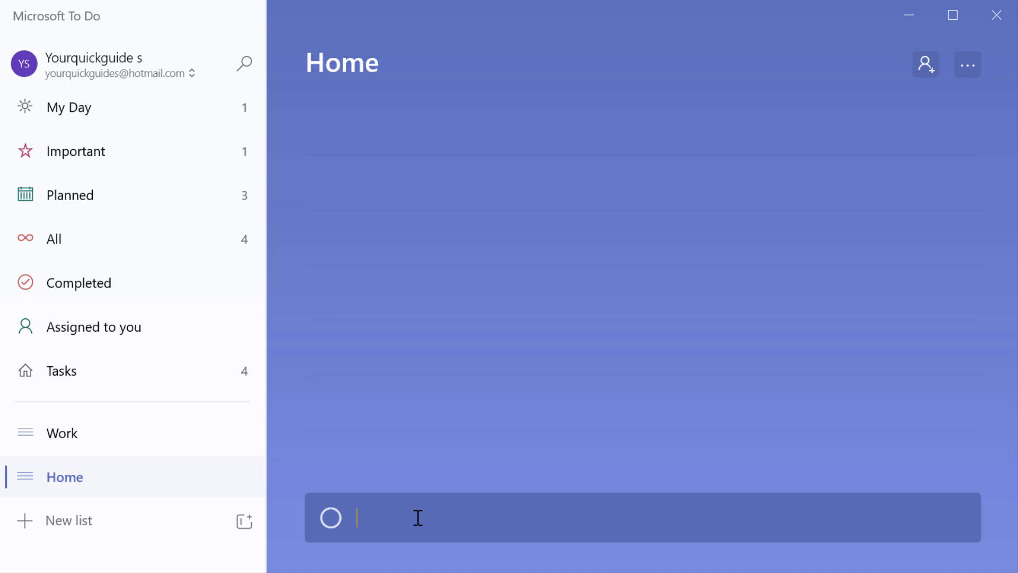
{"action": "type", "text": "Shoppin"}
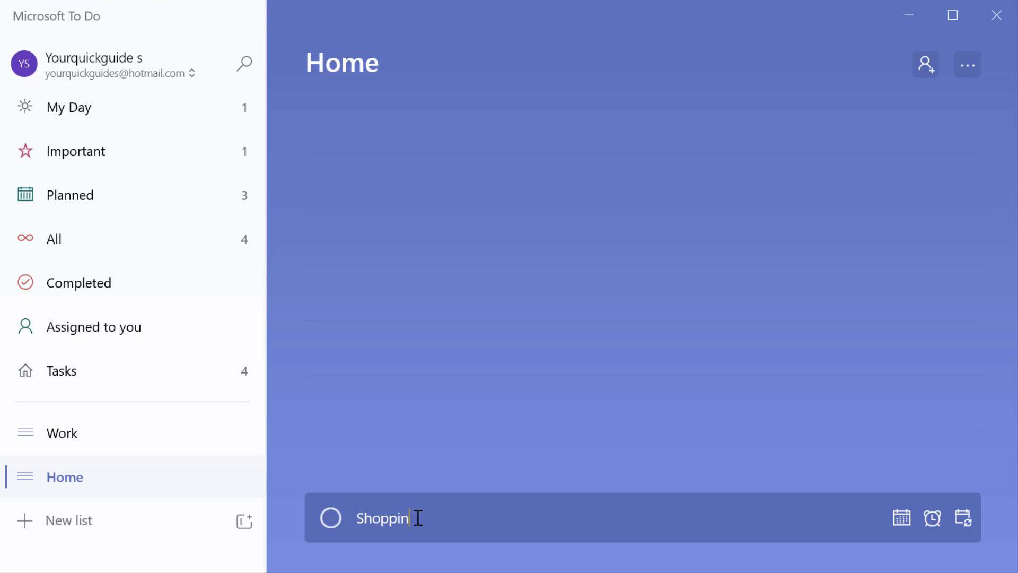
{"action": "type", "text": "g"}
{"action": "key", "text": "Return"}
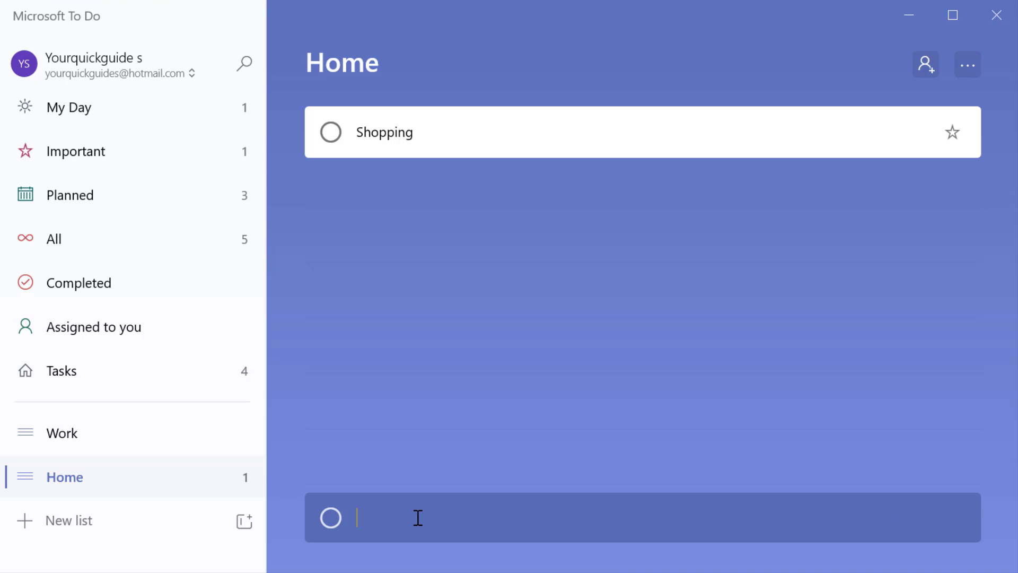
Add a task named "Research the sale" to the Work list
{"action": "left_click", "coordinate": [200, 440]}
{"action": "left_click", "coordinate": [444, 530]}
{"action": "type", "text": "Research"}
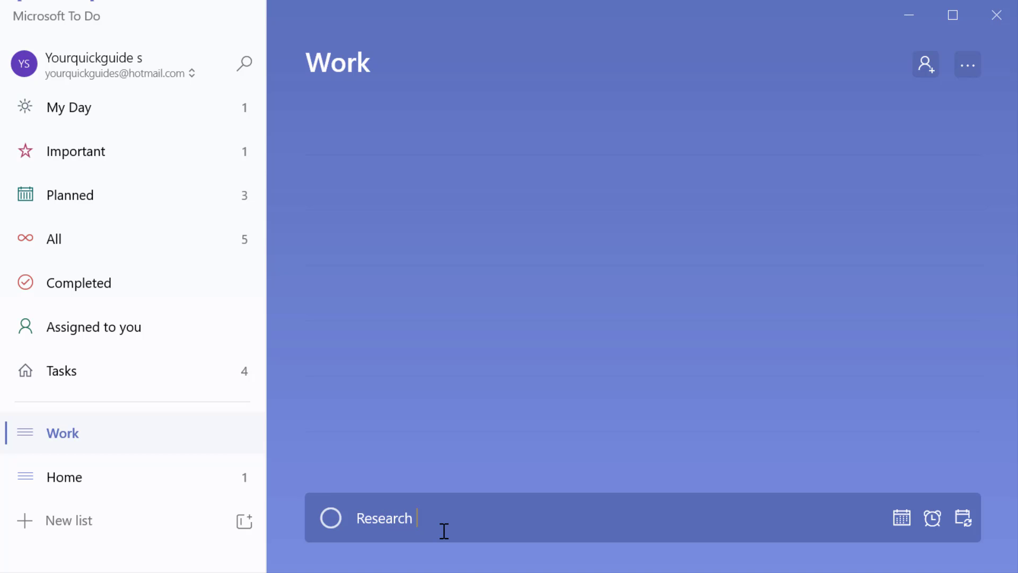
{"action": "type", "text": "the sale"}
{"action": "key", "text": "Return"}
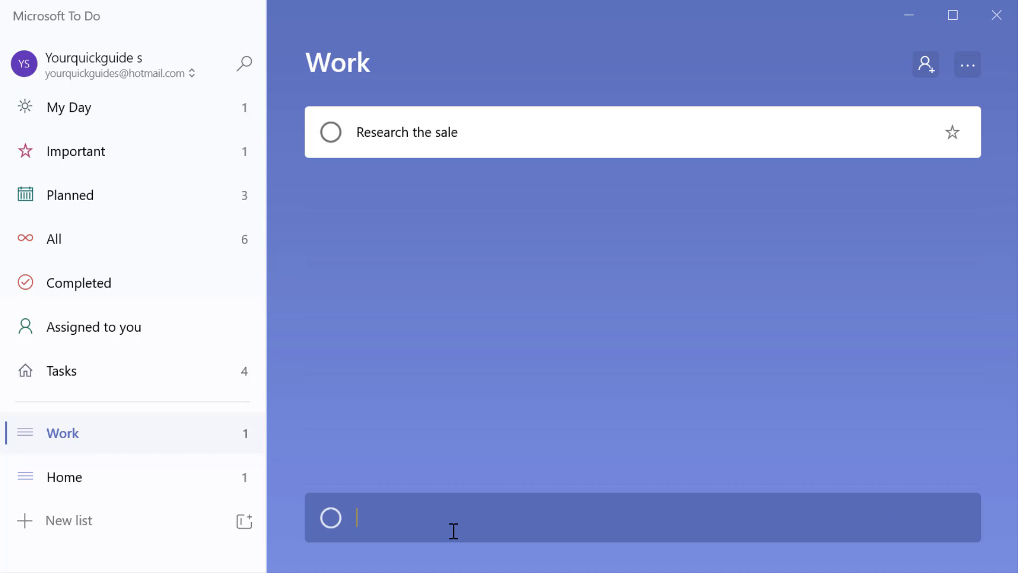
Set a reminder for tomorrow at 9:00 AM on the Shopping task in the Home list
{"action": "left_click", "coordinate": [115, 474]}
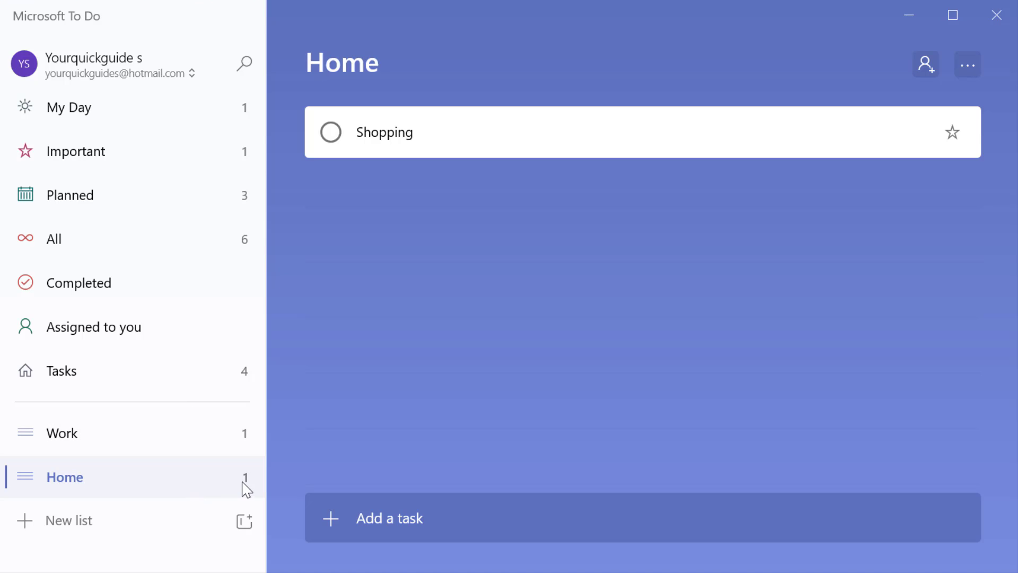
{"action": "left_click", "coordinate": [757, 151]}
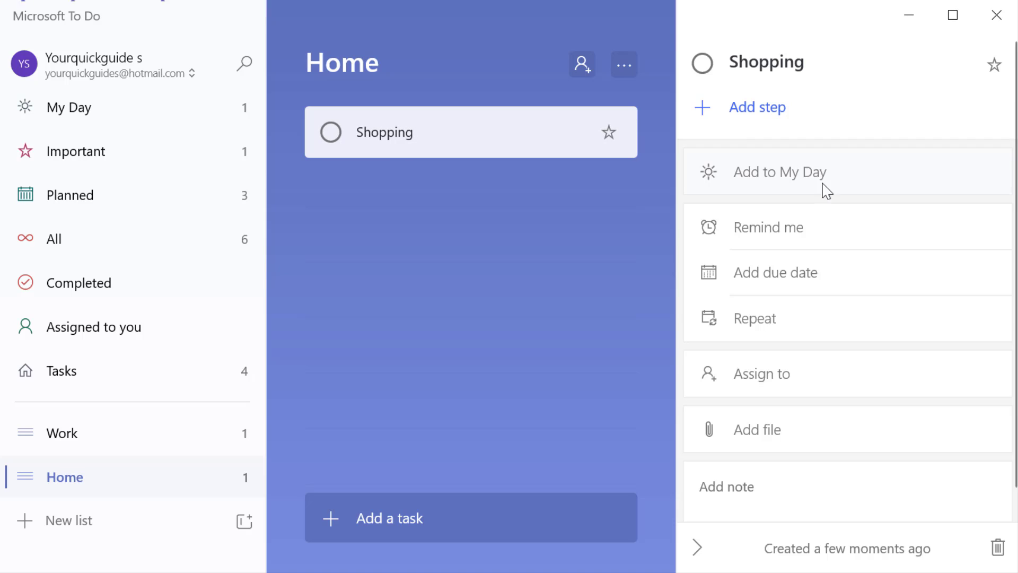
{"action": "left_click", "coordinate": [799, 228]}
{"action": "left_click", "coordinate": [834, 372]}
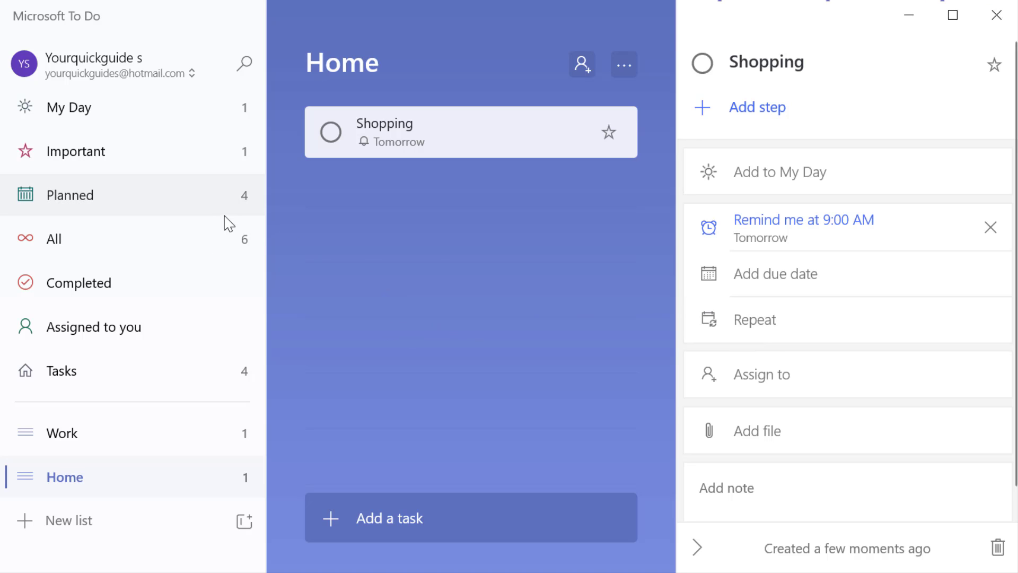
Review the Planned list alongside the Work and Home lists, and view the Home list's options
{"action": "left_click", "coordinate": [102, 198]}
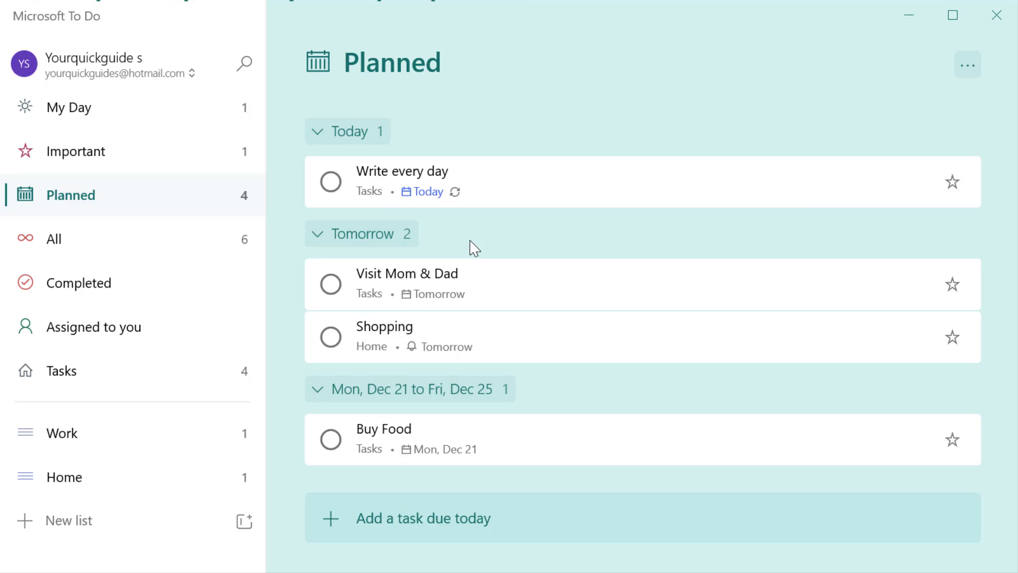
{"action": "left_click", "coordinate": [172, 431]}
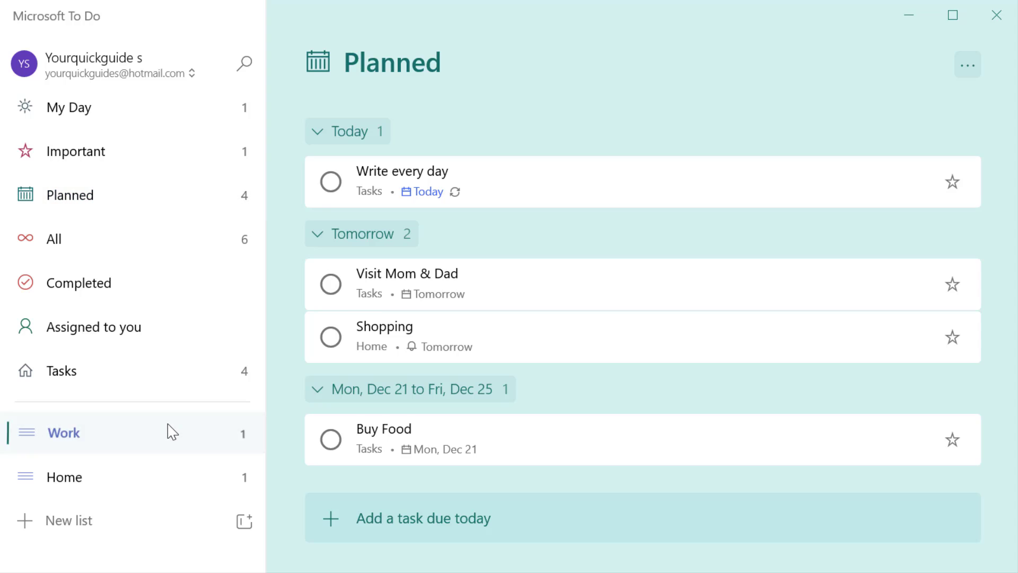
{"action": "left_click", "coordinate": [182, 477]}
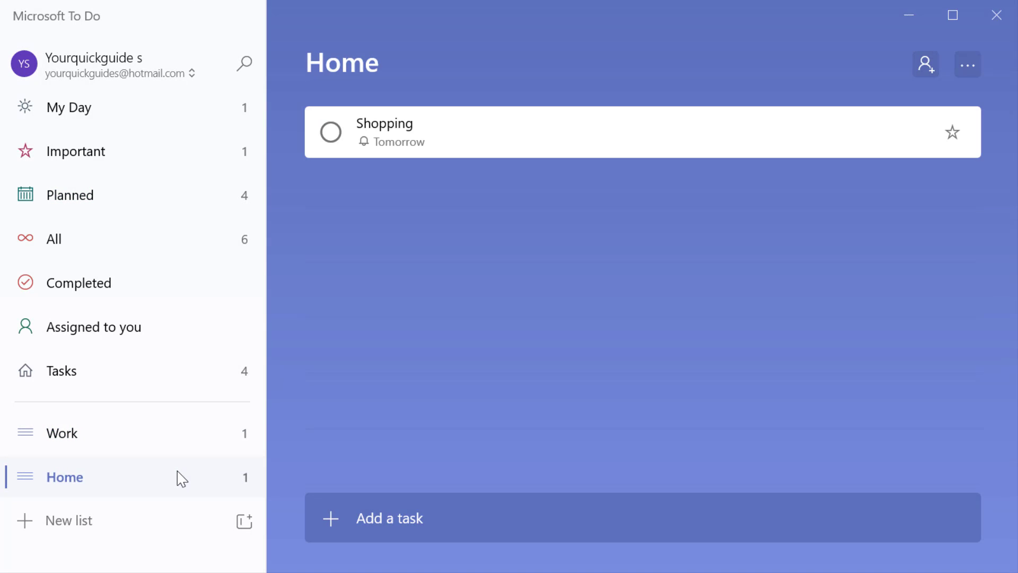
{"action": "left_click", "coordinate": [130, 199]}
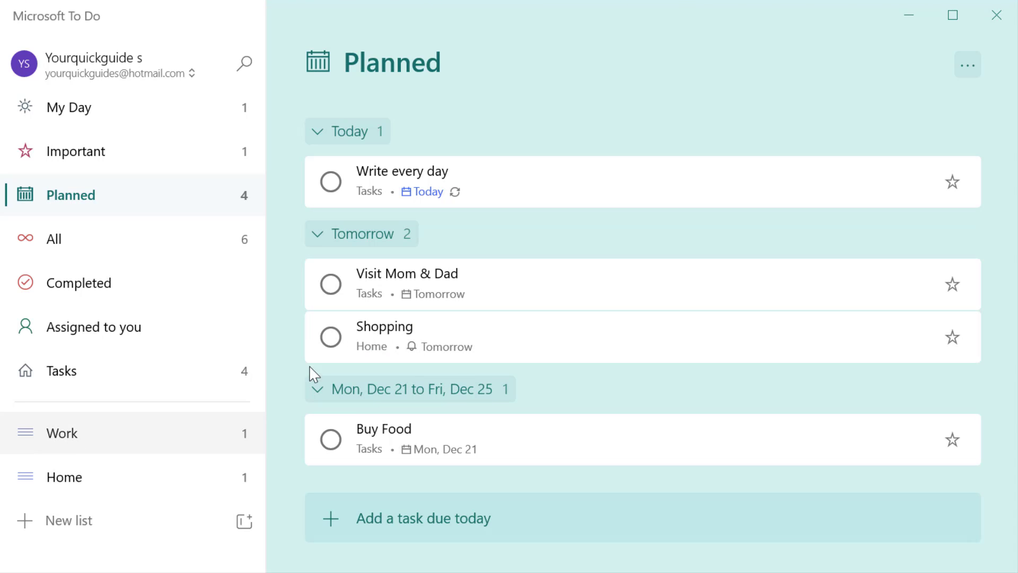
{"action": "left_click", "coordinate": [201, 494]}
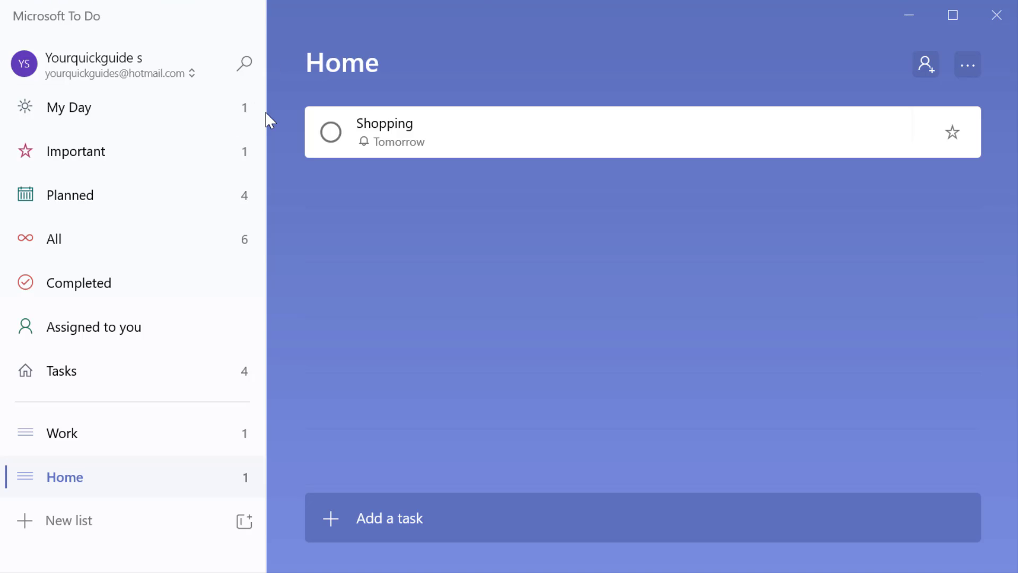
{"action": "left_click", "coordinate": [975, 66]}
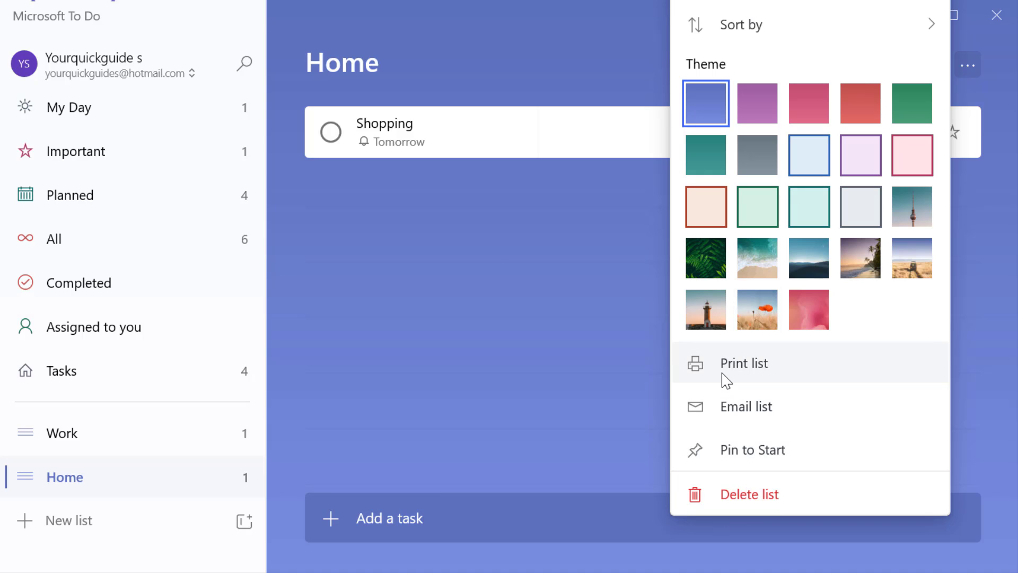
{"action": "left_click", "coordinate": [475, 319]}
Look through the Assigned to you, Completed, All and Important lists, and view the options of My Day
{"action": "left_click", "coordinate": [104, 328]}
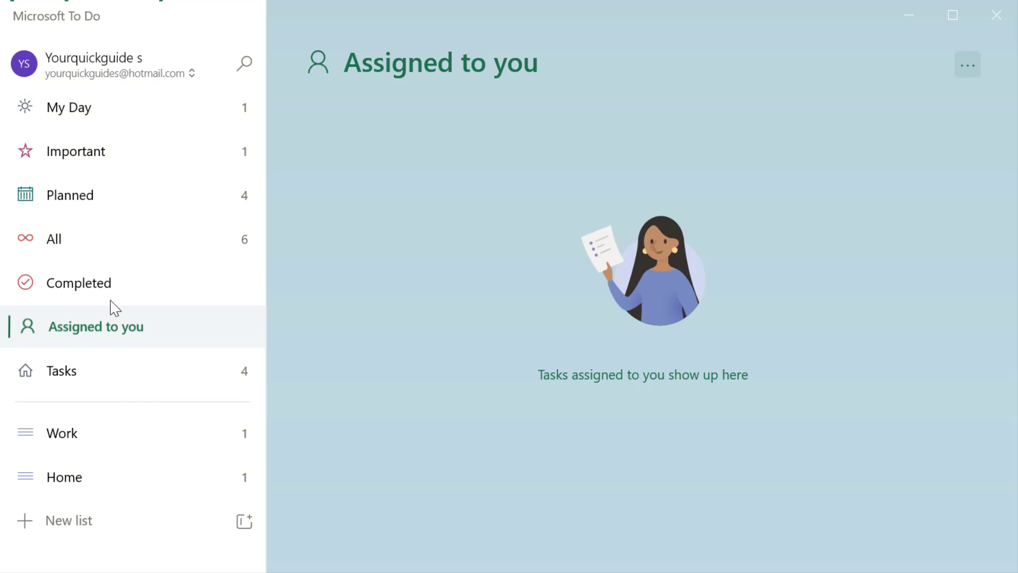
{"action": "left_click", "coordinate": [112, 285]}
{"action": "left_click", "coordinate": [115, 238]}
{"action": "left_click", "coordinate": [109, 150]}
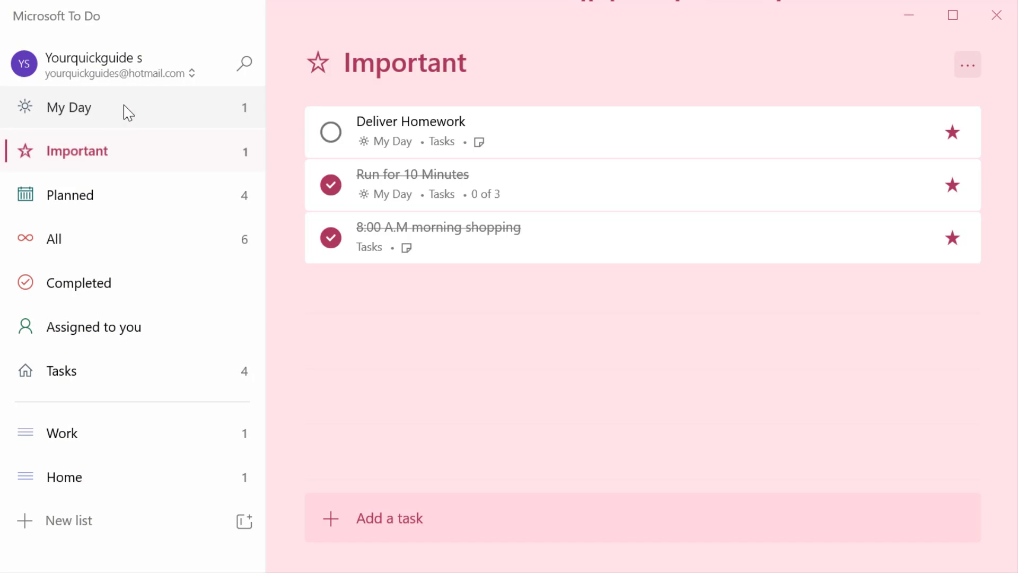
{"action": "left_click", "coordinate": [127, 108]}
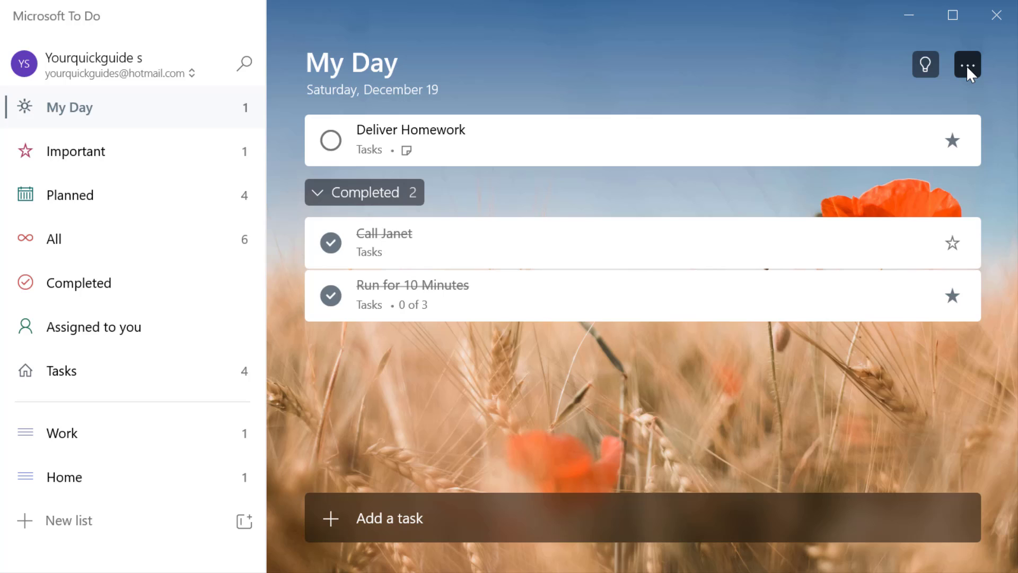
{"action": "left_click", "coordinate": [968, 65]}
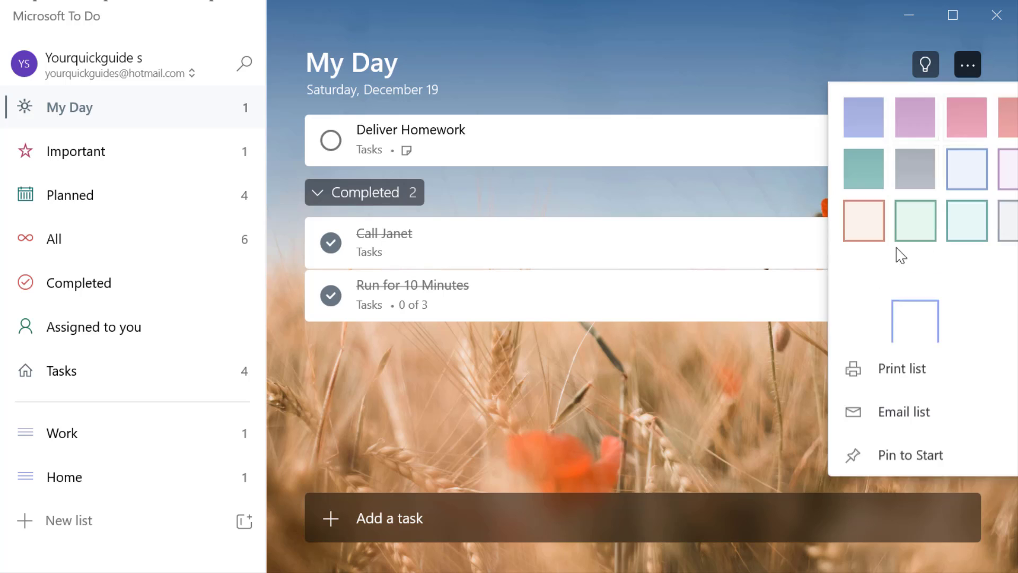
{"action": "left_click", "coordinate": [109, 69]}
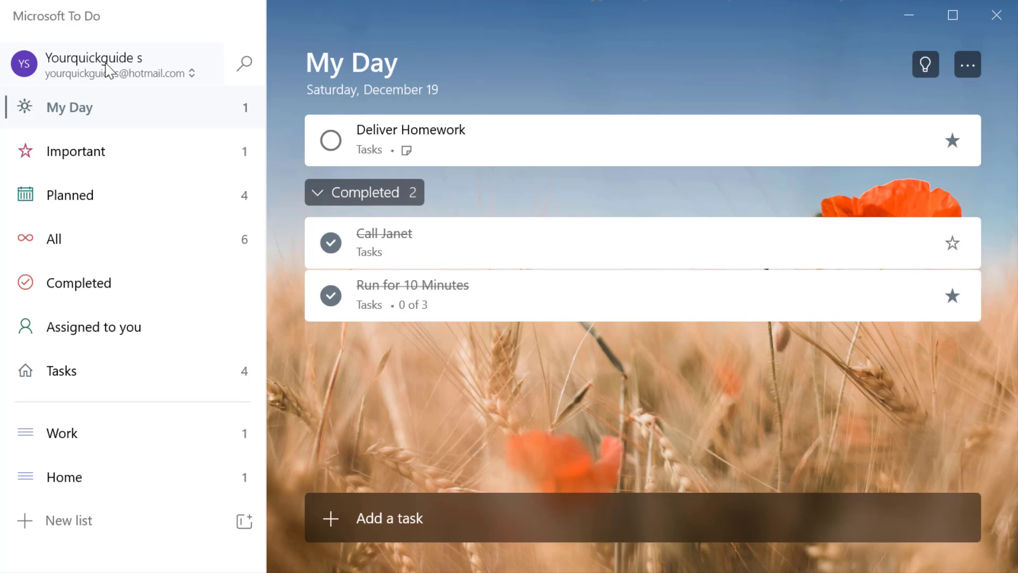
Turn off the All smart list in the settings and return to the task lists
{"action": "left_click", "coordinate": [121, 78]}
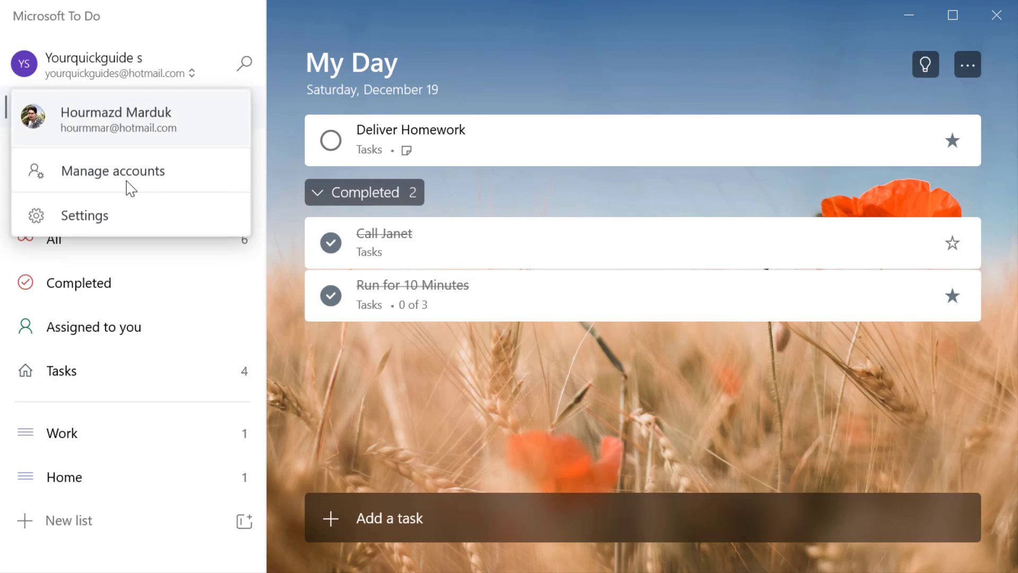
{"action": "left_click", "coordinate": [126, 212]}
{"action": "scroll", "coordinate": [444, 353], "scroll_direction": "down", "scroll_amount": 10}
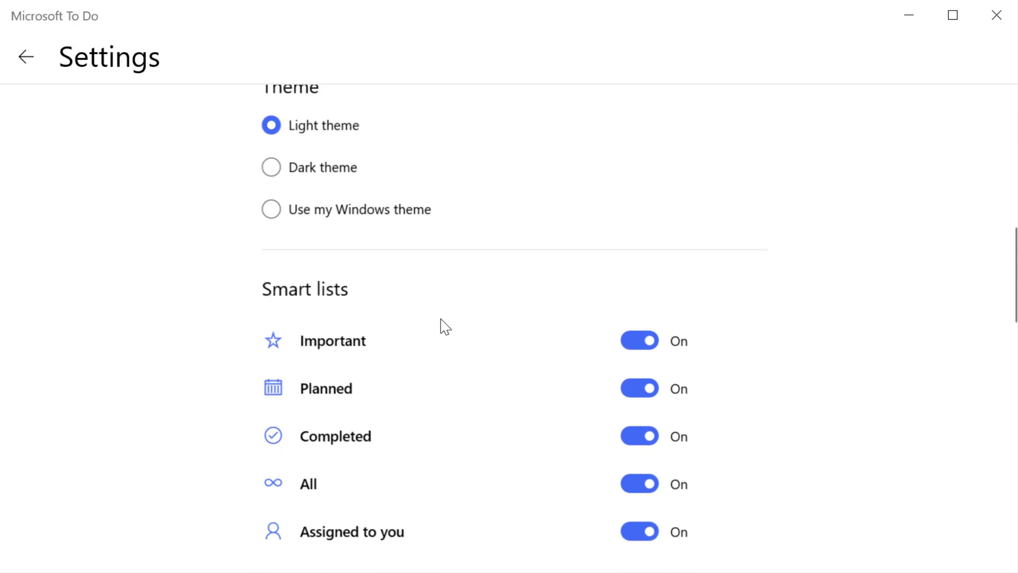
{"action": "left_click", "coordinate": [639, 340]}
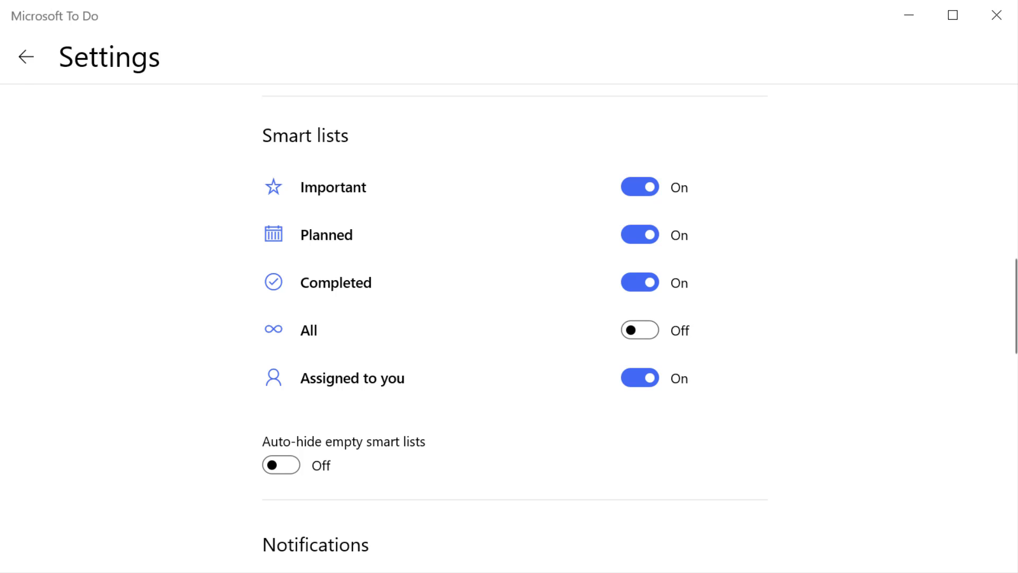
{"action": "left_click", "coordinate": [22, 66]}
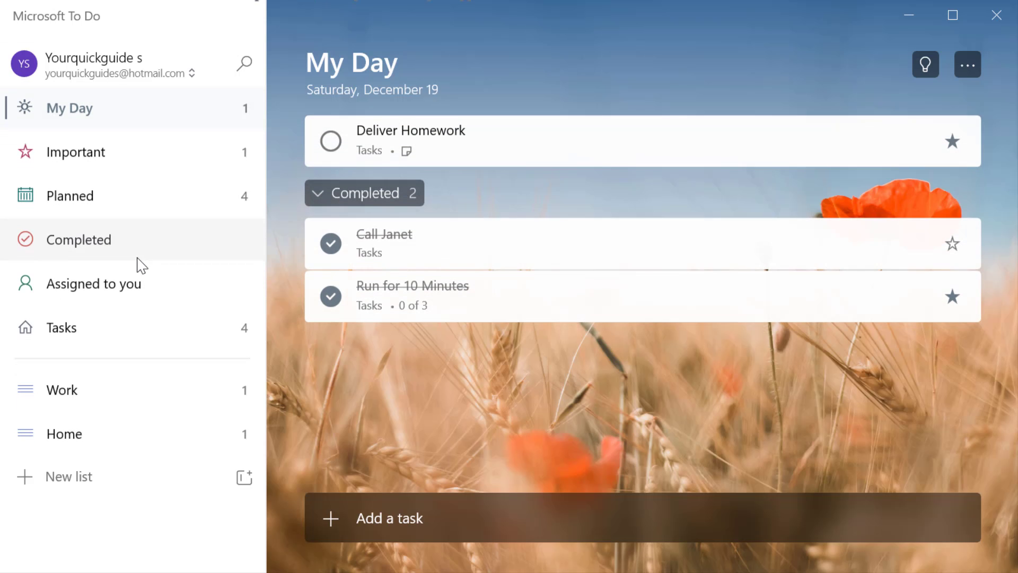
View the Work list's options, including its sorting choices, leaving its name and order as they are
{"action": "left_click", "coordinate": [74, 401]}
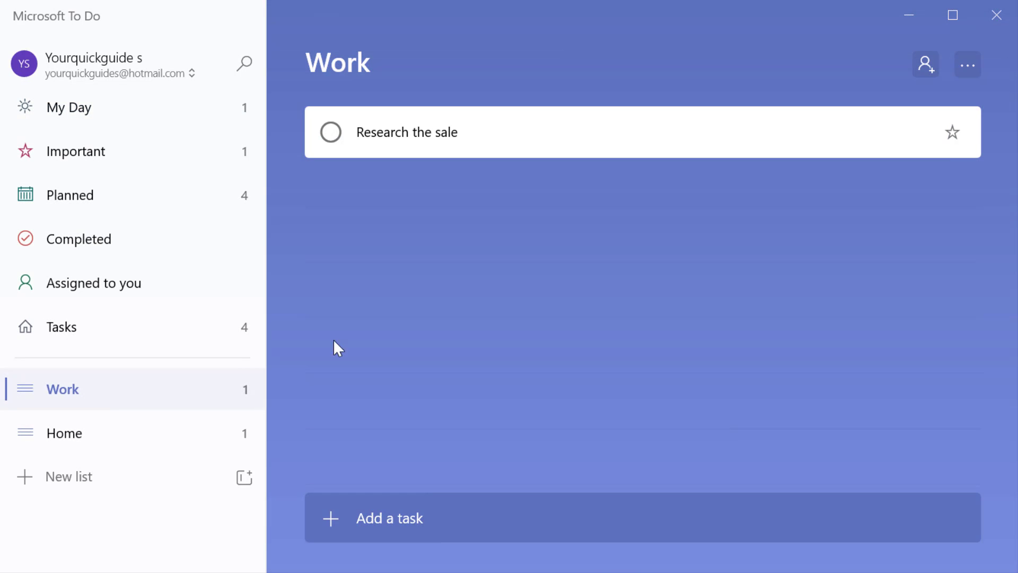
{"action": "left_click", "coordinate": [968, 65]}
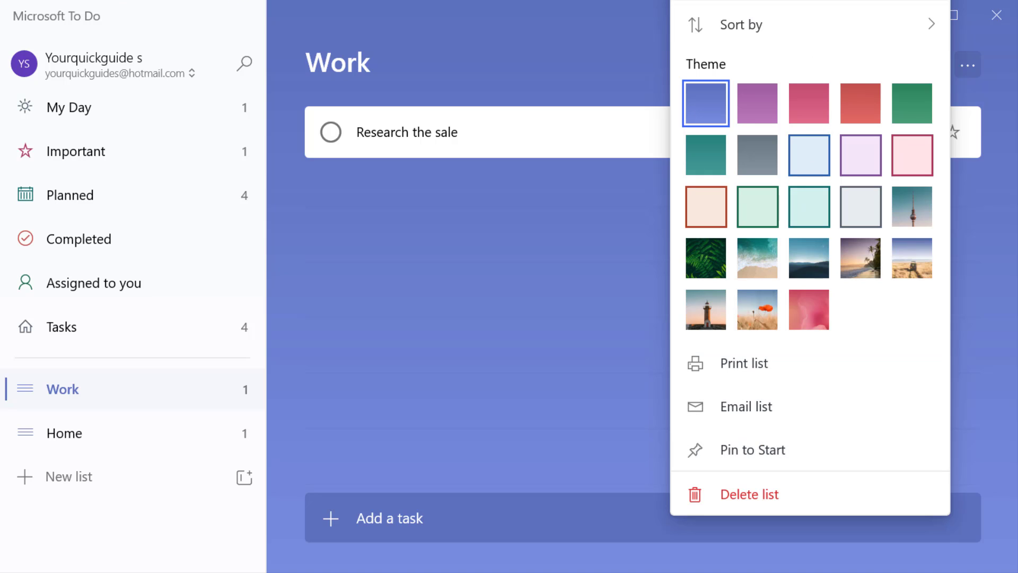
{"action": "left_click", "coordinate": [742, 1]}
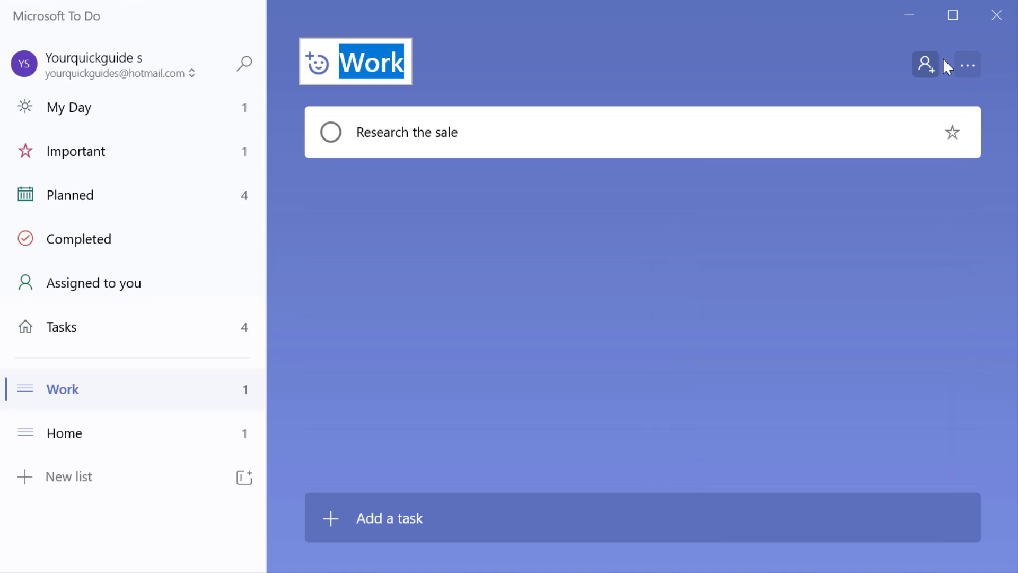
{"action": "left_click", "coordinate": [976, 61]}
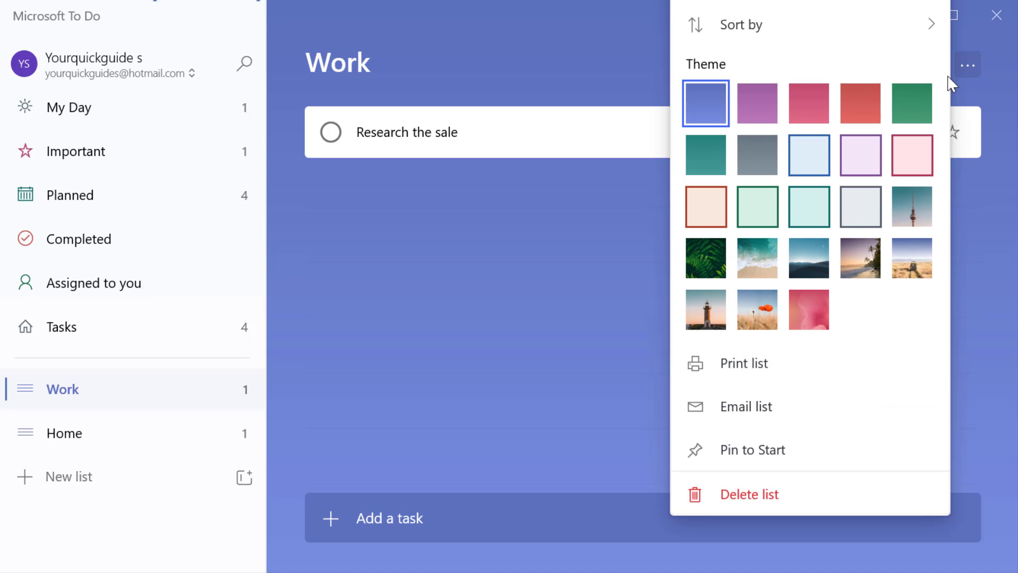
{"action": "left_click", "coordinate": [706, 35]}
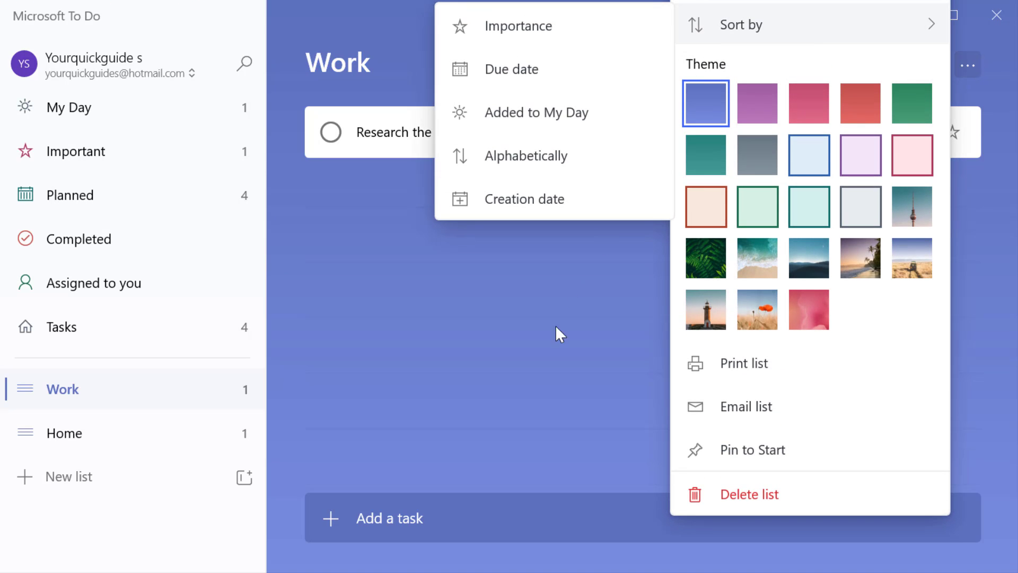
{"action": "left_click", "coordinate": [572, 361]}
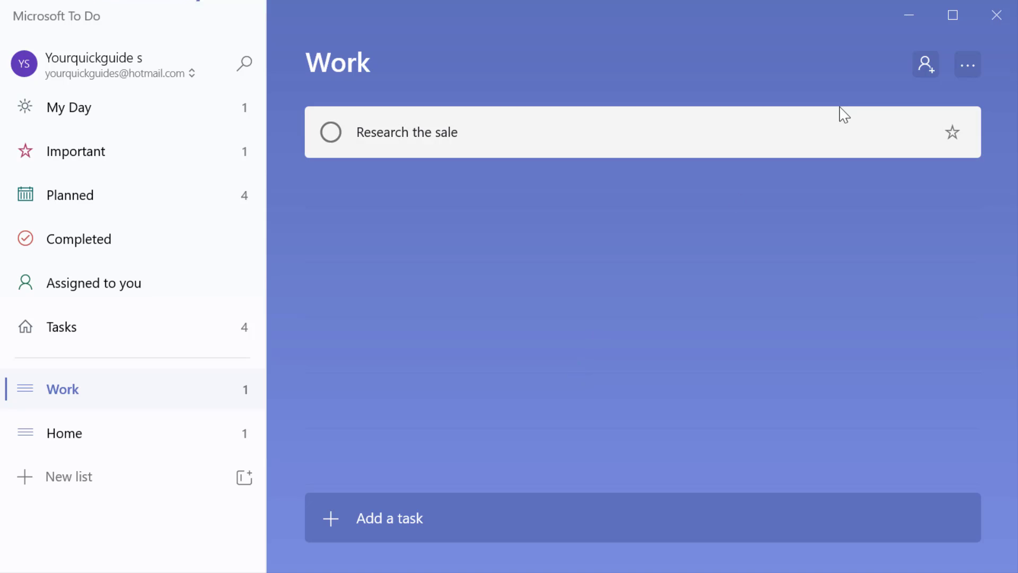
View the sharing dialog of the Work list and the assignment dialog of its Research the sale task
{"action": "left_click", "coordinate": [924, 64]}
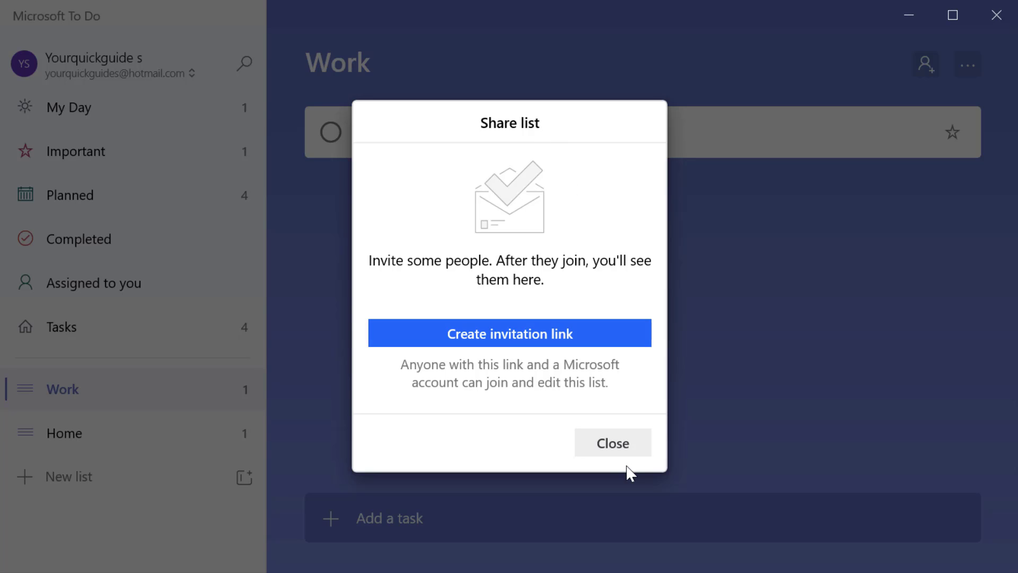
{"action": "left_click", "coordinate": [618, 445]}
{"action": "left_click", "coordinate": [622, 149]}
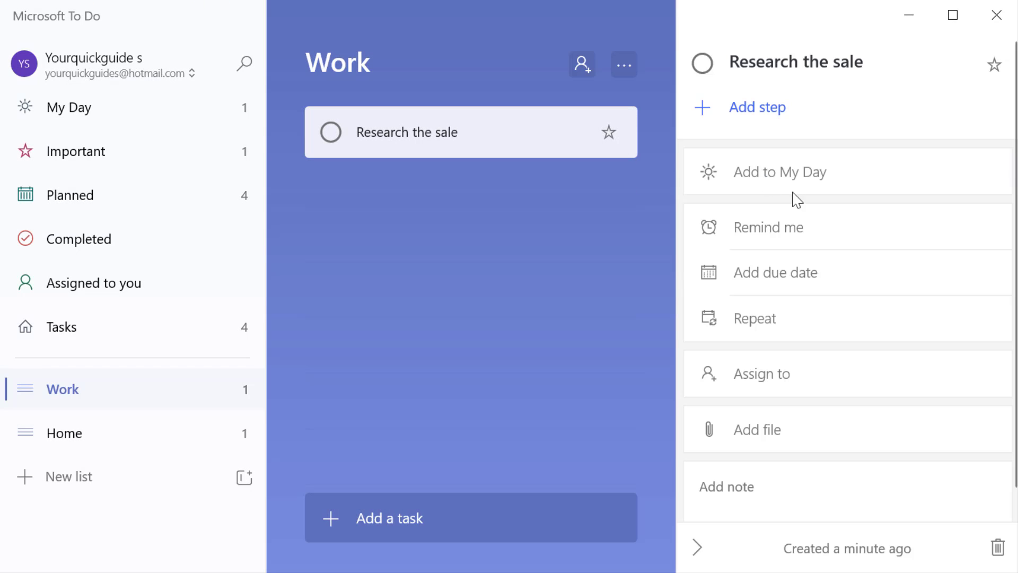
{"action": "scroll", "coordinate": [816, 306], "scroll_direction": "down", "scroll_amount": 1}
{"action": "left_click", "coordinate": [725, 370]}
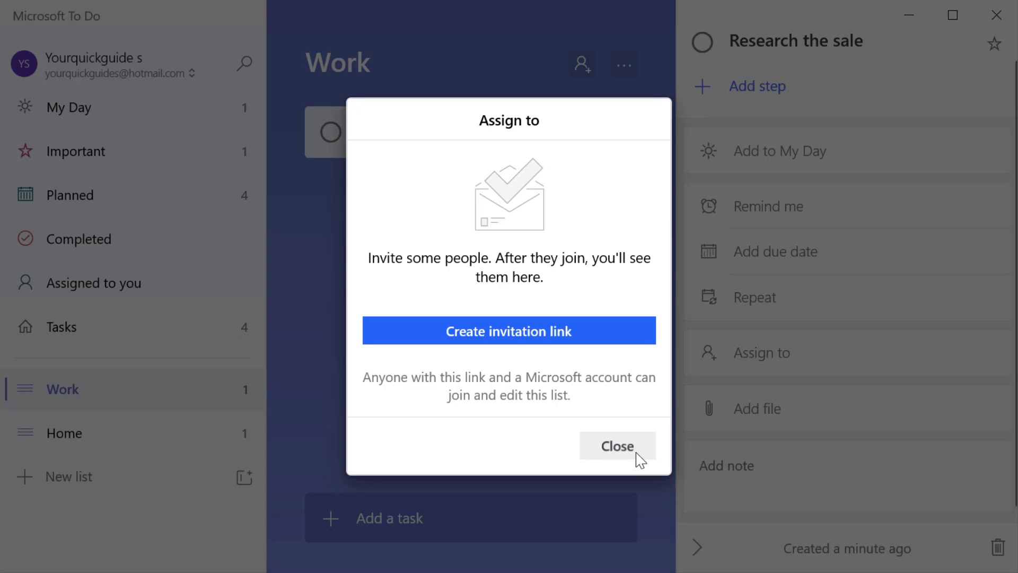
{"action": "left_click", "coordinate": [618, 448]}
Check the details of Deliver Homework in My Day and Visit Mom & Dad in Planned for an assignment option
{"action": "left_click", "coordinate": [194, 151]}
{"action": "left_click", "coordinate": [191, 116]}
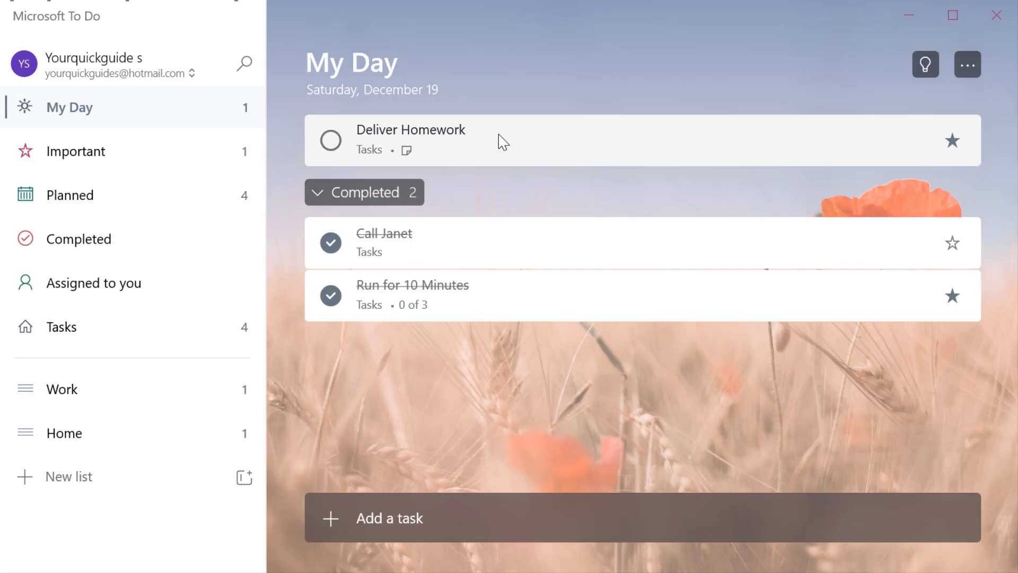
{"action": "left_click", "coordinate": [502, 141]}
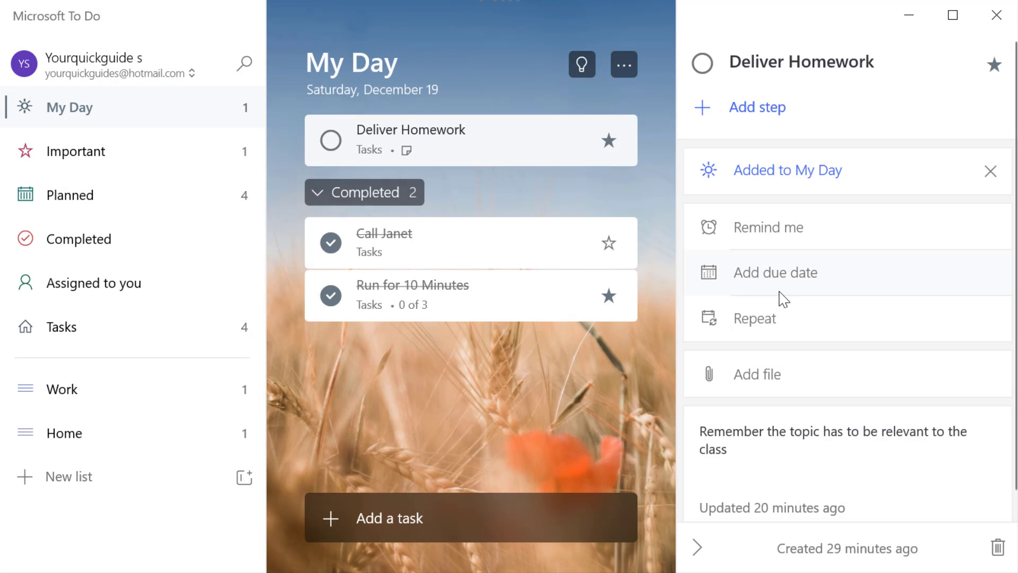
{"action": "scroll", "coordinate": [780, 296], "scroll_direction": "down", "scroll_amount": 1}
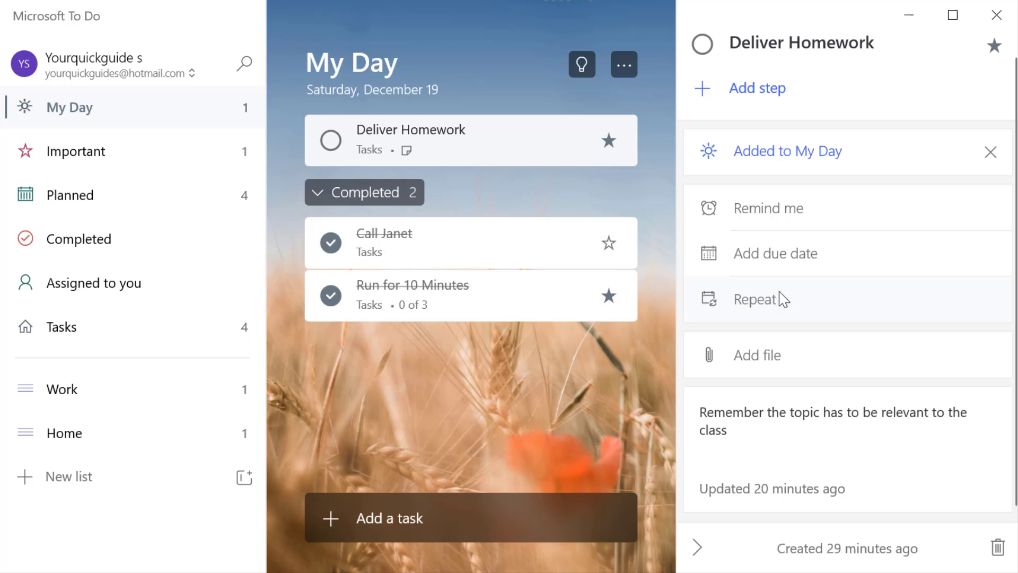
{"action": "left_click", "coordinate": [173, 201]}
{"action": "left_click", "coordinate": [493, 273]}
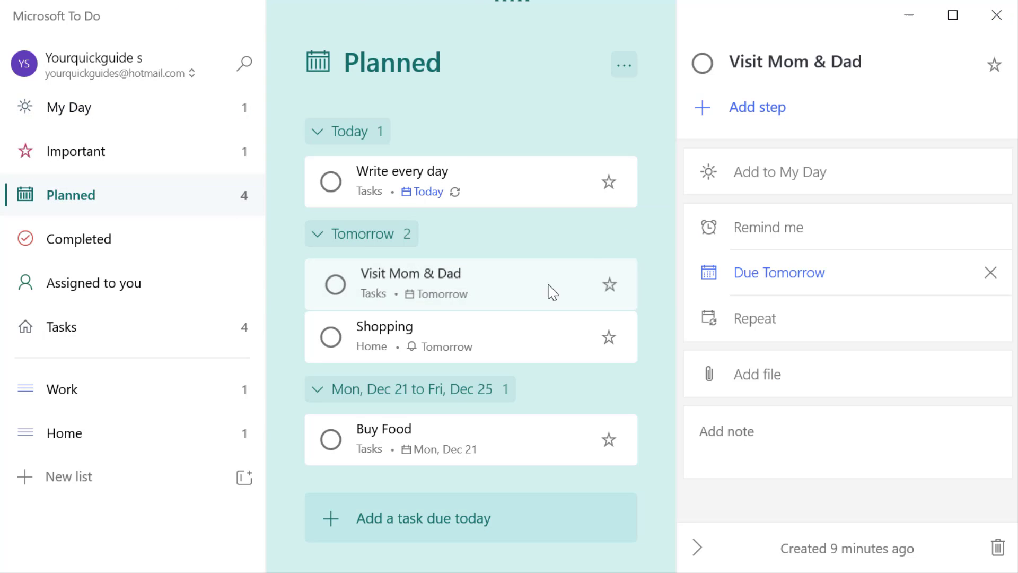
Reopen the Research the sale task in the Work list and view its Assign to dialog again
{"action": "left_click", "coordinate": [186, 378]}
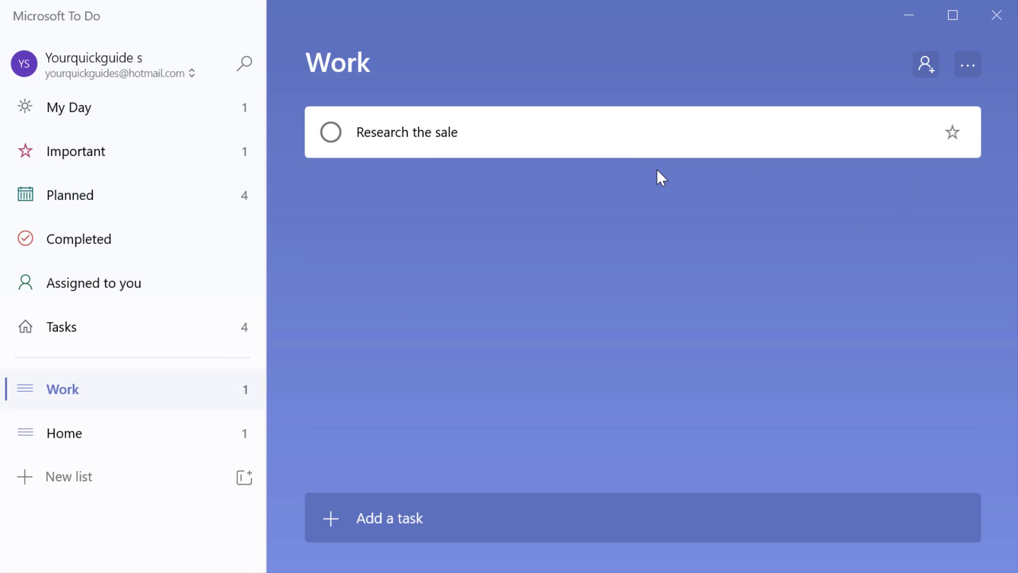
{"action": "left_click", "coordinate": [634, 156]}
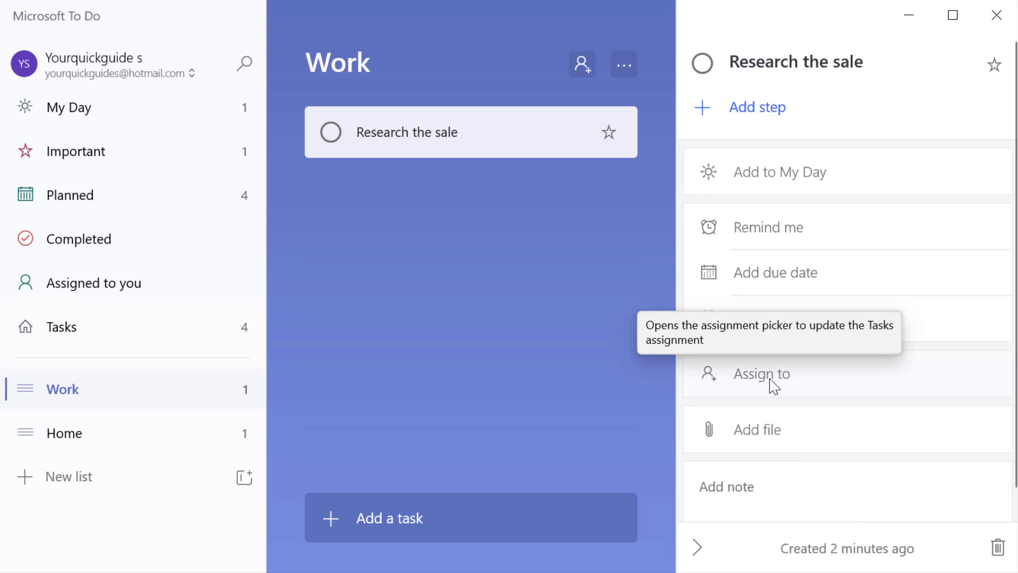
{"action": "left_click", "coordinate": [491, 127]}
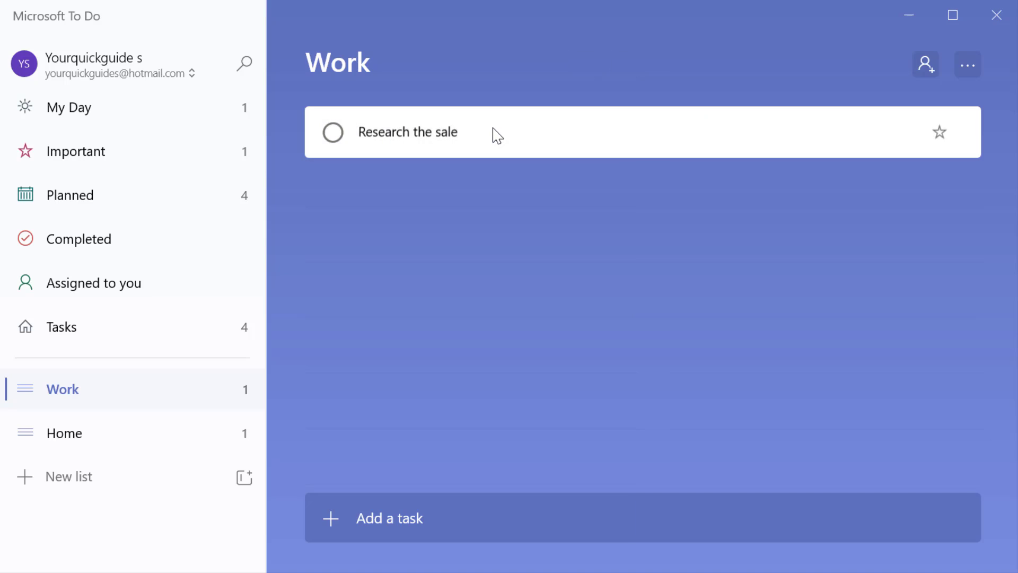
{"action": "left_click", "coordinate": [528, 149]}
{"action": "left_click", "coordinate": [743, 377]}
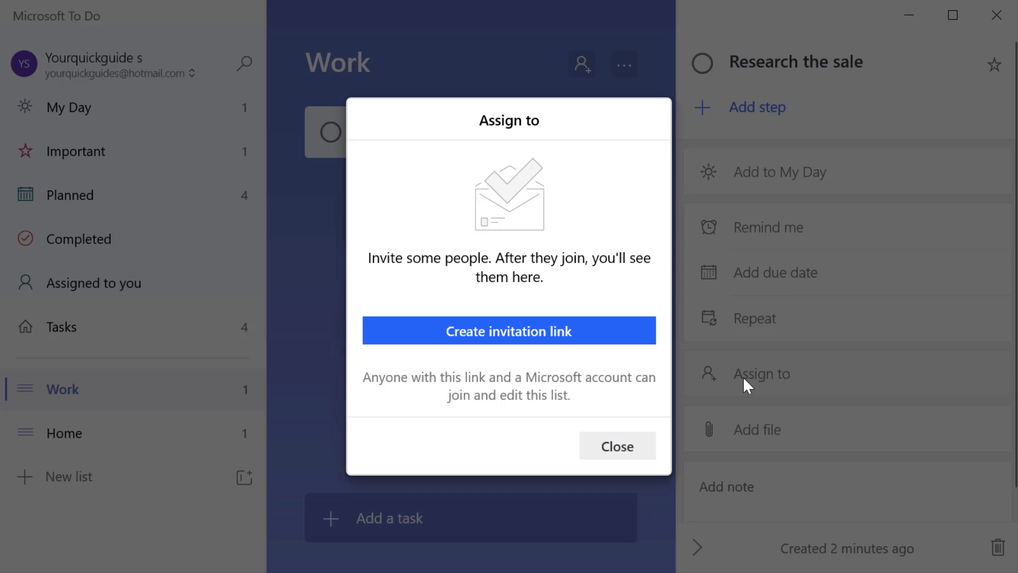
{"action": "left_click", "coordinate": [636, 446]}
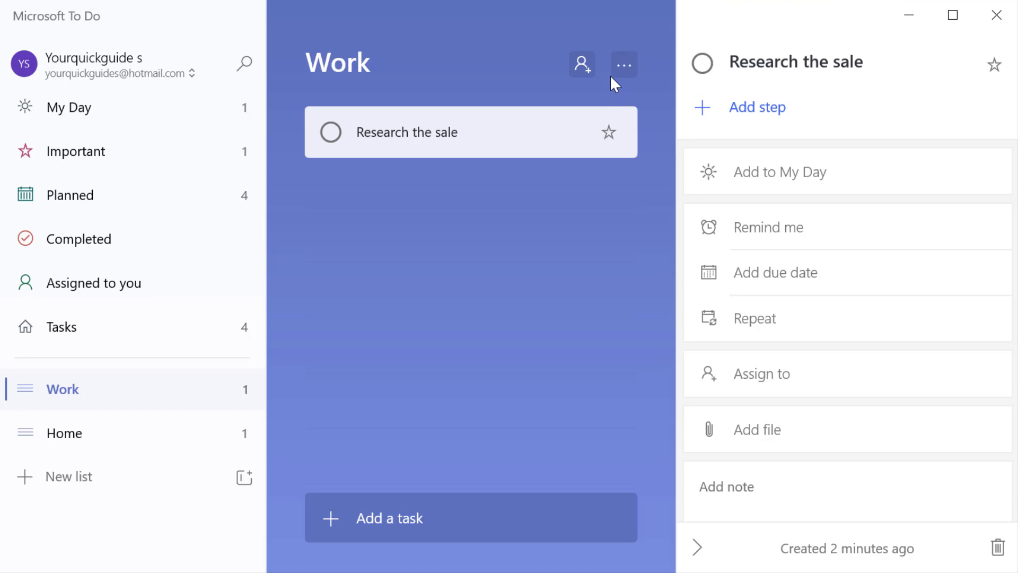
View the Work list's options and the Home list's Share list dialog without creating an invitation link
{"action": "left_click", "coordinate": [624, 65]}
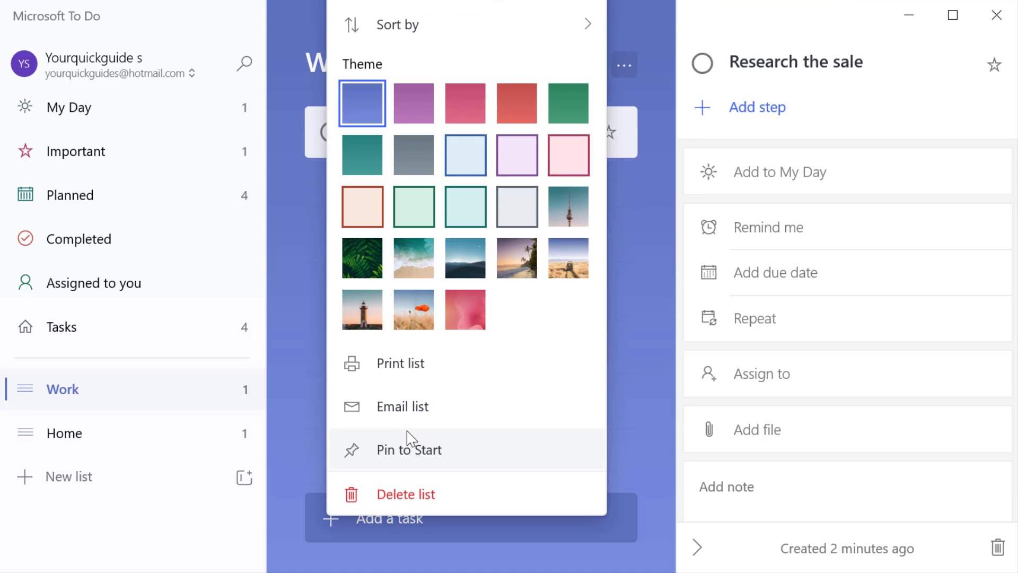
{"action": "left_click", "coordinate": [285, 377]}
{"action": "left_click", "coordinate": [53, 433]}
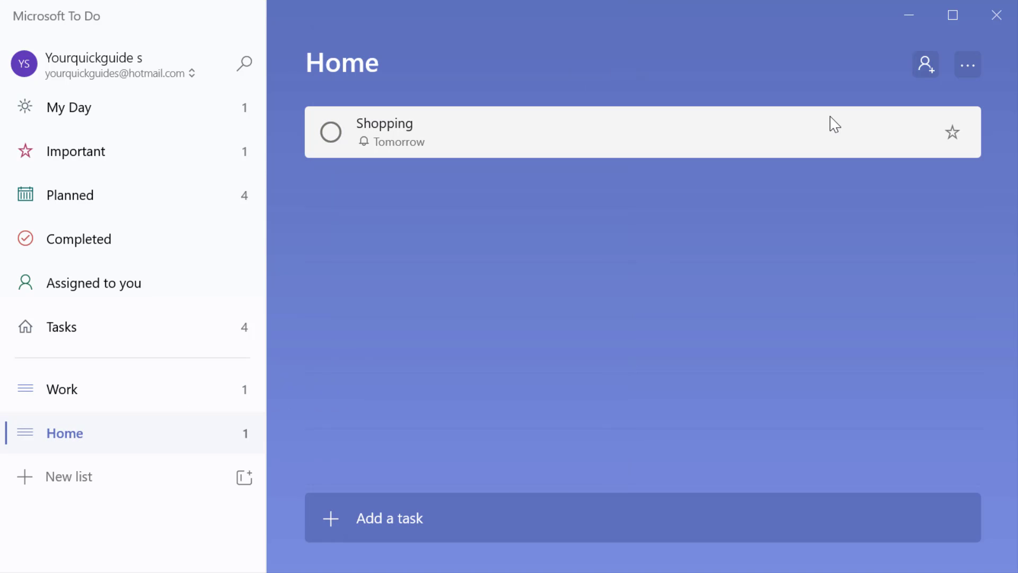
{"action": "left_click", "coordinate": [924, 63]}
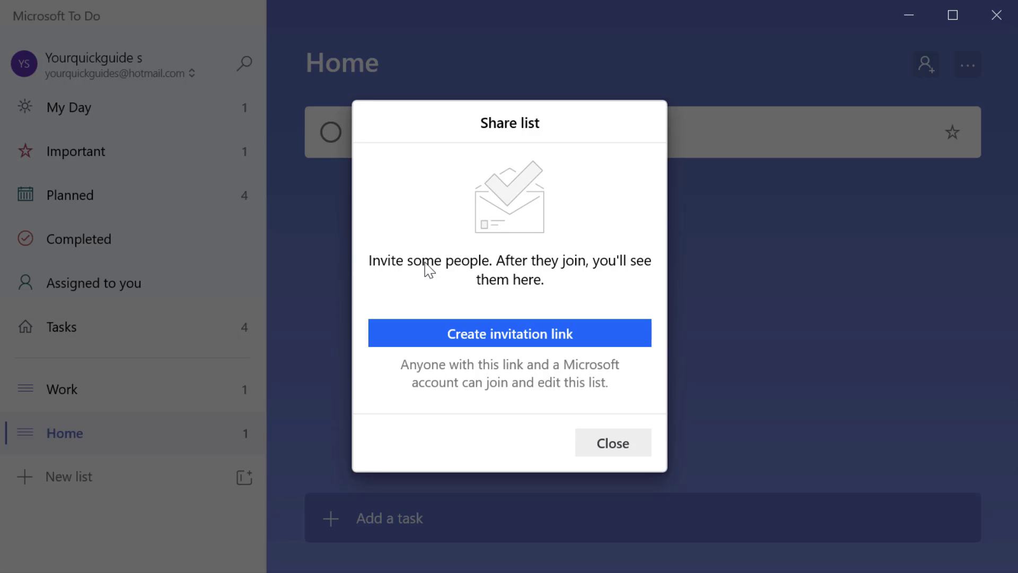
{"action": "left_click", "coordinate": [645, 445]}
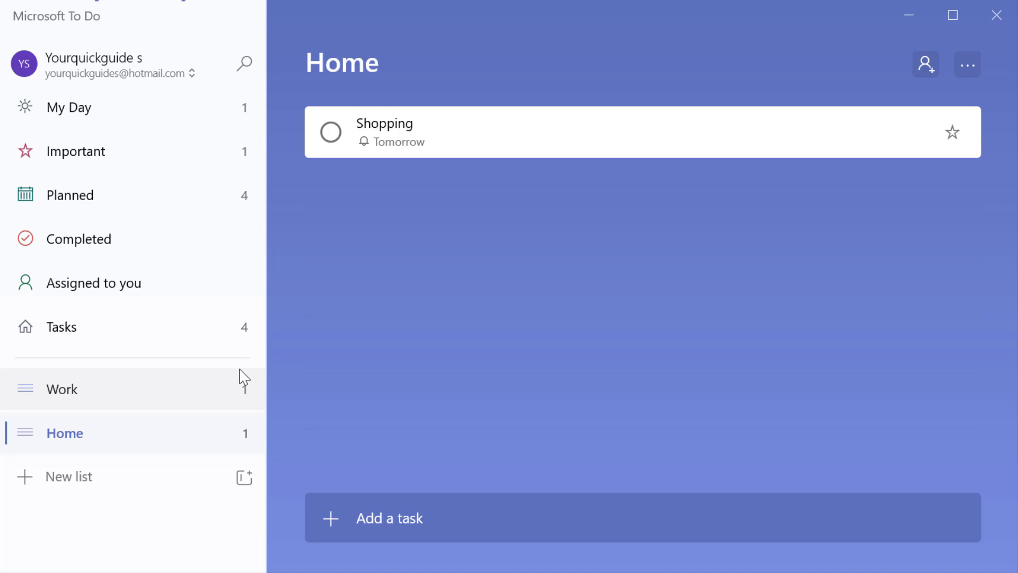
Turn off Add new tasks on top in the general settings and return to the task lists
{"action": "left_click", "coordinate": [108, 75]}
{"action": "left_click", "coordinate": [142, 214]}
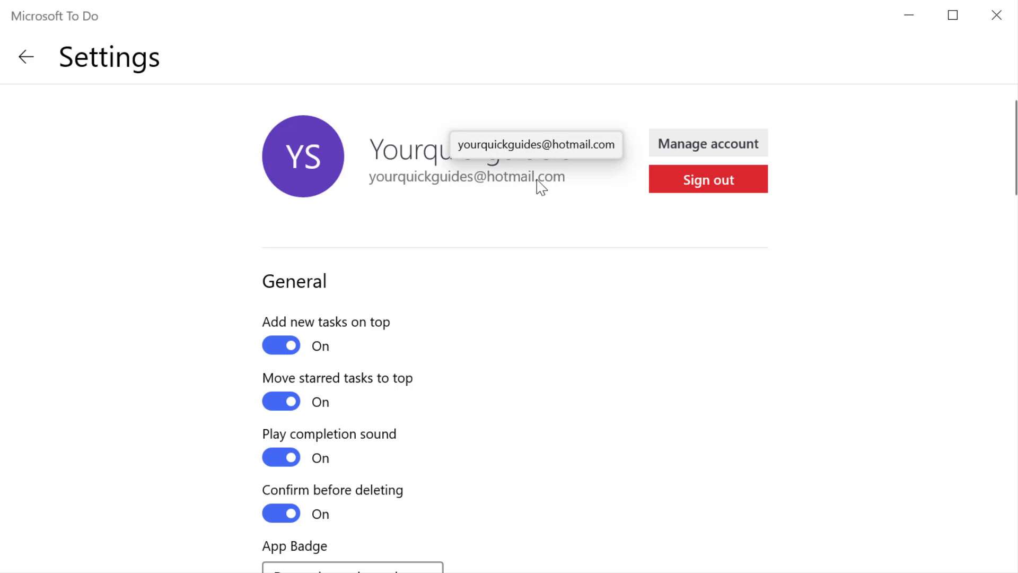
{"action": "scroll", "coordinate": [530, 194], "scroll_direction": "down", "scroll_amount": 3}
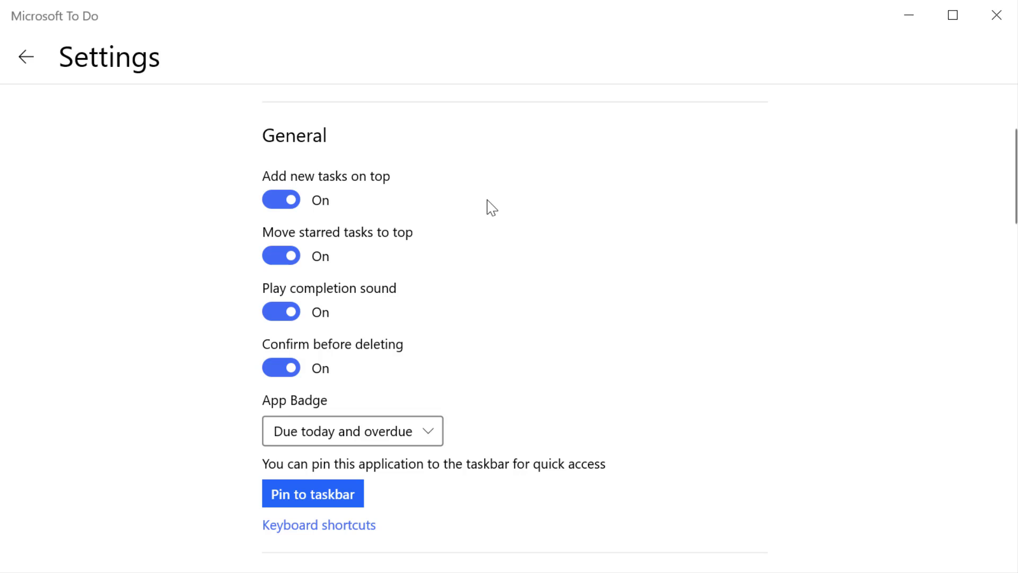
{"action": "left_click", "coordinate": [276, 202]}
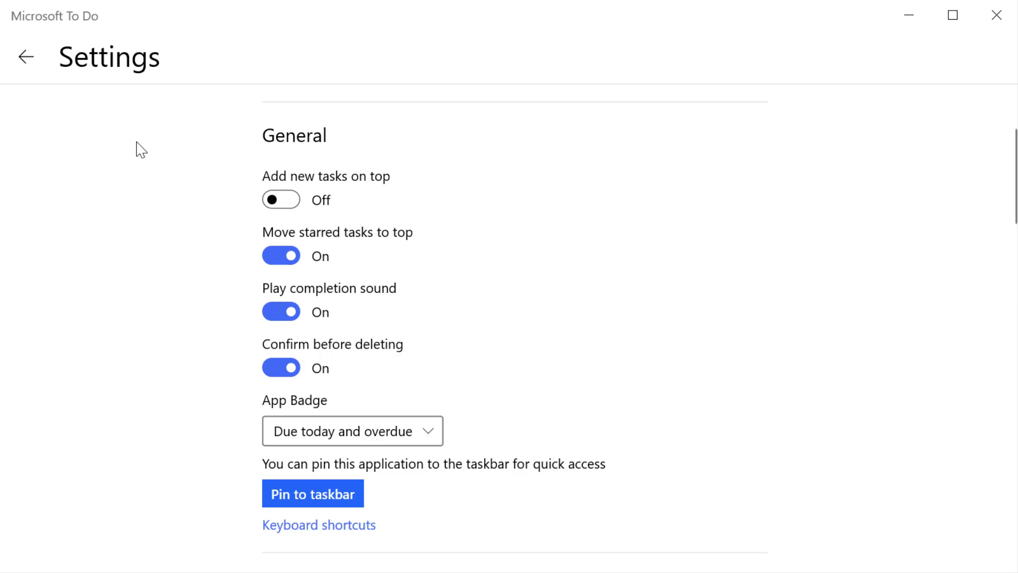
{"action": "left_click", "coordinate": [26, 57]}
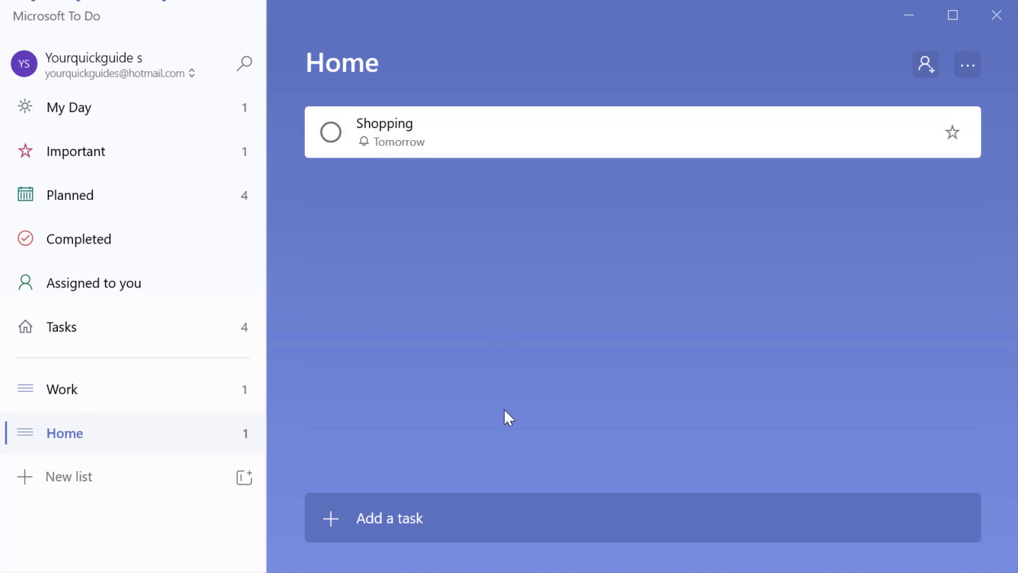
Add a task for visiting someone to the Tasks list, including the person's first name
{"action": "left_click", "coordinate": [142, 195]}
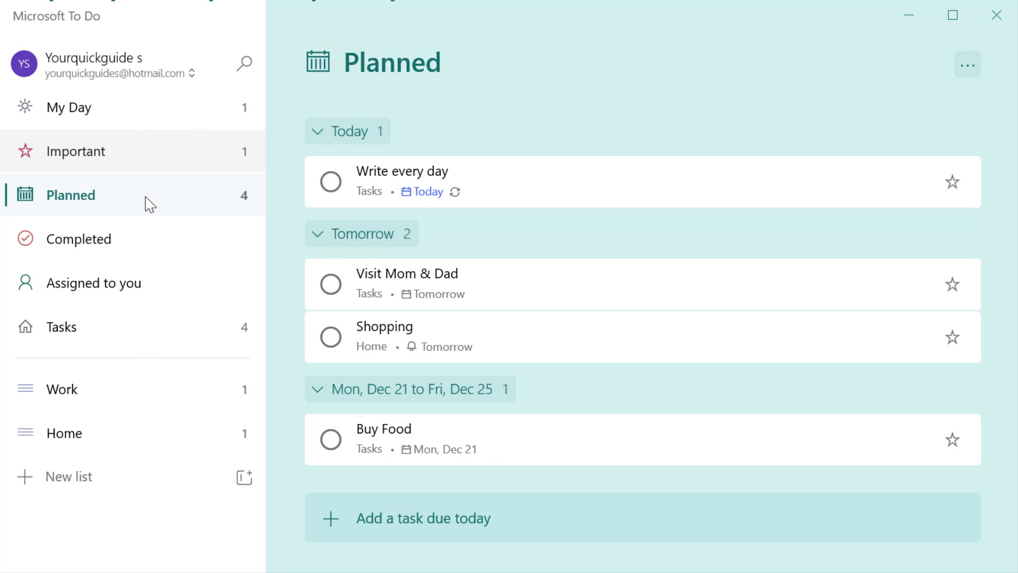
{"action": "left_click", "coordinate": [167, 339]}
{"action": "left_click", "coordinate": [416, 536]}
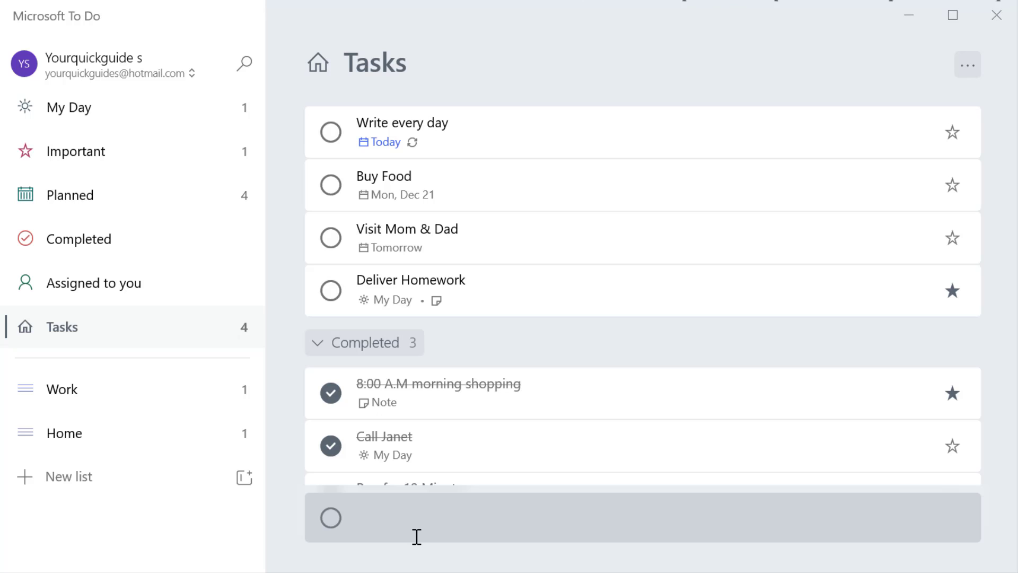
{"action": "type", "text": "Visit"}
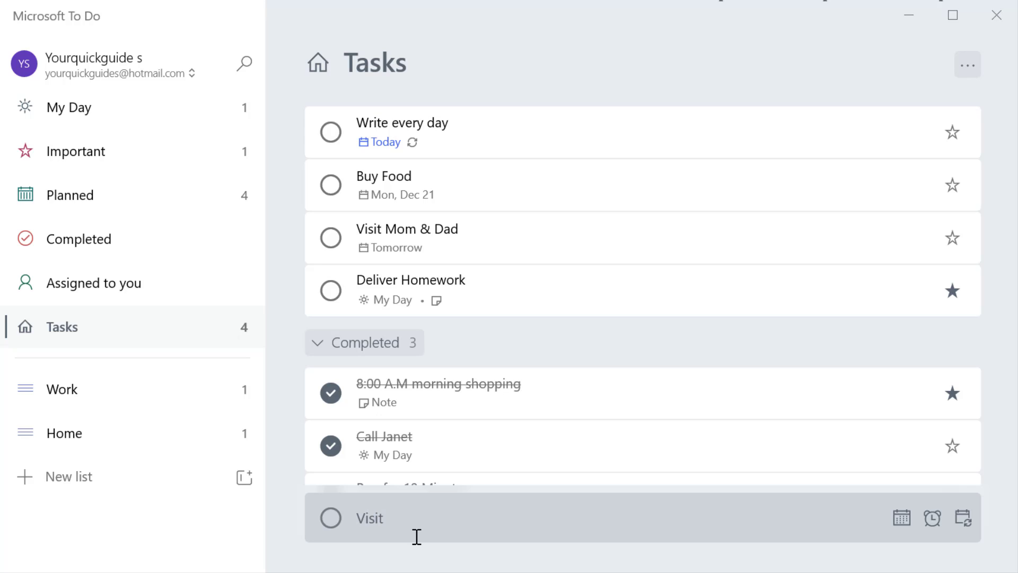
{"action": "type", "text": " James"}
{"action": "key", "text": "Return"}
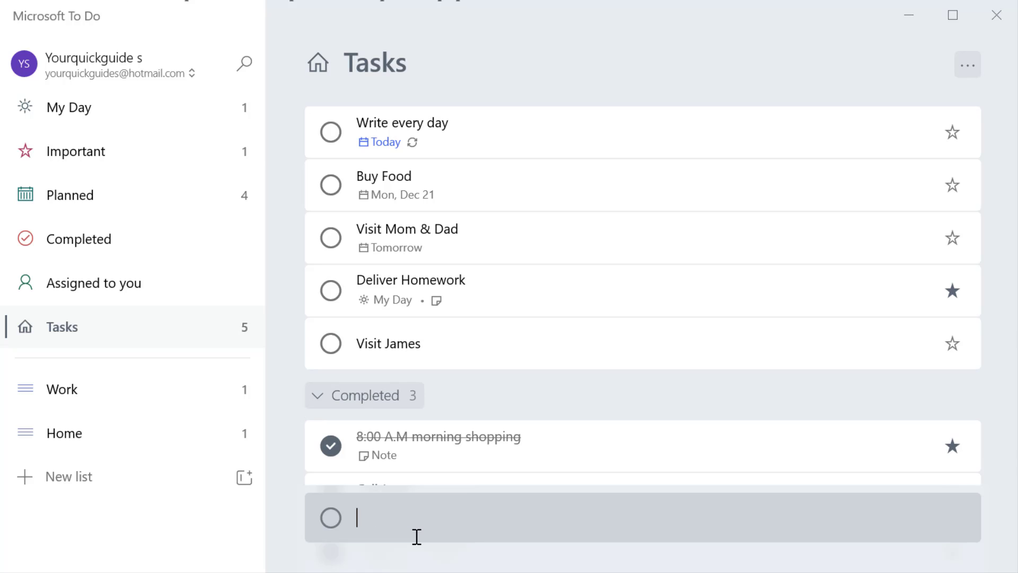
Turn Add new tasks on top back on in the general settings and return to the Tasks list
{"action": "left_click", "coordinate": [171, 75]}
{"action": "left_click", "coordinate": [130, 211]}
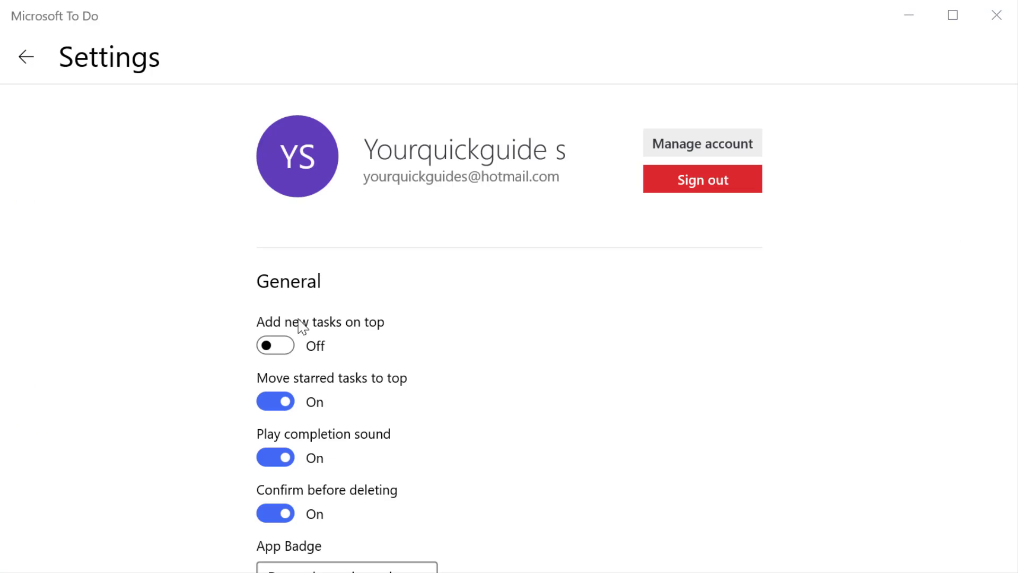
{"action": "left_click", "coordinate": [278, 344]}
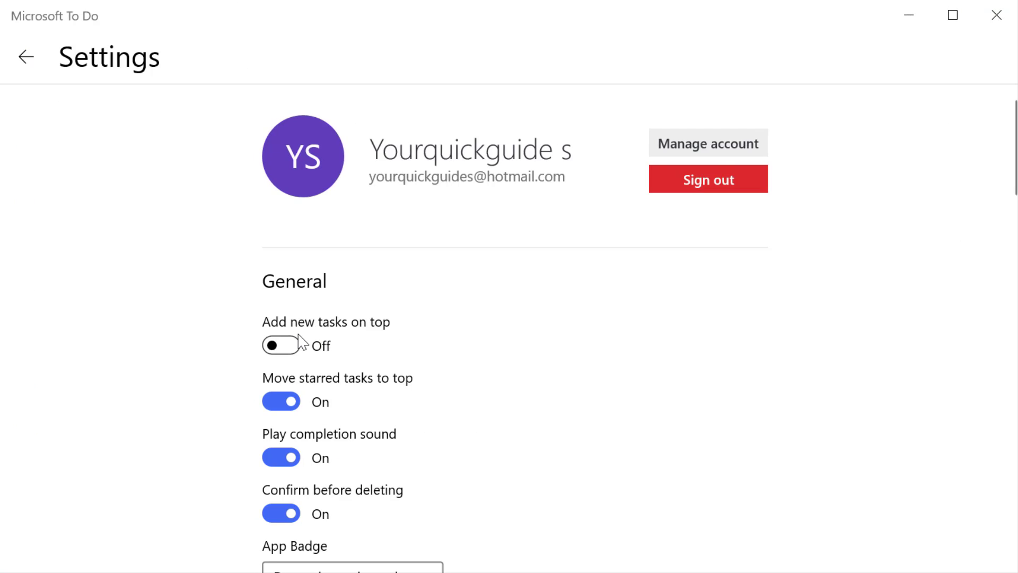
{"action": "left_click", "coordinate": [28, 56]}
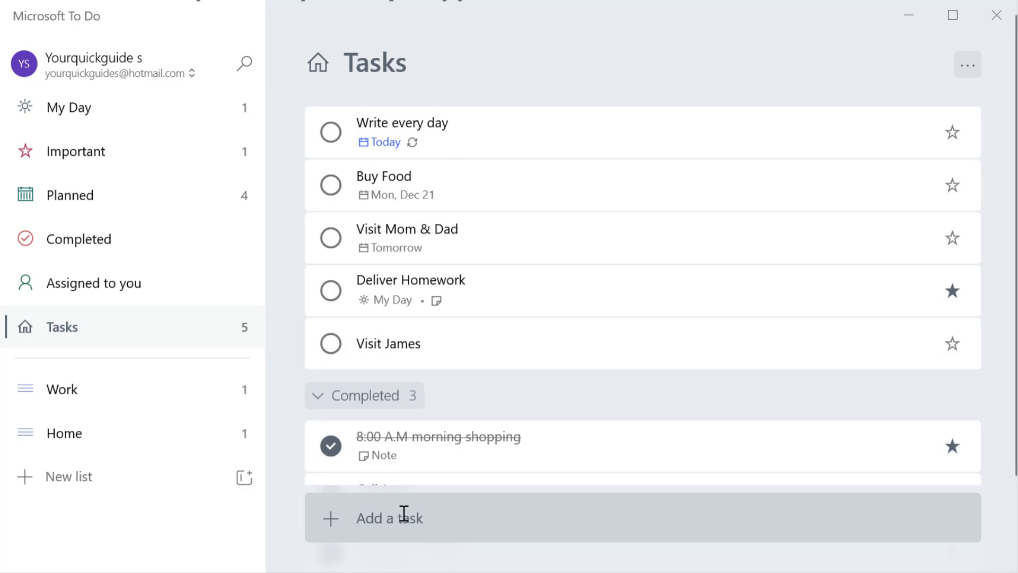
Add the task "Get chips" to the Tasks list
{"action": "left_click", "coordinate": [404, 514]}
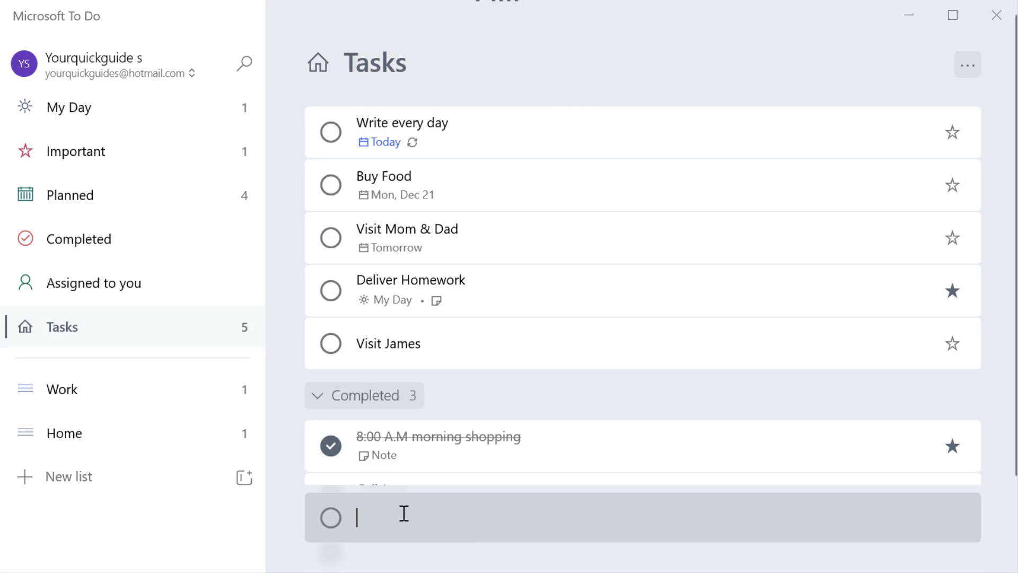
{"action": "type", "text": "Ger"}
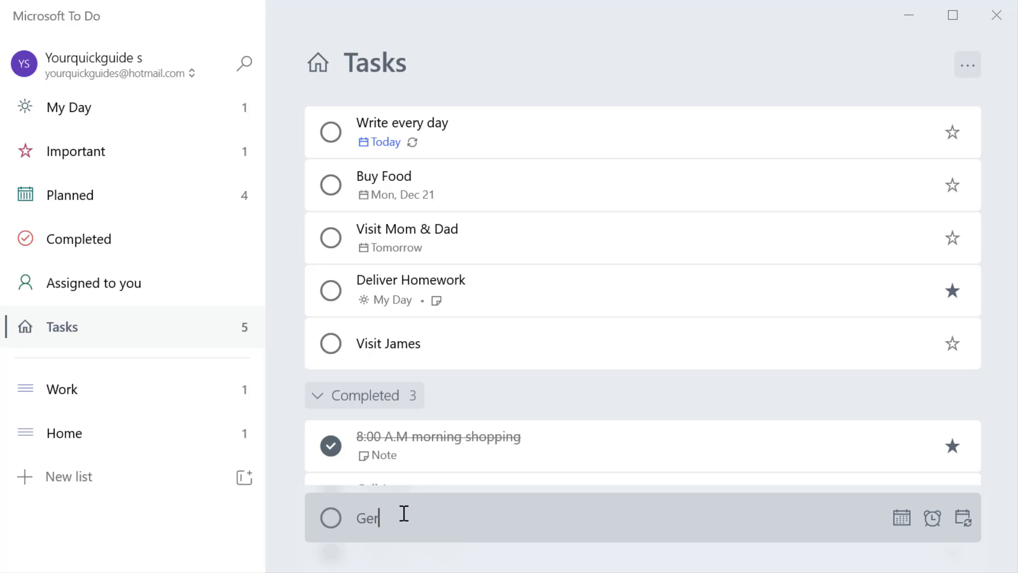
{"action": "type", "text": " chips"}
{"action": "key", "text": "Return"}
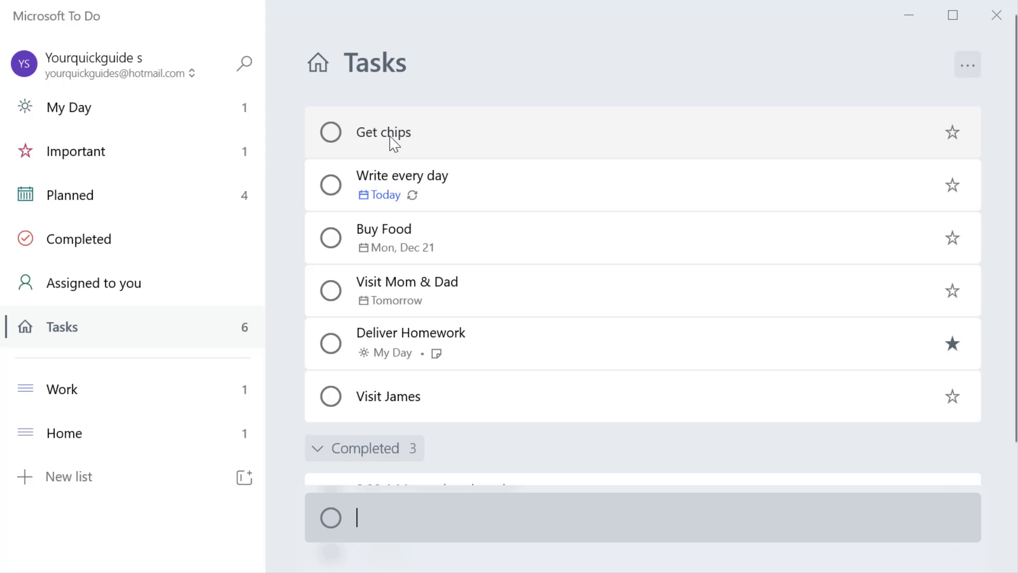
Turn off Move starred tasks to top in the general settings and return to the Tasks list
{"action": "left_click", "coordinate": [119, 74]}
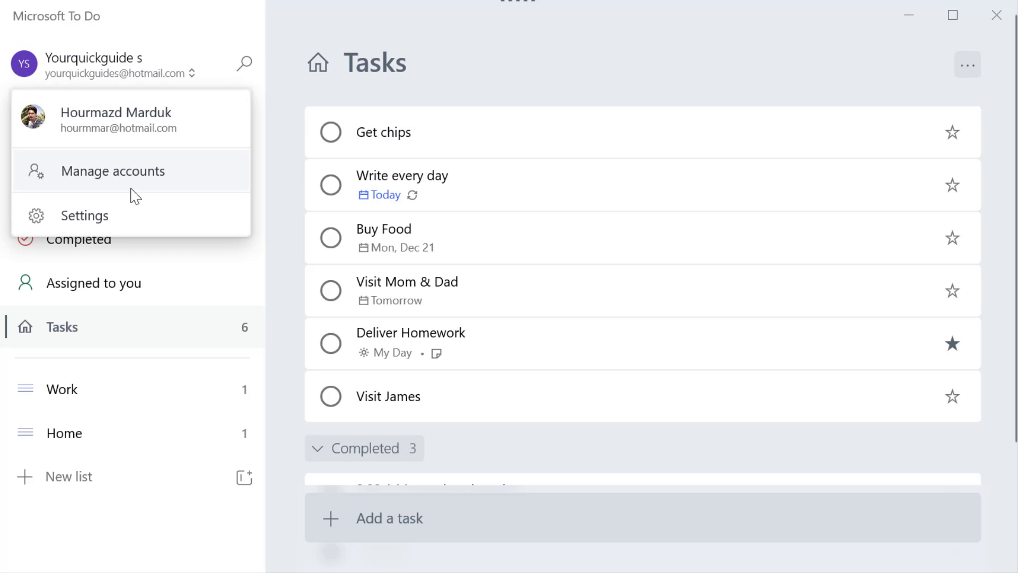
{"action": "left_click", "coordinate": [136, 228]}
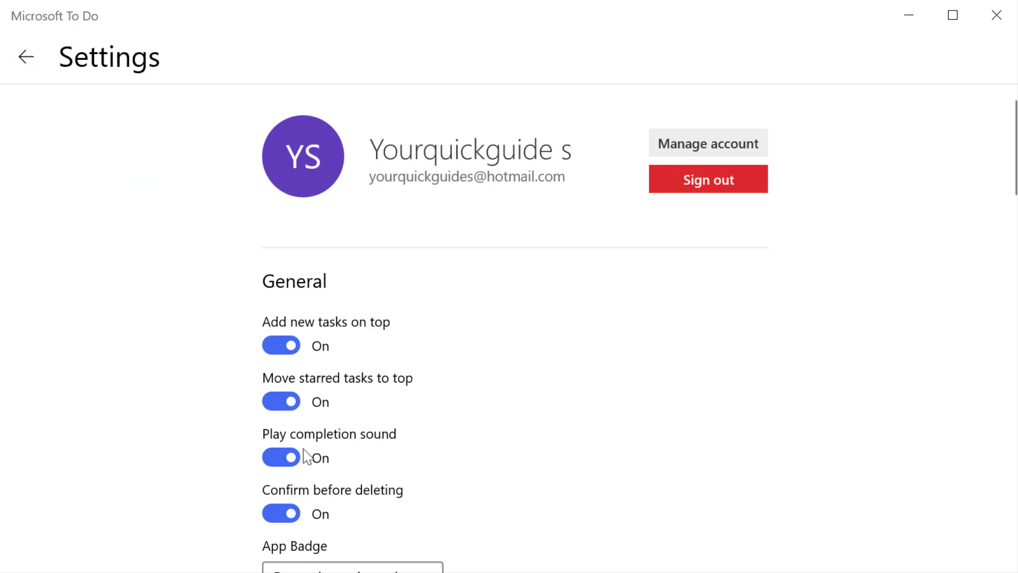
{"action": "scroll", "coordinate": [381, 409], "scroll_direction": "down", "scroll_amount": 2}
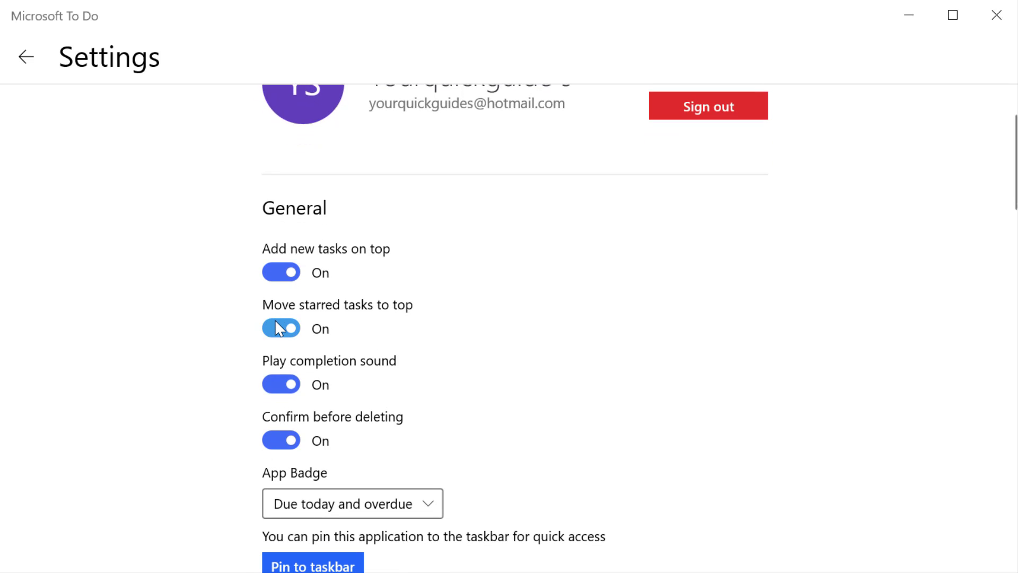
{"action": "left_click", "coordinate": [275, 322]}
{"action": "left_click", "coordinate": [26, 58]}
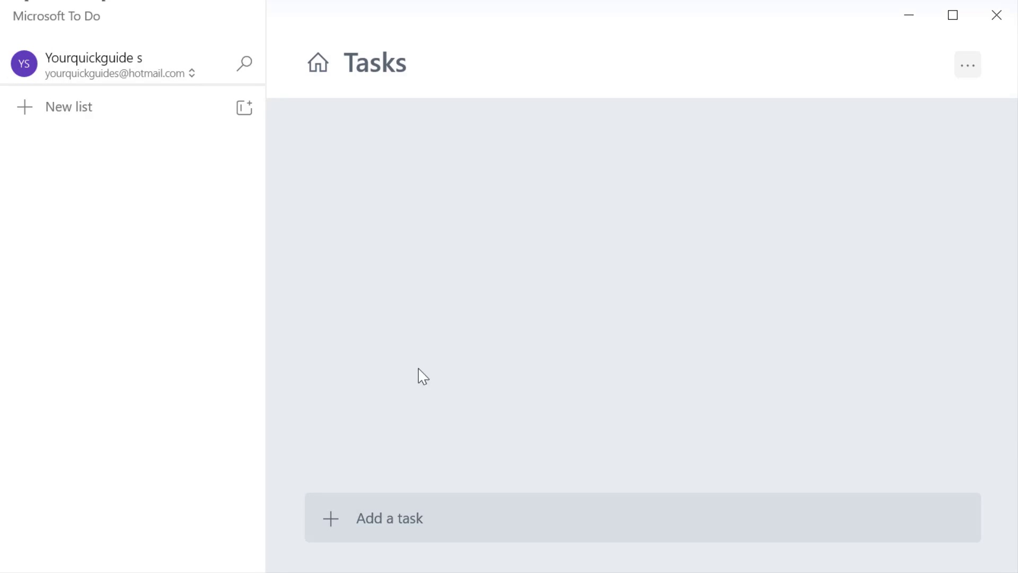
Toggle the importance of "Deliver Homework" off and on, and mark "Buy Food" and "Write every day" as important in the Tasks list
{"action": "scroll", "coordinate": [346, 263], "scroll_direction": "down", "scroll_amount": 3}
{"action": "scroll", "coordinate": [491, 433], "scroll_direction": "up", "scroll_amount": 3}
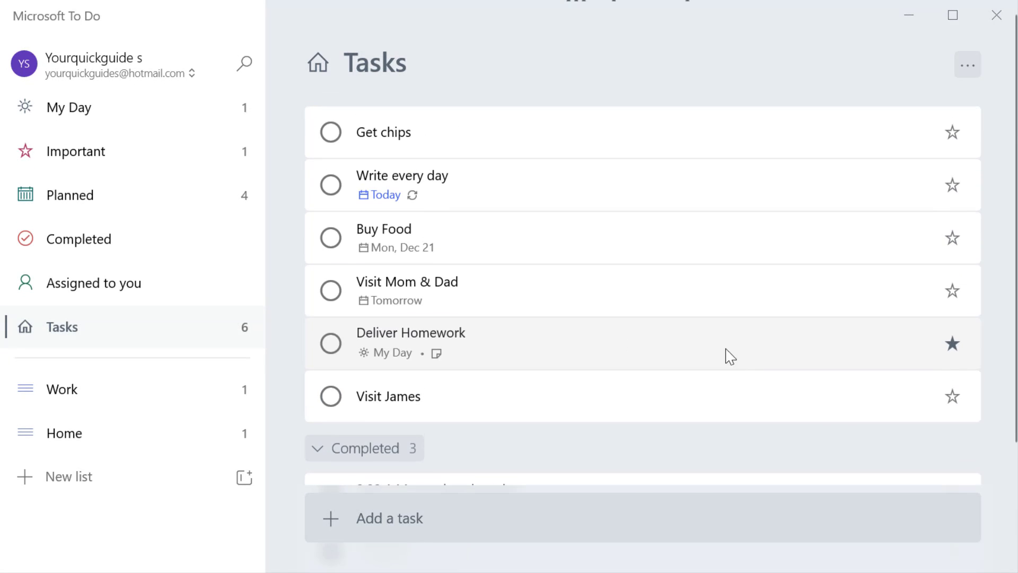
{"action": "left_click", "coordinate": [957, 344]}
{"action": "left_click", "coordinate": [961, 347]}
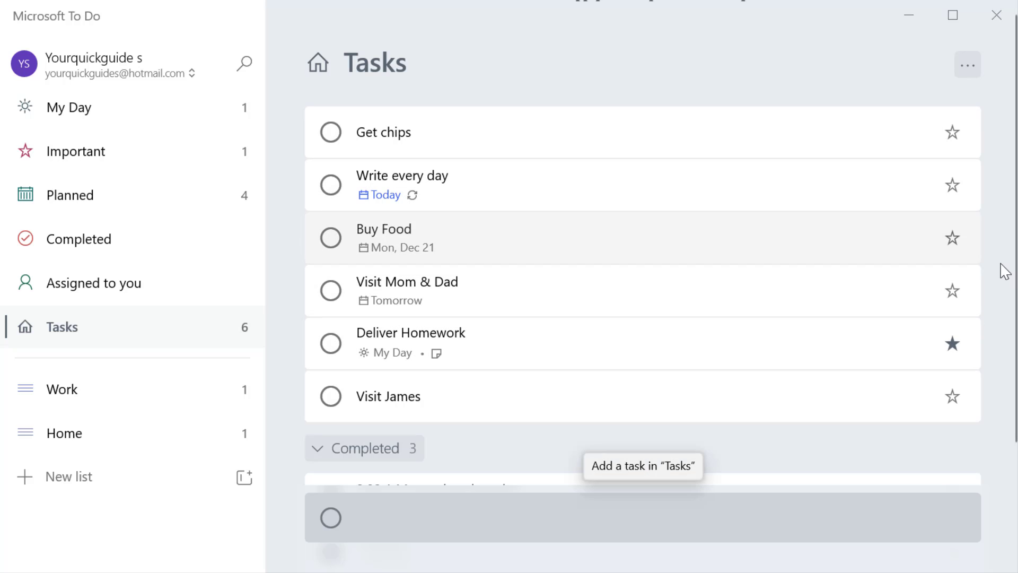
{"action": "left_click", "coordinate": [954, 238]}
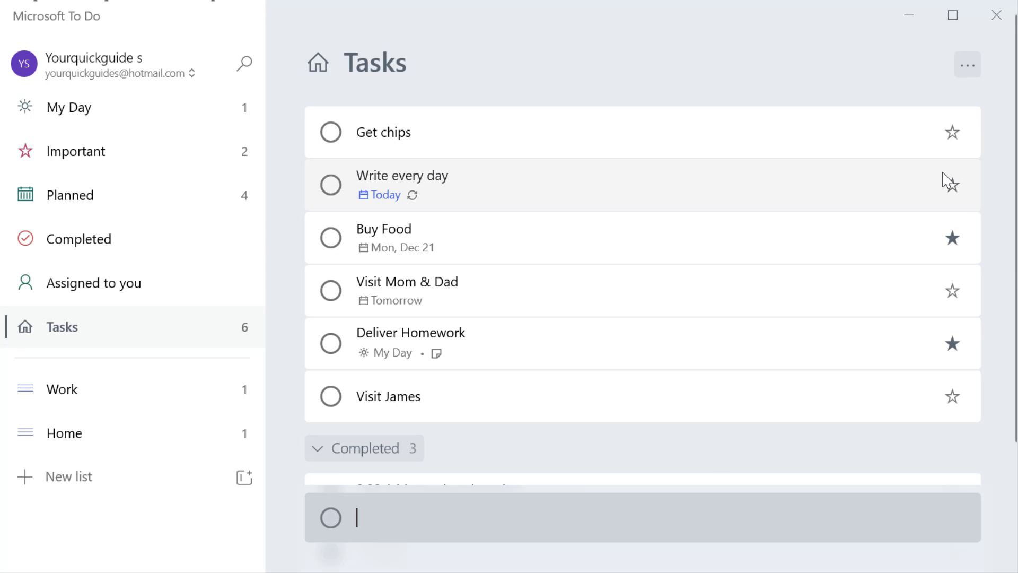
{"action": "left_click", "coordinate": [950, 183]}
Add the task "Report to Boss" to the Work list and mark "Research the sale" as important
{"action": "left_click", "coordinate": [209, 396]}
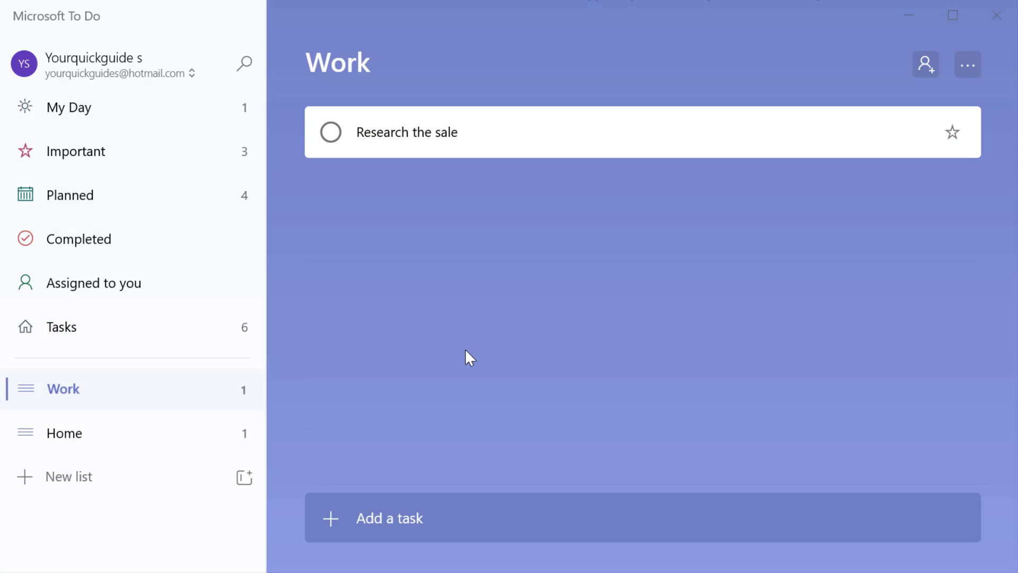
{"action": "left_click", "coordinate": [451, 526]}
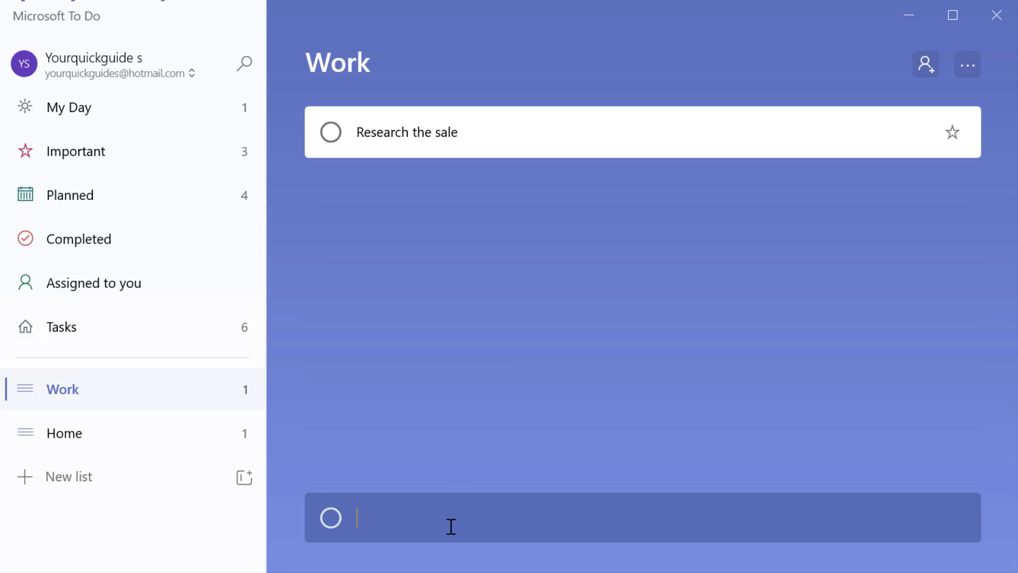
{"action": "type", "text": "Report to Boss"}
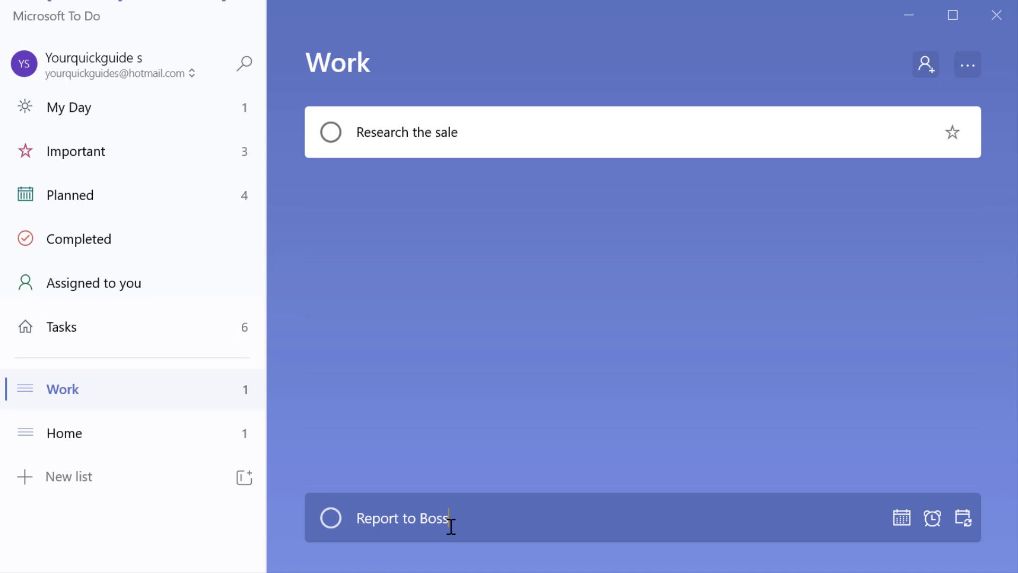
{"action": "key", "text": "Return"}
{"action": "left_click", "coordinate": [953, 185]}
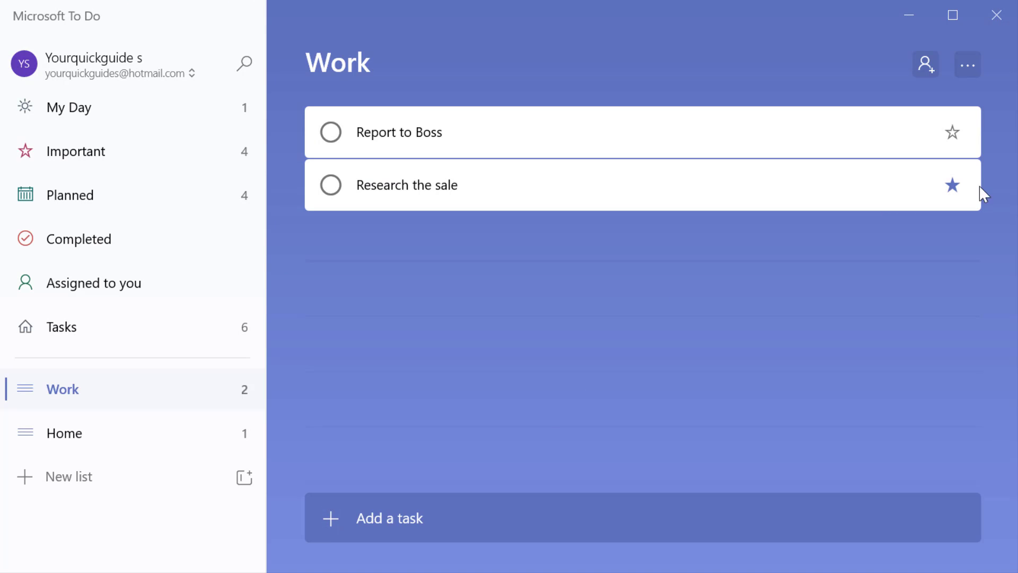
Turn Move starred tasks to top back on in the general settings and return to the Work list
{"action": "left_click", "coordinate": [171, 68]}
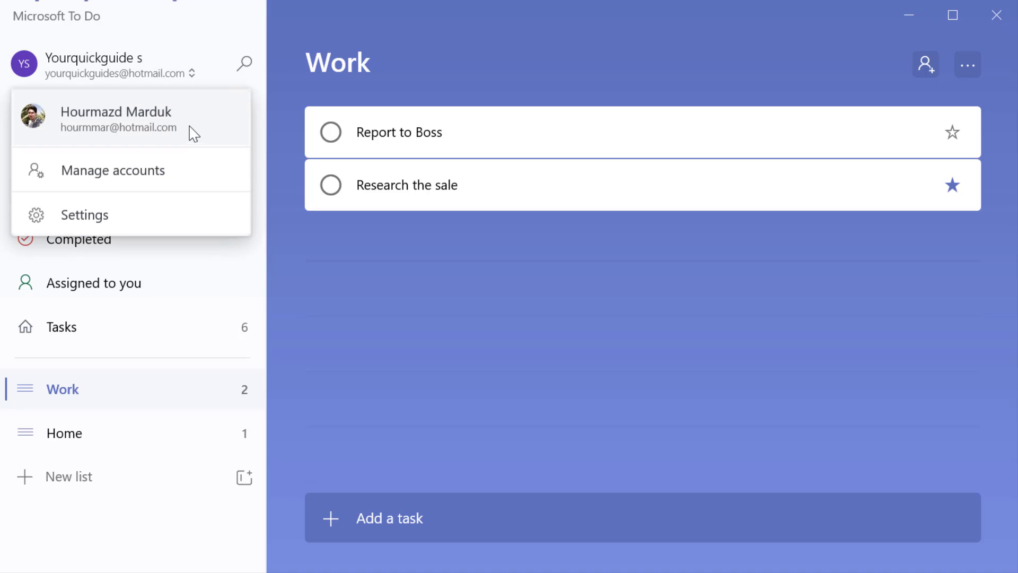
{"action": "left_click", "coordinate": [155, 214]}
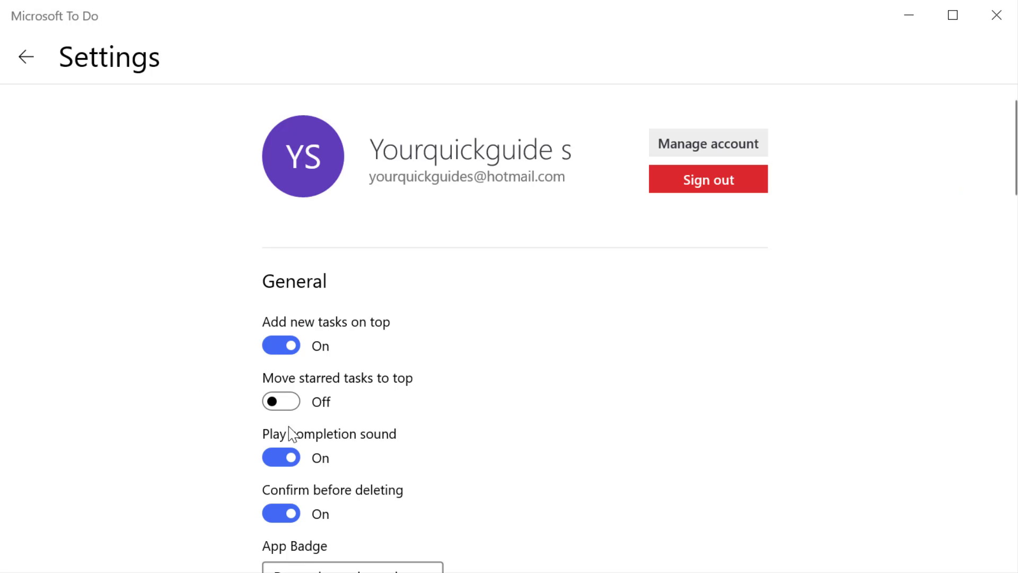
{"action": "left_click", "coordinate": [281, 401]}
{"action": "left_click", "coordinate": [25, 56]}
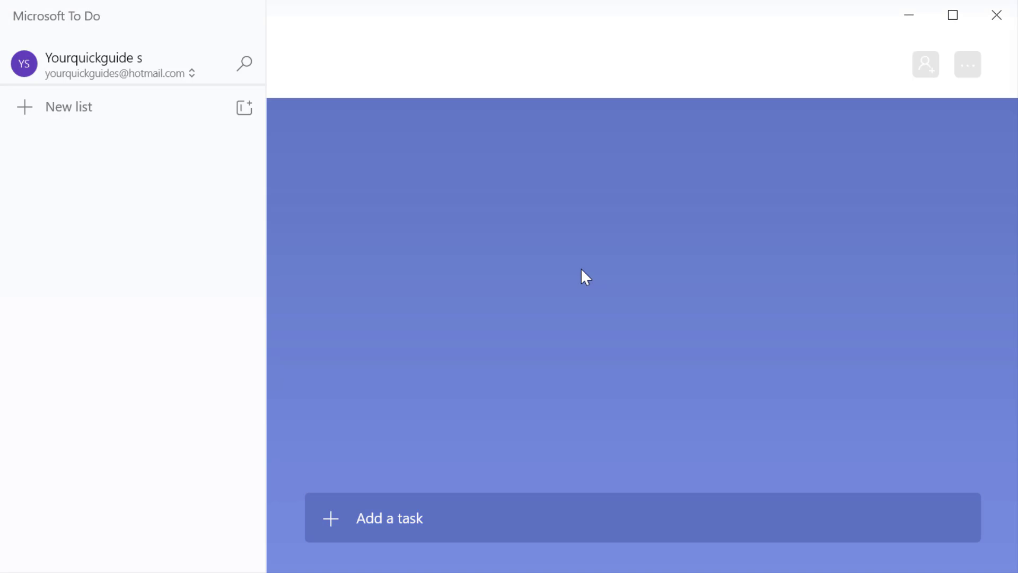
Add a task to the Work list for letting a named person know about the sales
{"action": "left_click", "coordinate": [542, 517]}
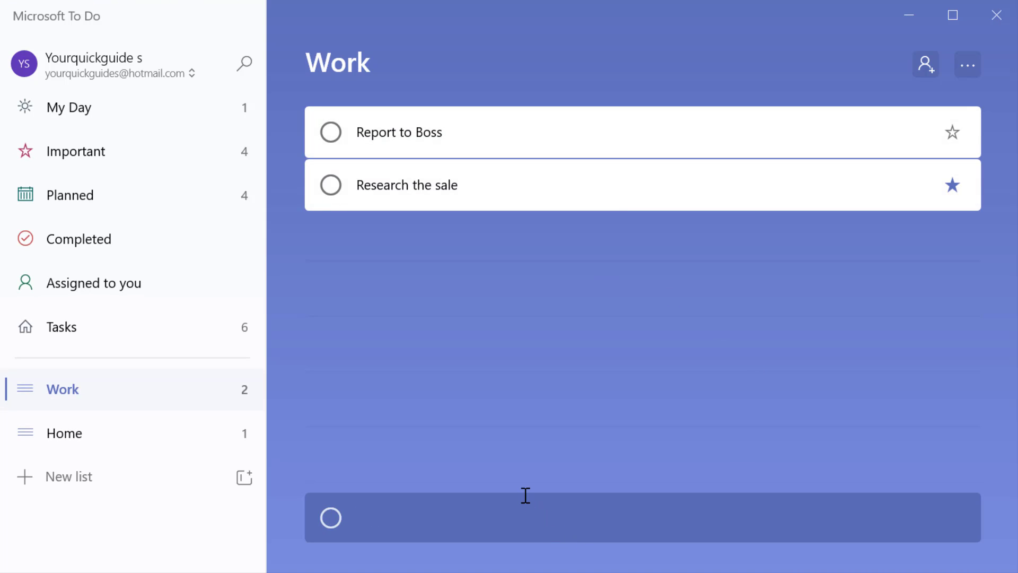
{"action": "type", "text": "Let"}
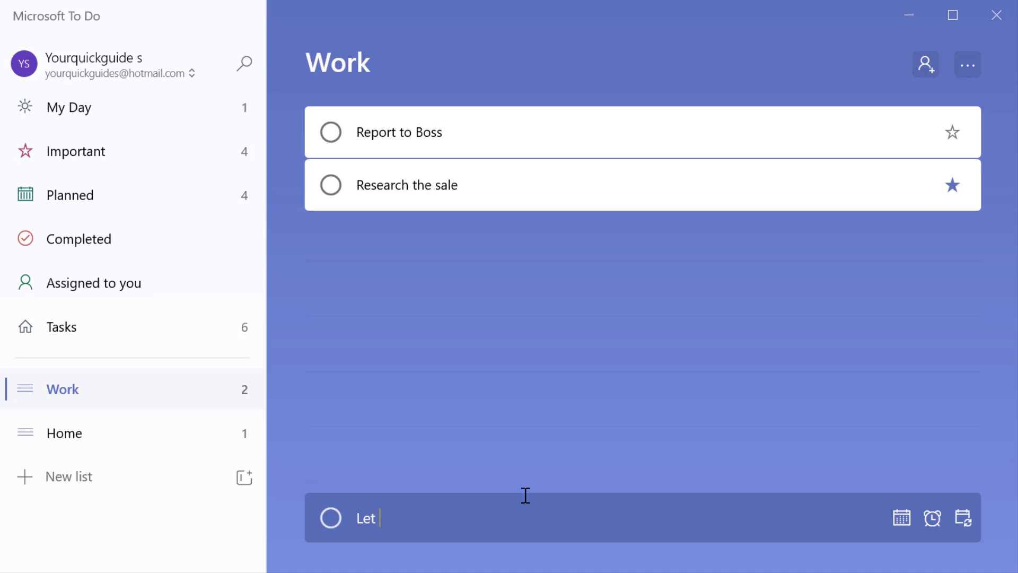
{"action": "type", "text": " Jimmmy know a"}
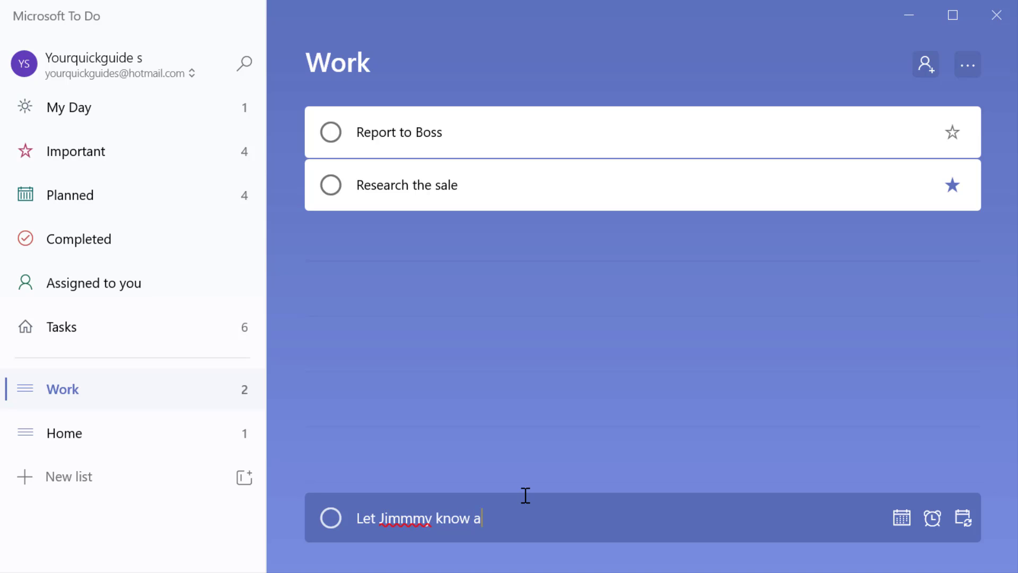
{"action": "type", "text": "bout the sales"}
{"action": "key", "text": "Return"}
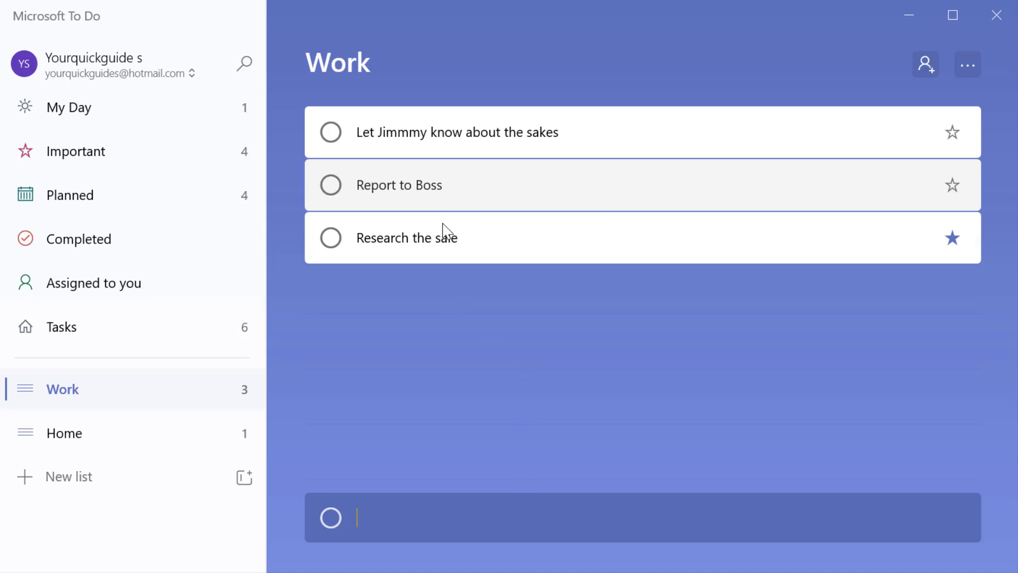
Correct the last word of the newest Work task's title to "sales" and close the task's details
{"action": "right_click", "coordinate": [479, 144]}
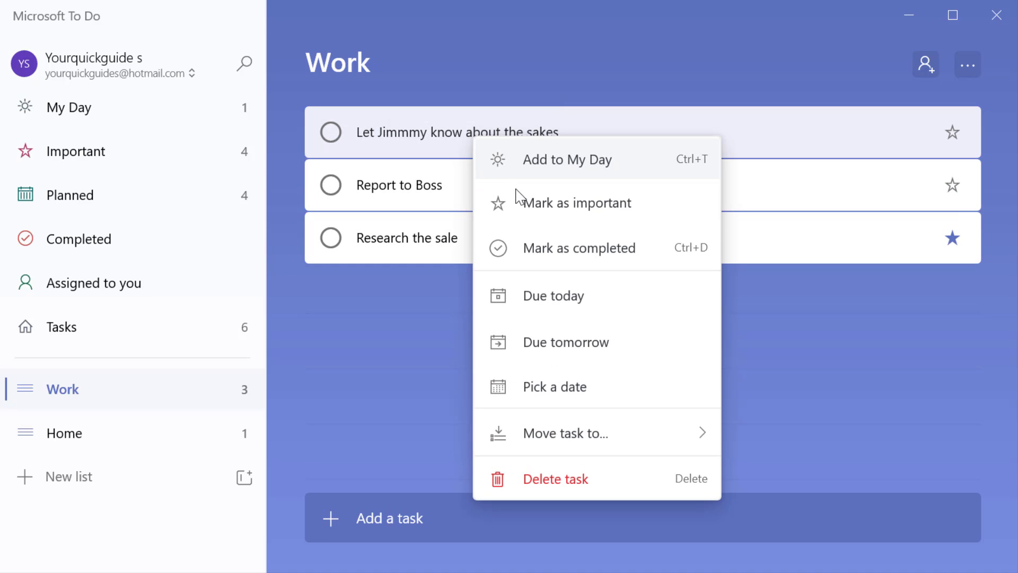
{"action": "left_click", "coordinate": [419, 125]}
{"action": "left_click", "coordinate": [418, 118]}
{"action": "left_click", "coordinate": [417, 118]}
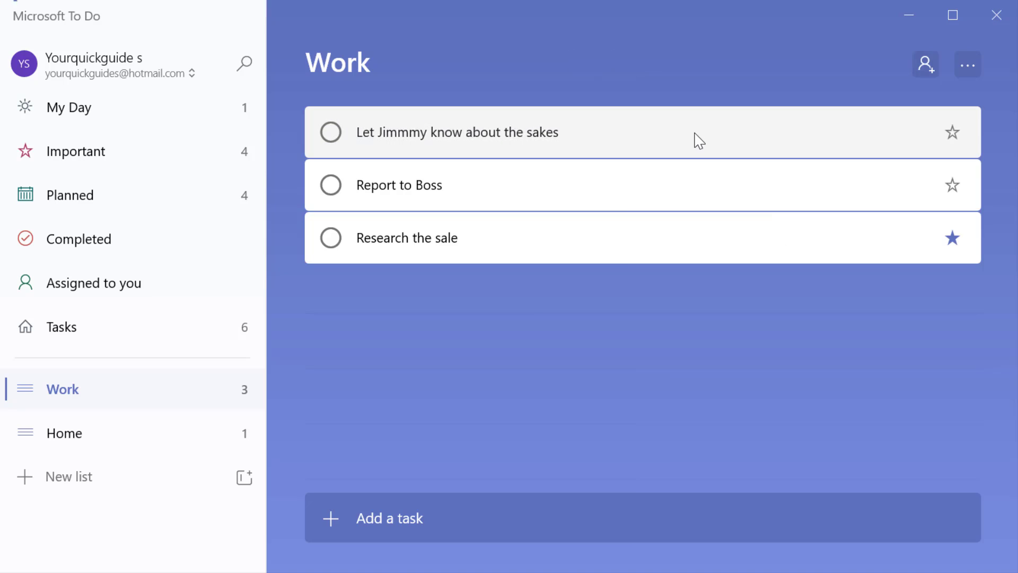
{"action": "left_click", "coordinate": [695, 134]}
{"action": "left_click", "coordinate": [832, 67]}
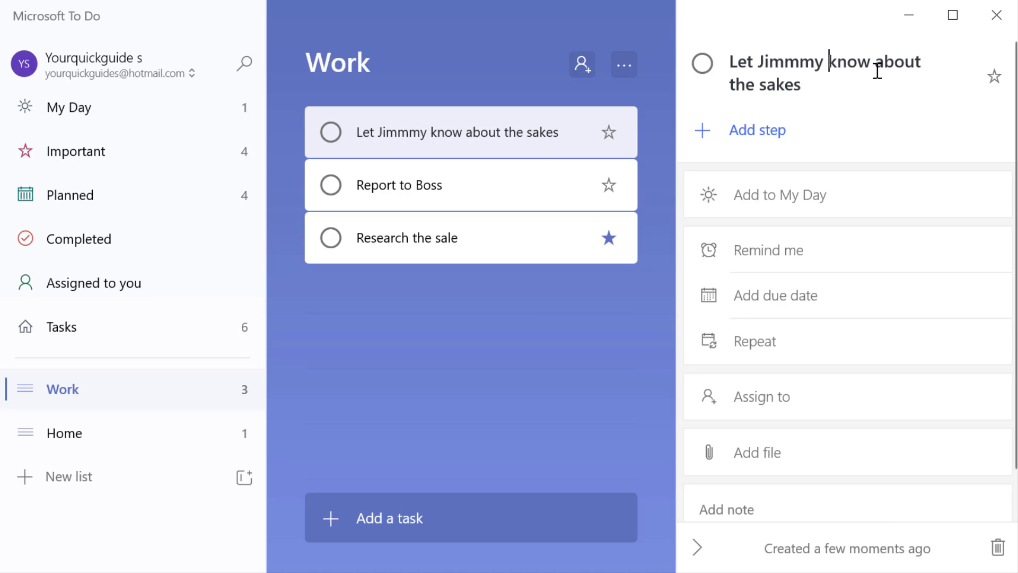
{"action": "left_click", "coordinate": [788, 83]}
{"action": "key", "text": "BackSpace"}
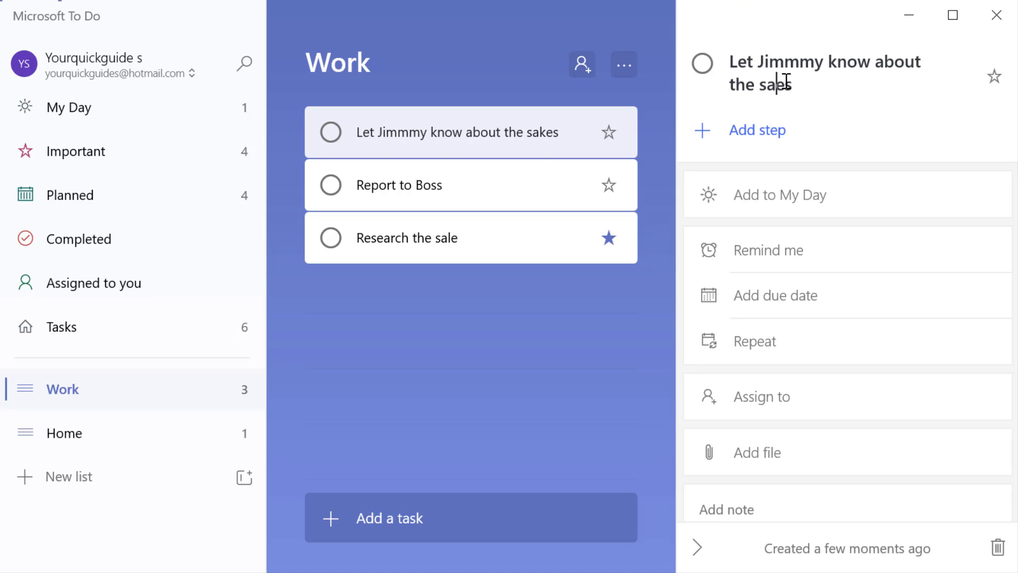
{"action": "type", "text": "l"}
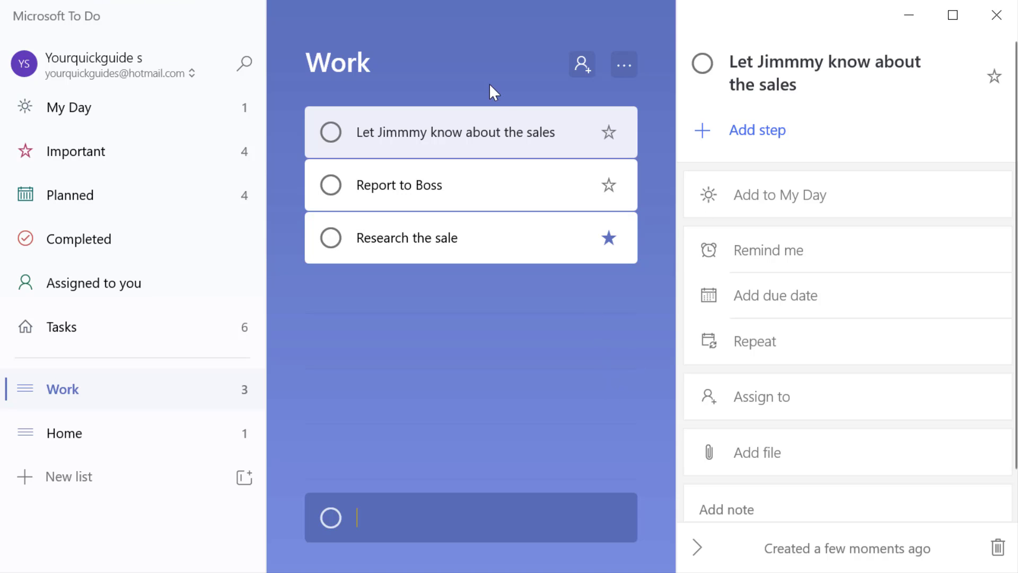
{"action": "left_click", "coordinate": [507, 126]}
{"action": "left_click", "coordinate": [507, 125]}
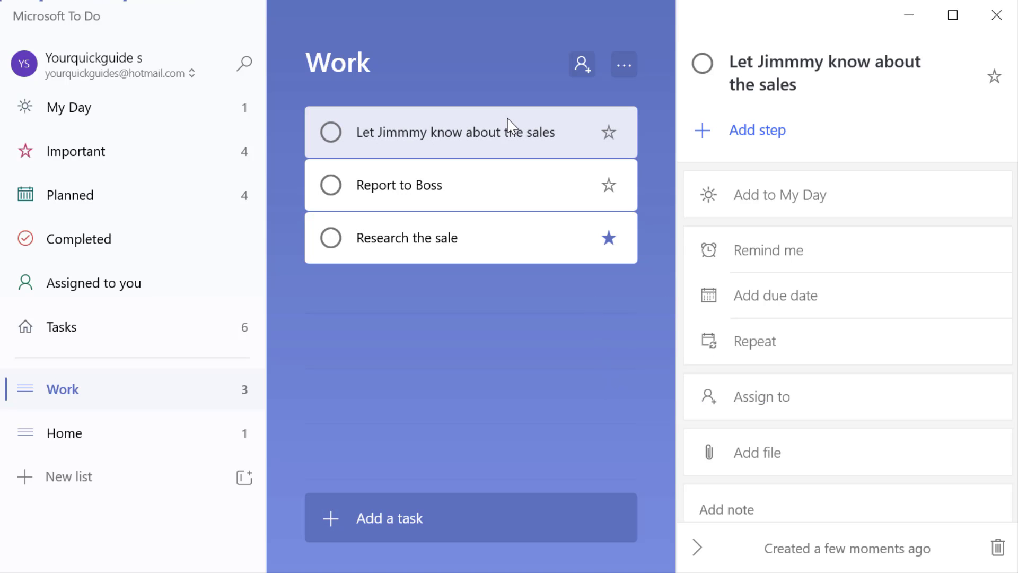
{"action": "left_click", "coordinate": [510, 127]}
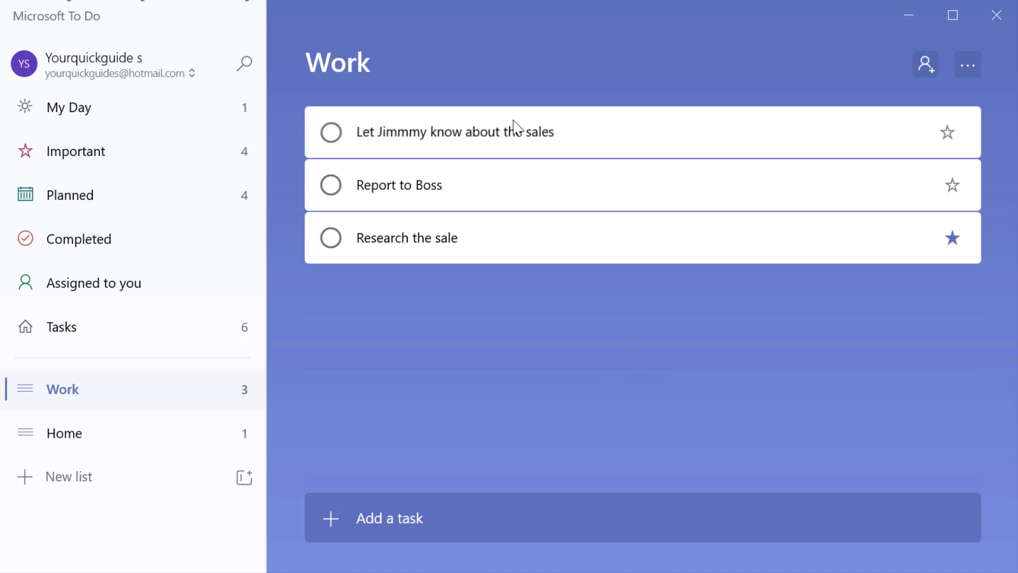
Toggle importance on the task about informing someone of the sales and on "Research the sale", leaving only "Research the sale" marked important
{"action": "left_click", "coordinate": [953, 133]}
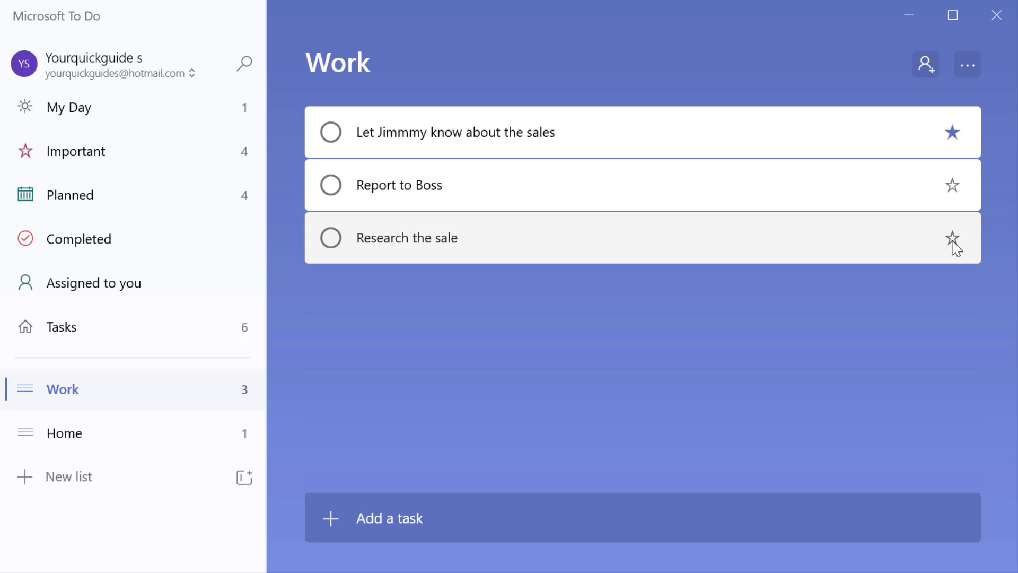
{"action": "left_click", "coordinate": [953, 239]}
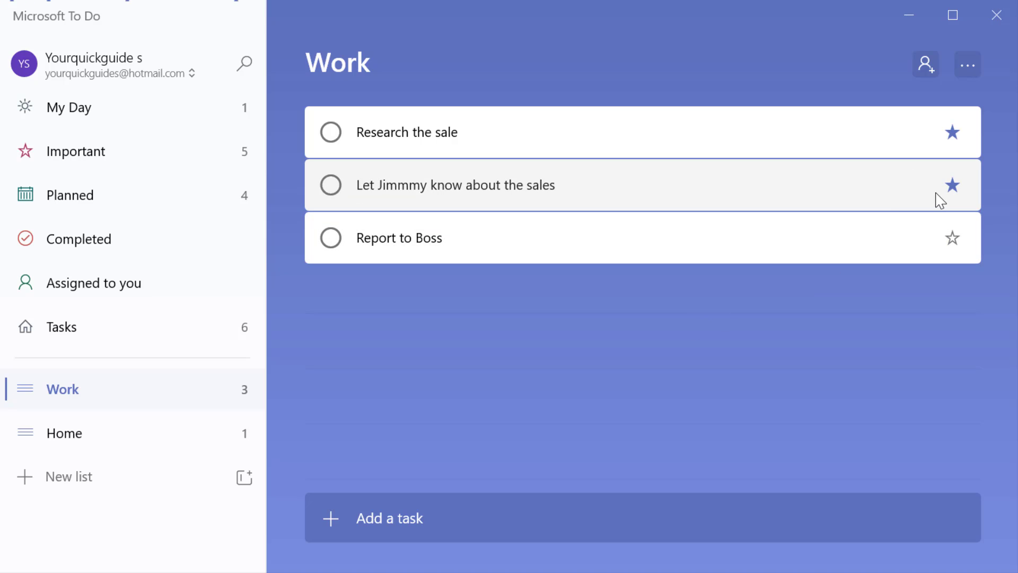
{"action": "left_click", "coordinate": [953, 185]}
Turn off Play completion sound in the general settings and return to the Work list
{"action": "left_click", "coordinate": [94, 77]}
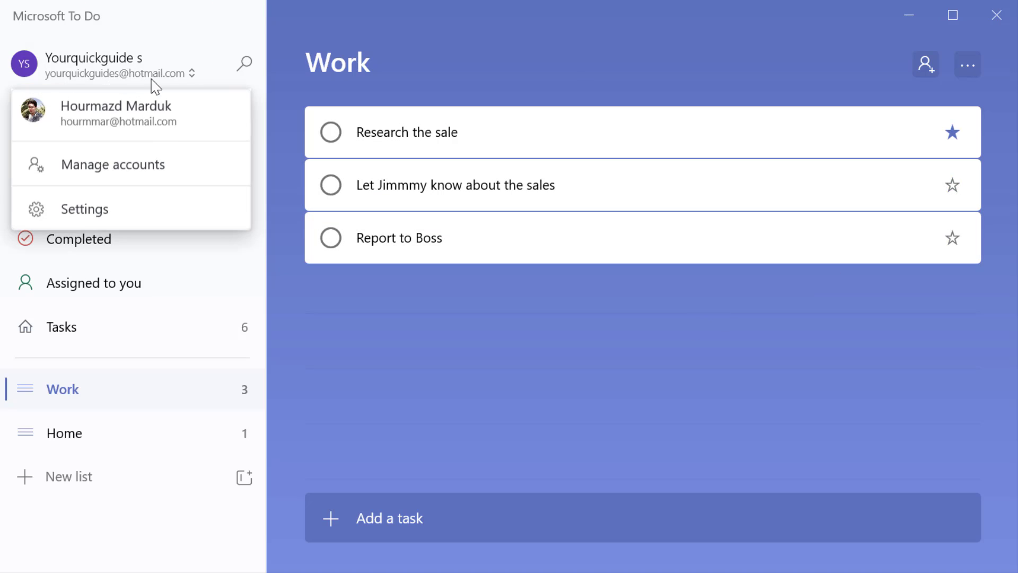
{"action": "left_click", "coordinate": [167, 222]}
{"action": "scroll", "coordinate": [445, 310], "scroll_direction": "down", "scroll_amount": 2}
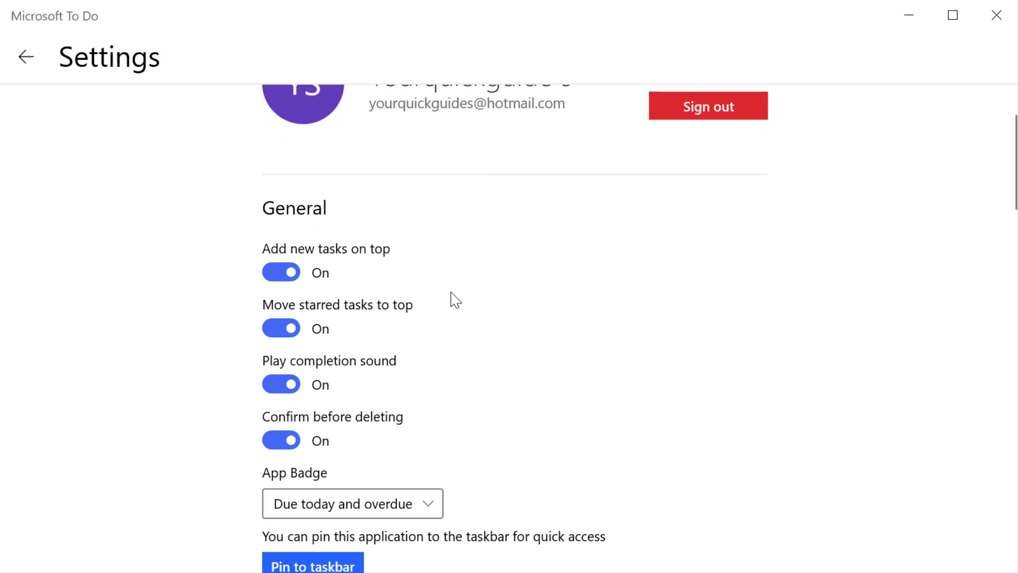
{"action": "scroll", "coordinate": [455, 291], "scroll_direction": "down", "scroll_amount": 2}
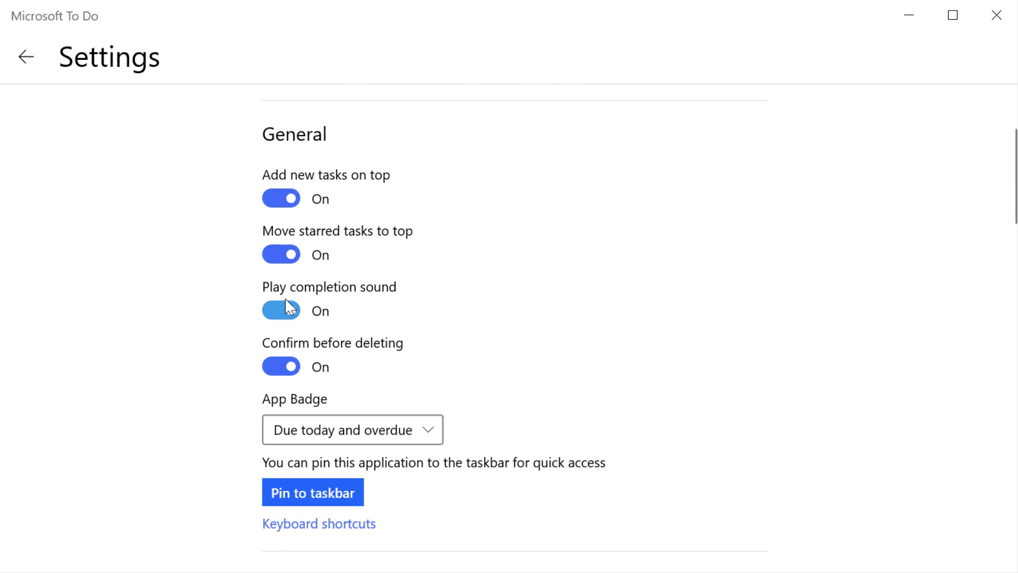
{"action": "left_click", "coordinate": [285, 312]}
{"action": "left_click", "coordinate": [27, 57]}
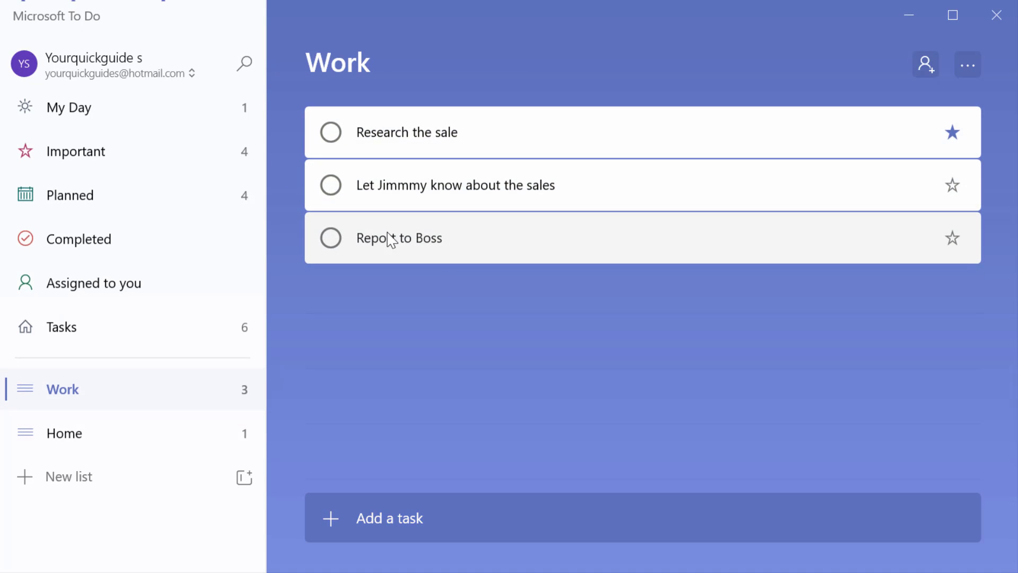
Mark "Report to Boss" as completed and restore it to the Work list's active tasks
{"action": "left_click", "coordinate": [332, 237]}
{"action": "left_click", "coordinate": [331, 287]}
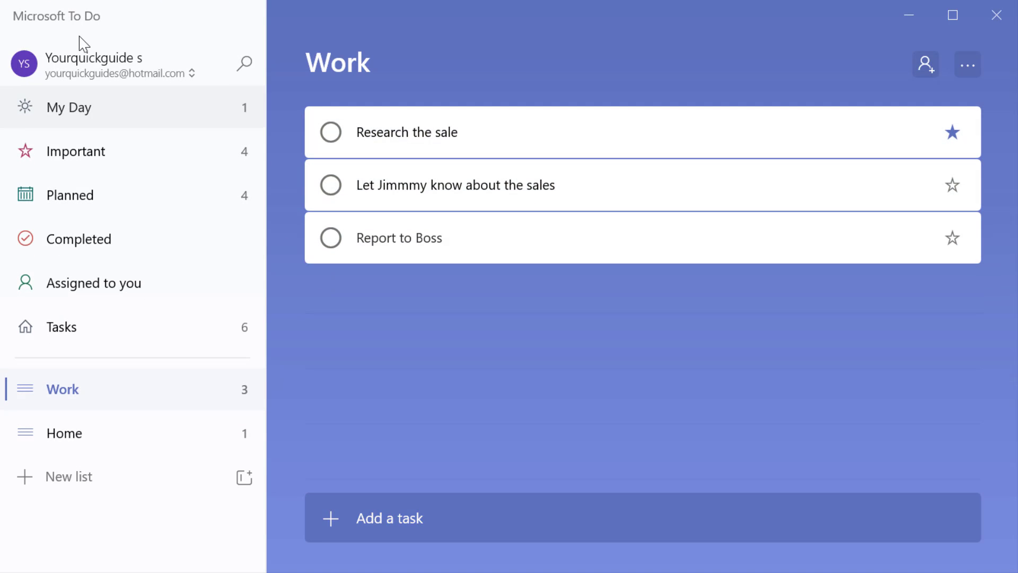
Turn on Play completion sound in the general settings and mark "Report to Boss" as completed in the Work list
{"action": "left_click", "coordinate": [80, 64]}
{"action": "left_click", "coordinate": [109, 212]}
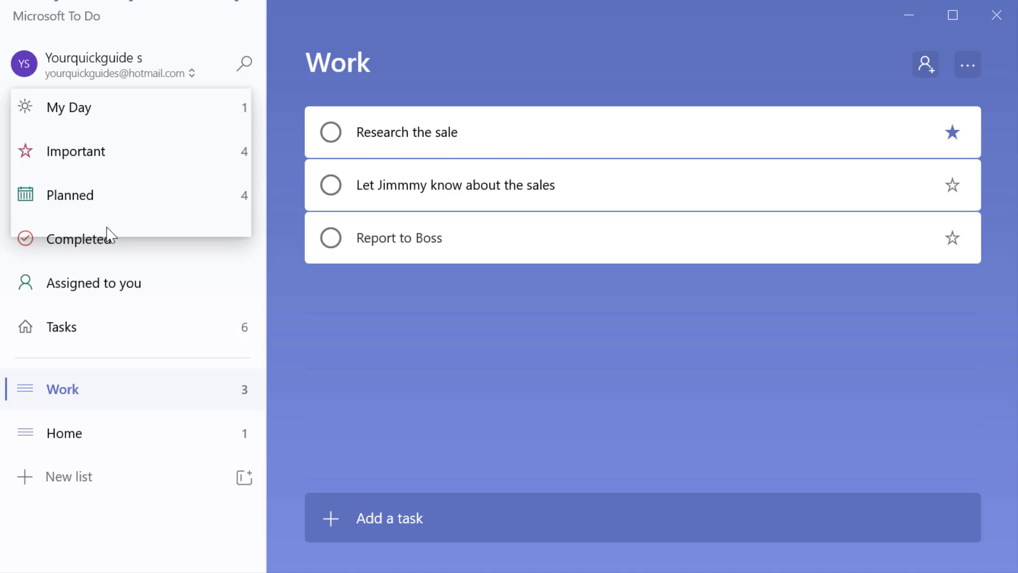
{"action": "left_click", "coordinate": [289, 465]}
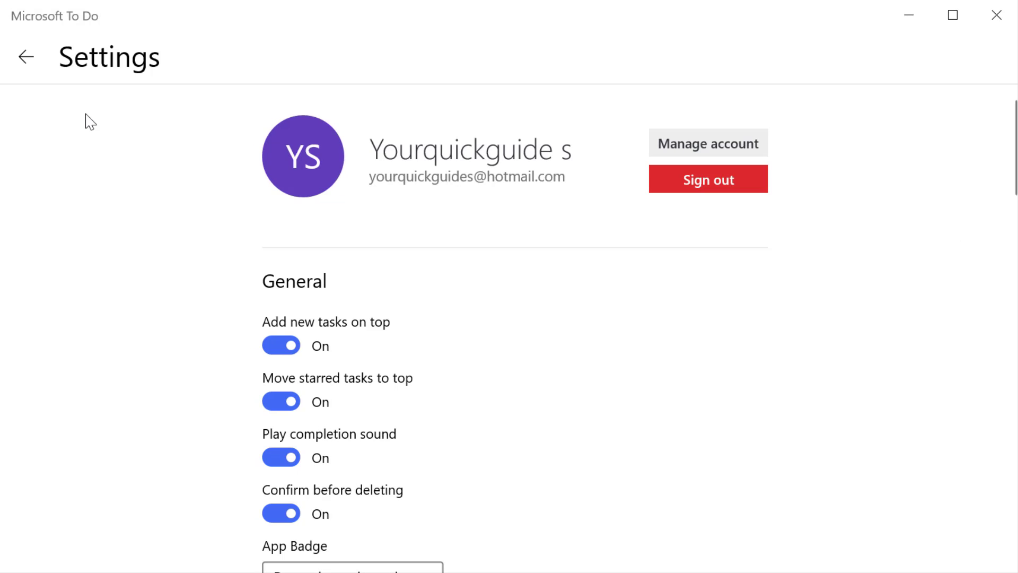
{"action": "key", "text": "Escape"}
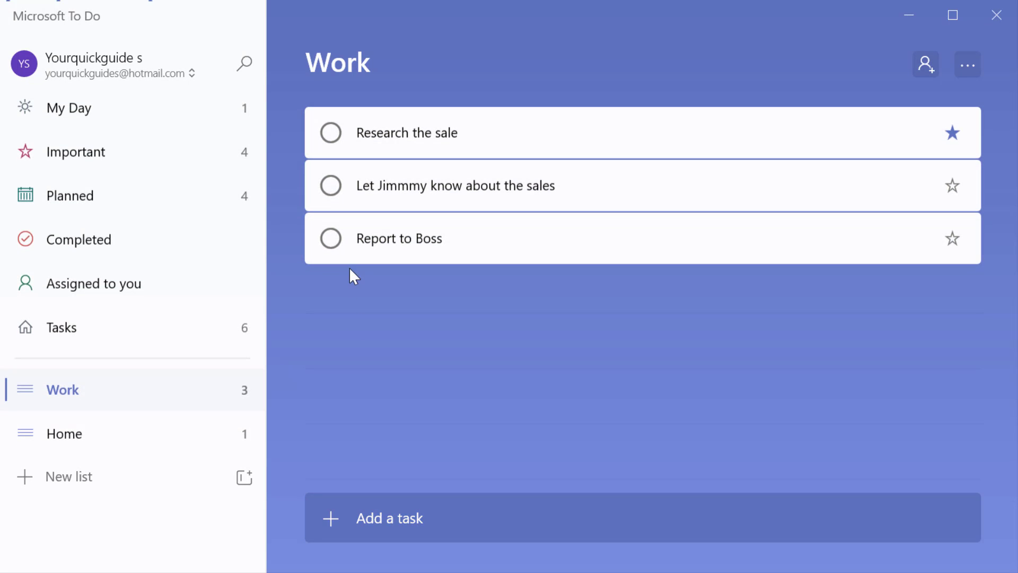
{"action": "left_click", "coordinate": [332, 236]}
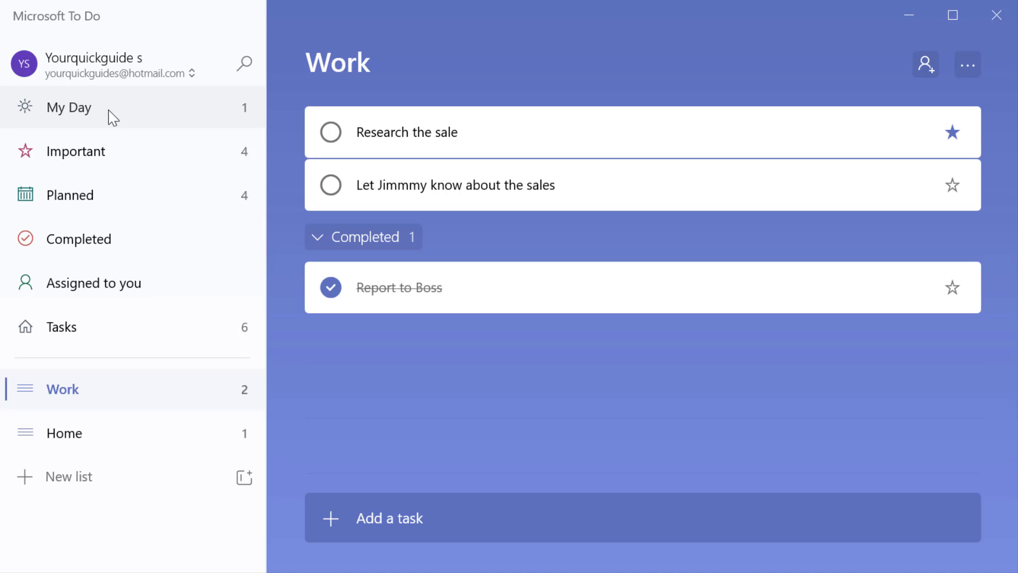
Reopen the settings, switch Play completion sound back on, and view the App Badge options without changing the choice
{"action": "left_click", "coordinate": [121, 66]}
{"action": "left_click", "coordinate": [139, 212]}
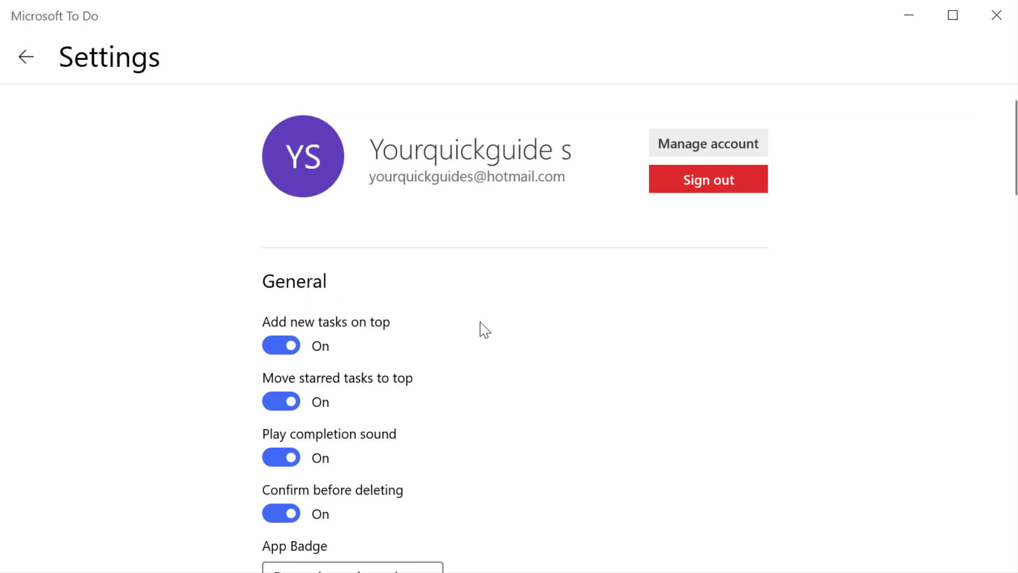
{"action": "scroll", "coordinate": [255, 451], "scroll_direction": "down", "scroll_amount": 4}
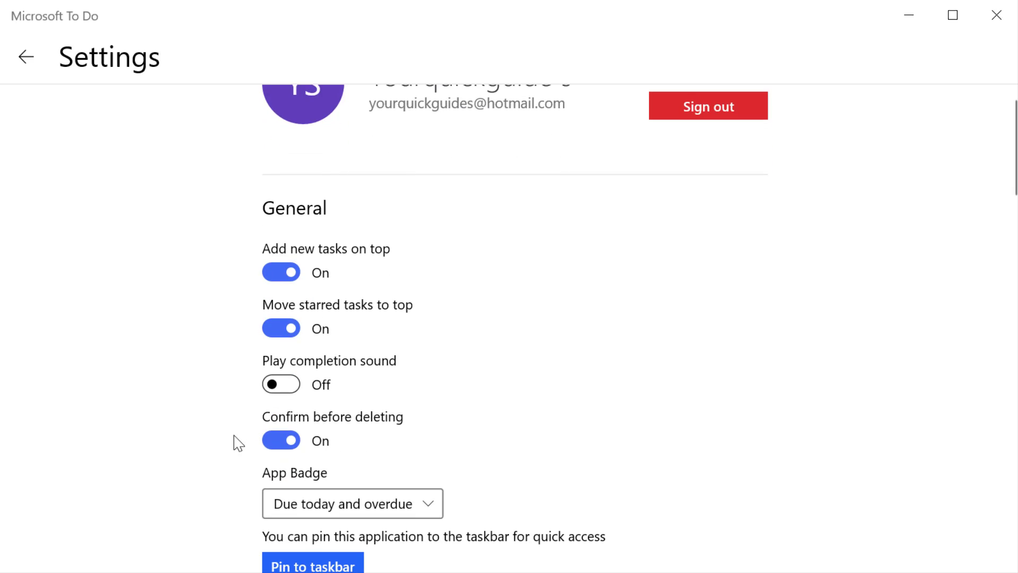
{"action": "left_click", "coordinate": [284, 238]}
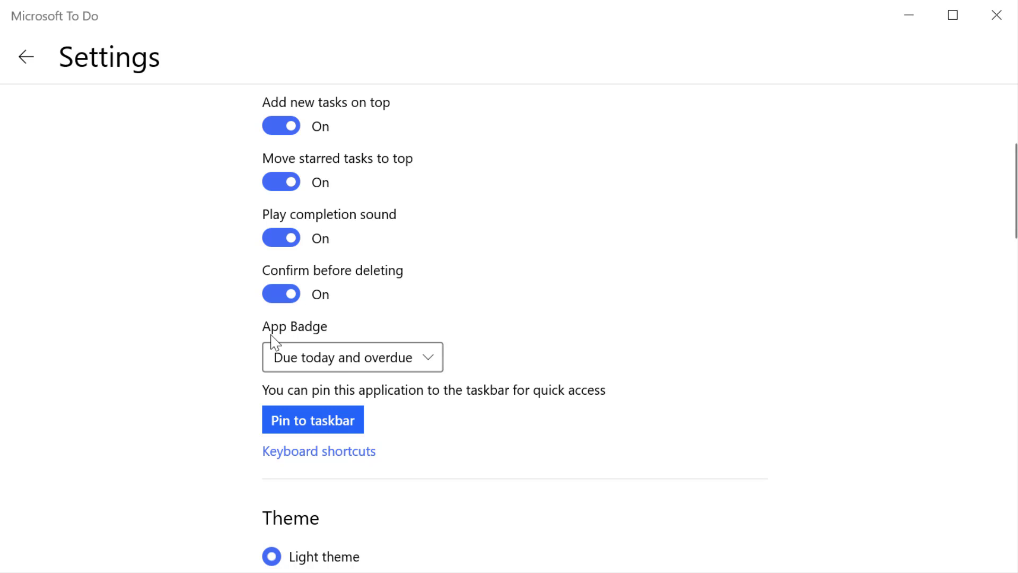
{"action": "left_click", "coordinate": [324, 365]}
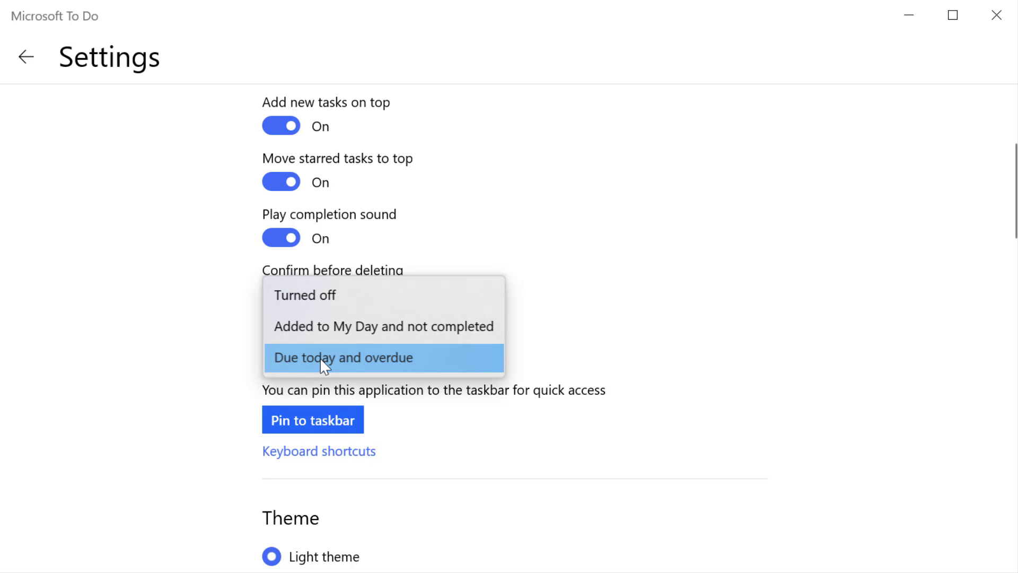
{"action": "left_click", "coordinate": [667, 321]}
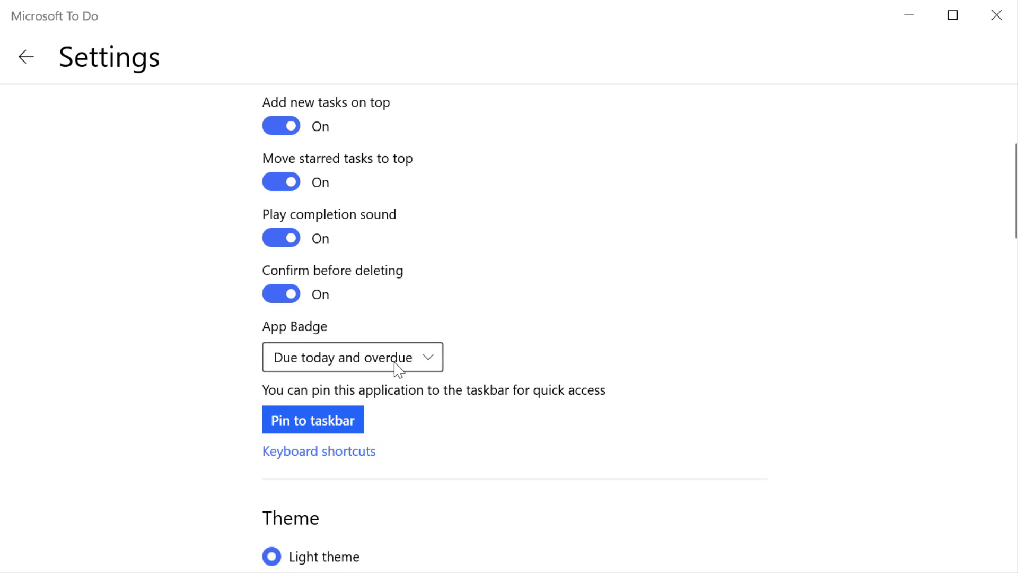
Try the Dark theme and Use my Windows theme, and switch back to the Light theme
{"action": "scroll", "coordinate": [364, 424], "scroll_direction": "down", "scroll_amount": 3}
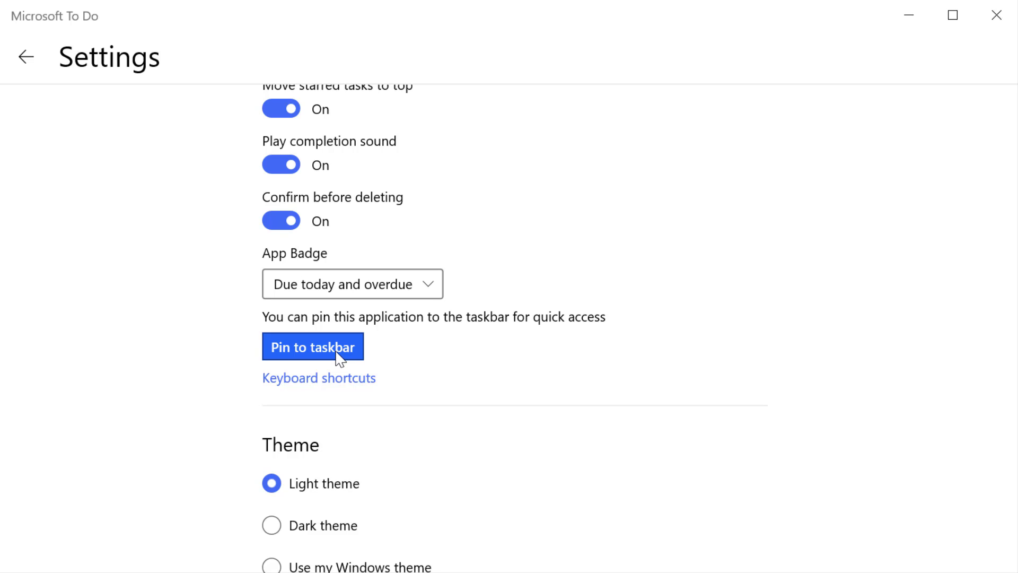
{"action": "scroll", "coordinate": [339, 356], "scroll_direction": "down", "scroll_amount": 4}
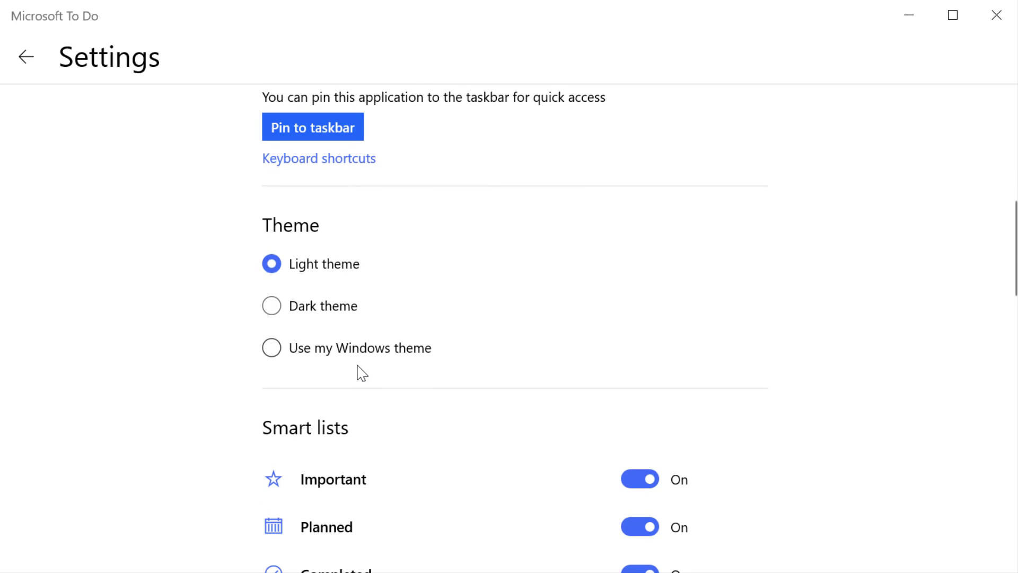
{"action": "left_click", "coordinate": [292, 309]}
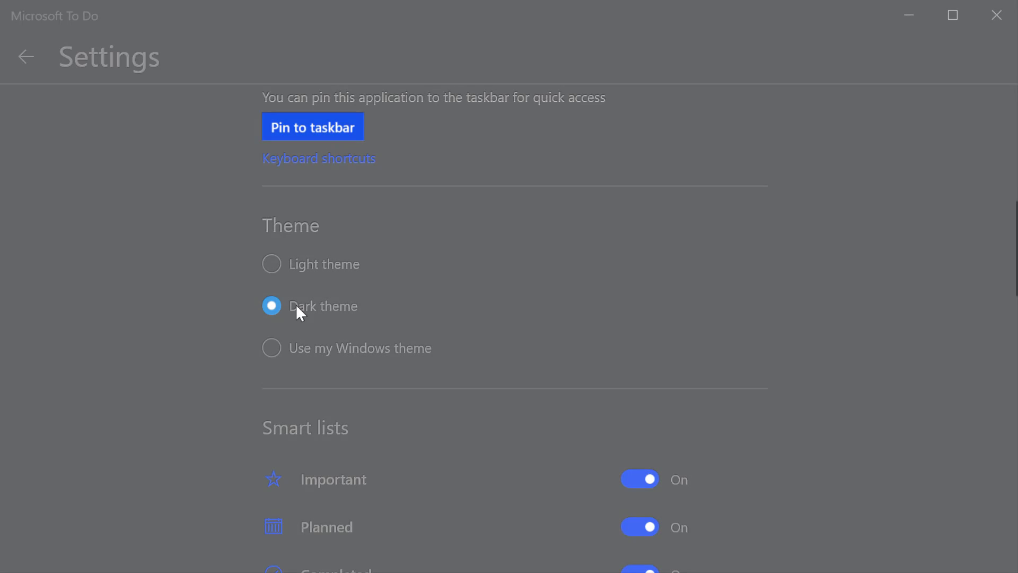
{"action": "left_click", "coordinate": [314, 342]}
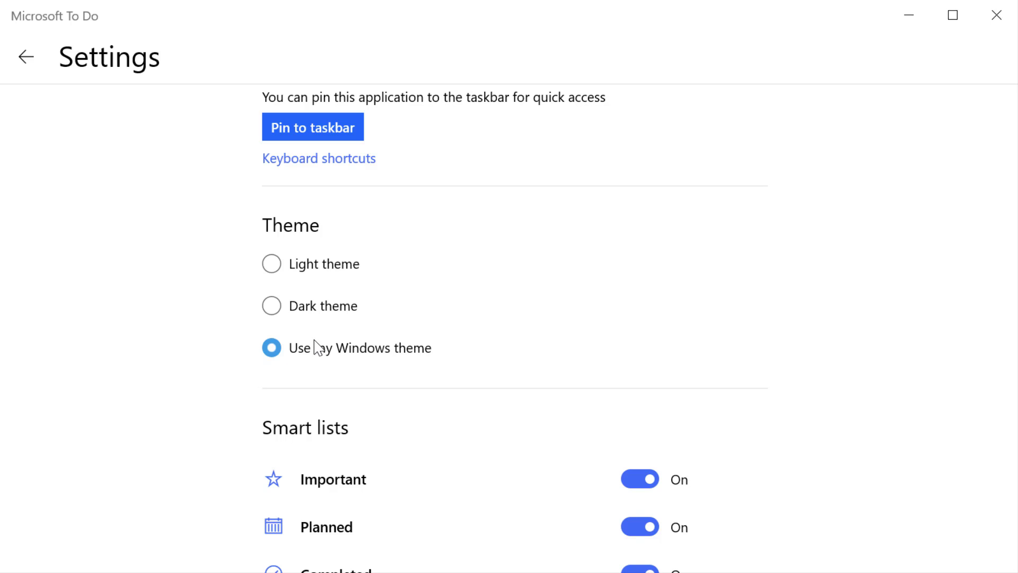
{"action": "left_click", "coordinate": [318, 313]}
{"action": "left_click", "coordinate": [326, 255]}
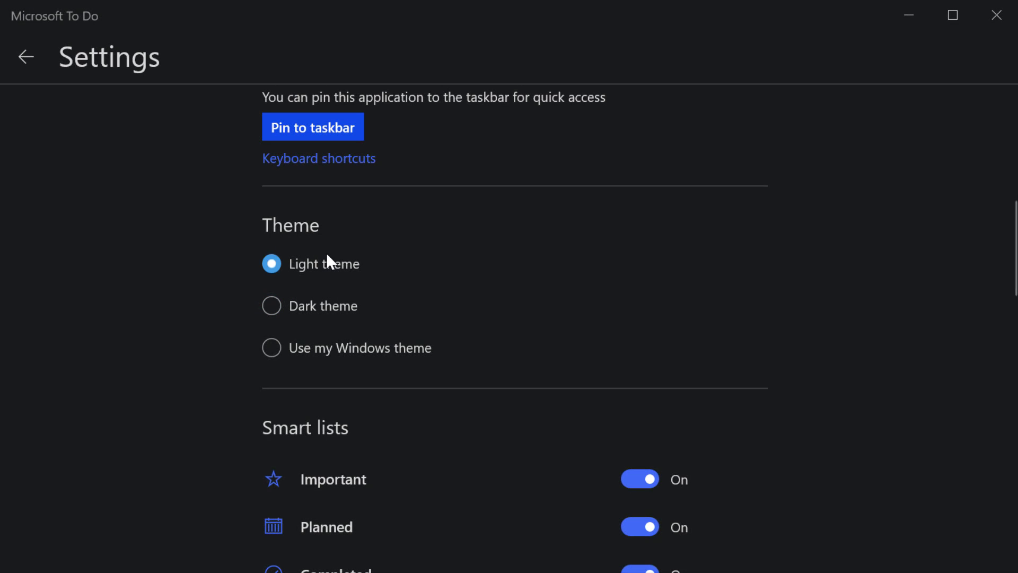
Review the Smart lists, Notifications, Help & feedback, Connect and About settings, and return to the Work list
{"action": "scroll", "coordinate": [334, 295], "scroll_direction": "down", "scroll_amount": 3}
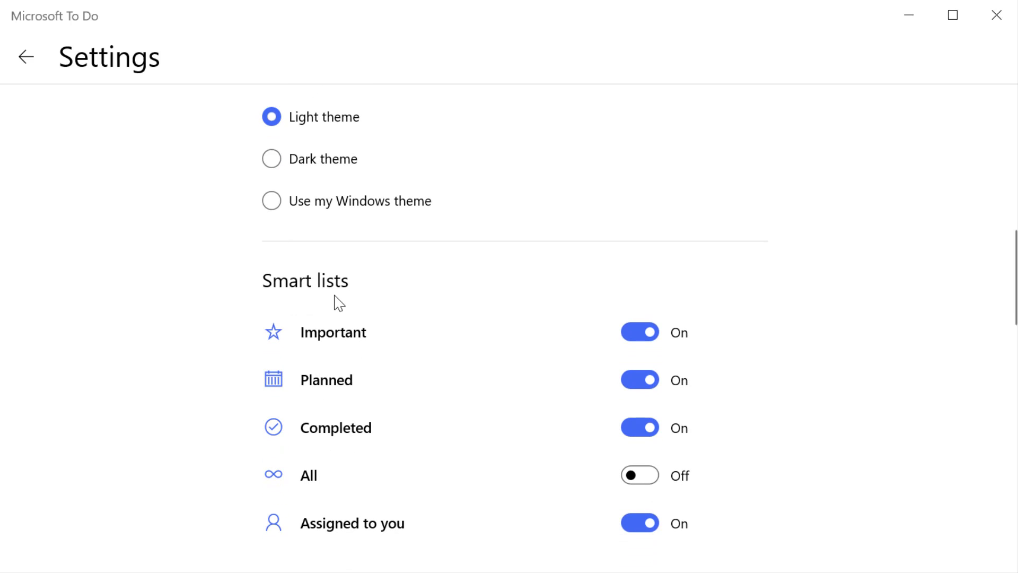
{"action": "scroll", "coordinate": [334, 304], "scroll_direction": "down", "scroll_amount": 3}
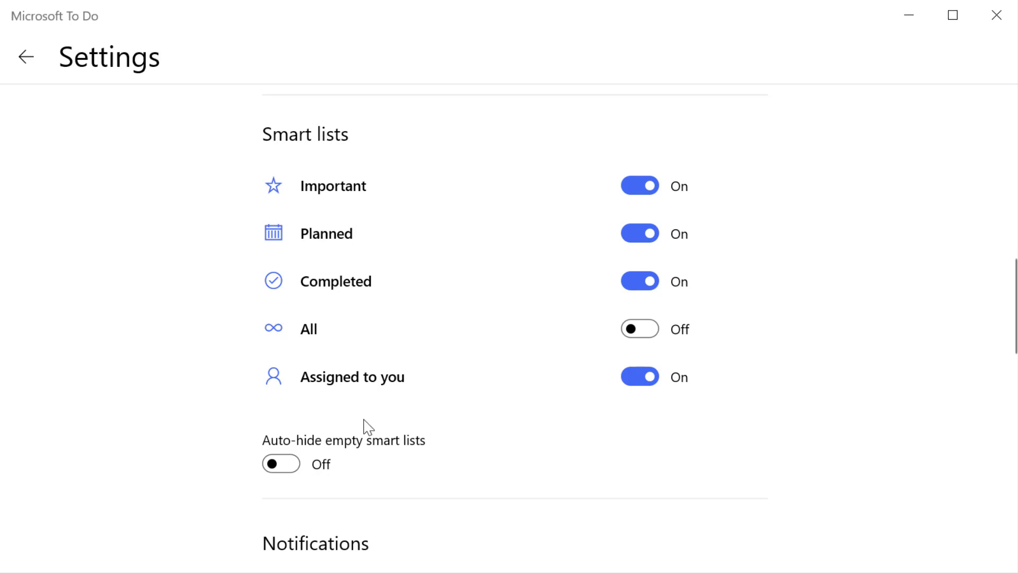
{"action": "scroll", "coordinate": [365, 425], "scroll_direction": "down", "scroll_amount": 3}
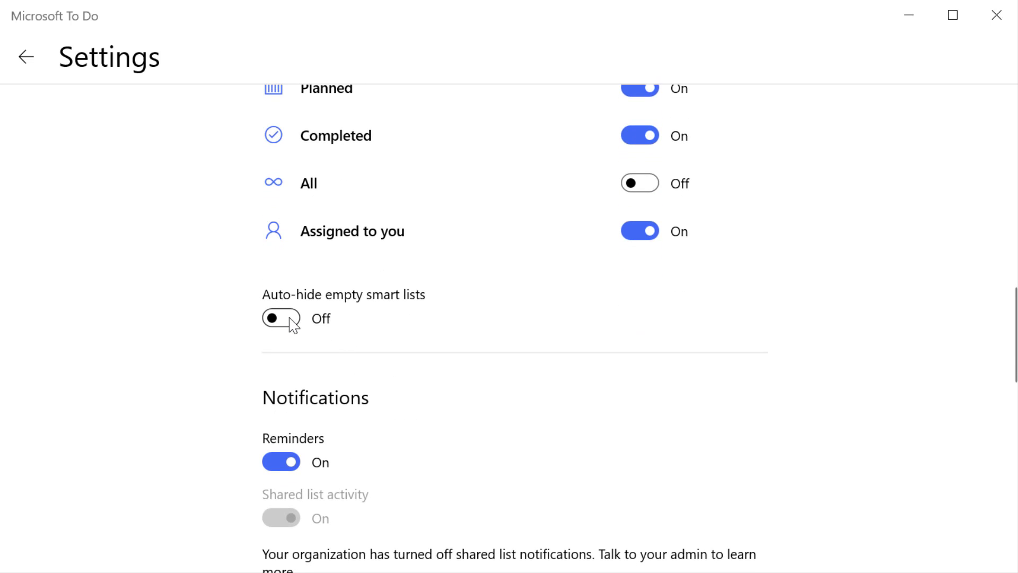
{"action": "scroll", "coordinate": [250, 216], "scroll_direction": "down", "scroll_amount": 4}
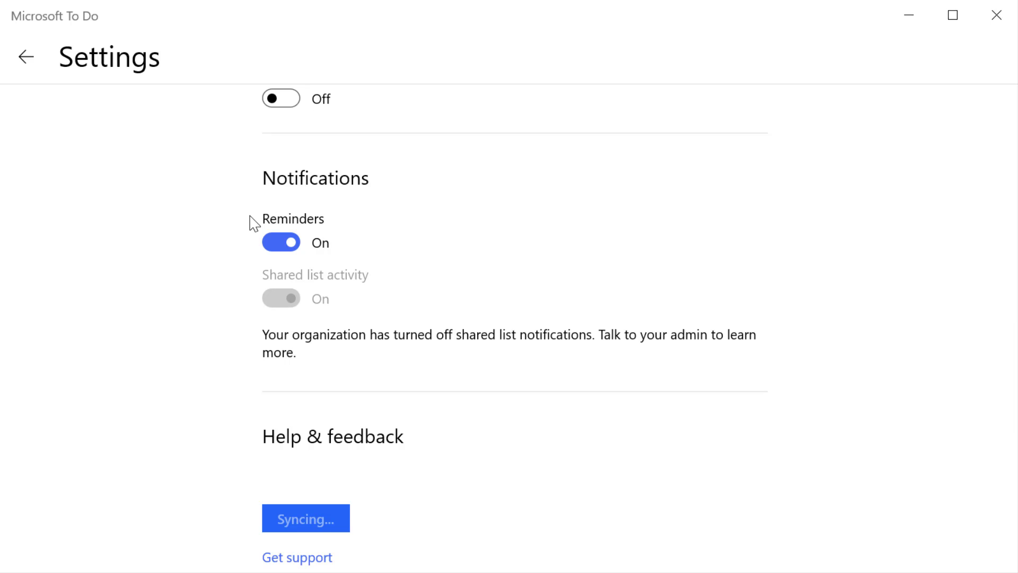
{"action": "scroll", "coordinate": [258, 225], "scroll_direction": "down", "scroll_amount": 1}
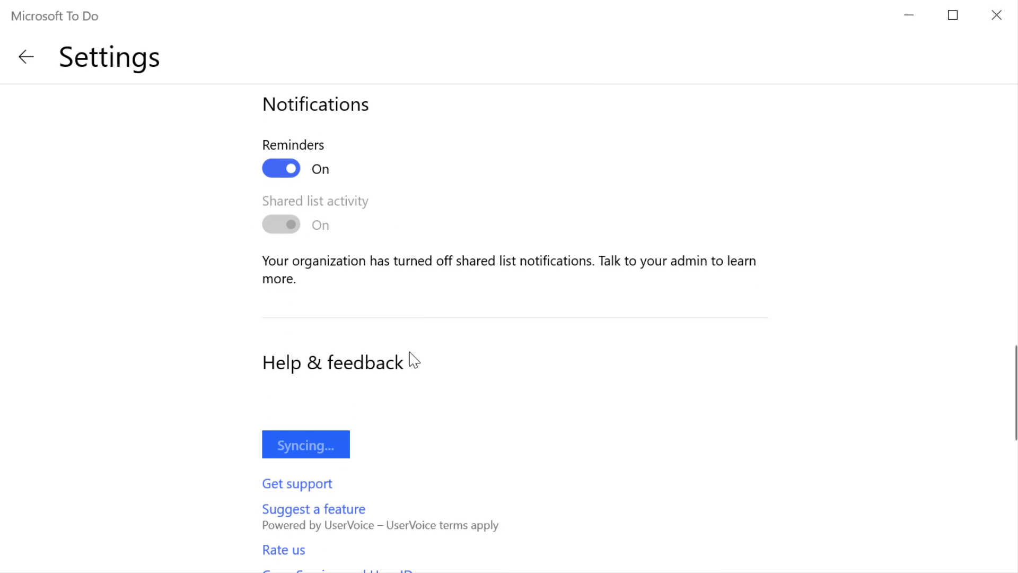
{"action": "scroll", "coordinate": [424, 354], "scroll_direction": "down", "scroll_amount": 3}
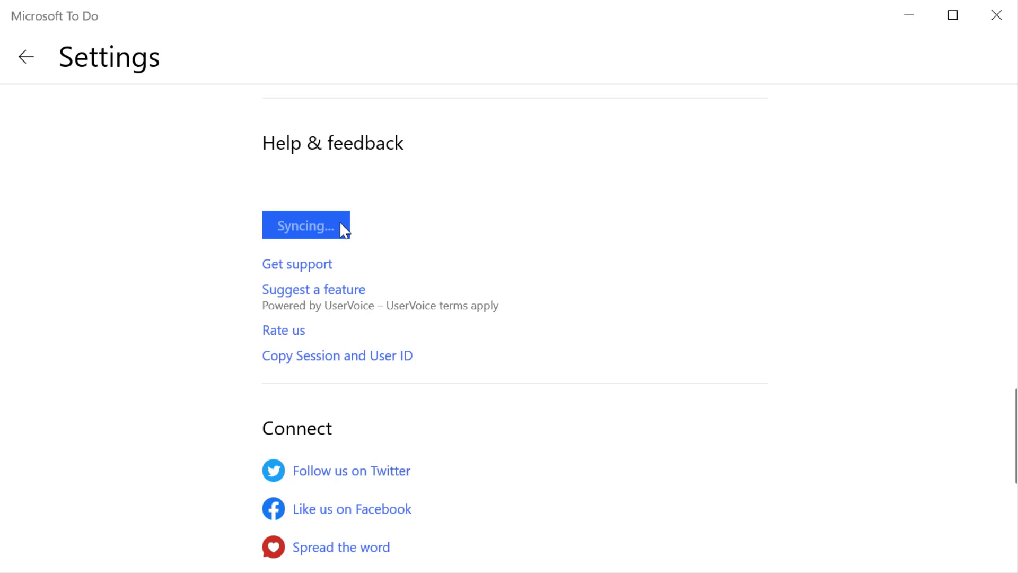
{"action": "scroll", "coordinate": [359, 239], "scroll_direction": "down", "scroll_amount": 3}
{"action": "scroll", "coordinate": [496, 377], "scroll_direction": "down", "scroll_amount": 4}
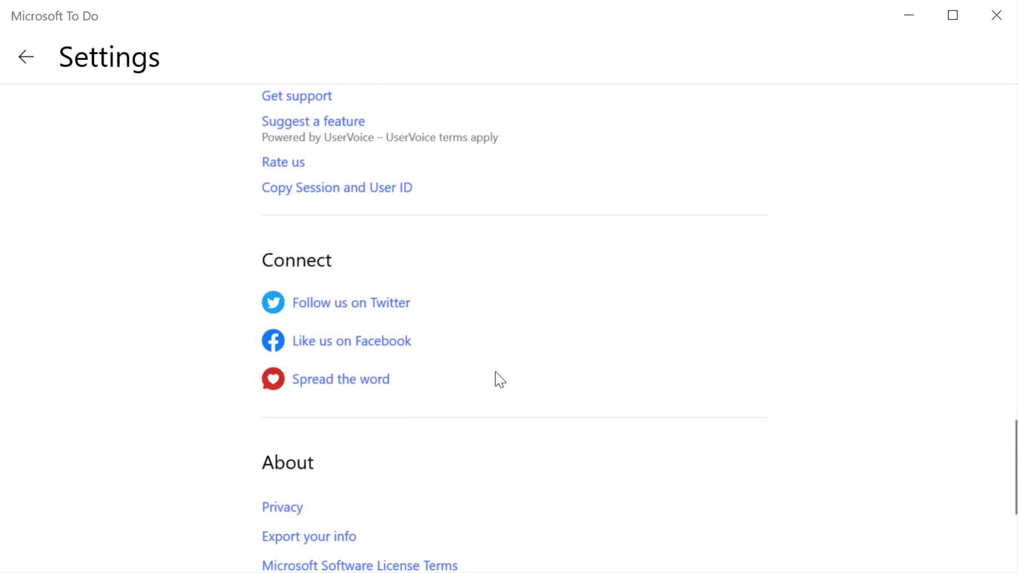
{"action": "left_click", "coordinate": [23, 59]}
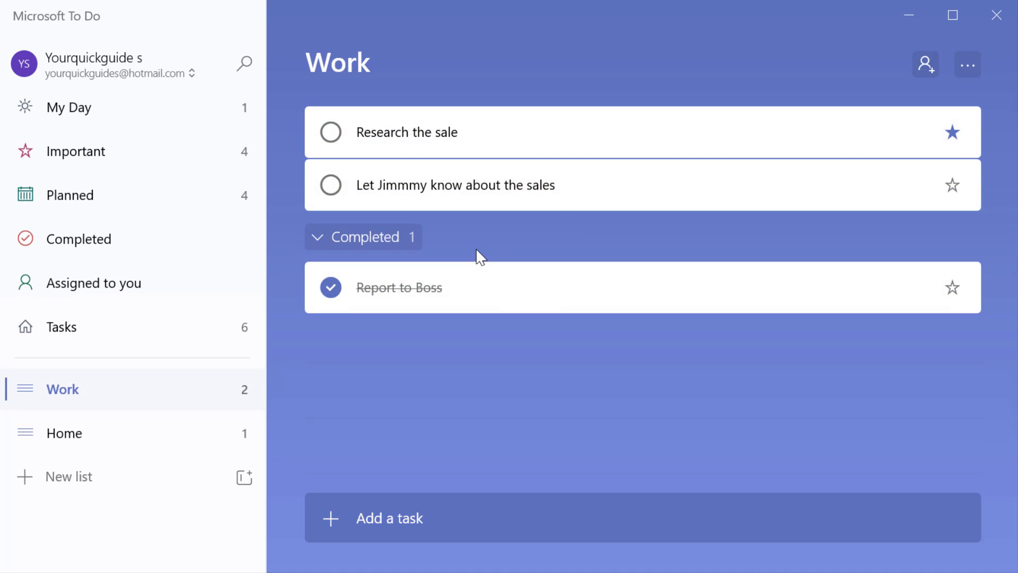